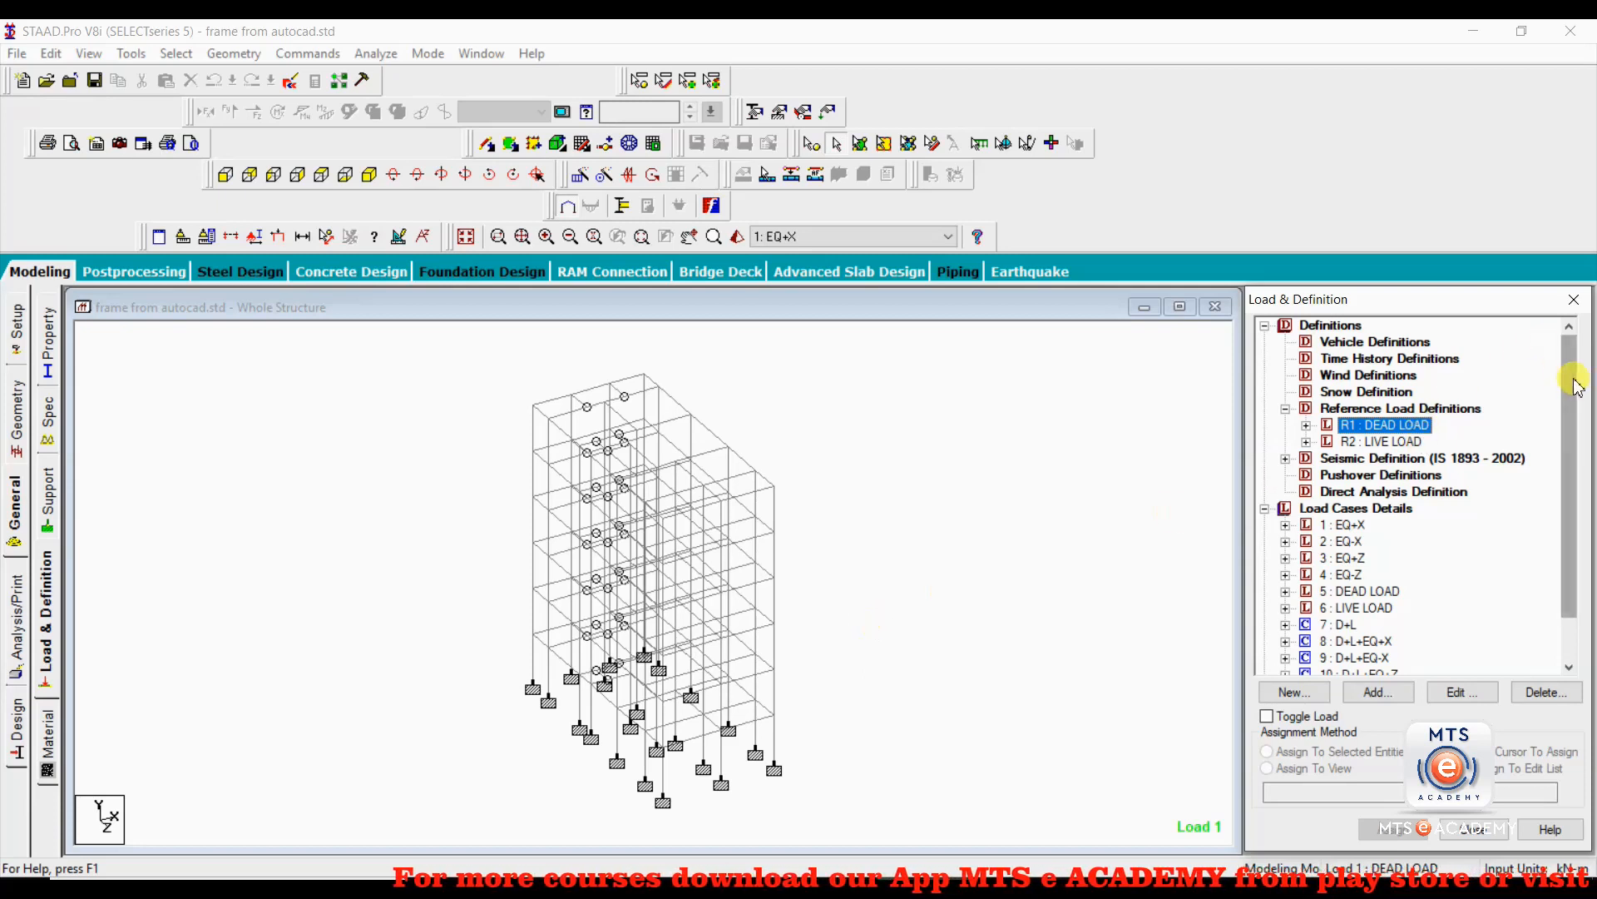
Review load combinations 7 to 11 in the load cases, from D+L to D+L+EQ-Z.
scroll(1575, 384, down, 1)
click(1341, 575)
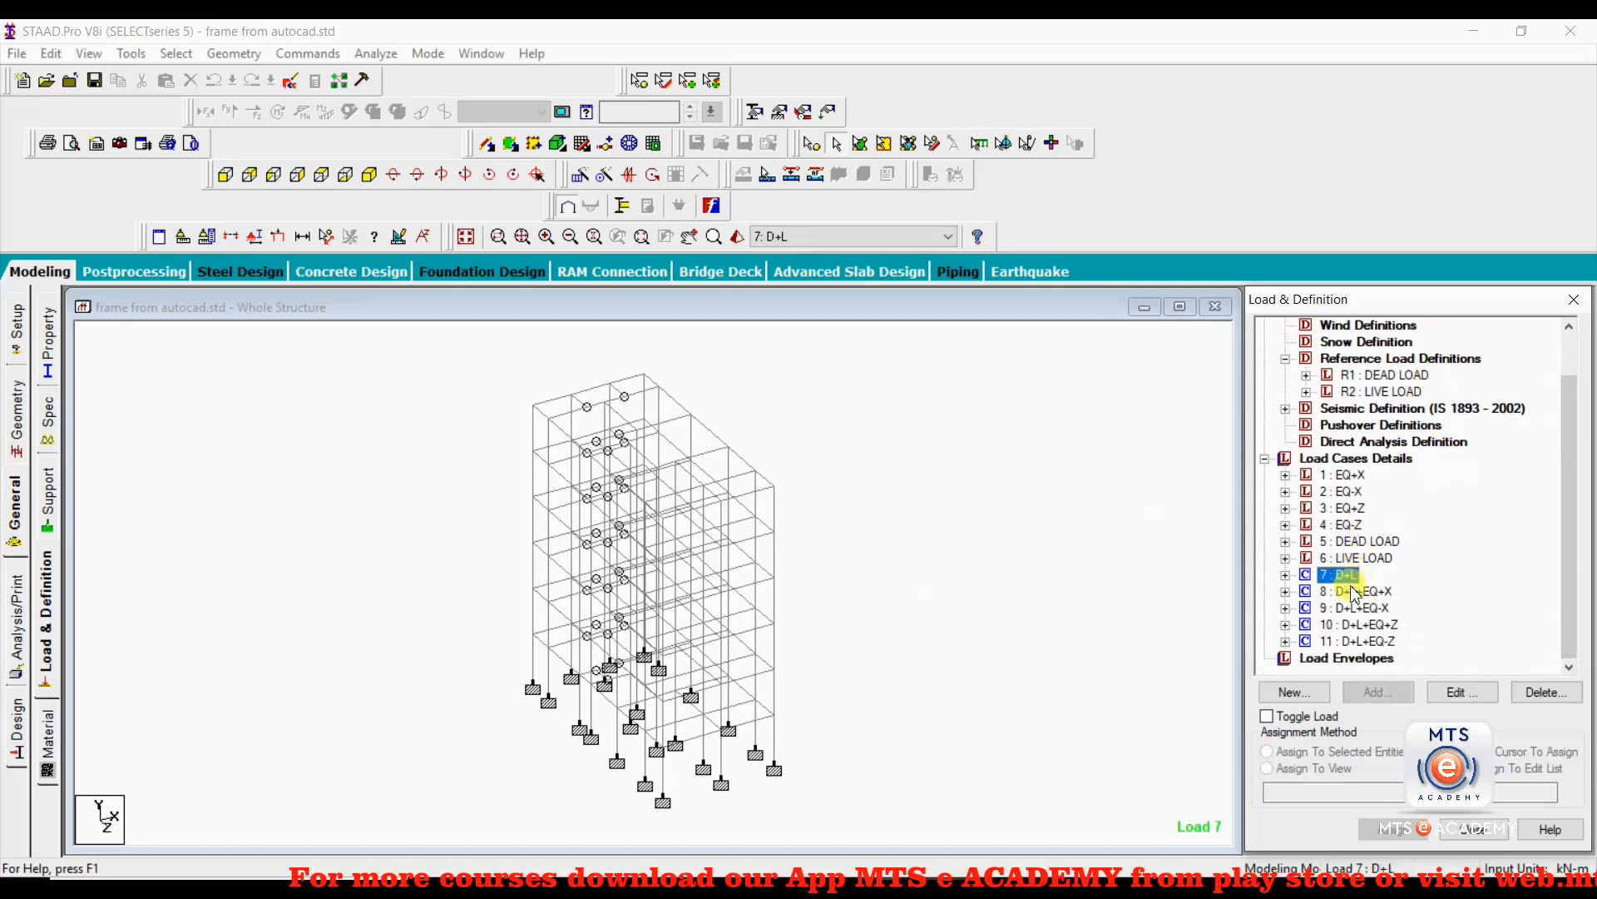
click(1351, 592)
click(1357, 608)
click(1361, 625)
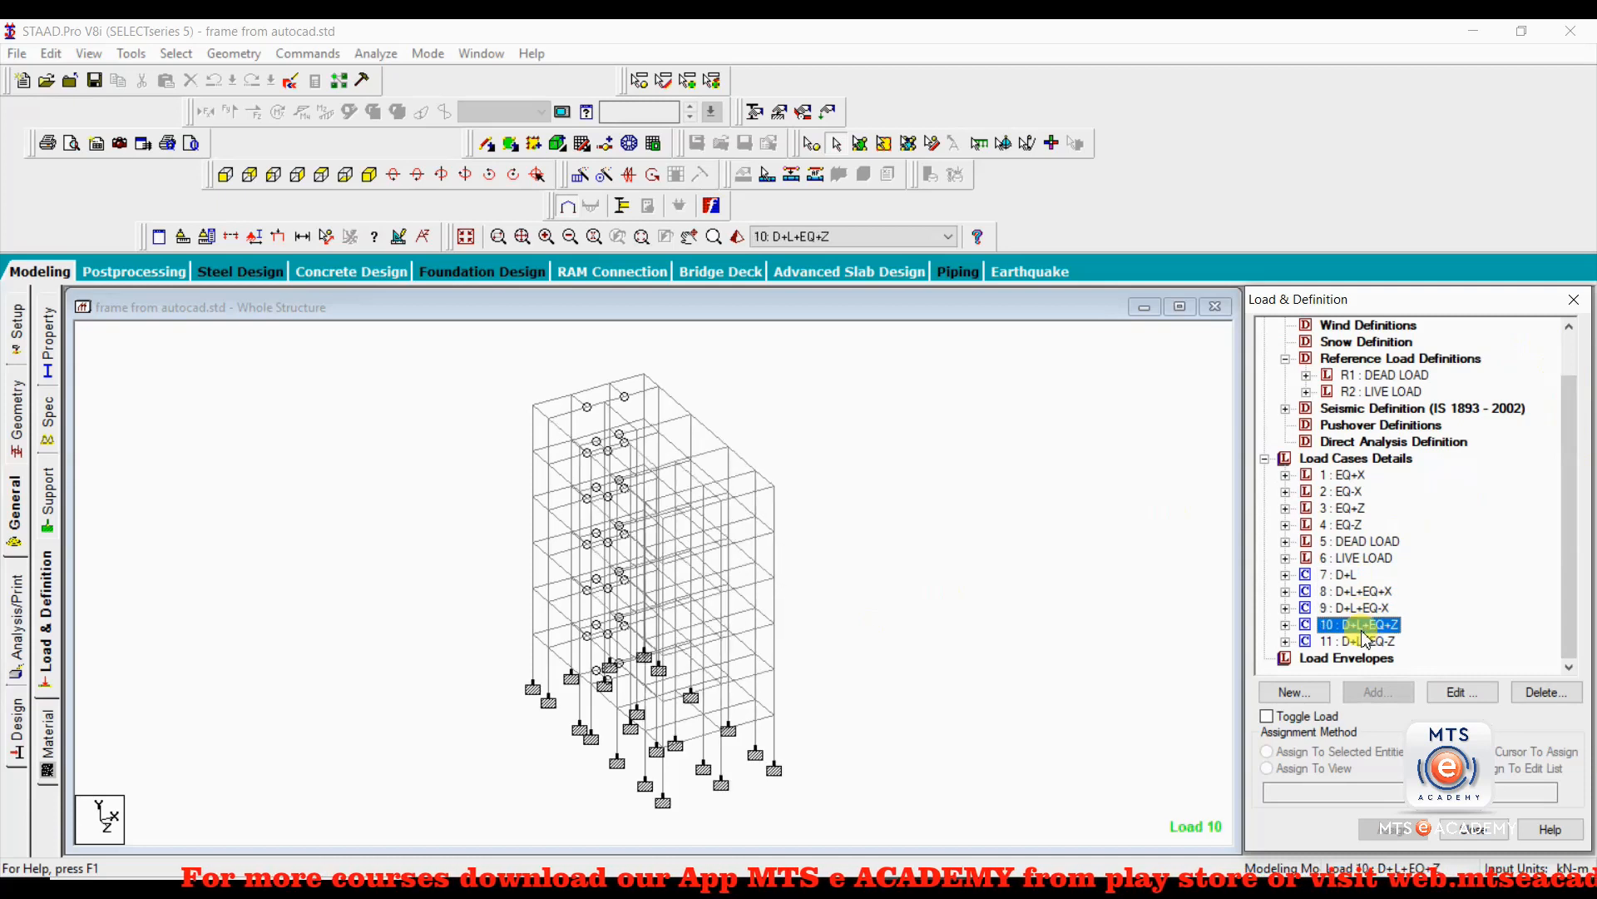
click(1361, 641)
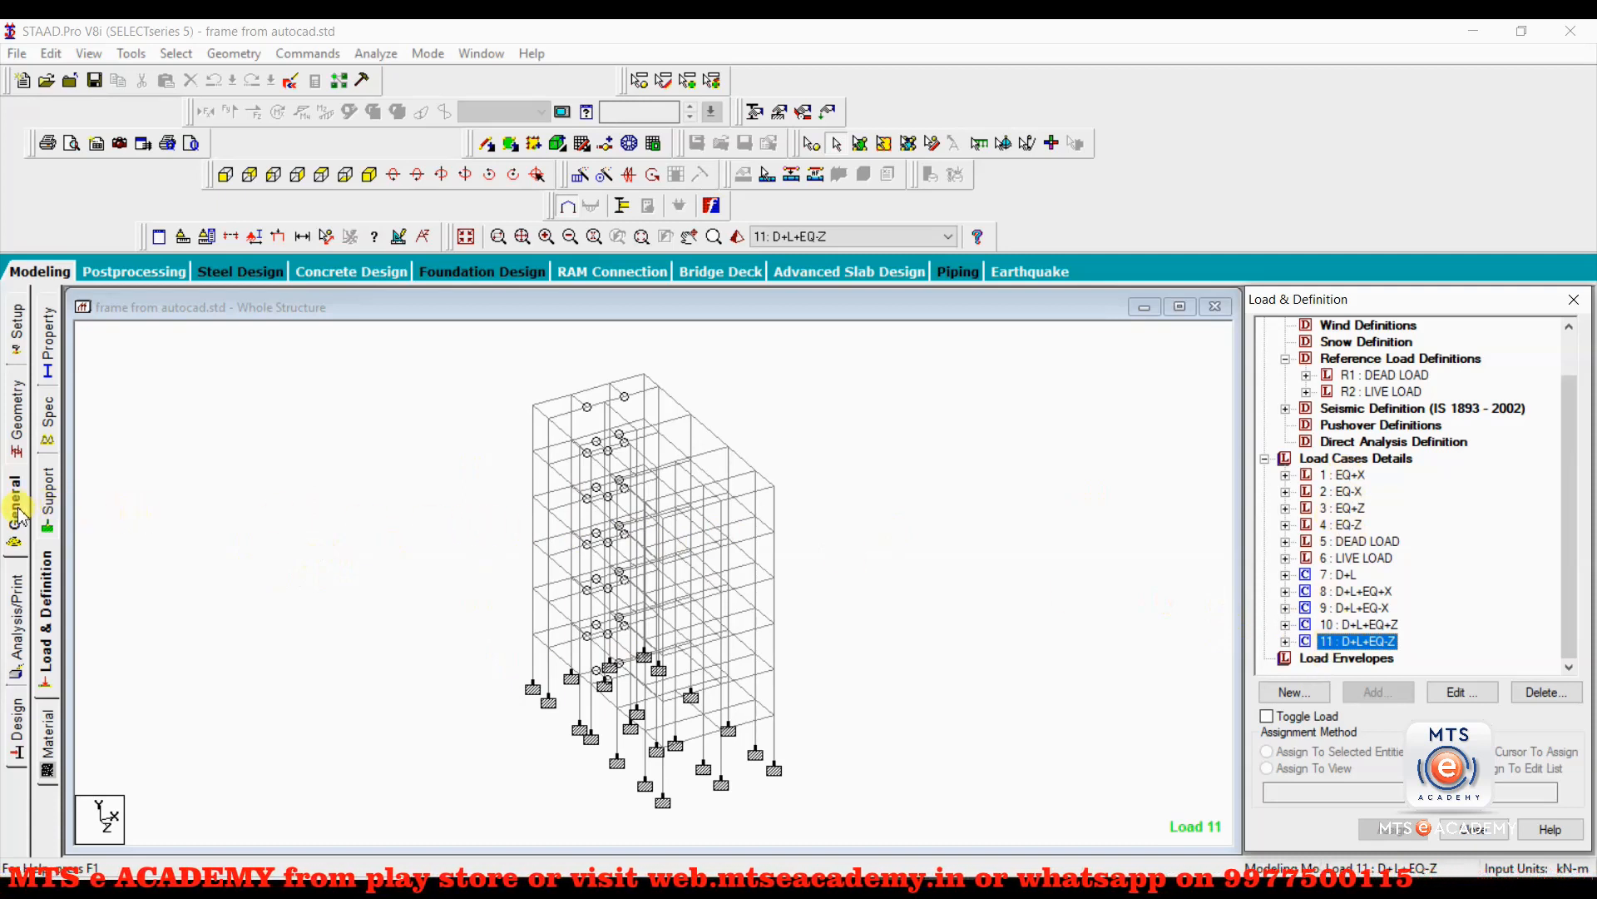
Add a Perform Analysis command with the No Print option to the structure's analysis commands.
click(18, 632)
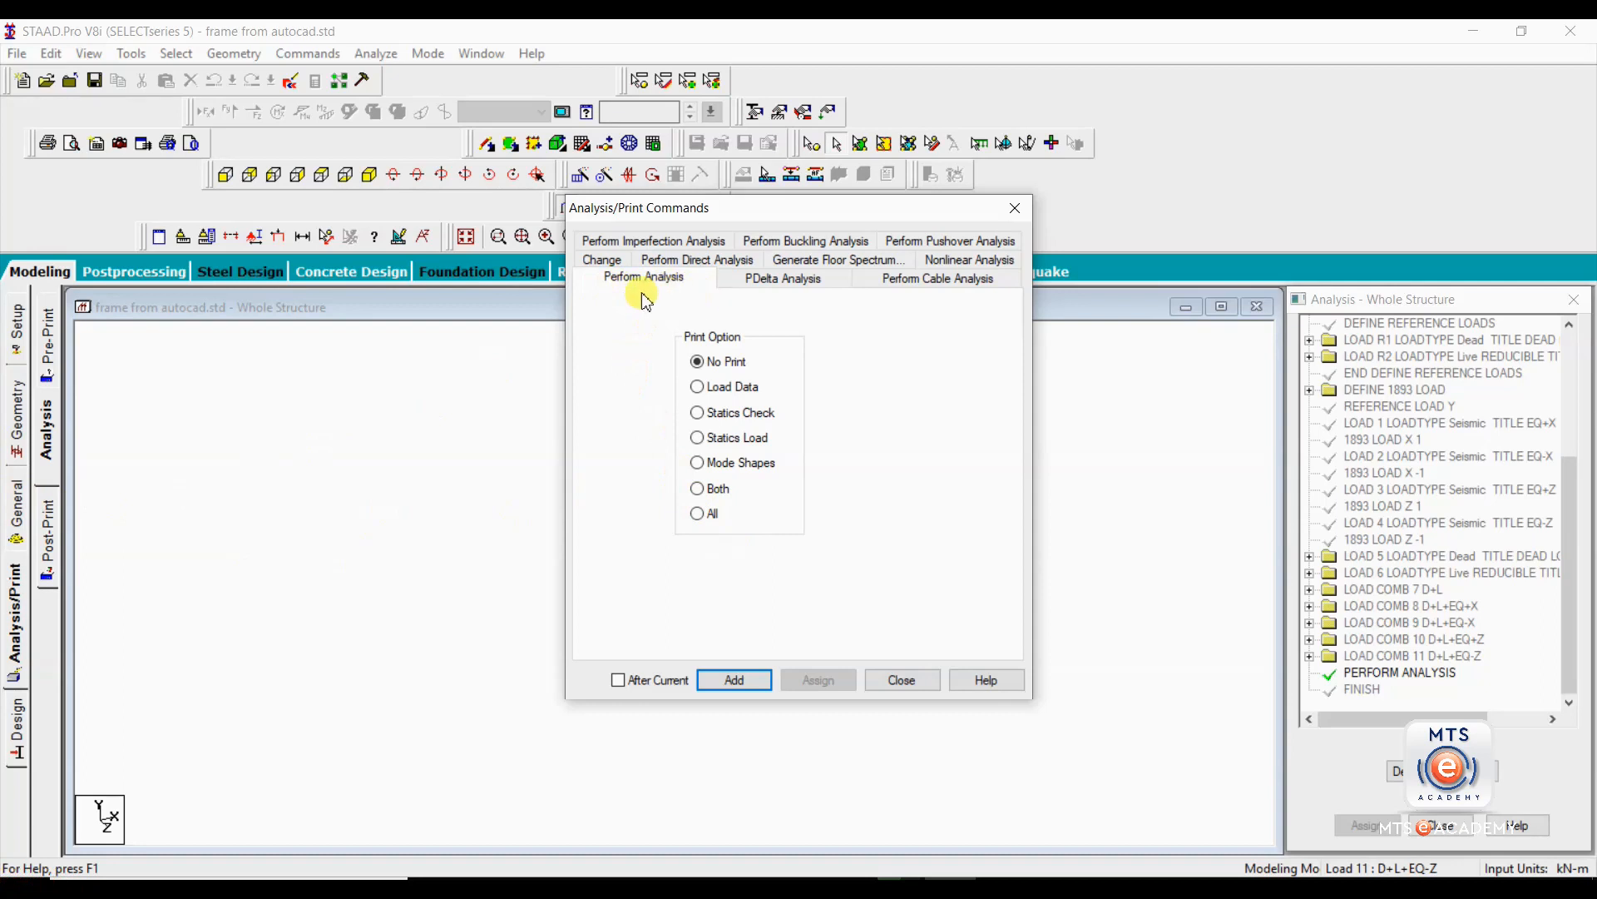
click(747, 690)
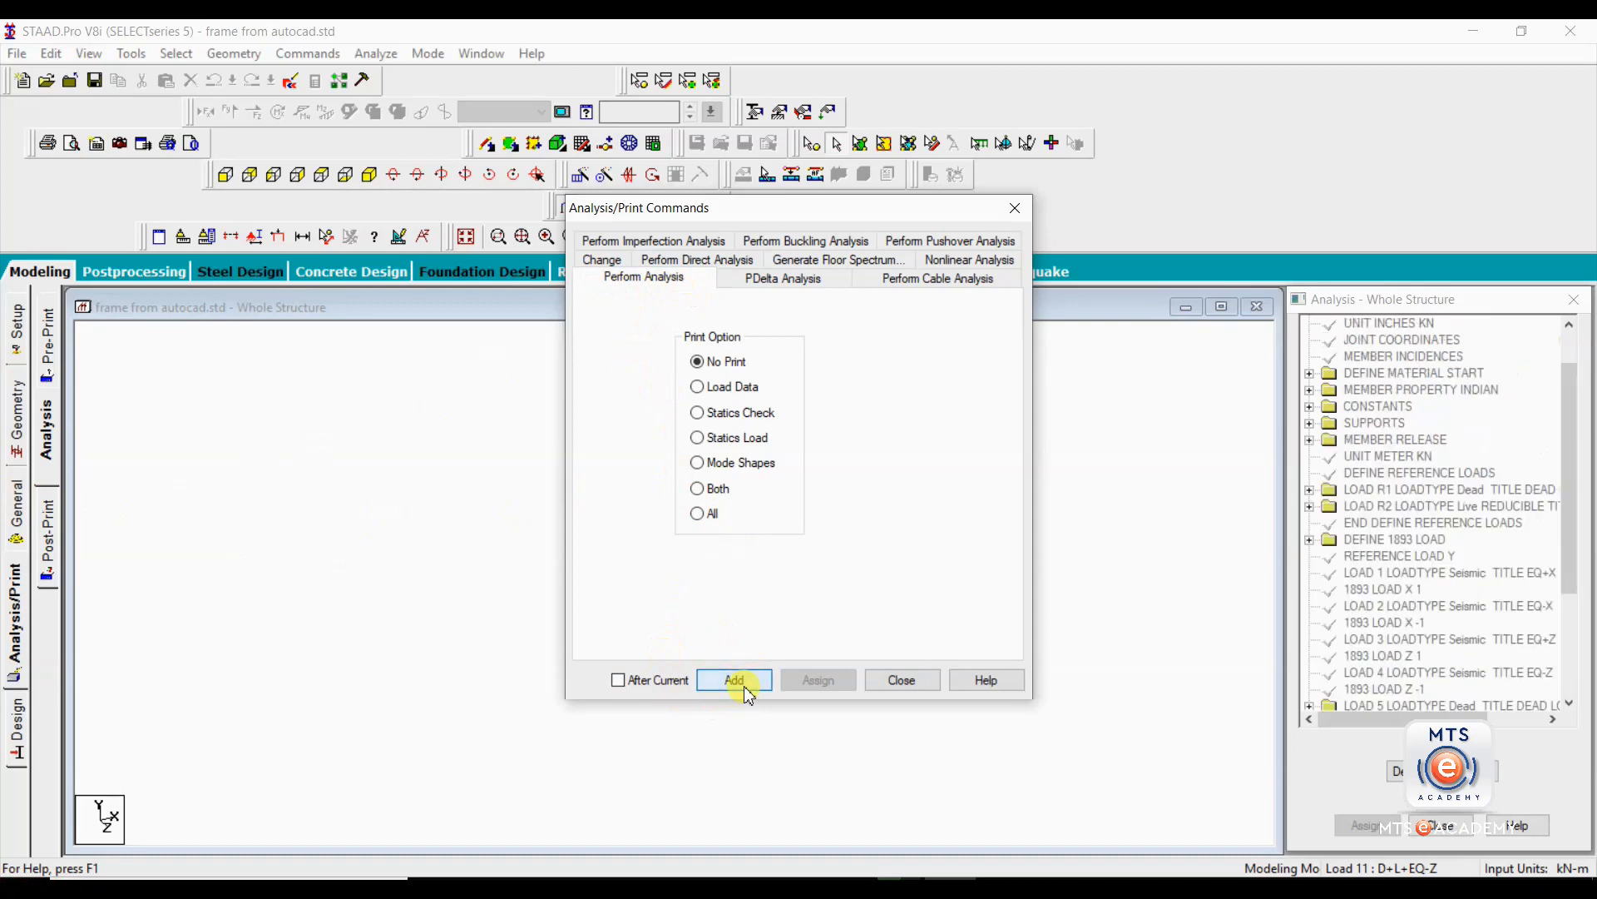
click(903, 681)
Delete the duplicate Perform Analysis command just before FINISH in the command list.
drag(1571, 431, 1569, 499)
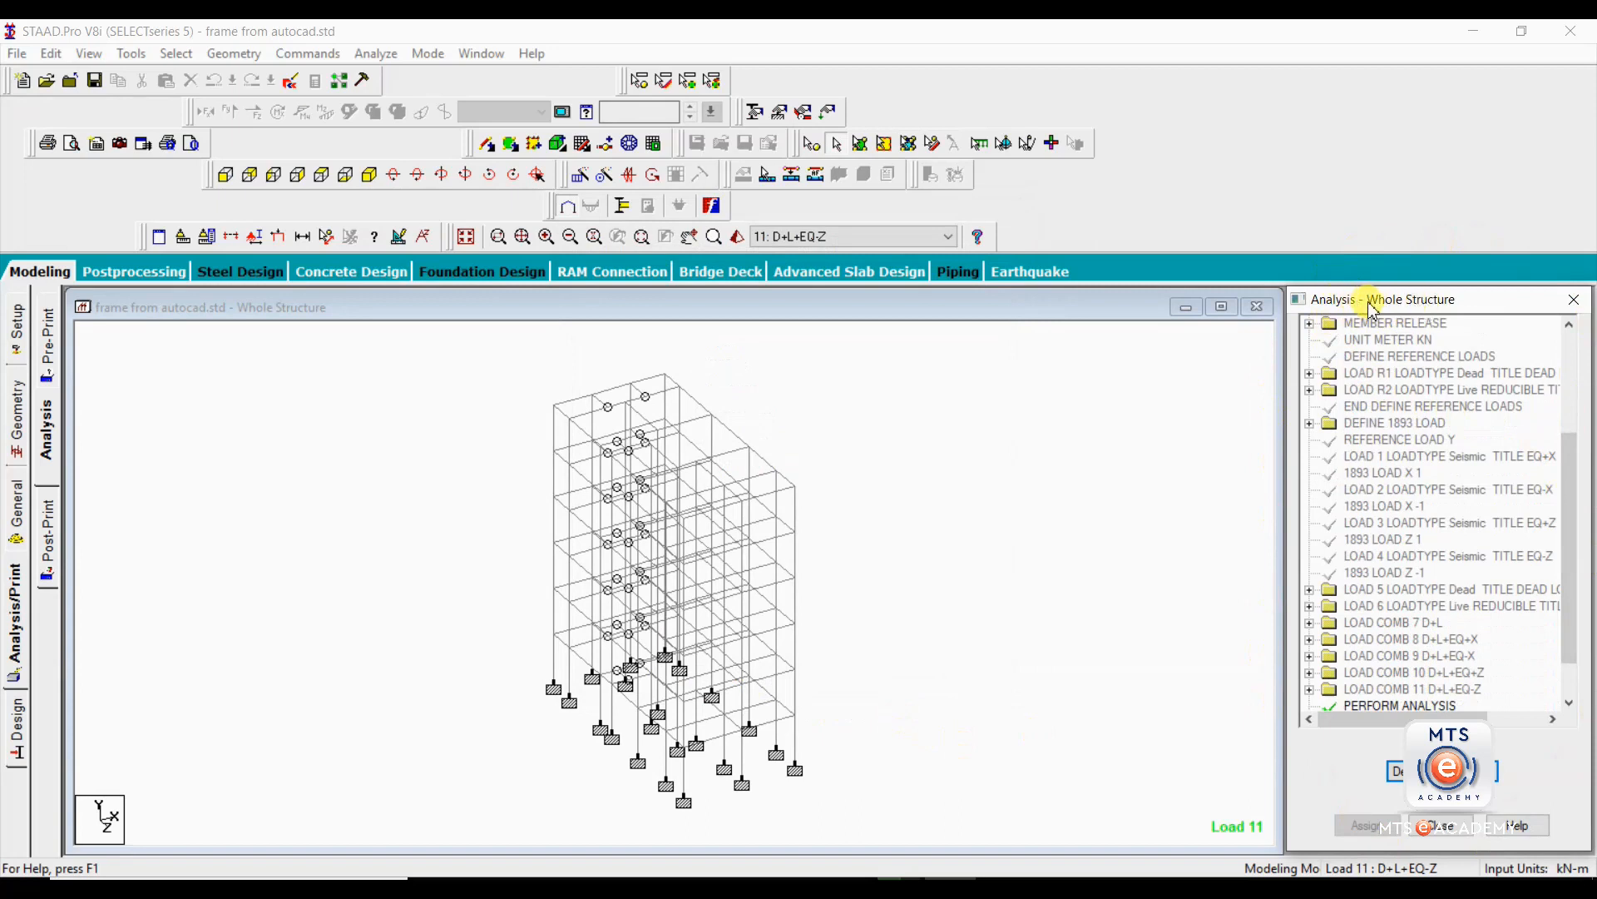
drag(1573, 458, 1575, 497)
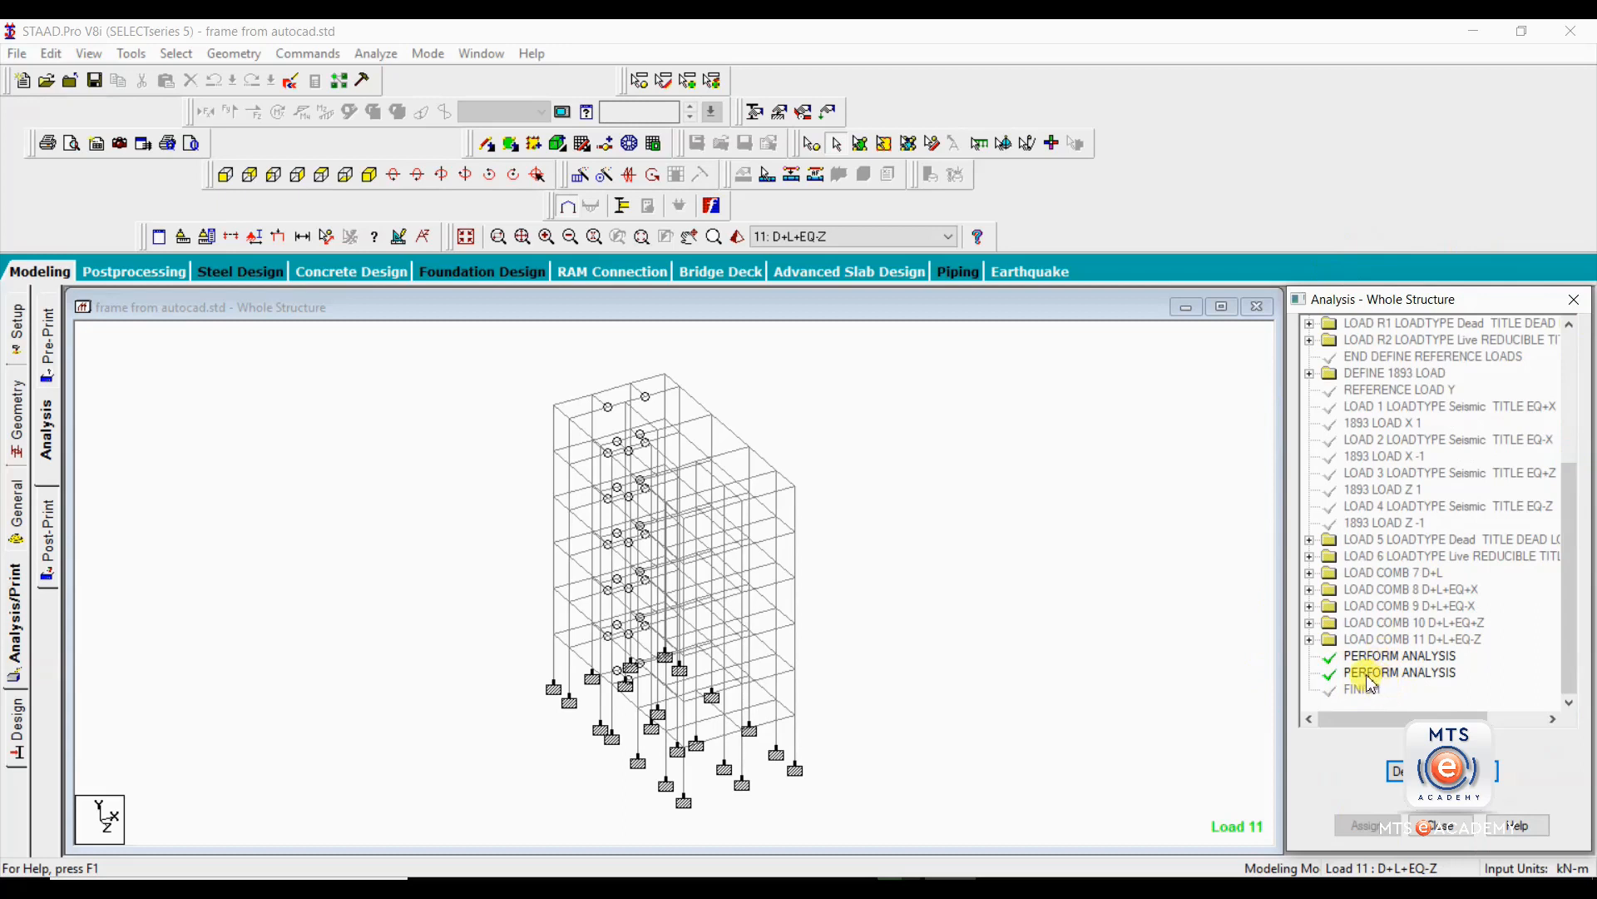
click(1370, 674)
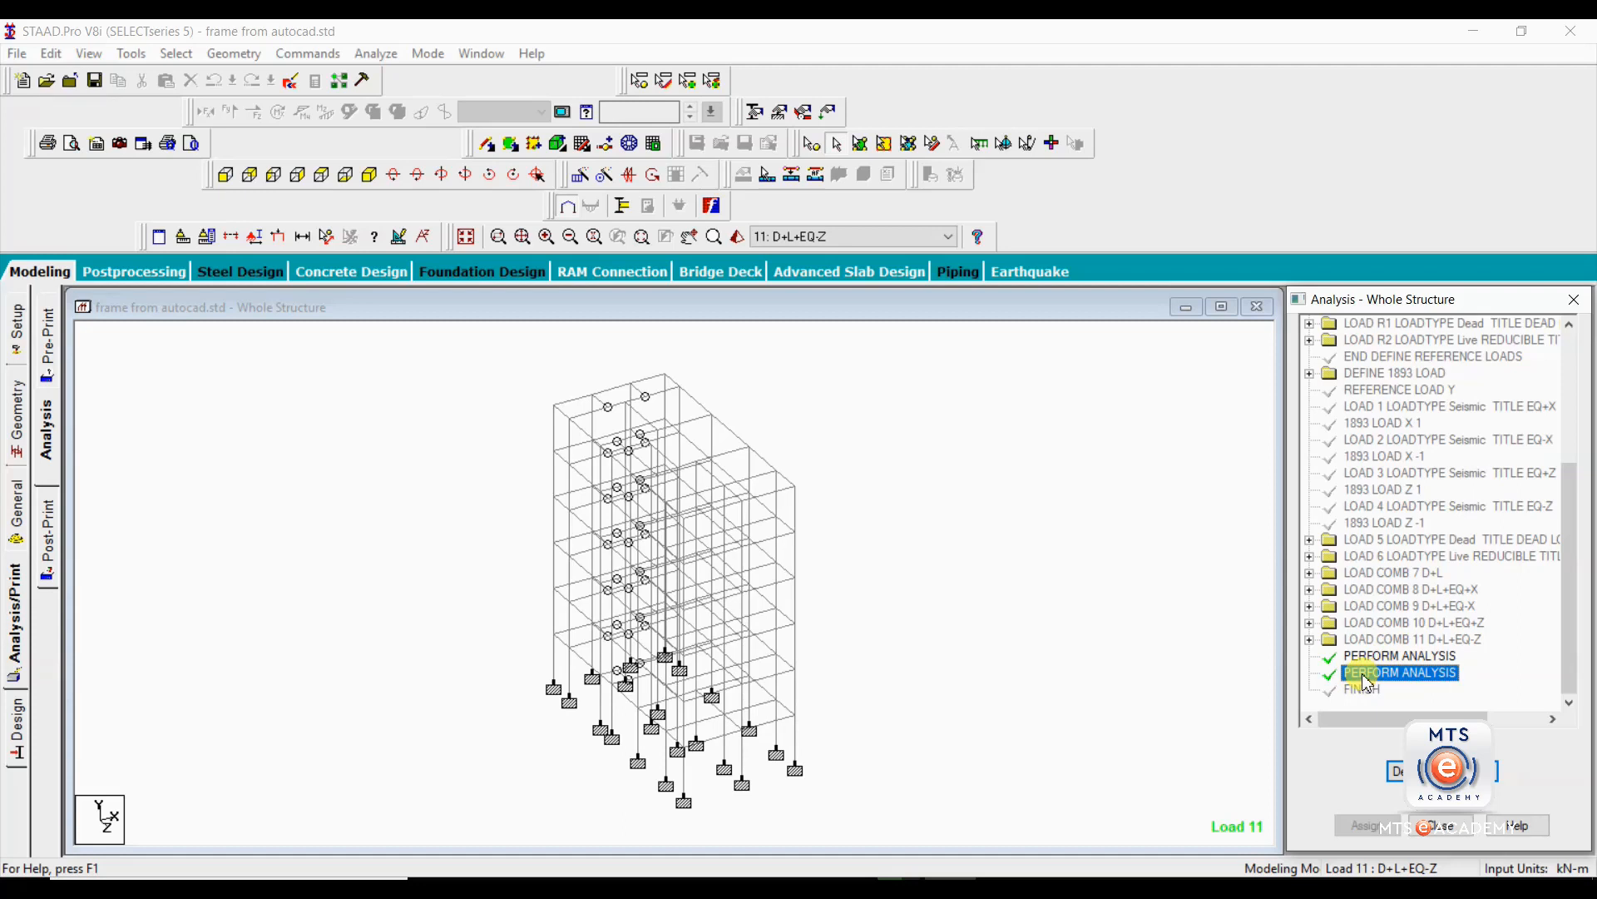
right_click(1370, 674)
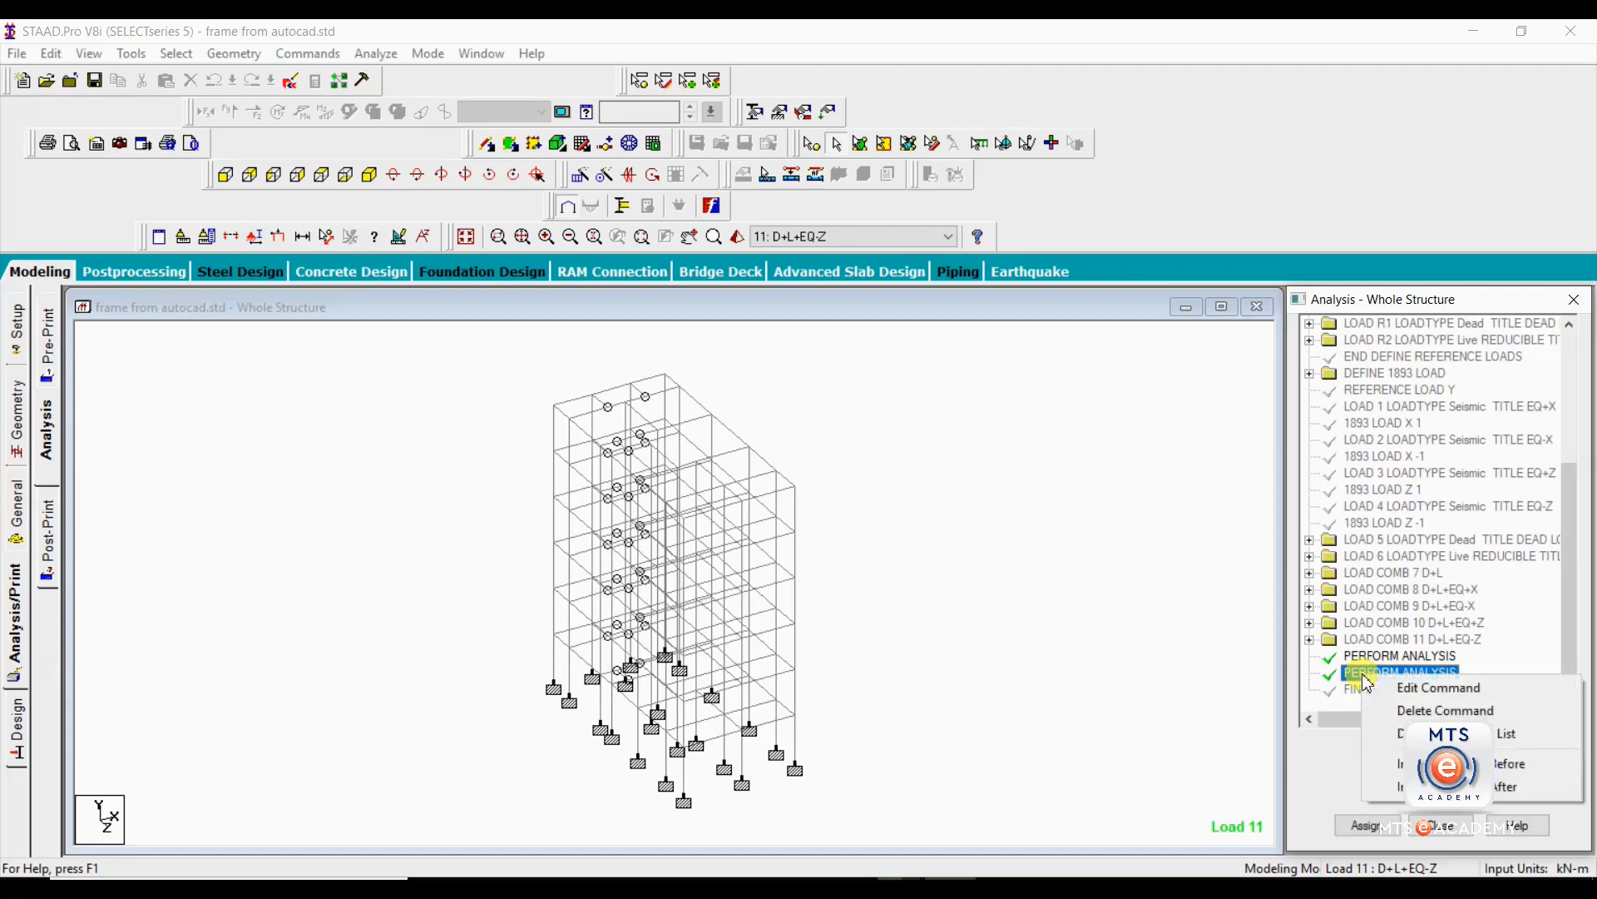
click(1418, 711)
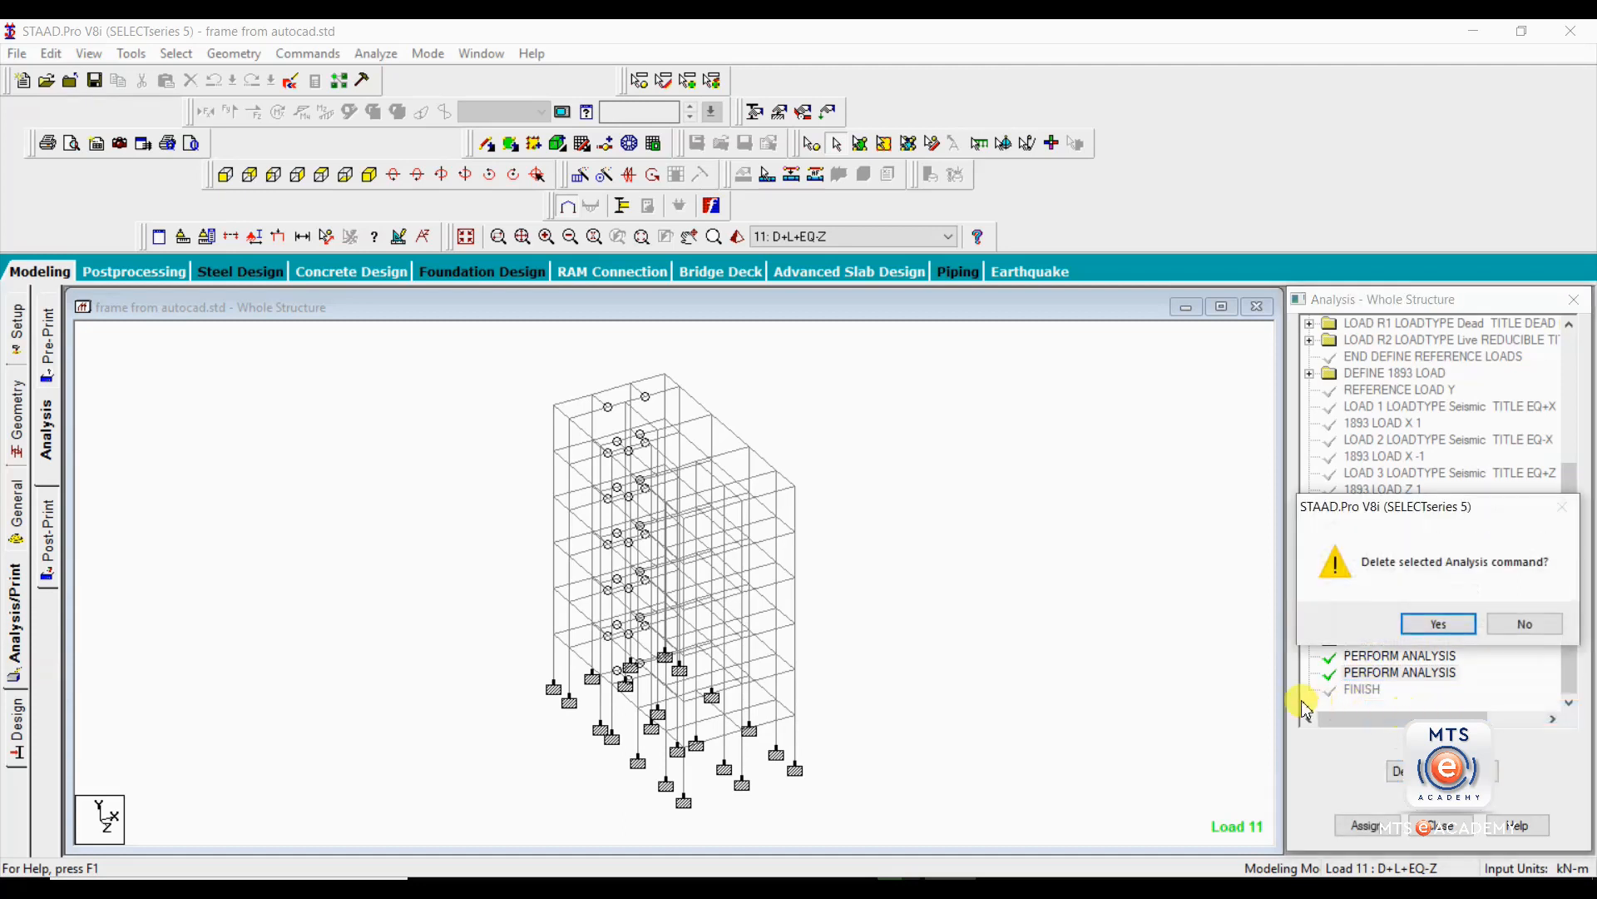
click(1449, 626)
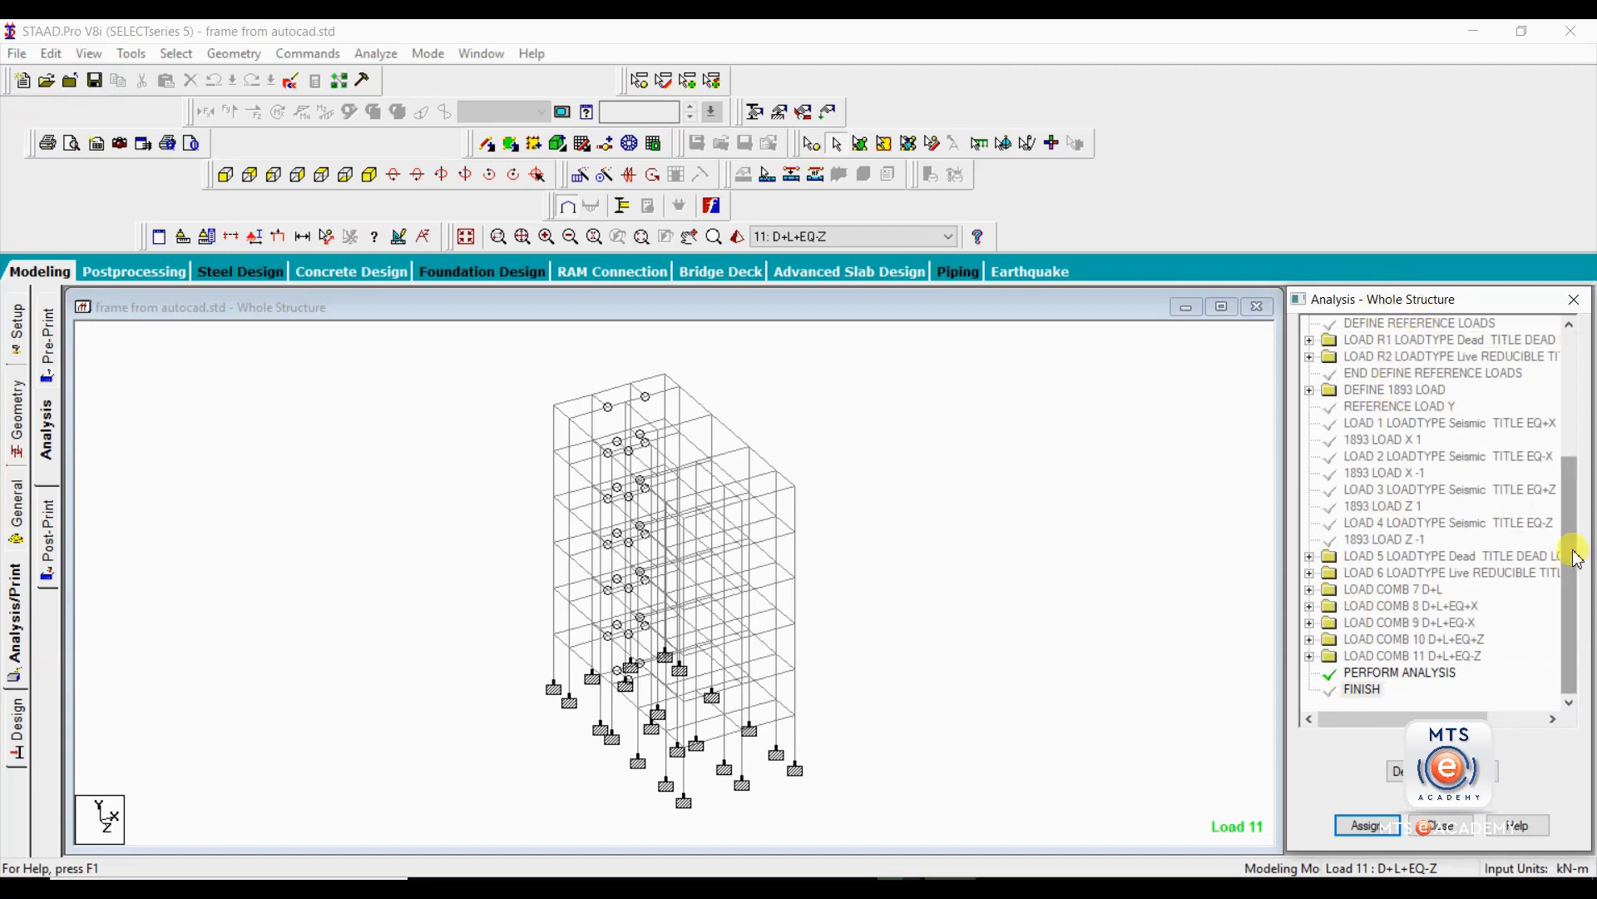
Examine the full command list from the job header to FINISH, expanding the material definition, Indian member properties and supports.
drag(1575, 558, 1584, 395)
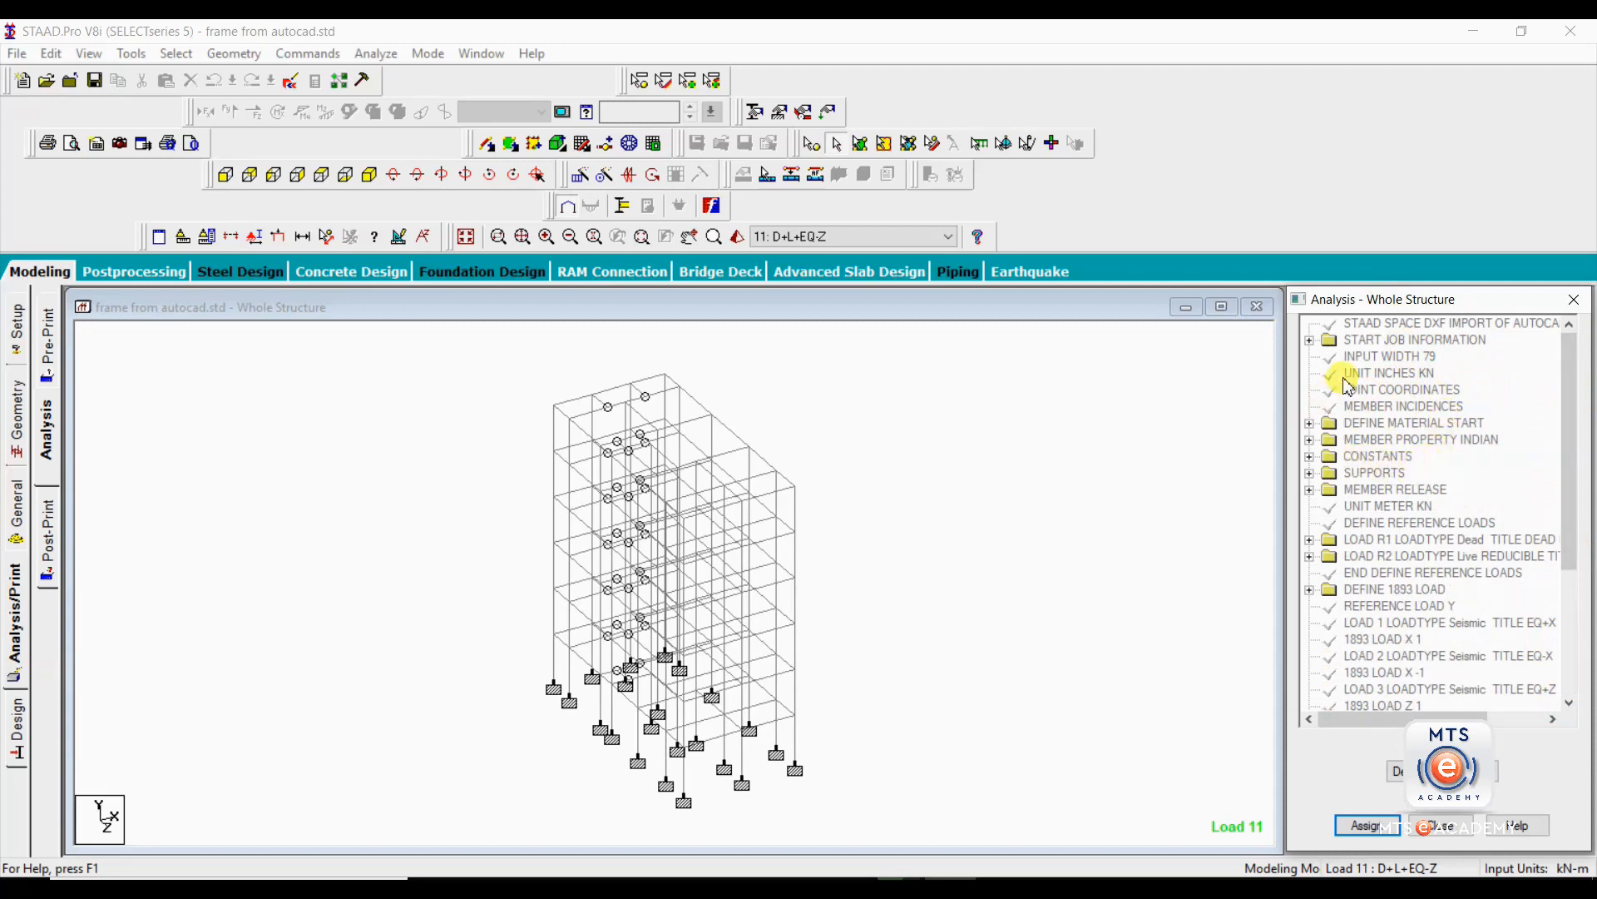
click(1396, 329)
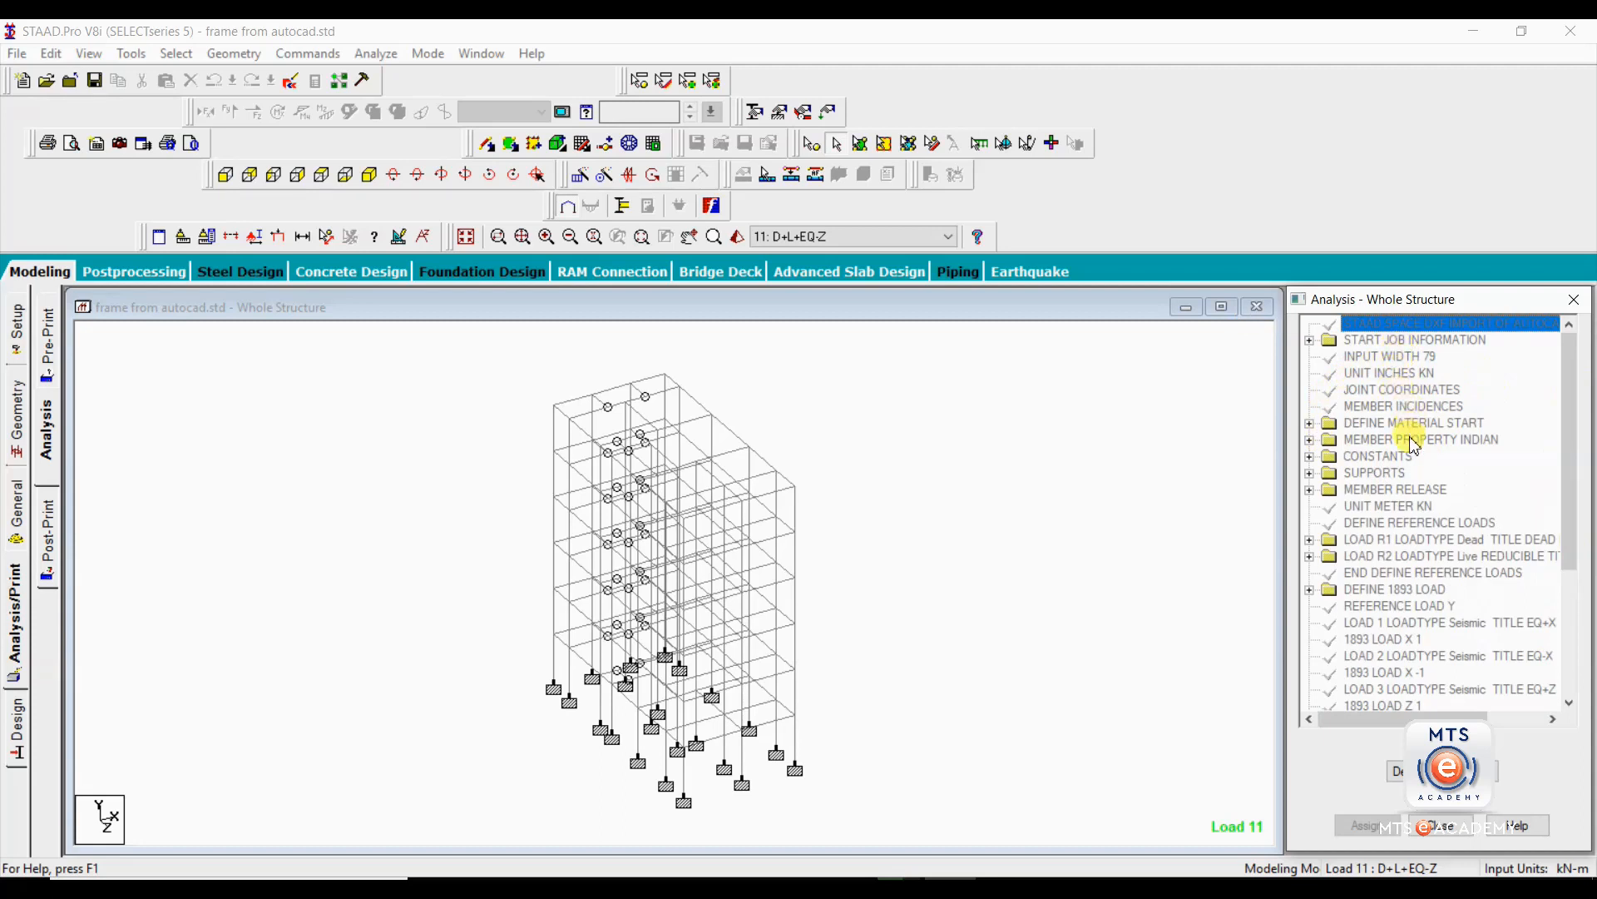
click(1309, 423)
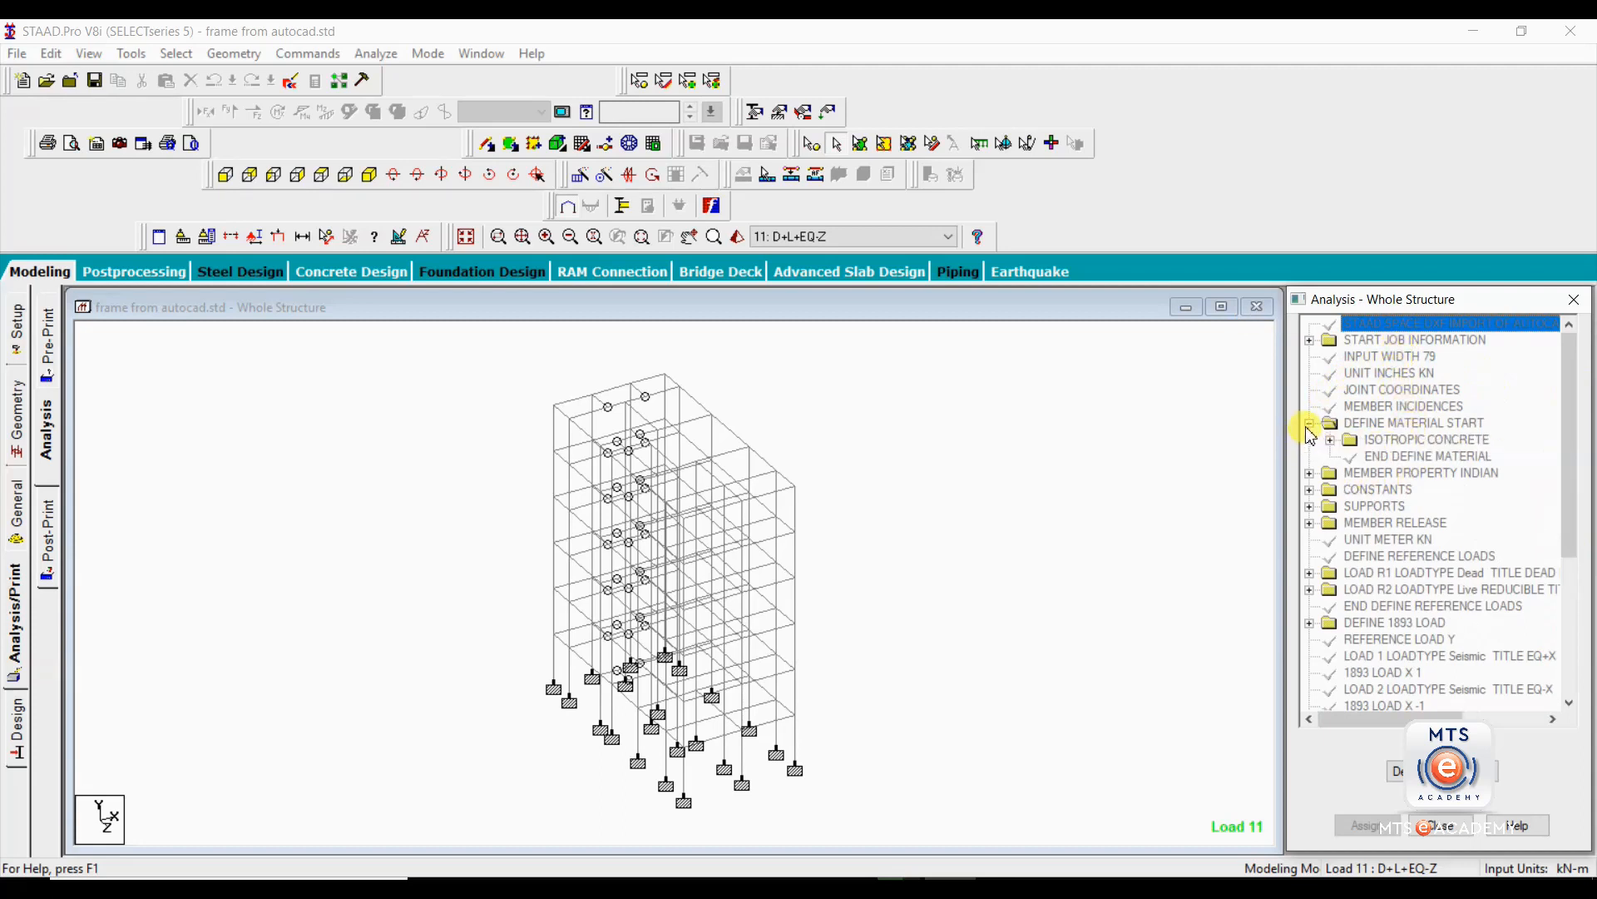
click(1309, 473)
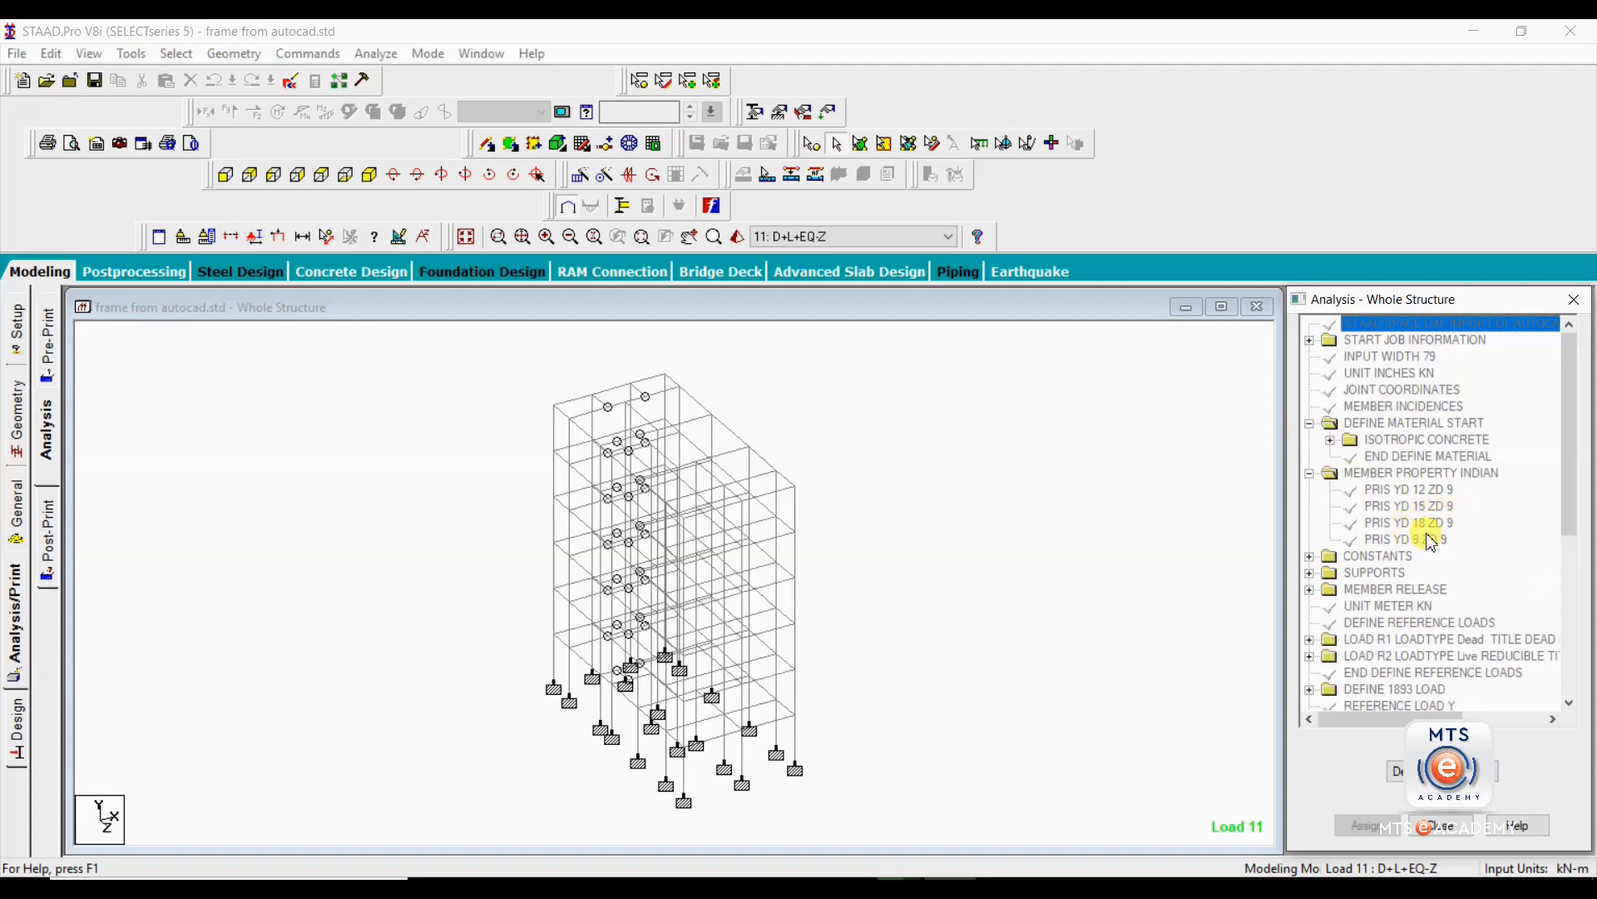
click(1310, 573)
scroll(1446, 583, down, 2)
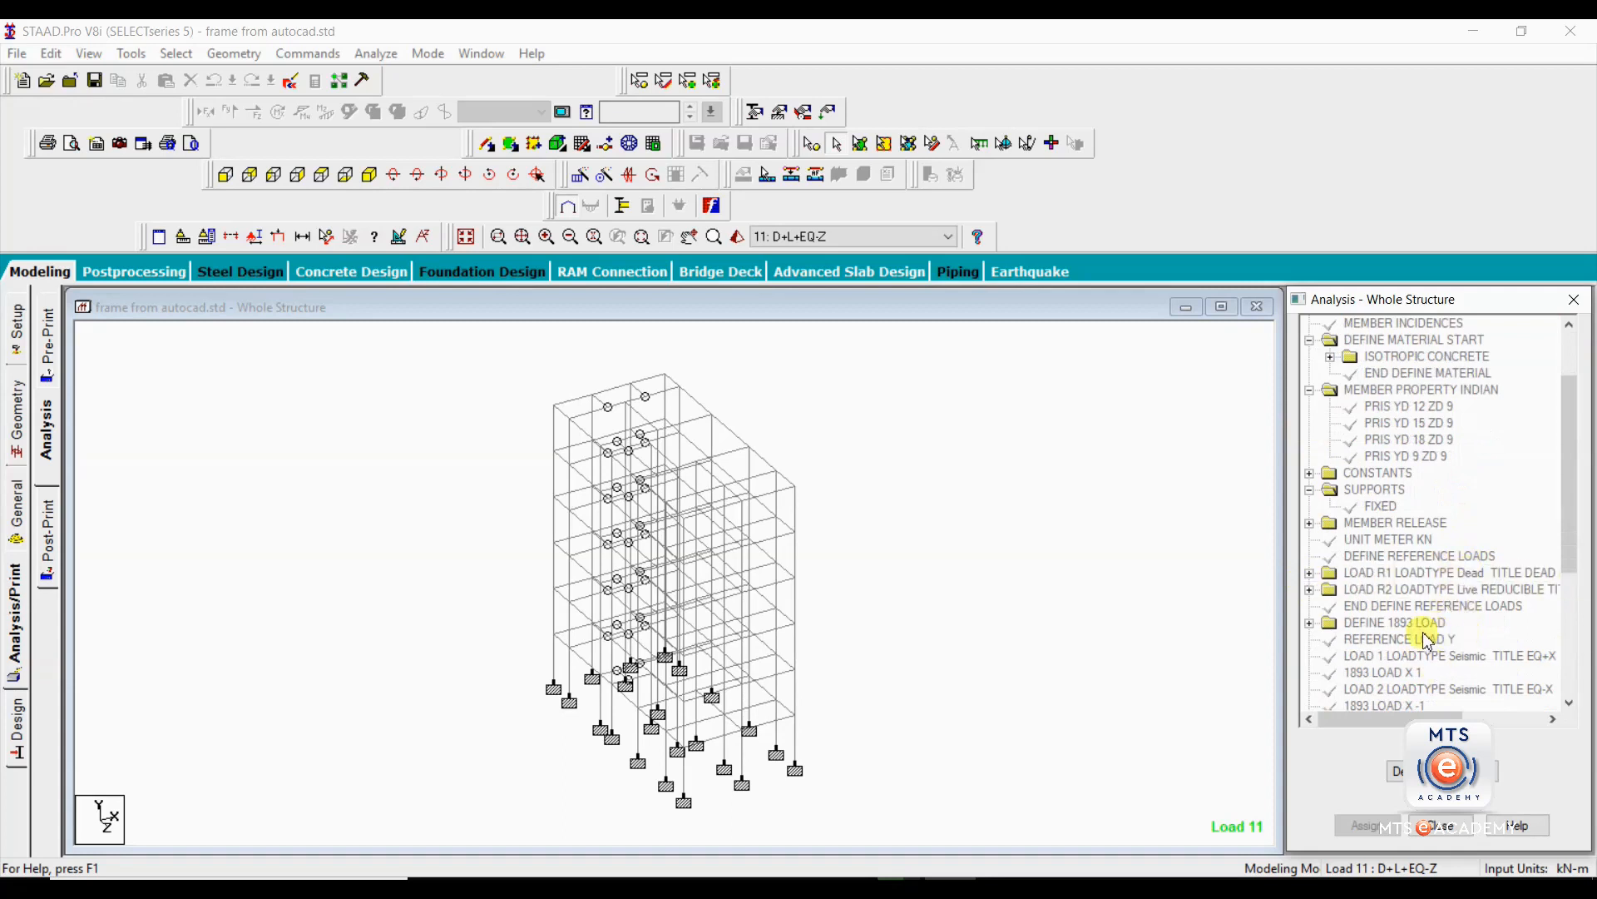
scroll(1477, 636, down, 1)
scroll(1481, 639, down, 2)
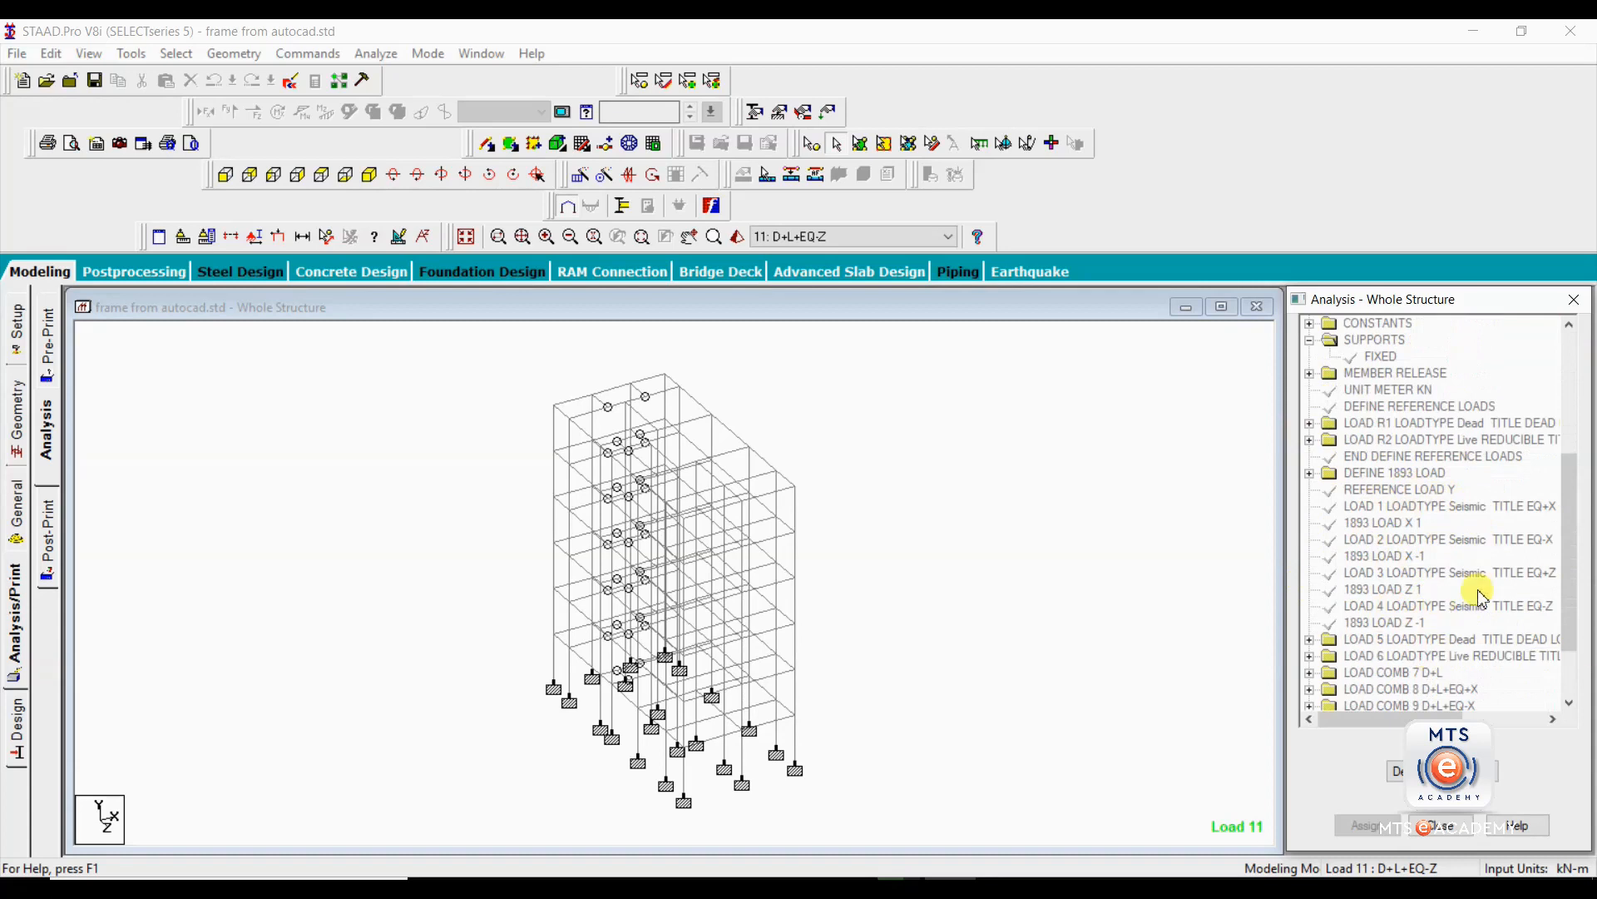
scroll(1530, 551, down, 1)
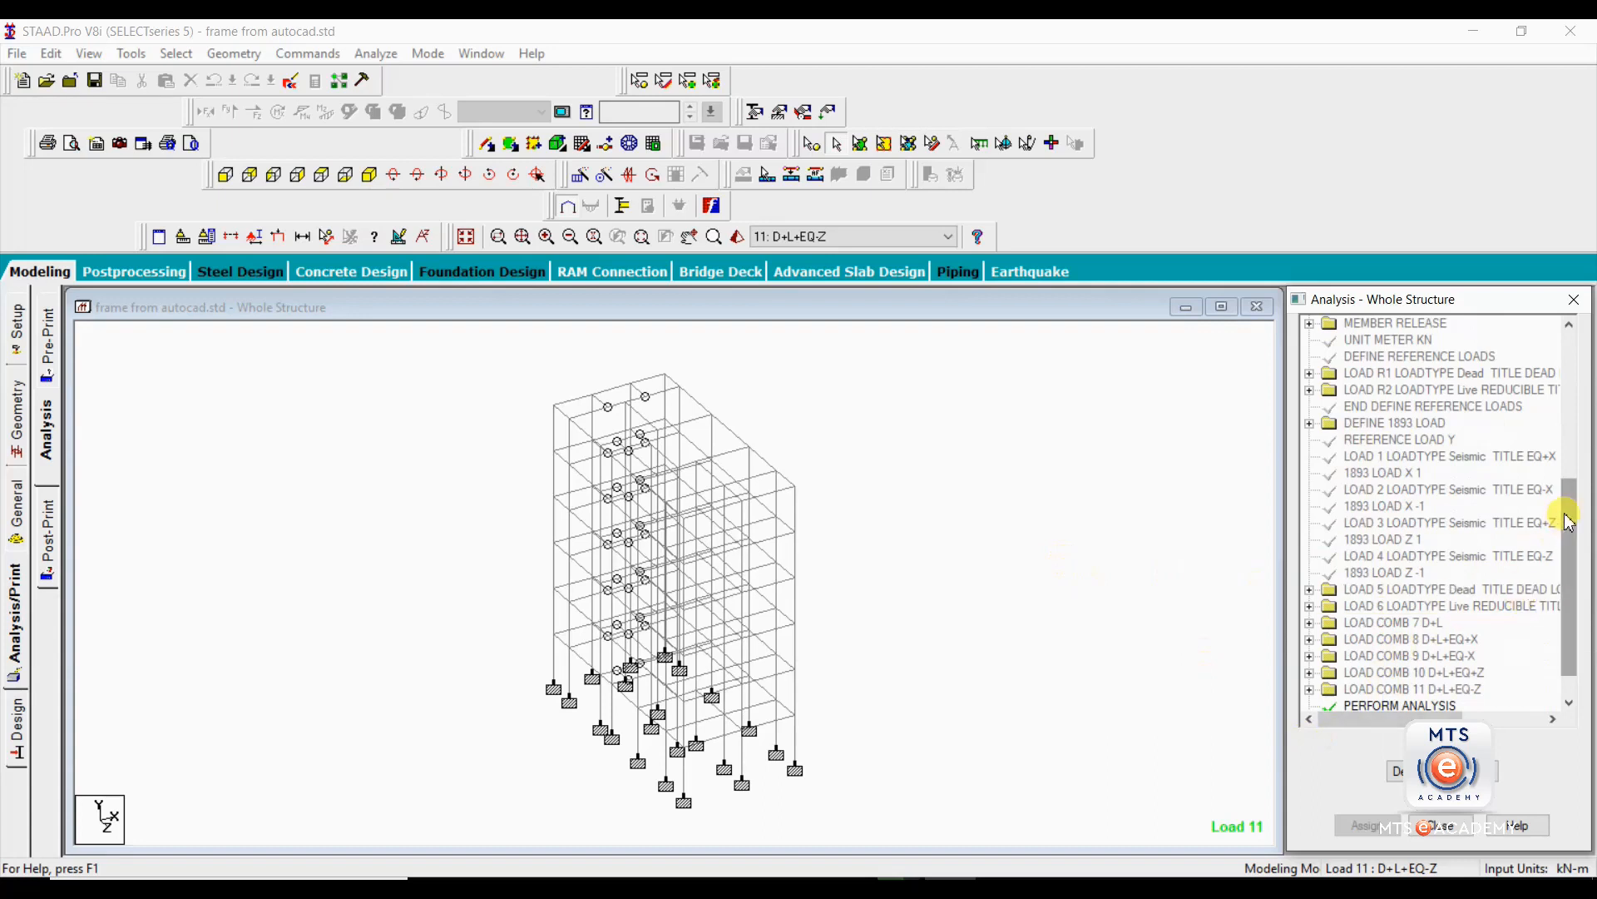
scroll(1559, 510, down, 1)
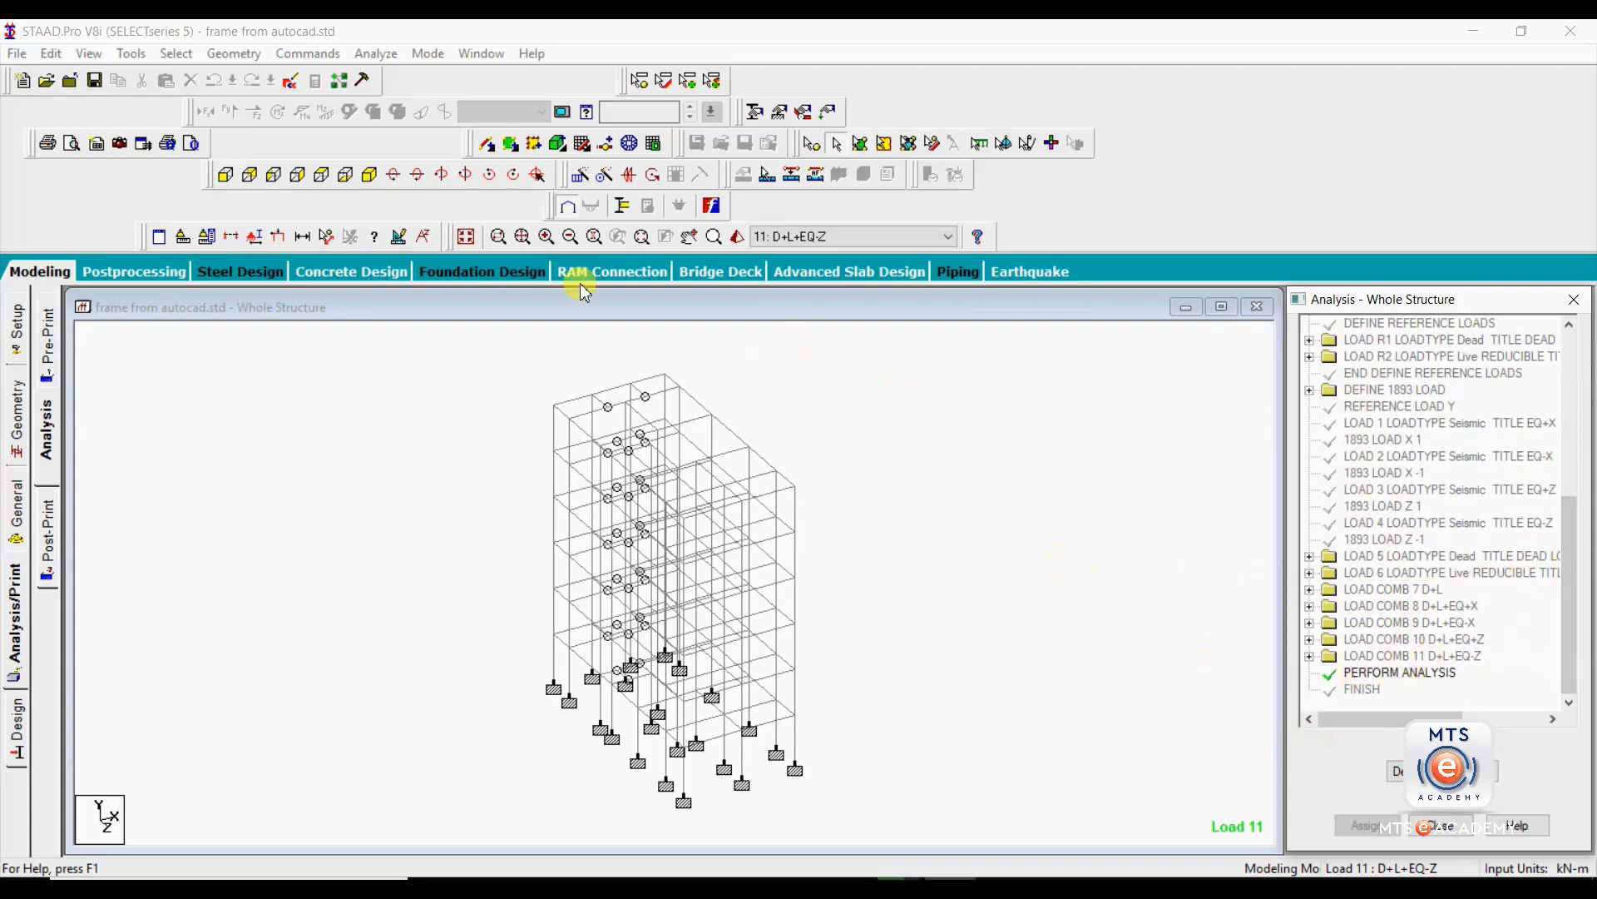
Run the analysis, saving the modified structure, and continue to Post Processing Mode.
click(376, 55)
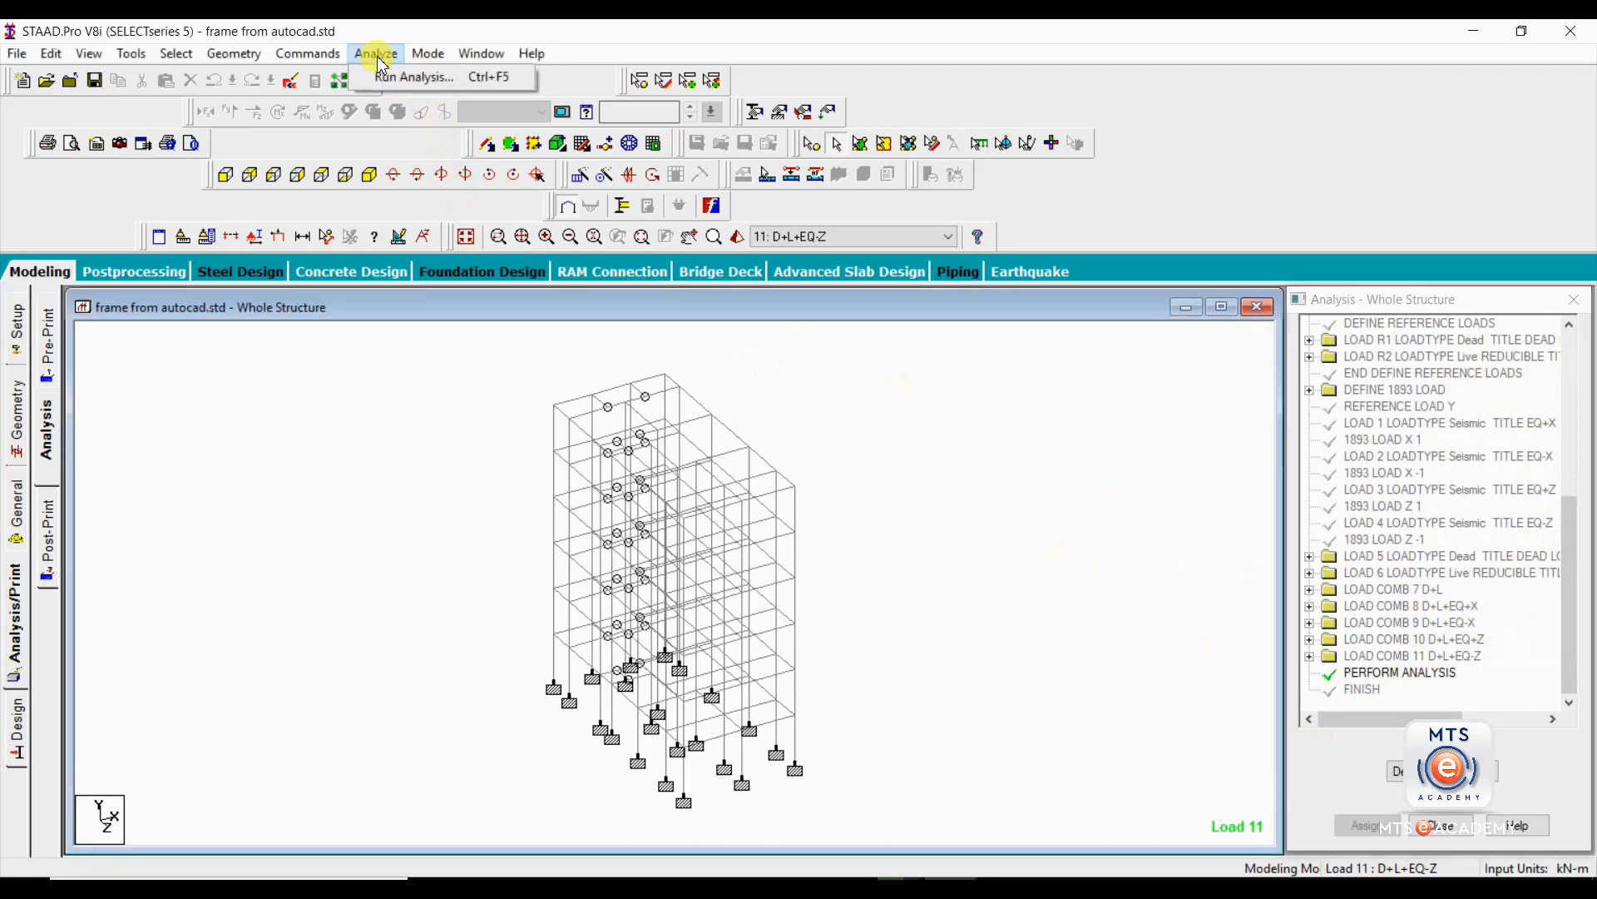
click(395, 81)
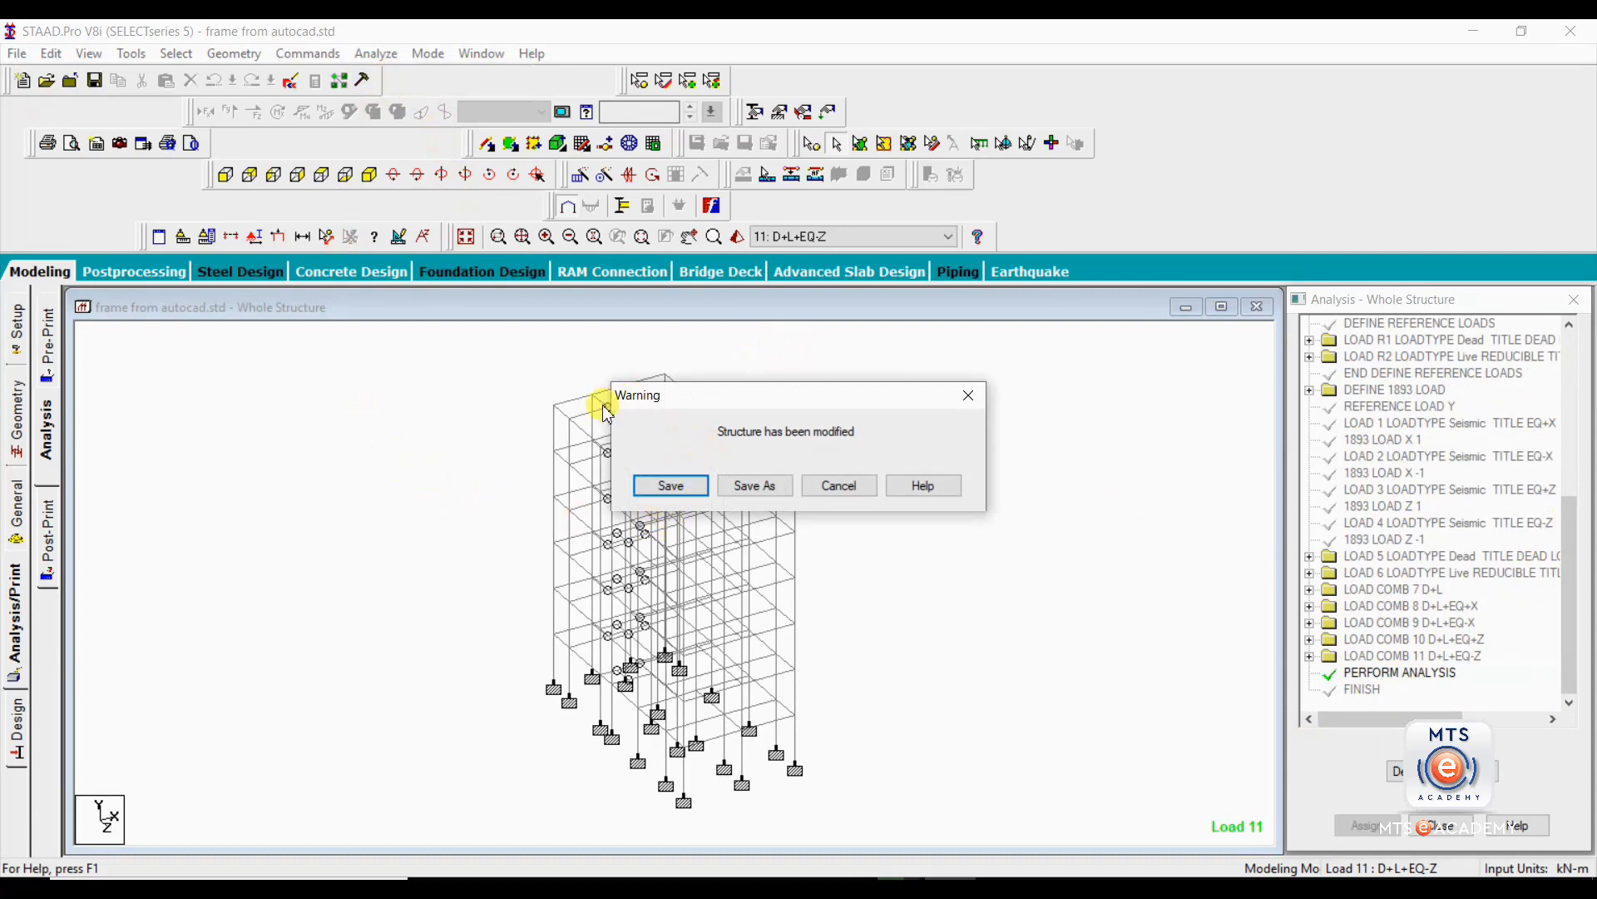
click(665, 487)
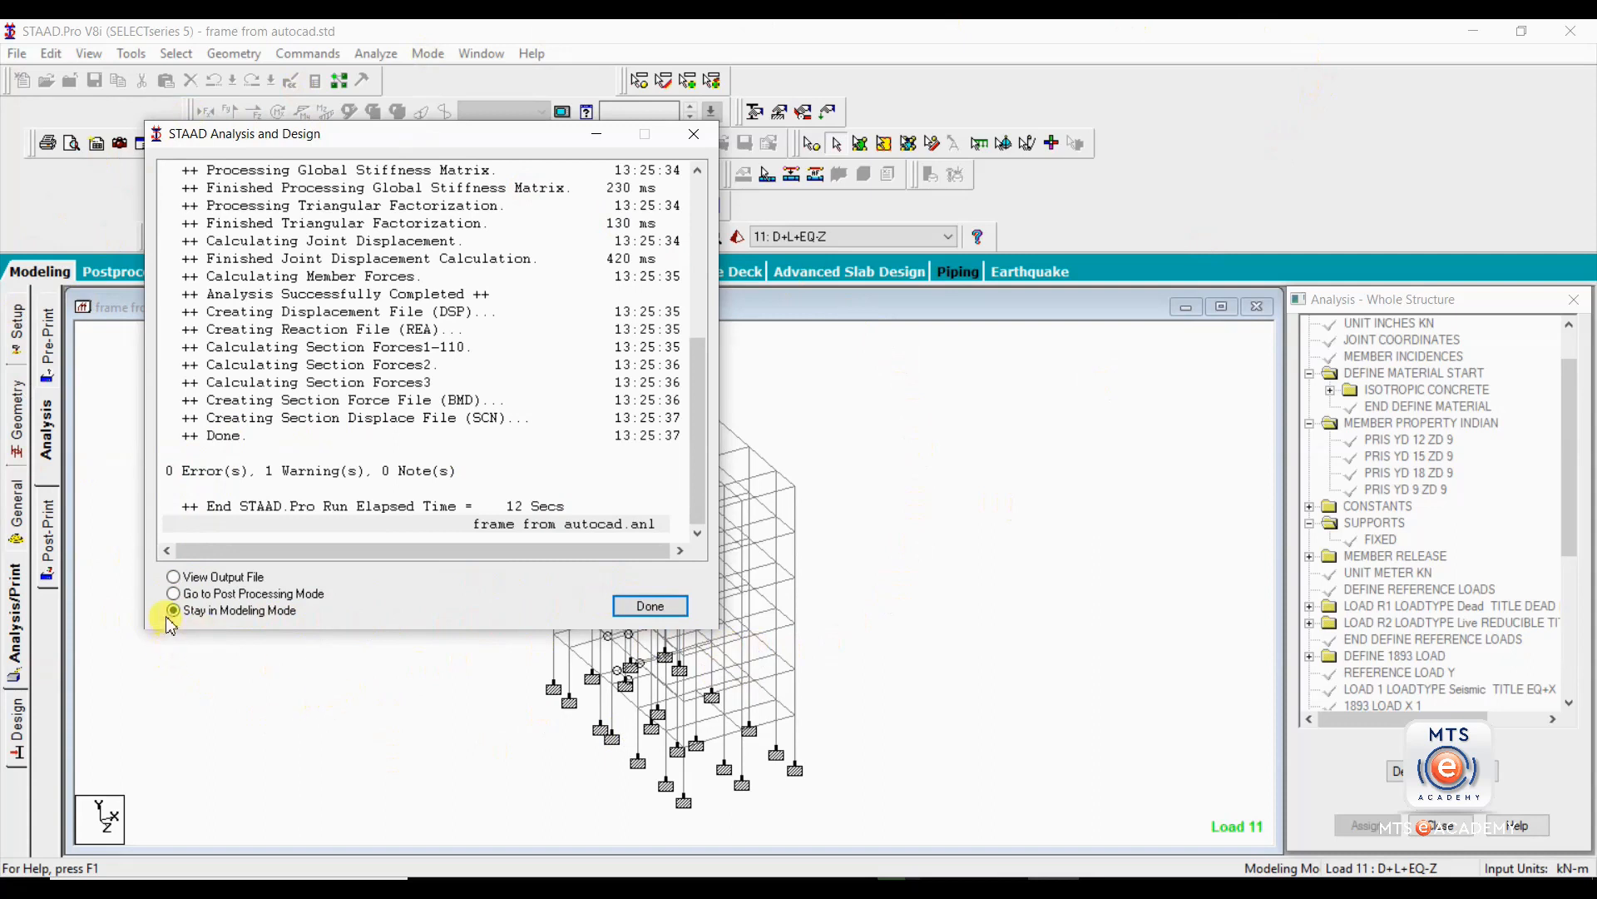
click(174, 593)
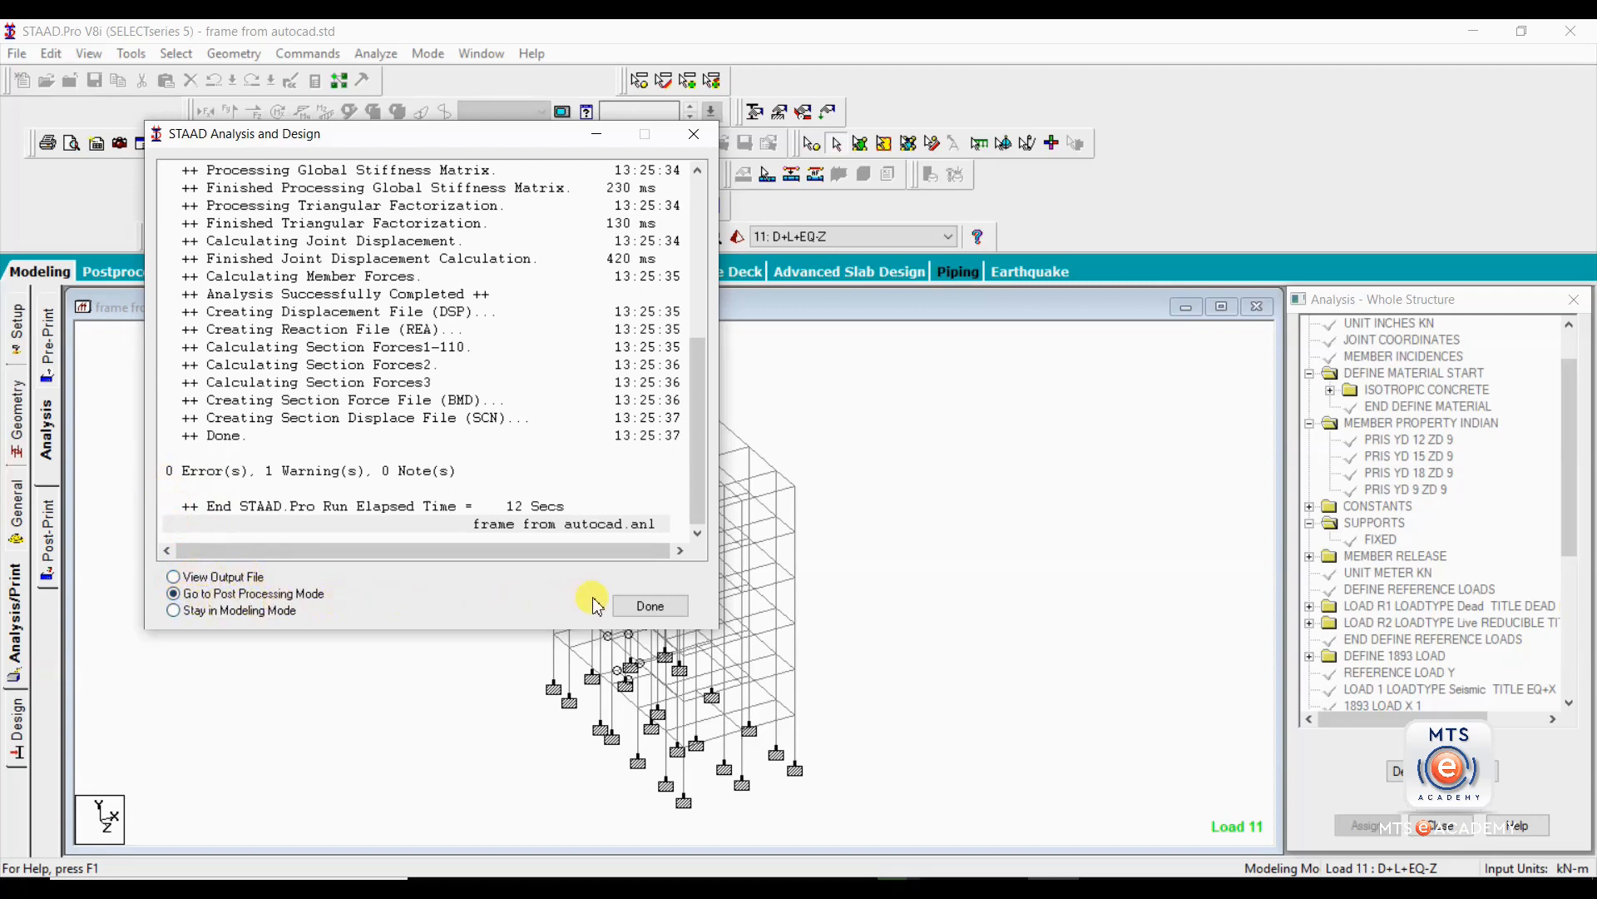
click(650, 607)
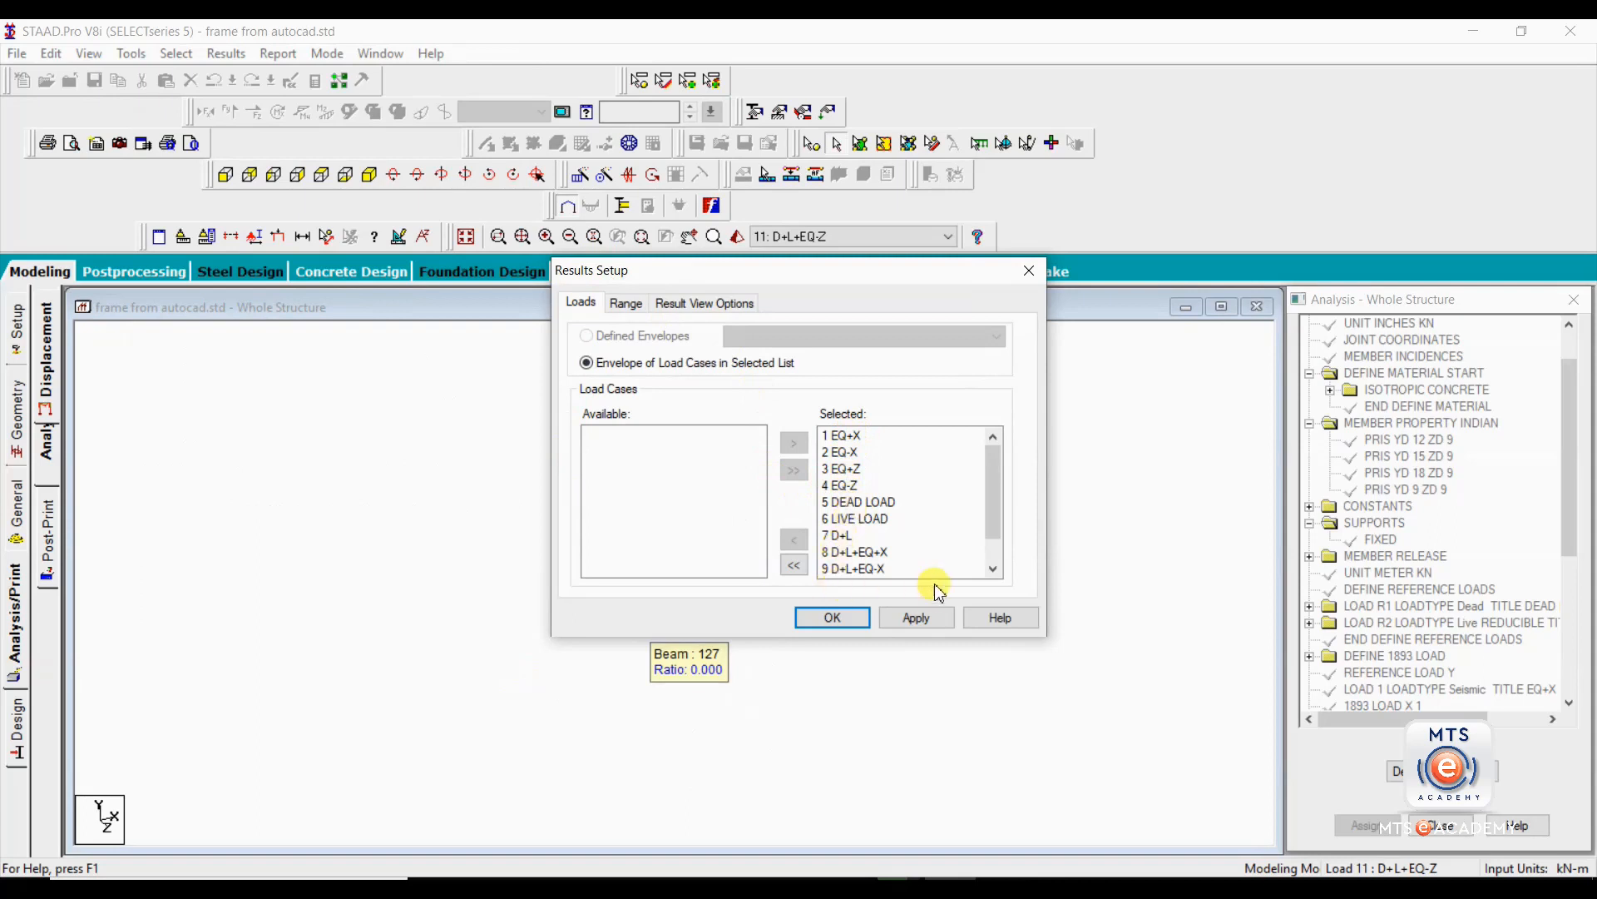
Remove load cases 1 to 6 from the selected results list, keeping only combinations 7 to 11, and accept the results setup.
drag(998, 496, 994, 517)
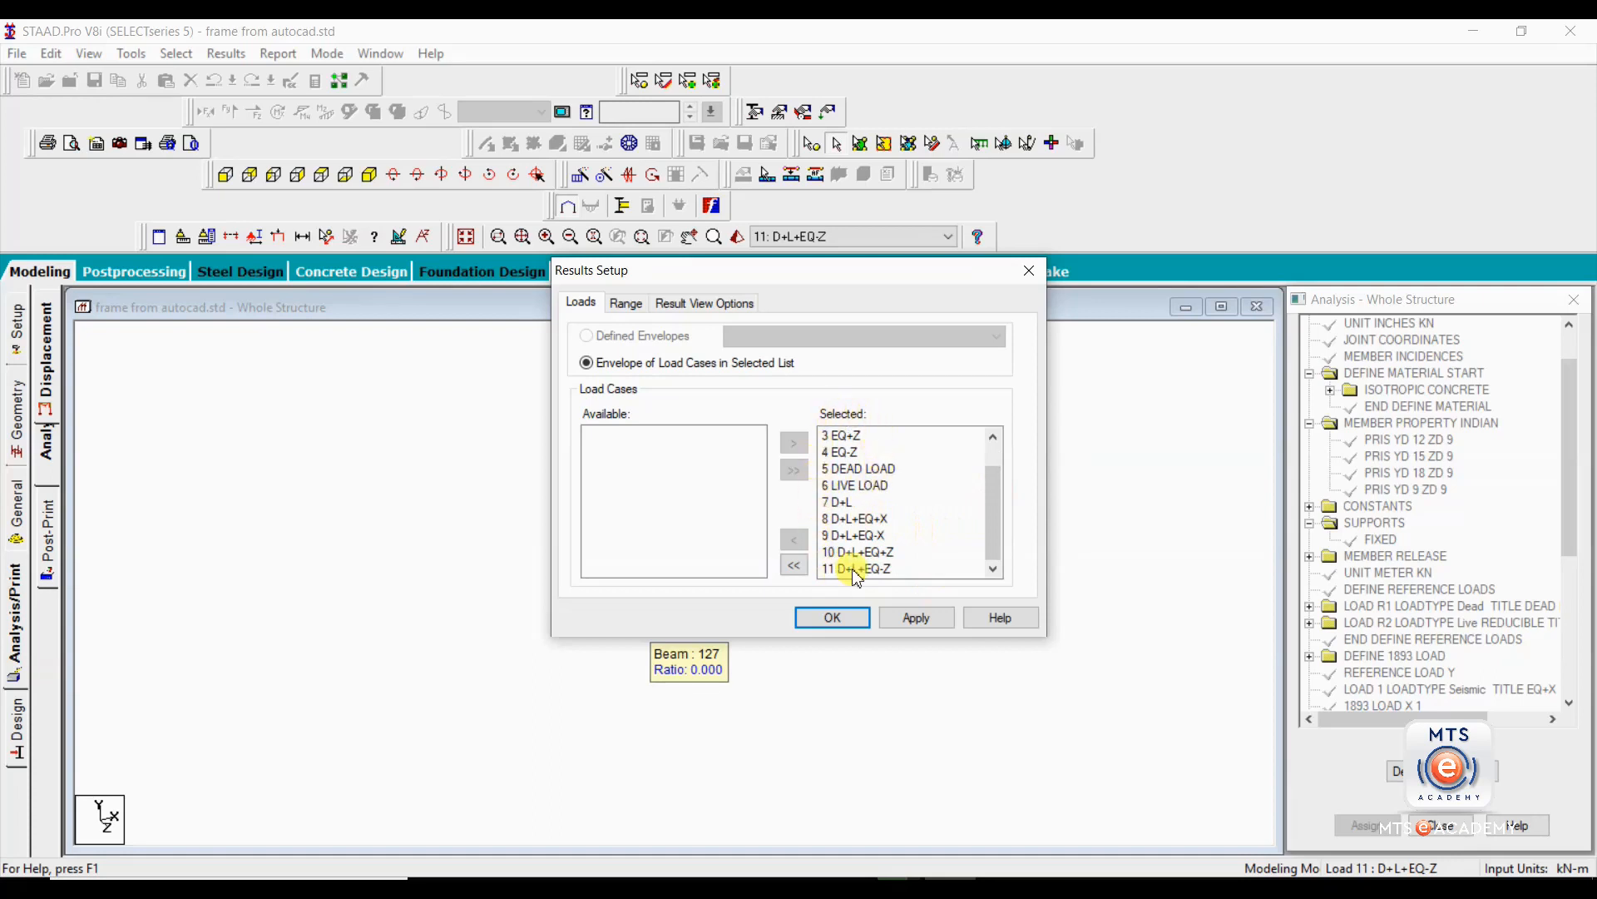
scroll(836, 520, up, 1)
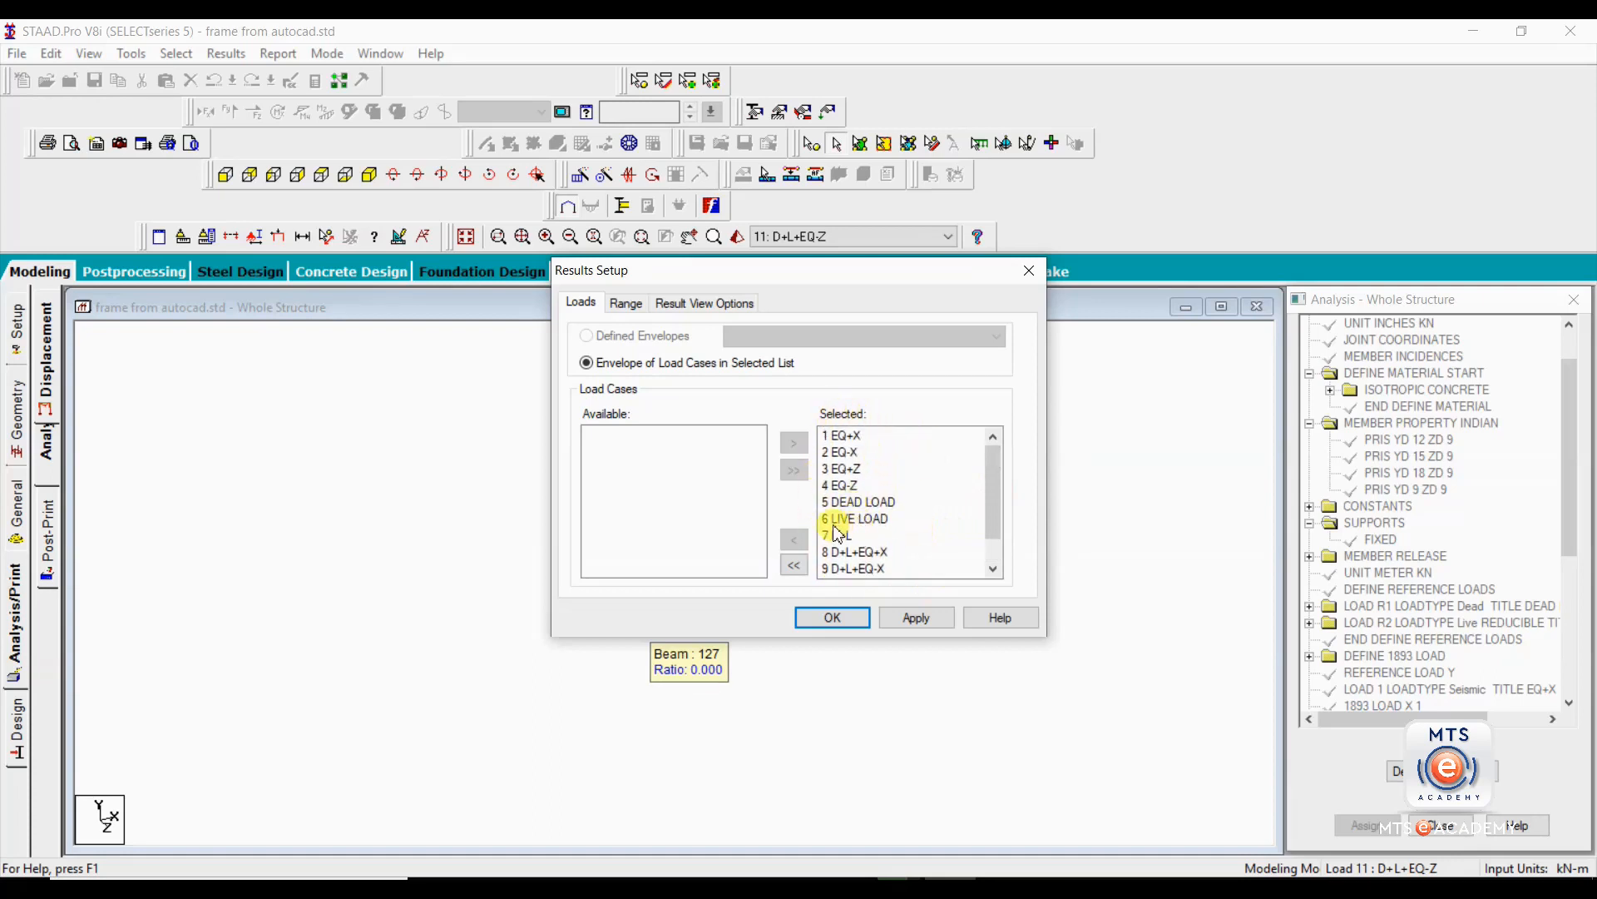
click(857, 518)
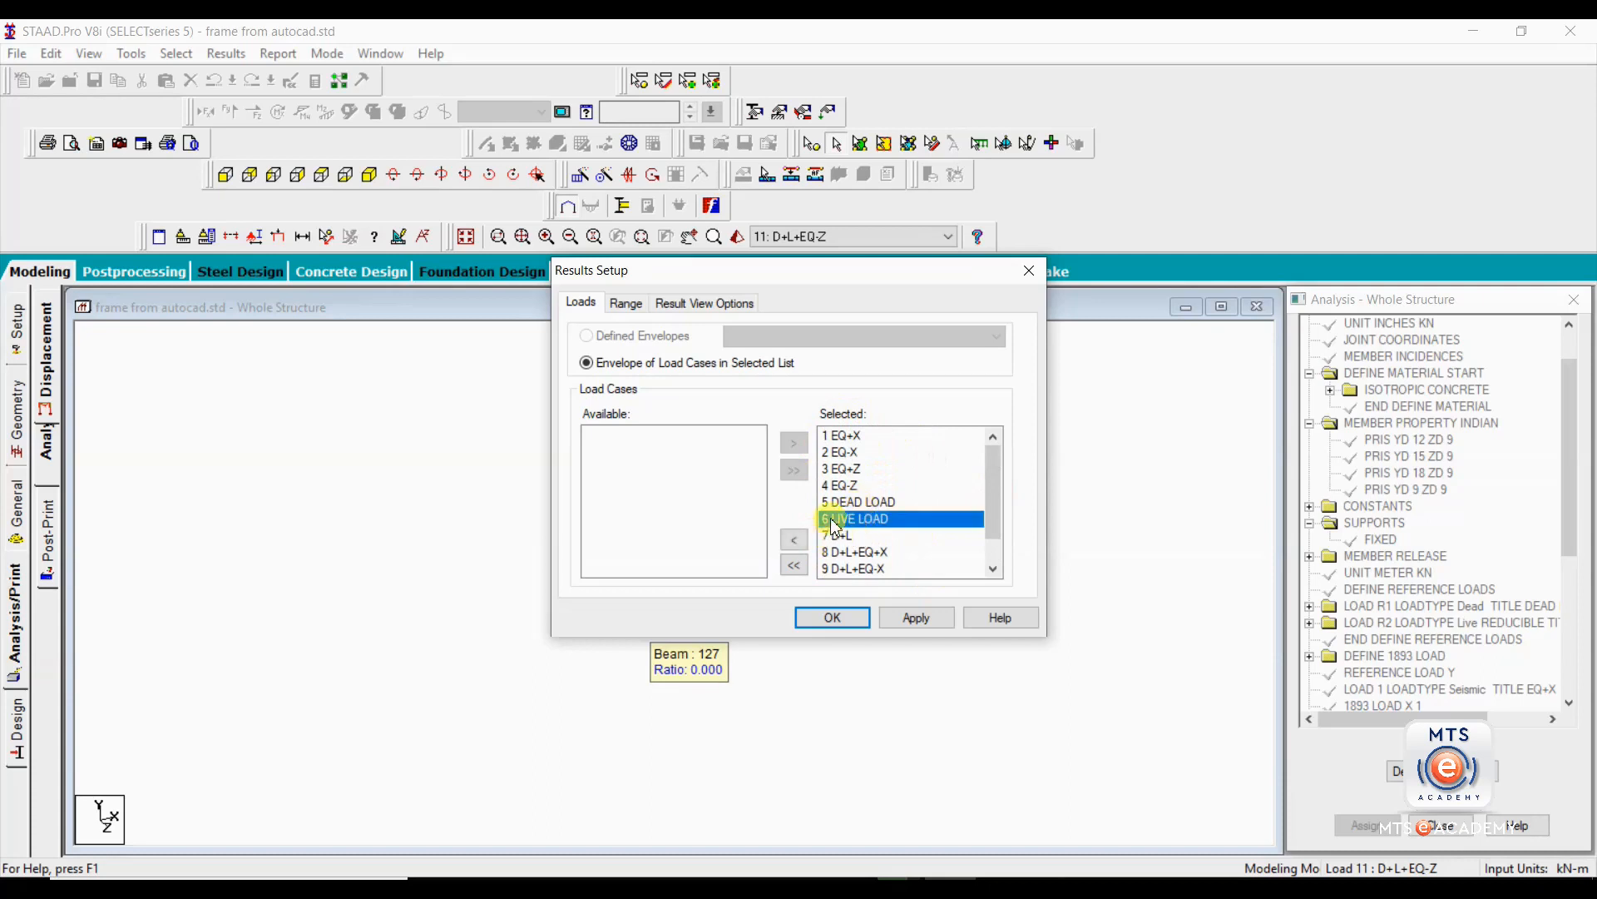
drag(842, 518, 857, 439)
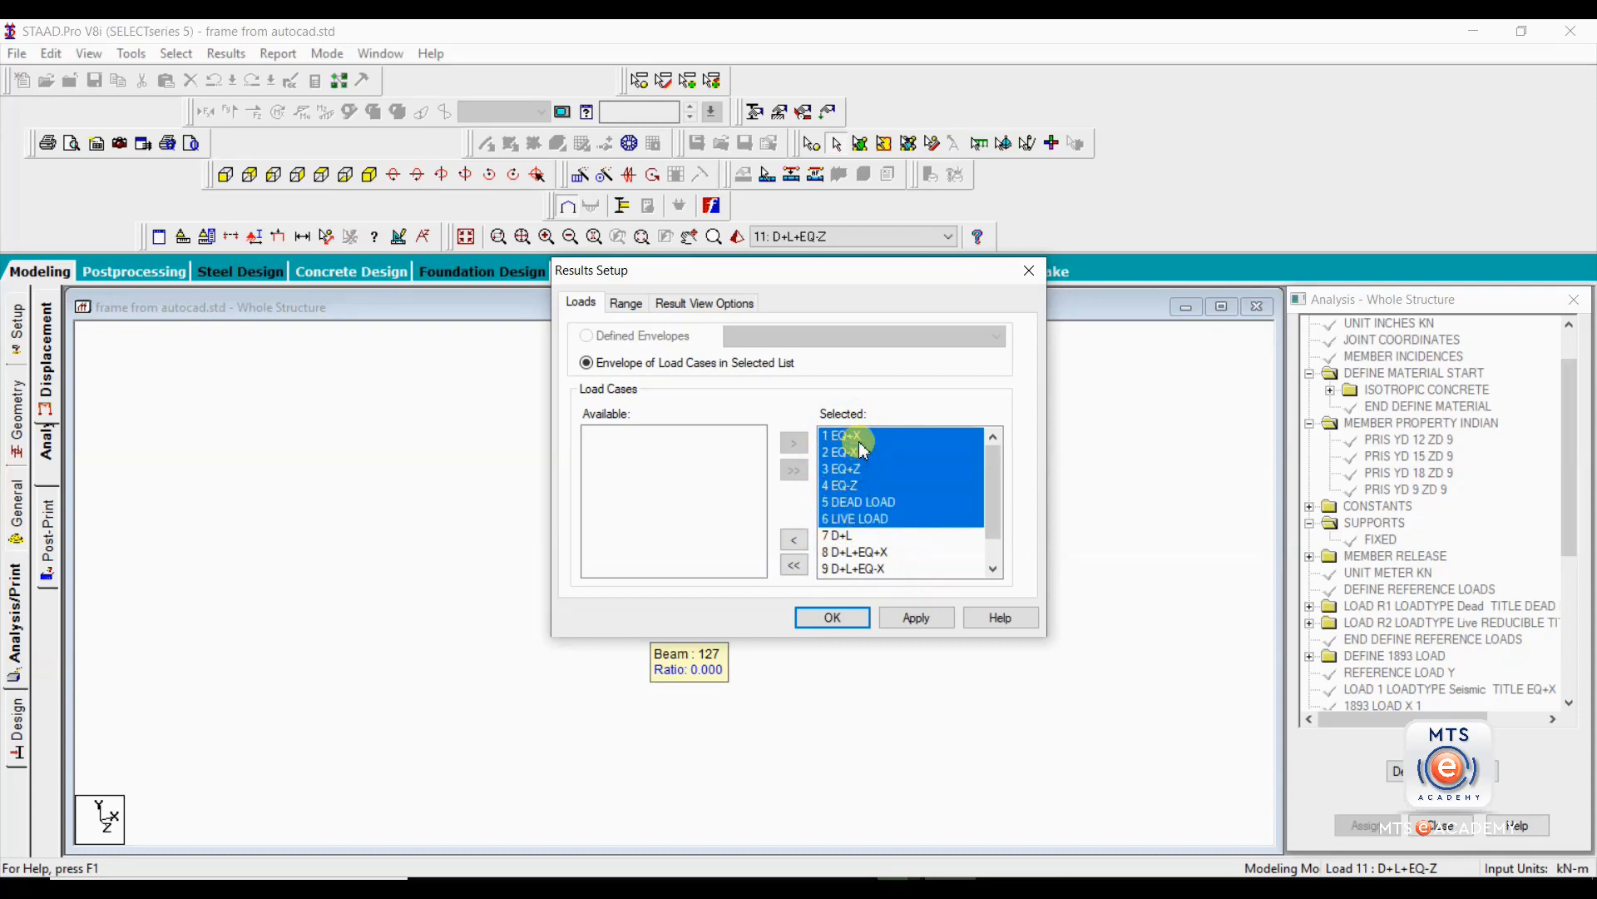
click(797, 543)
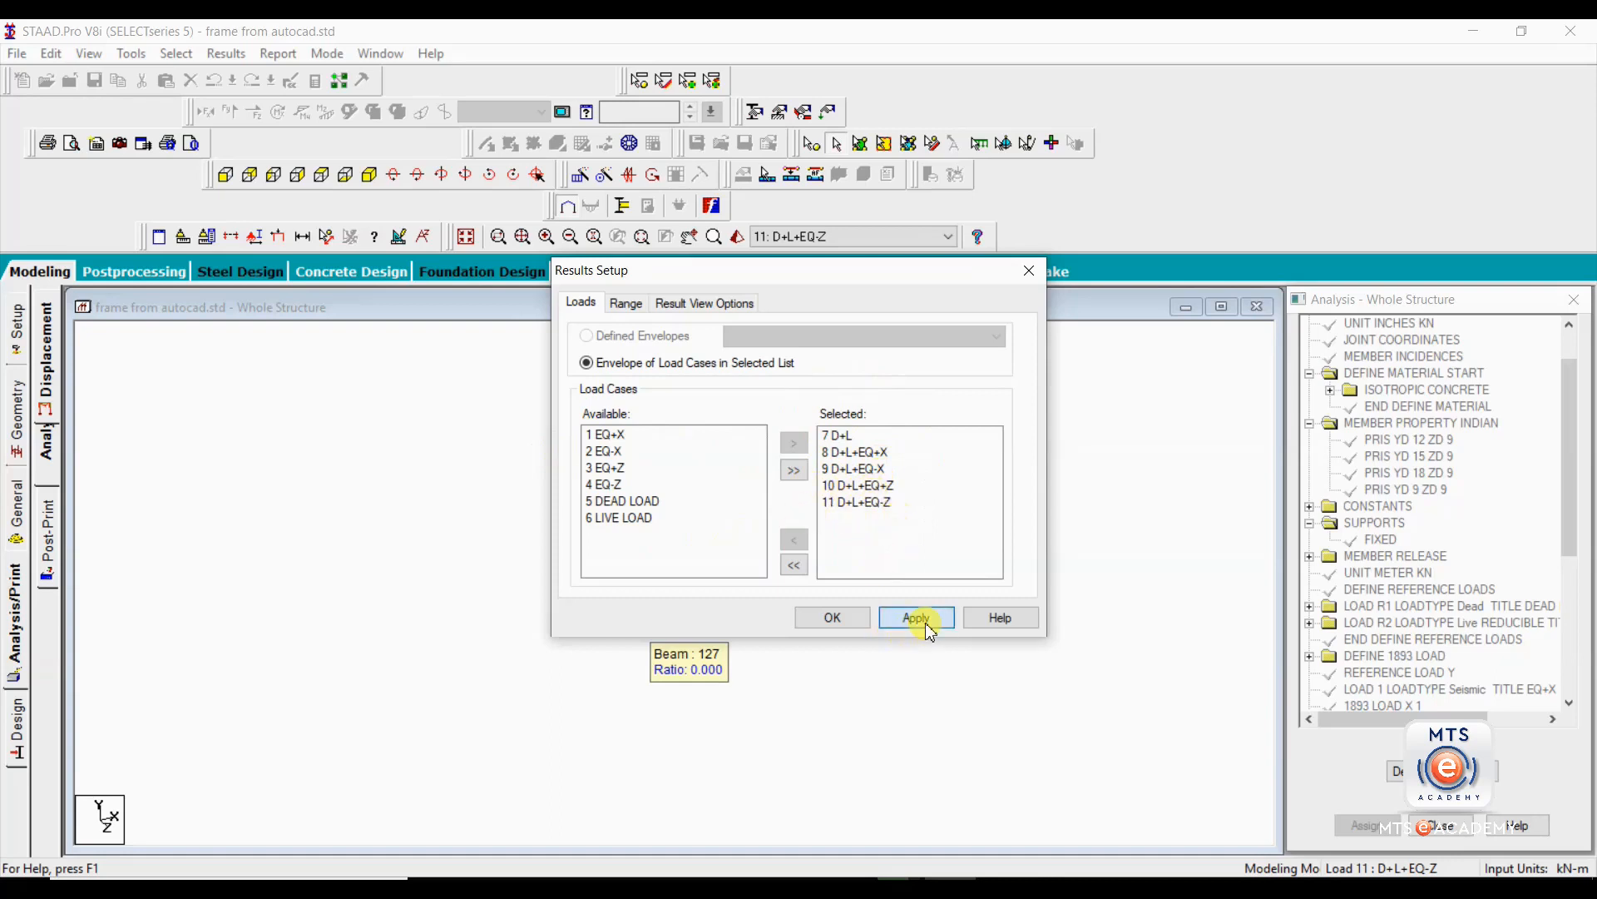
click(836, 621)
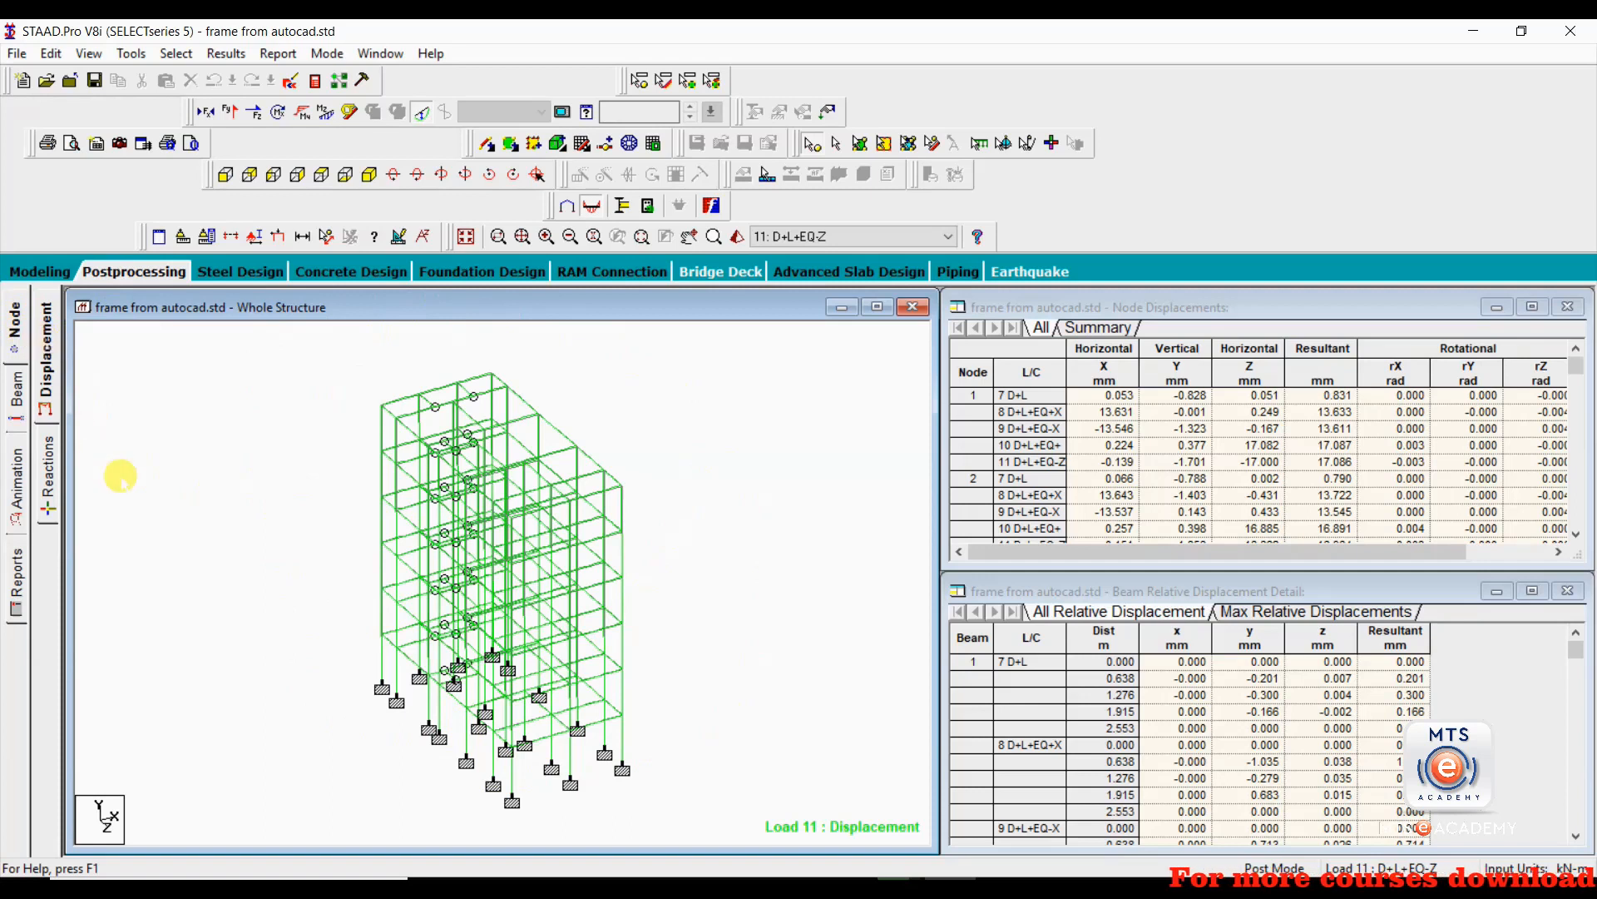
Inspect the top corner node's displacements under combinations D+L+EQ+X and D+L+EQ-X.
scroll(232, 499, up, 5)
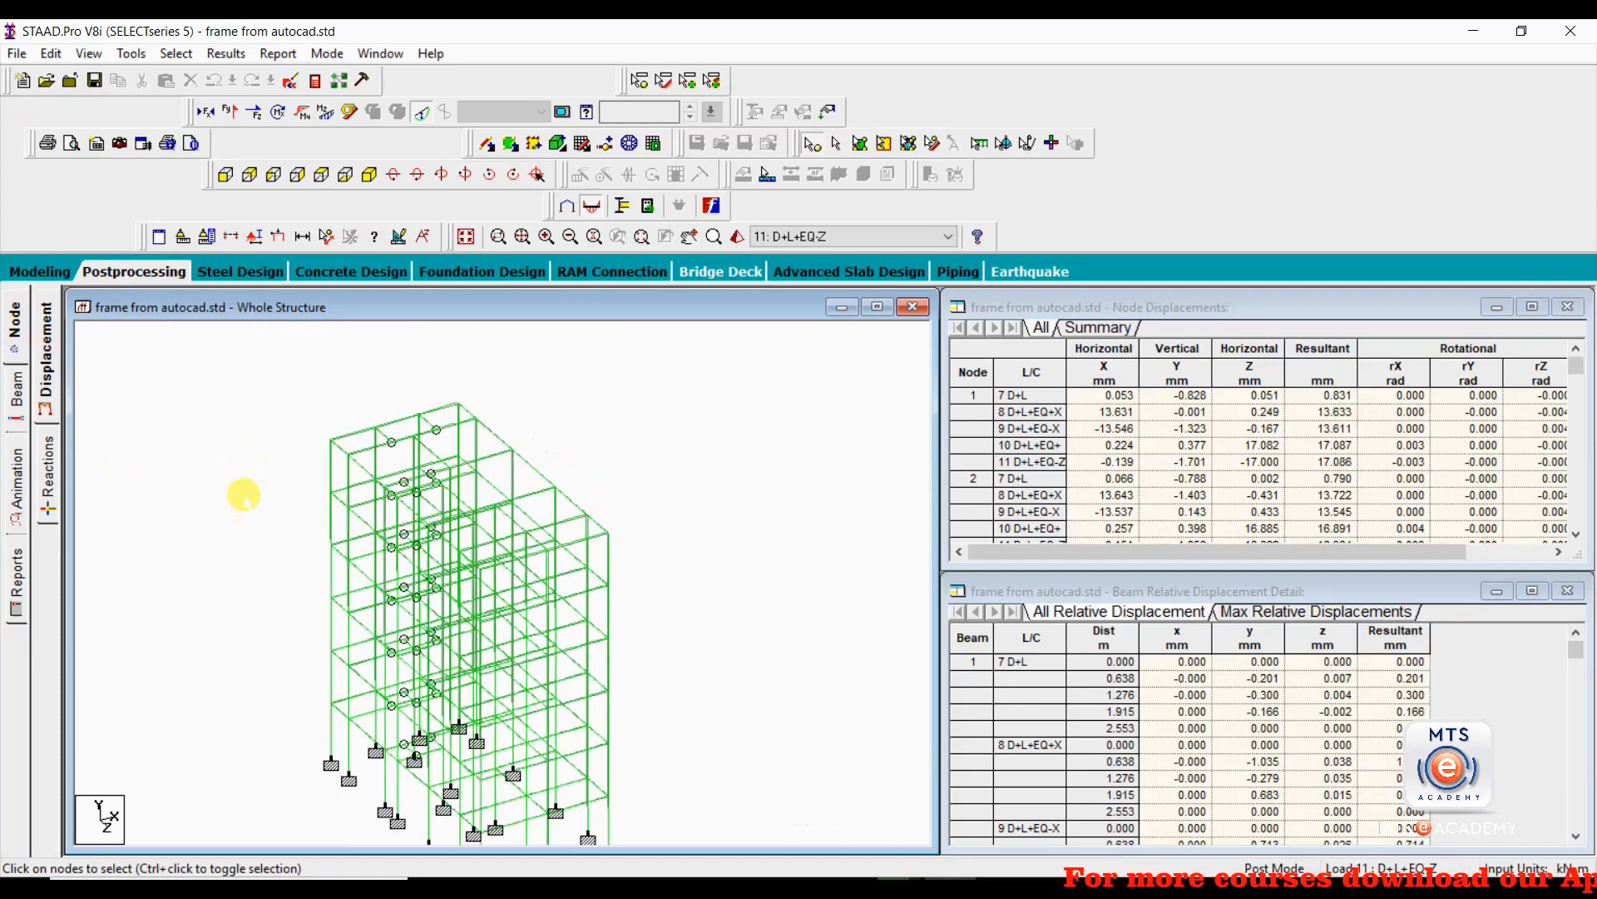
middle_drag(199, 462, 198, 501)
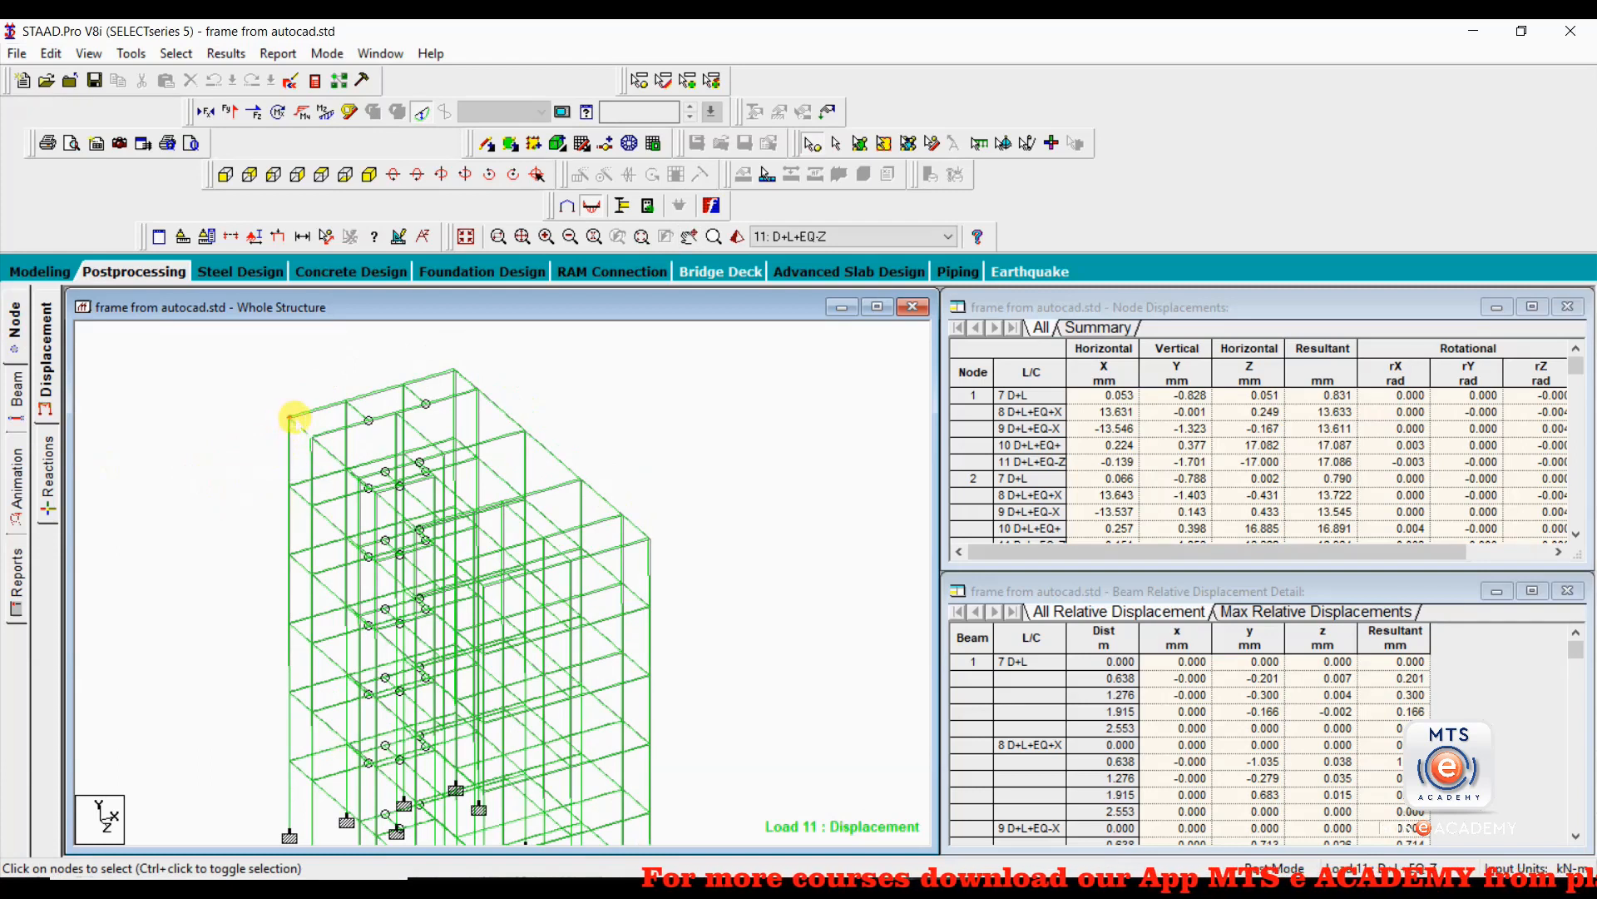
click(289, 418)
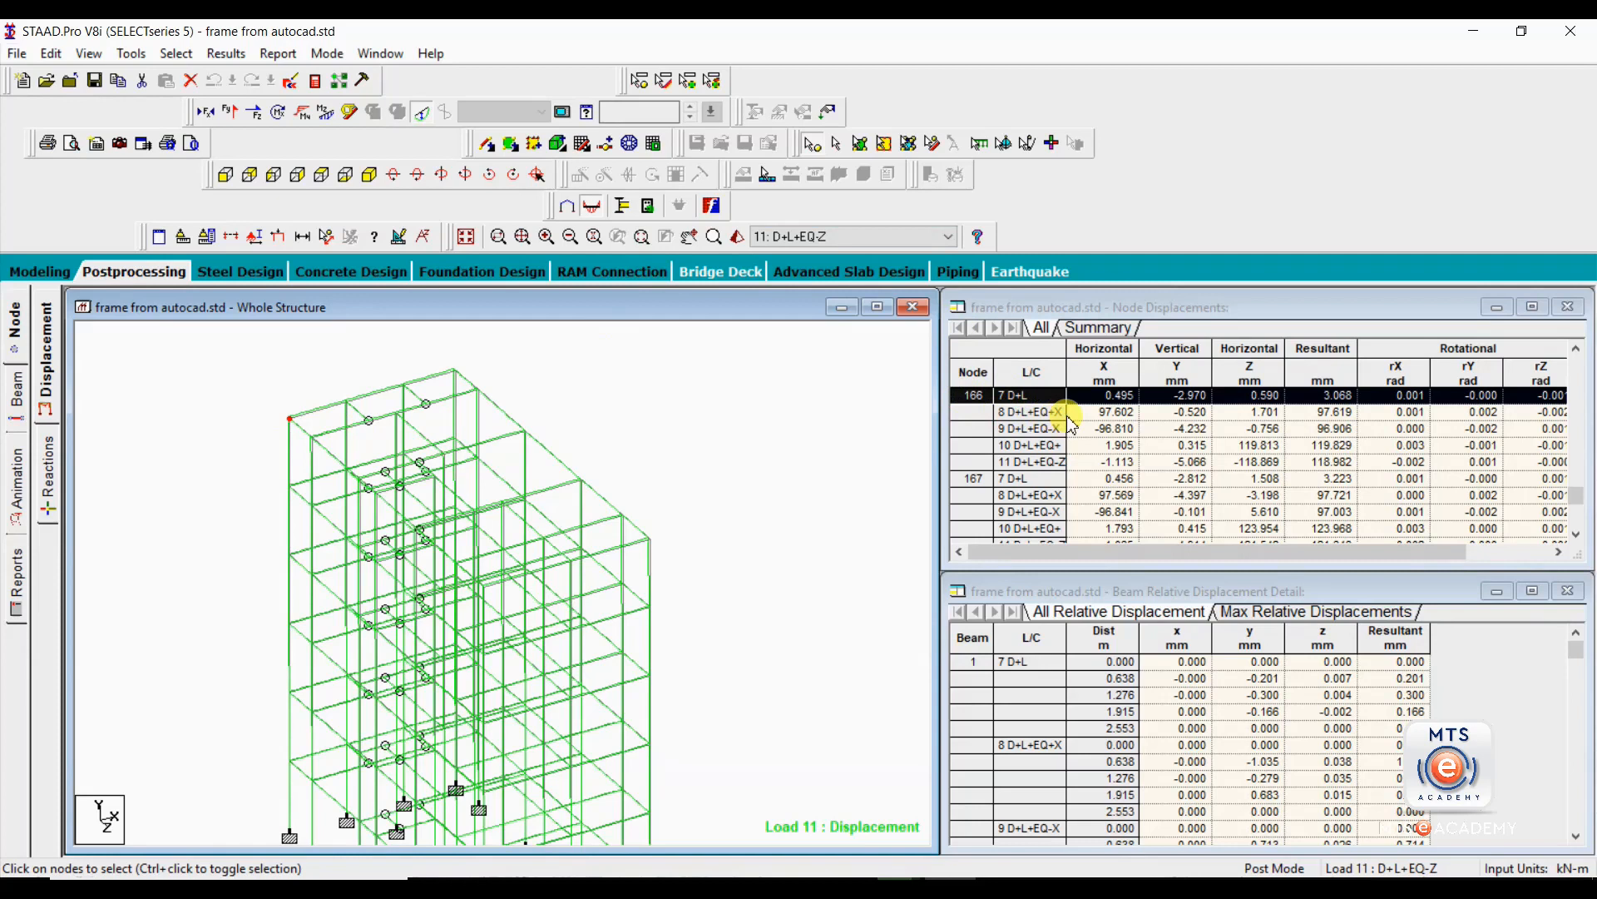
click(964, 412)
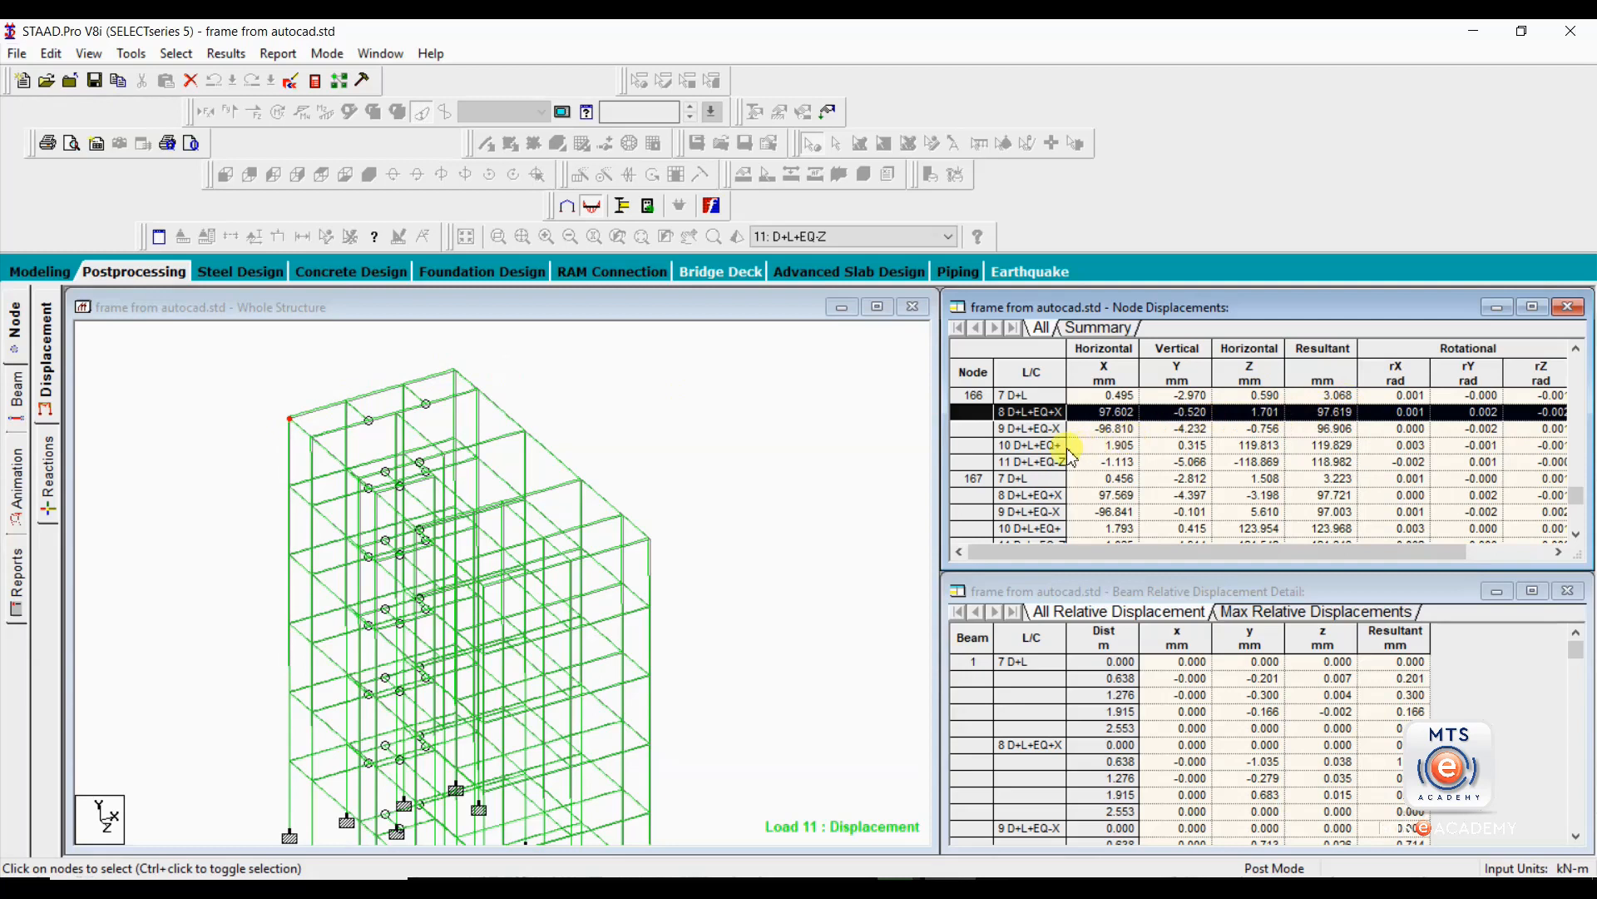
click(994, 429)
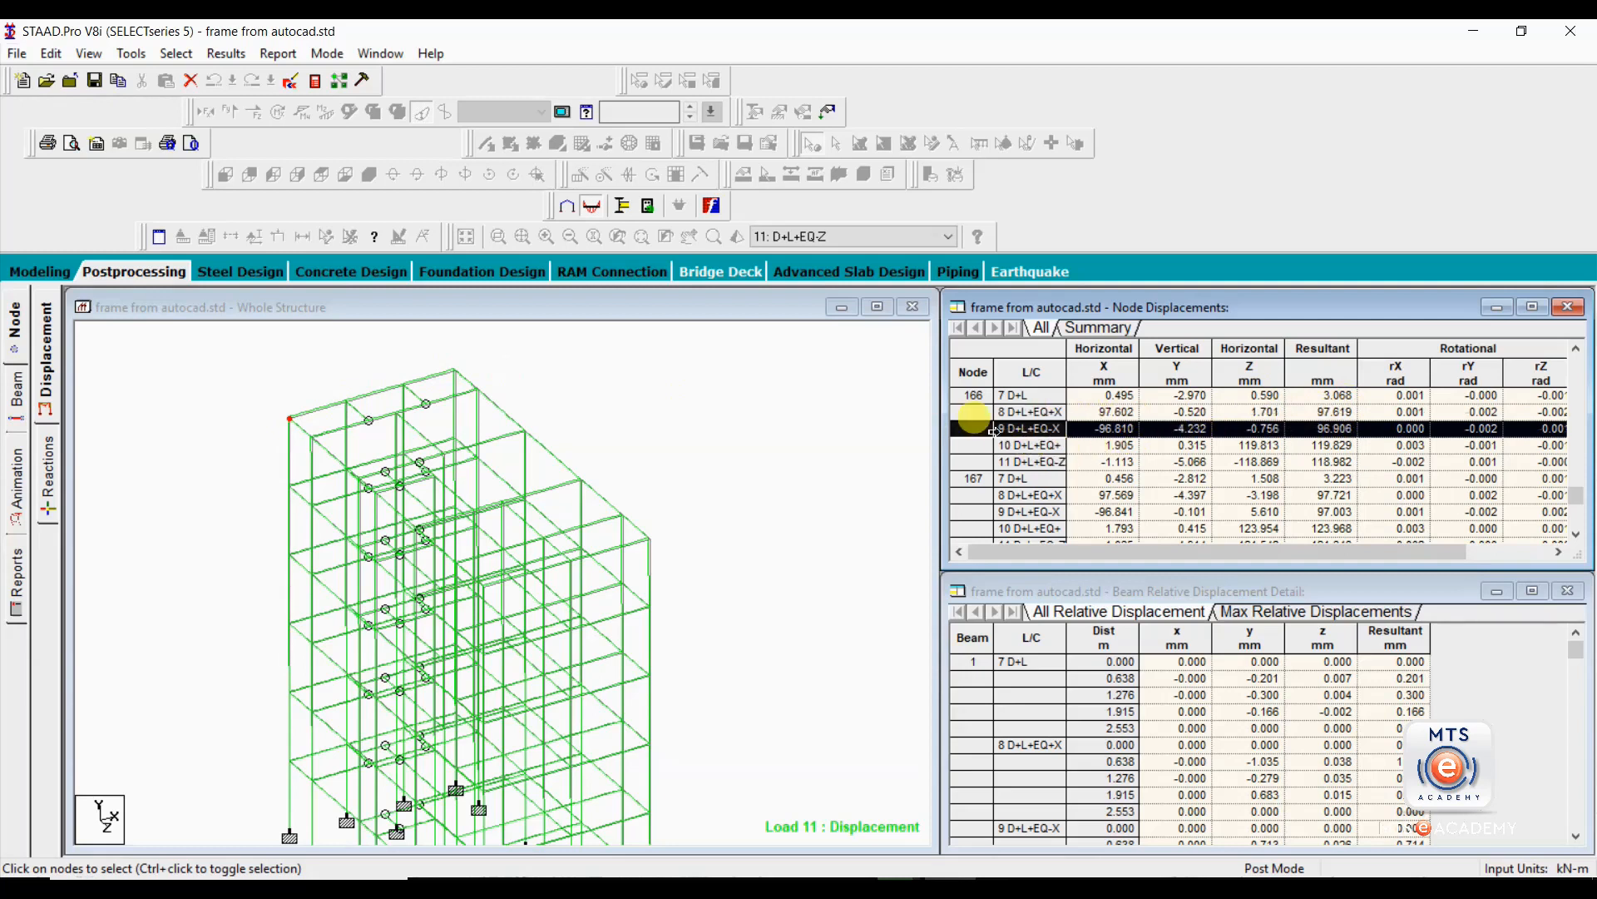
Inspect the top corner node's displacements under the two Z-direction earthquake combinations, load cases 10 and 11 (D+L+EQ-Z).
click(289, 419)
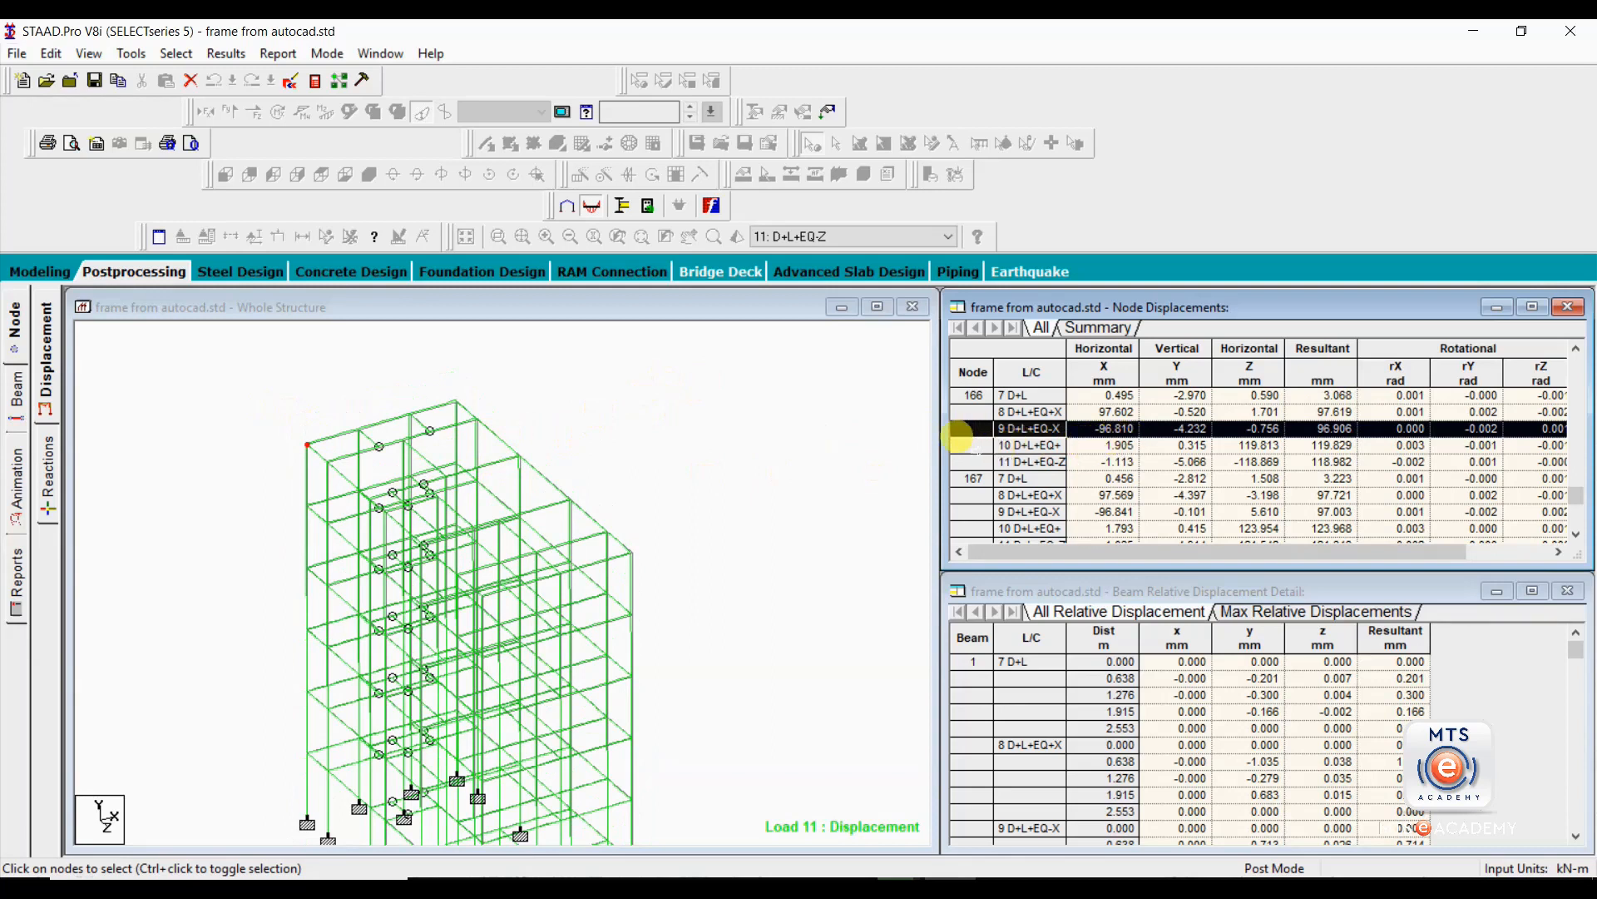
click(969, 445)
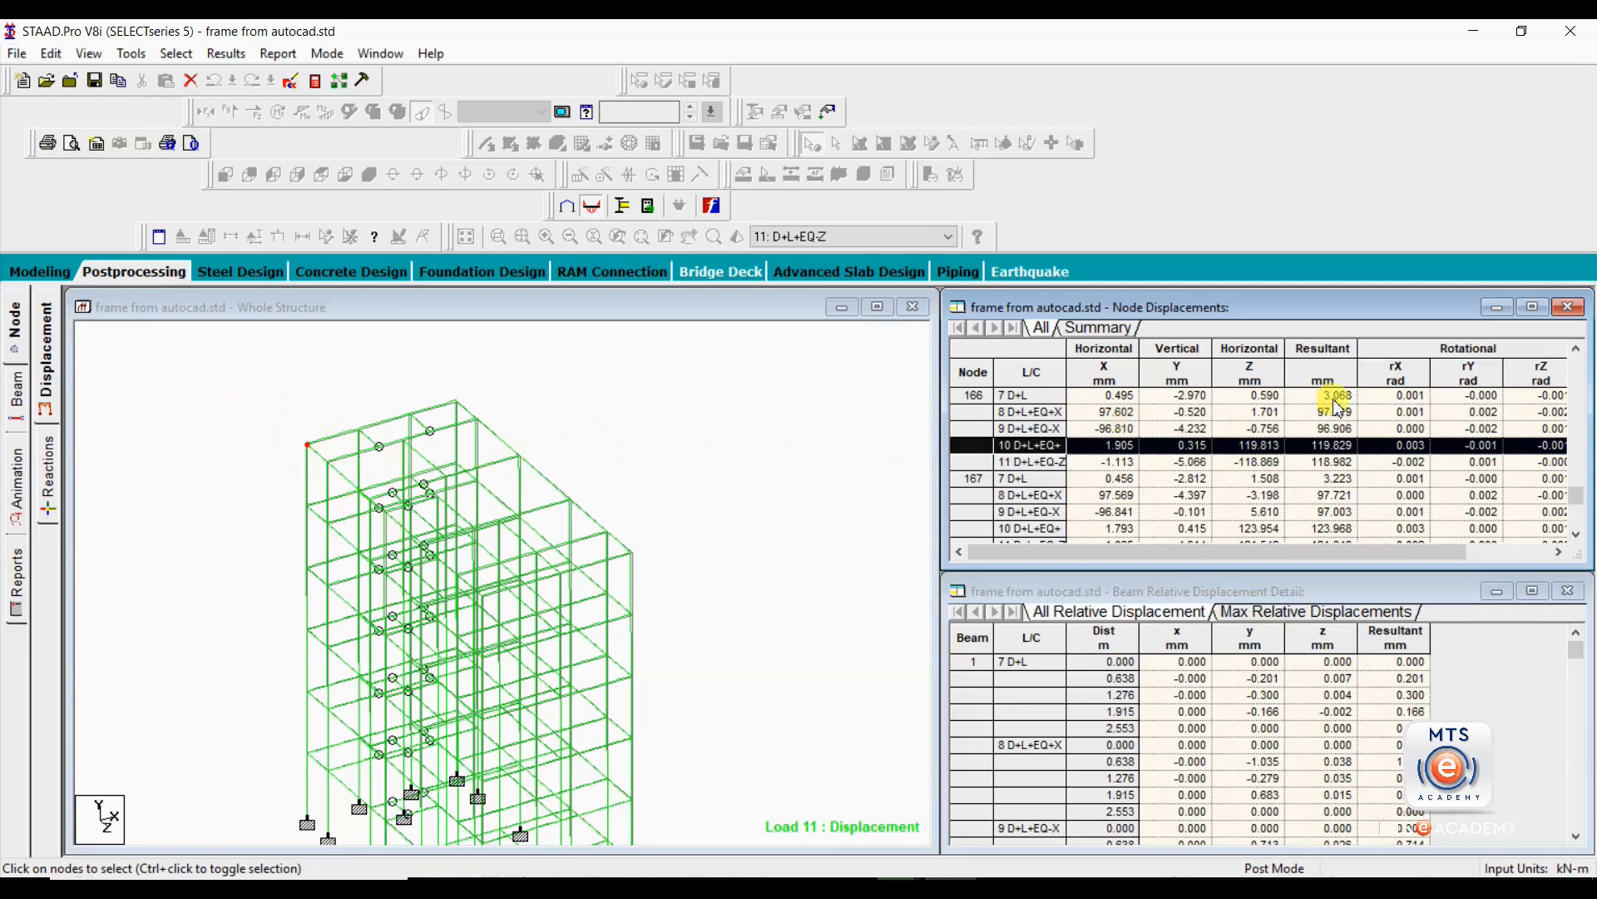
click(969, 456)
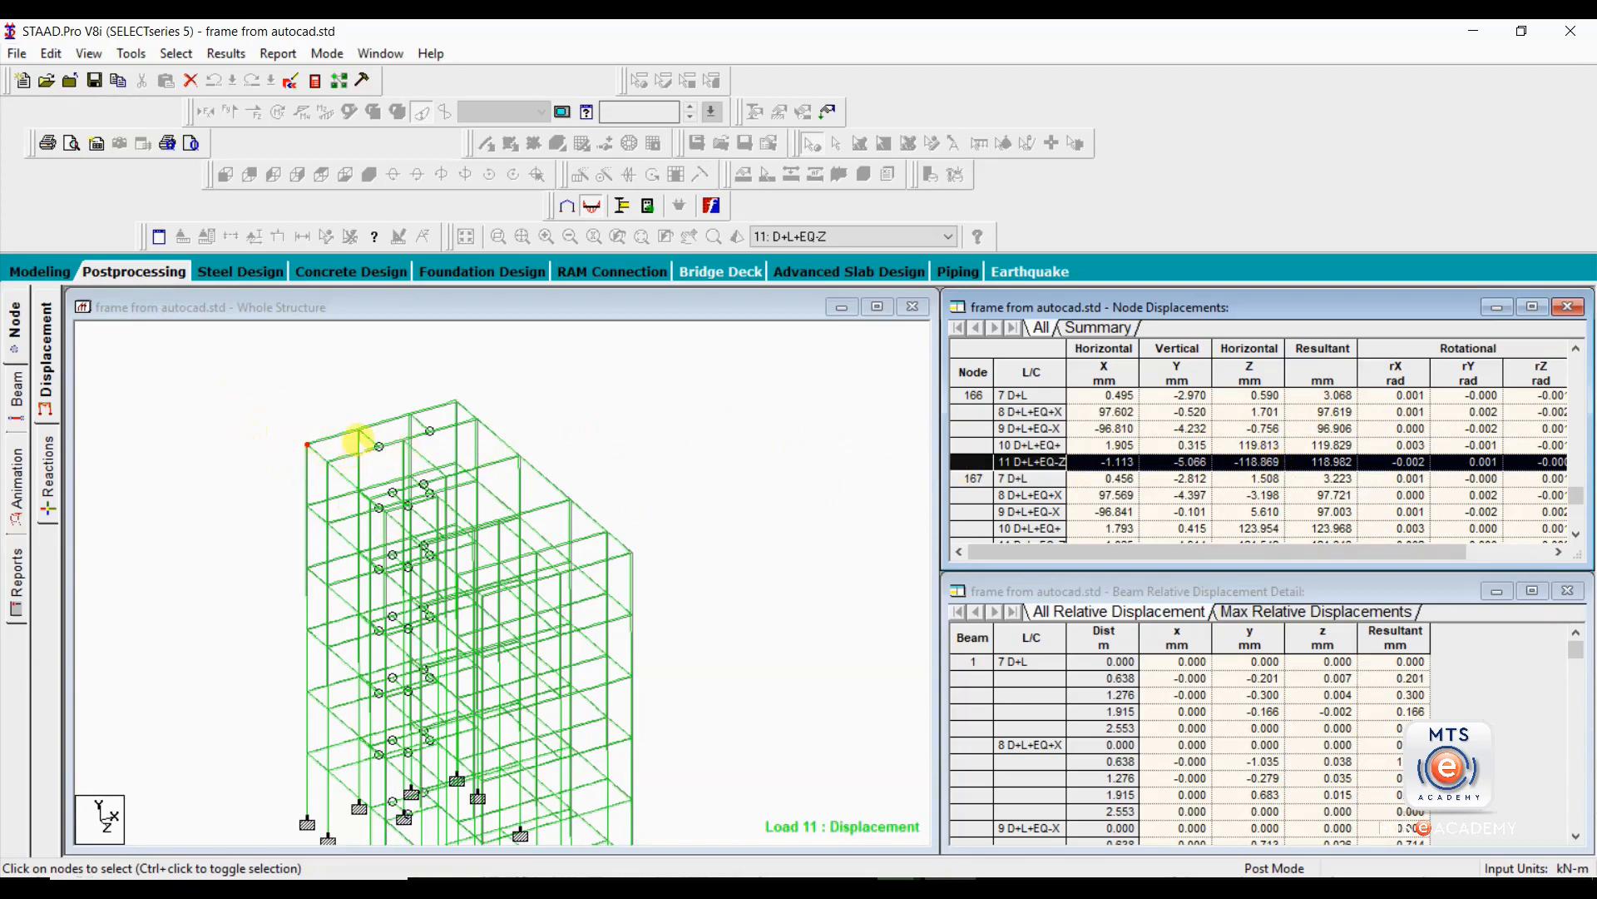
Look up the displacements of three more roof-level nodes along the frame's top edges: 188, 169 and 171.
click(411, 414)
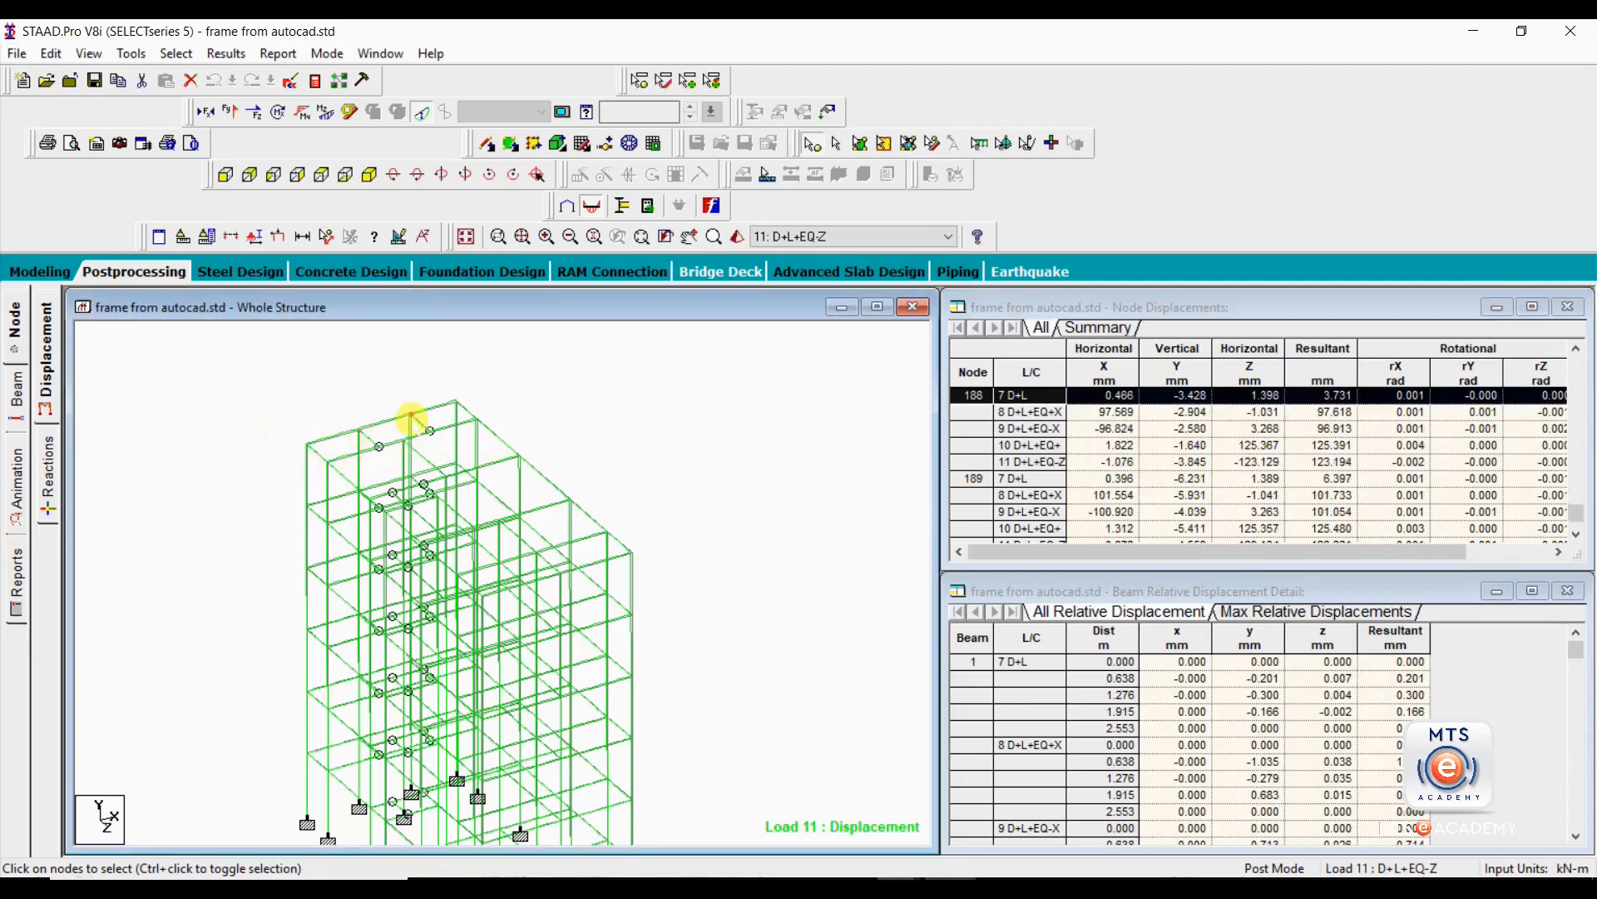
click(476, 419)
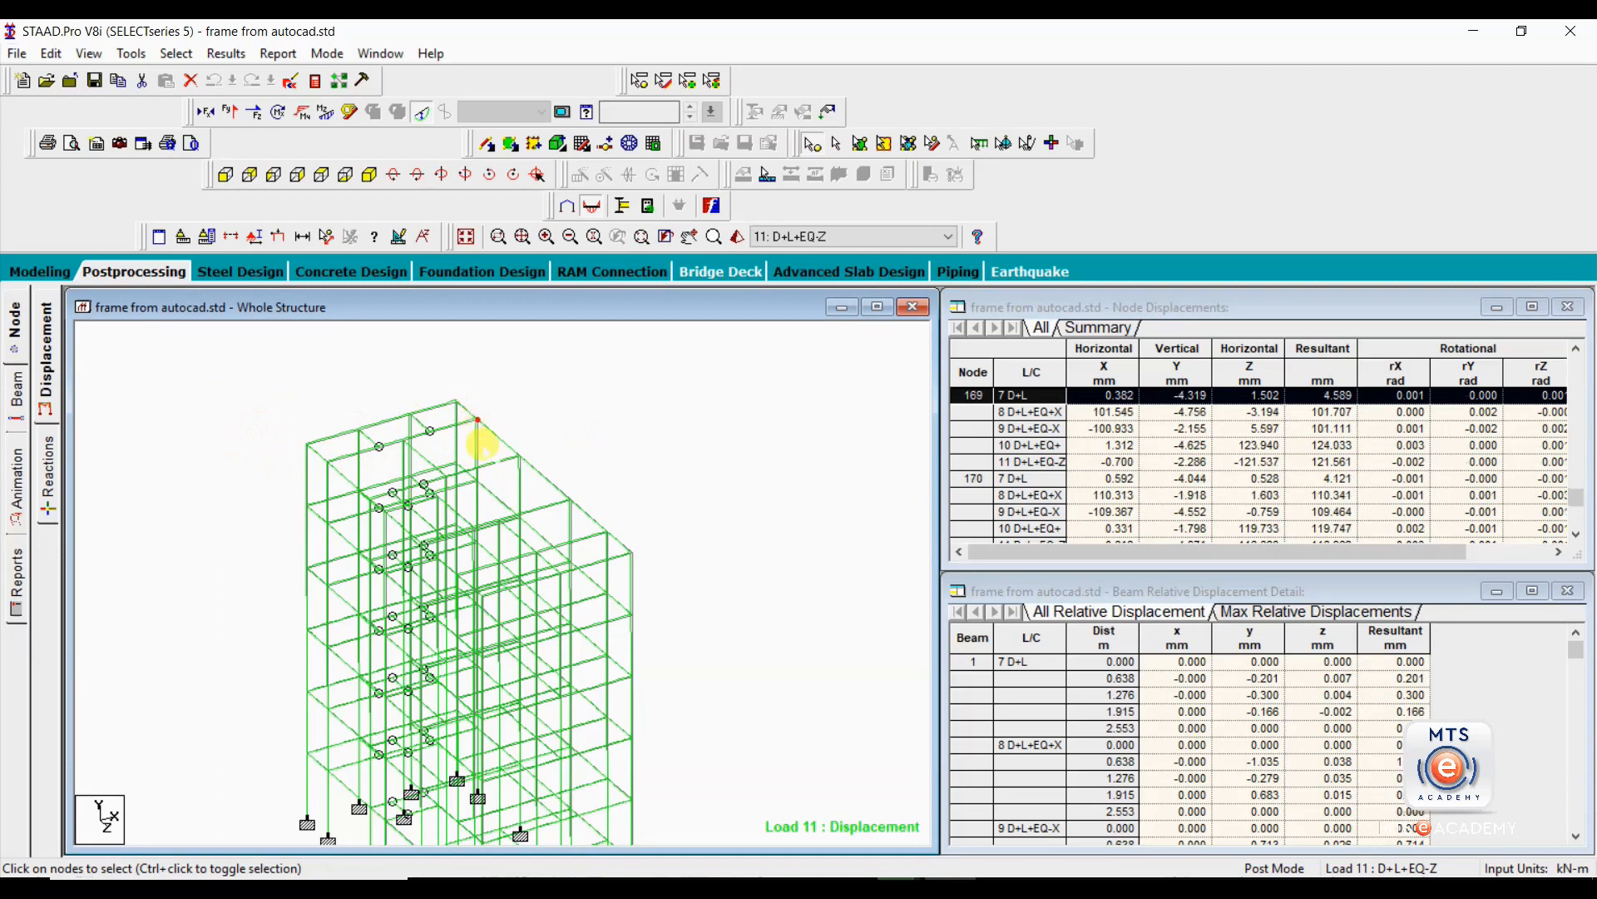
click(517, 456)
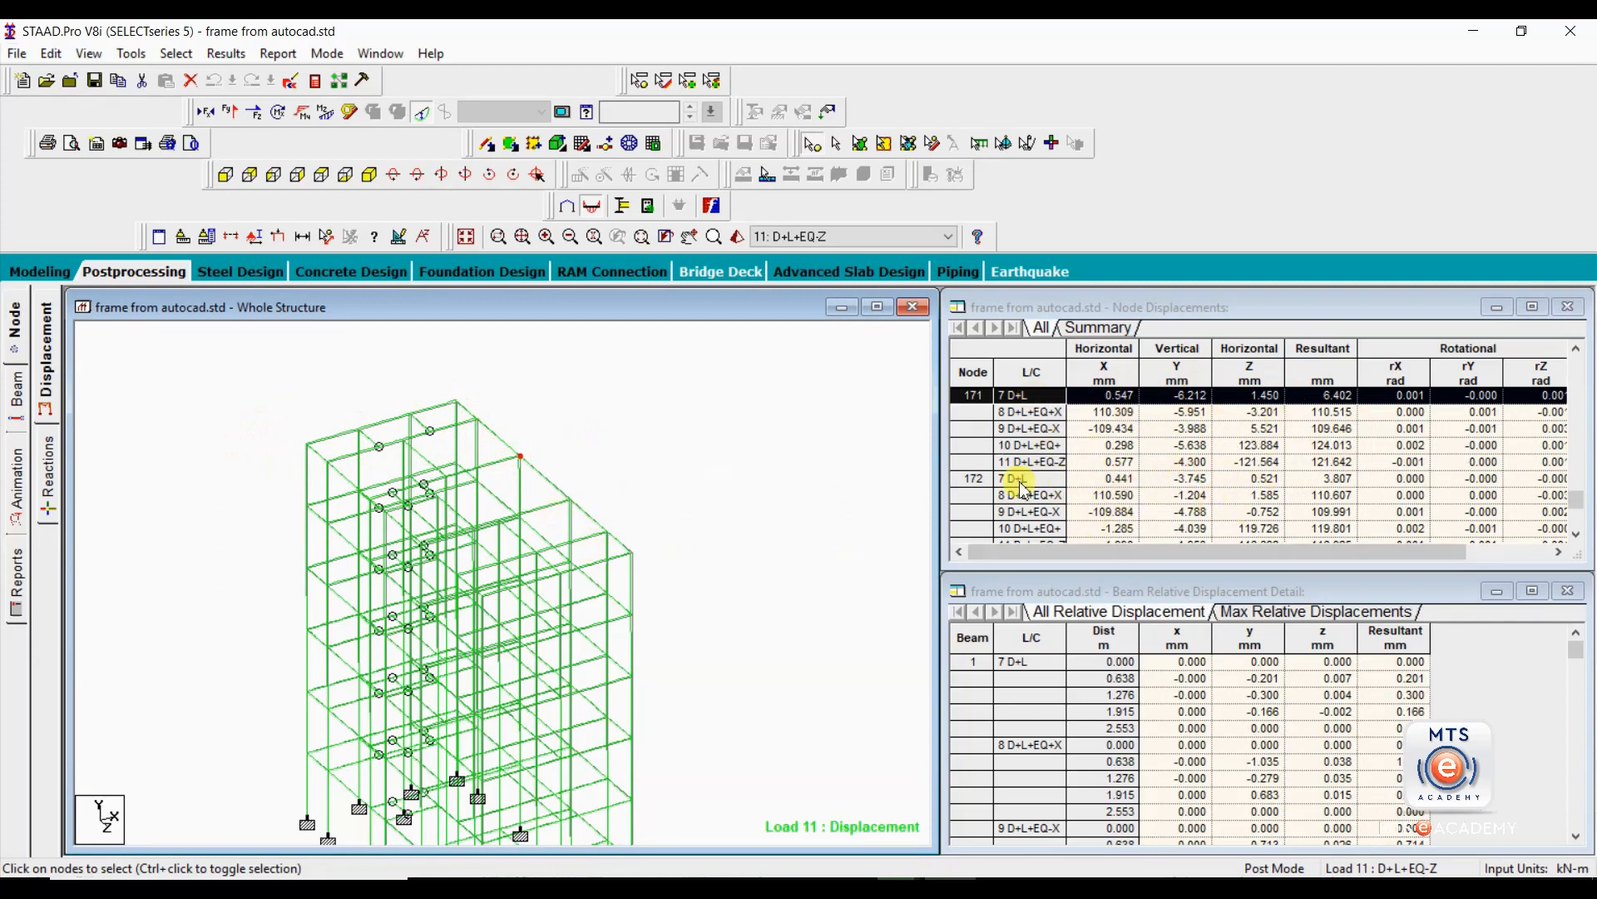
Examine the frame's upper corner up close to compare the displaced shape with the original members under combination 11.
scroll(458, 481, up, 1)
middle_drag(459, 481, 525, 471)
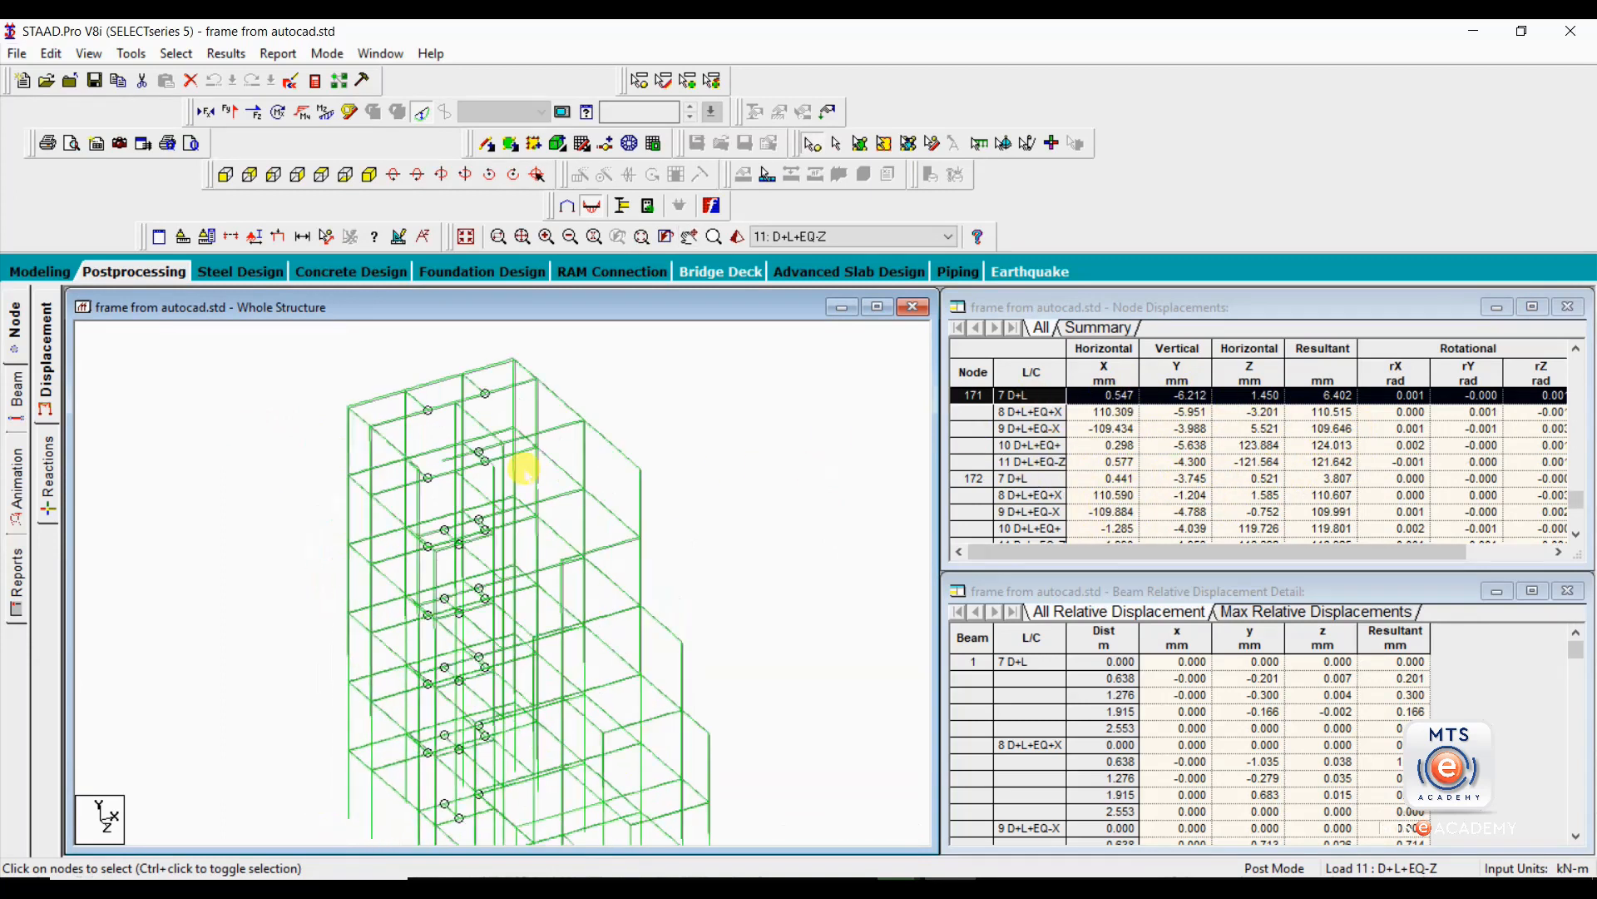
scroll(666, 537, up, 5)
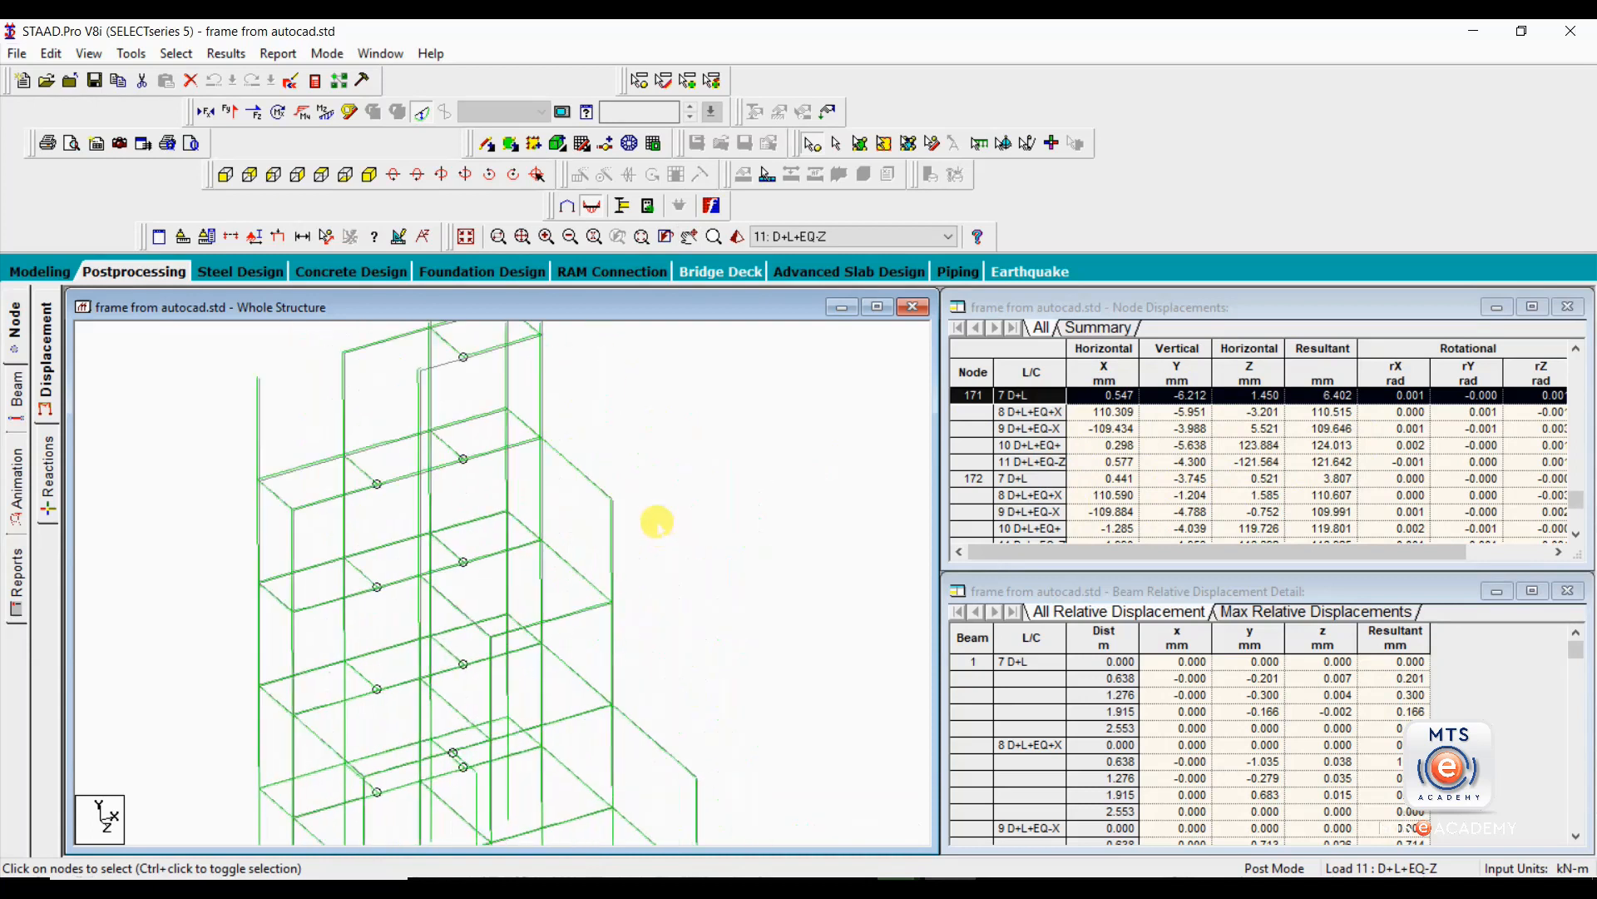
scroll(532, 670, up, 3)
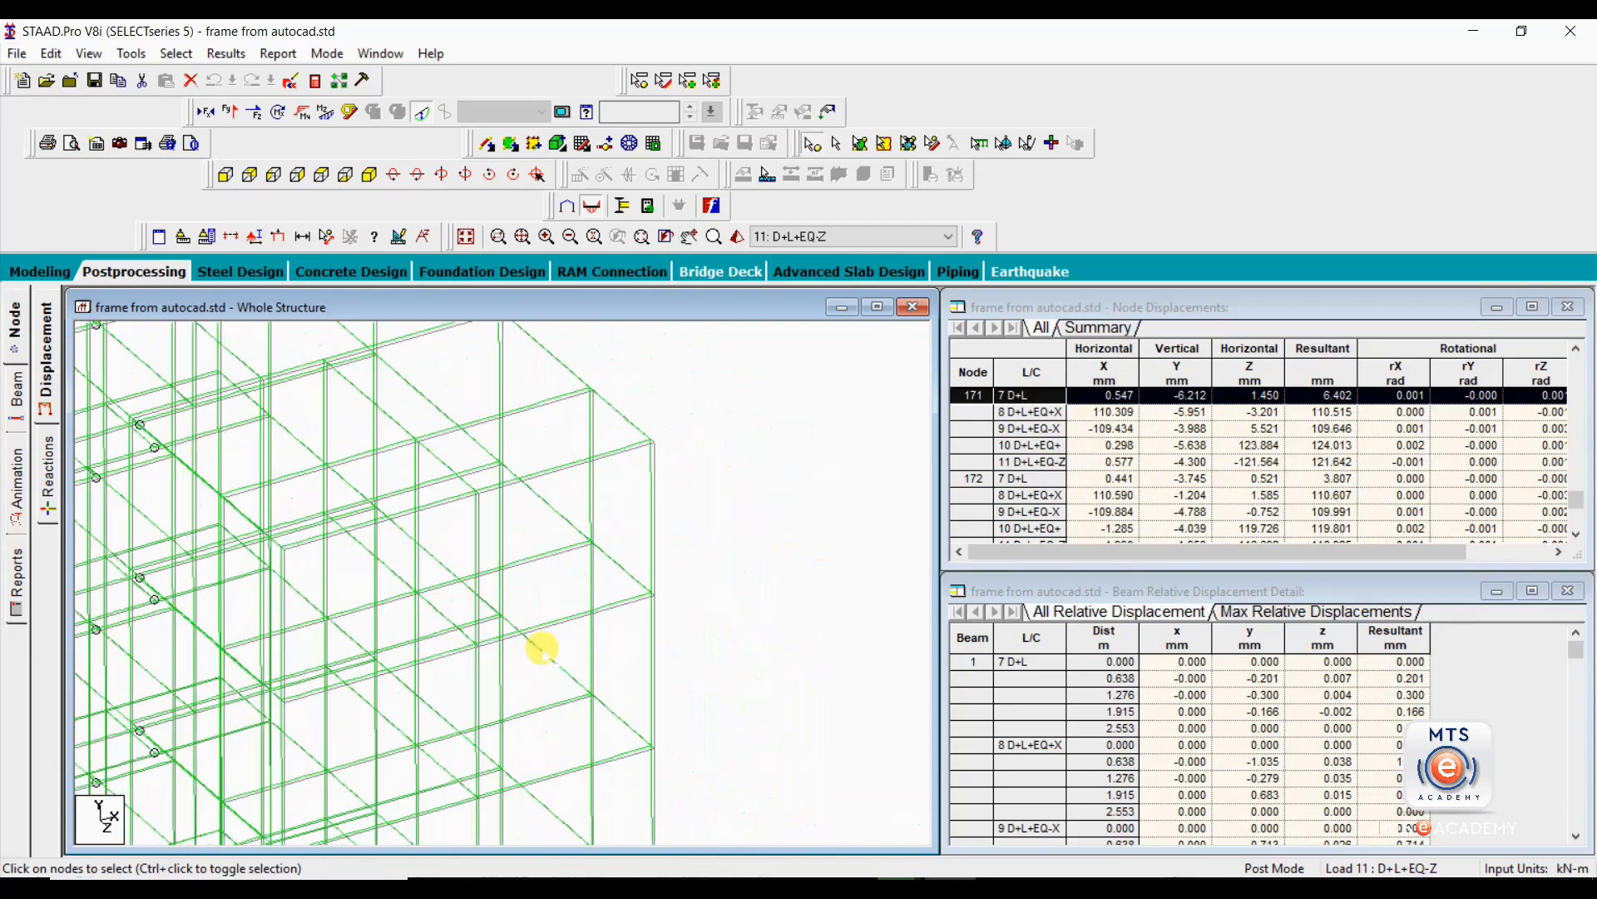
scroll(552, 635, up, 1)
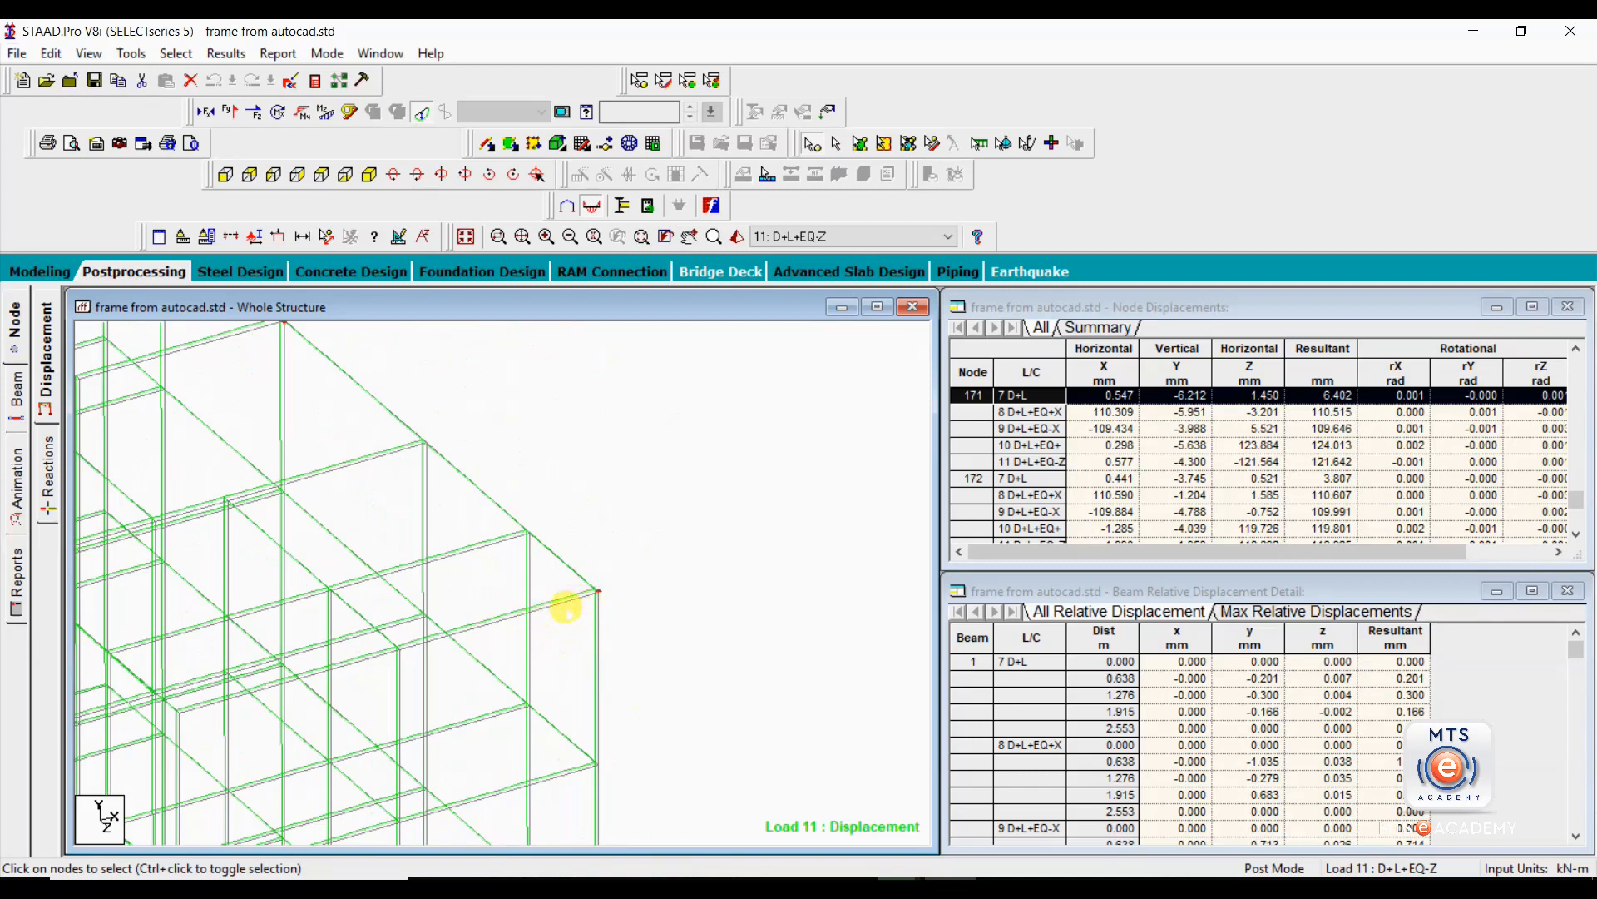
scroll(565, 610, up, 4)
scroll(563, 598, down, 3)
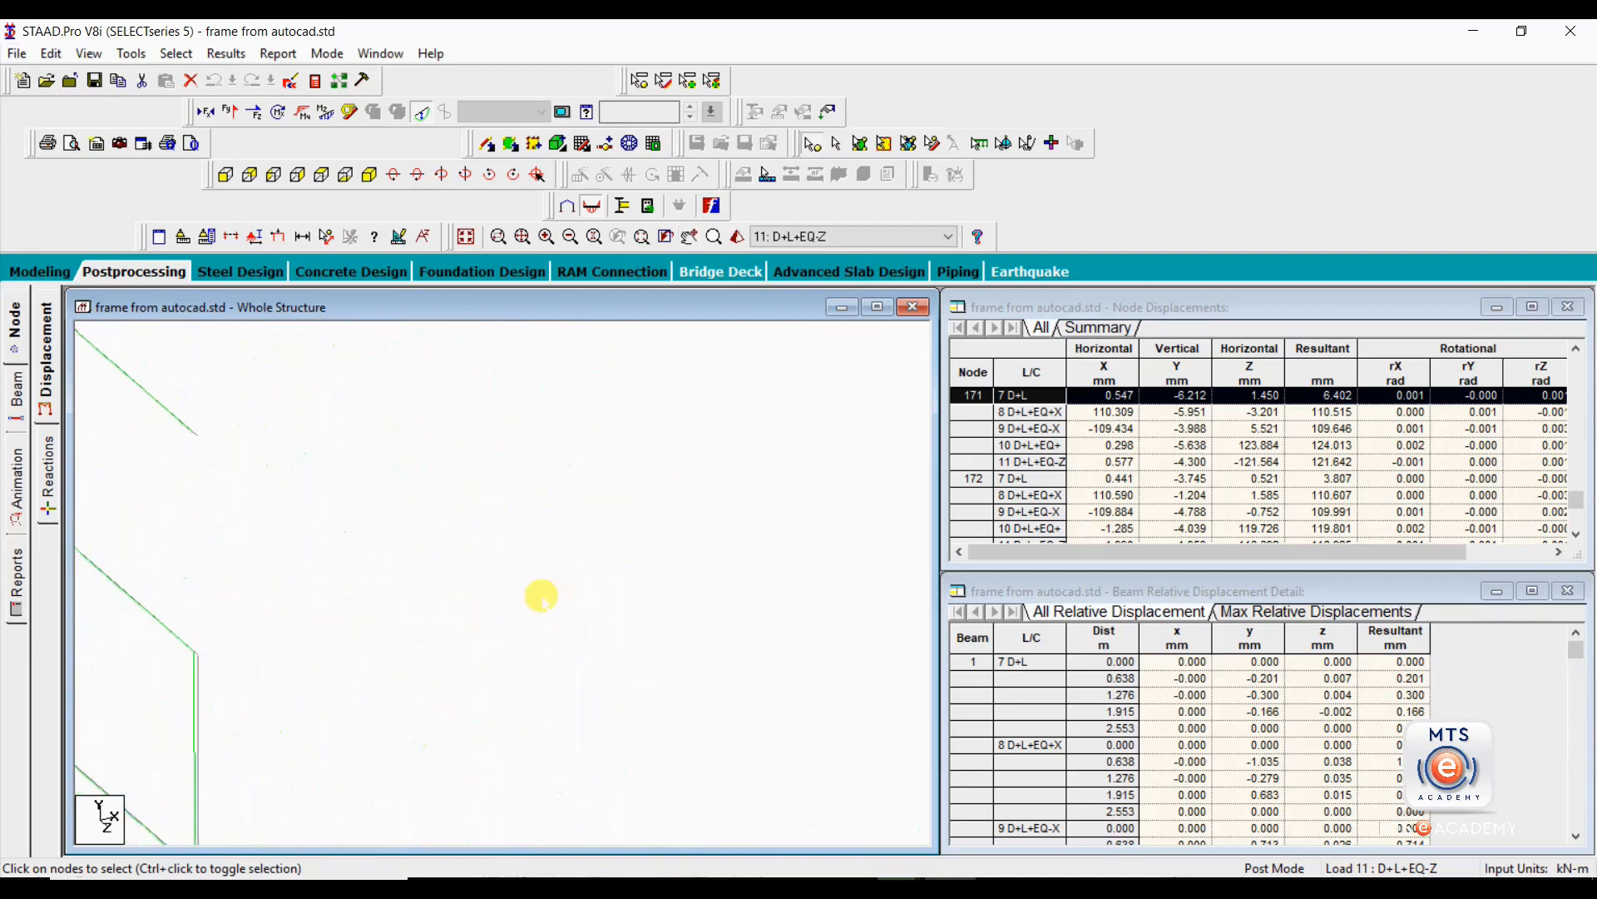
scroll(537, 603, up, 3)
scroll(573, 577, down, 3)
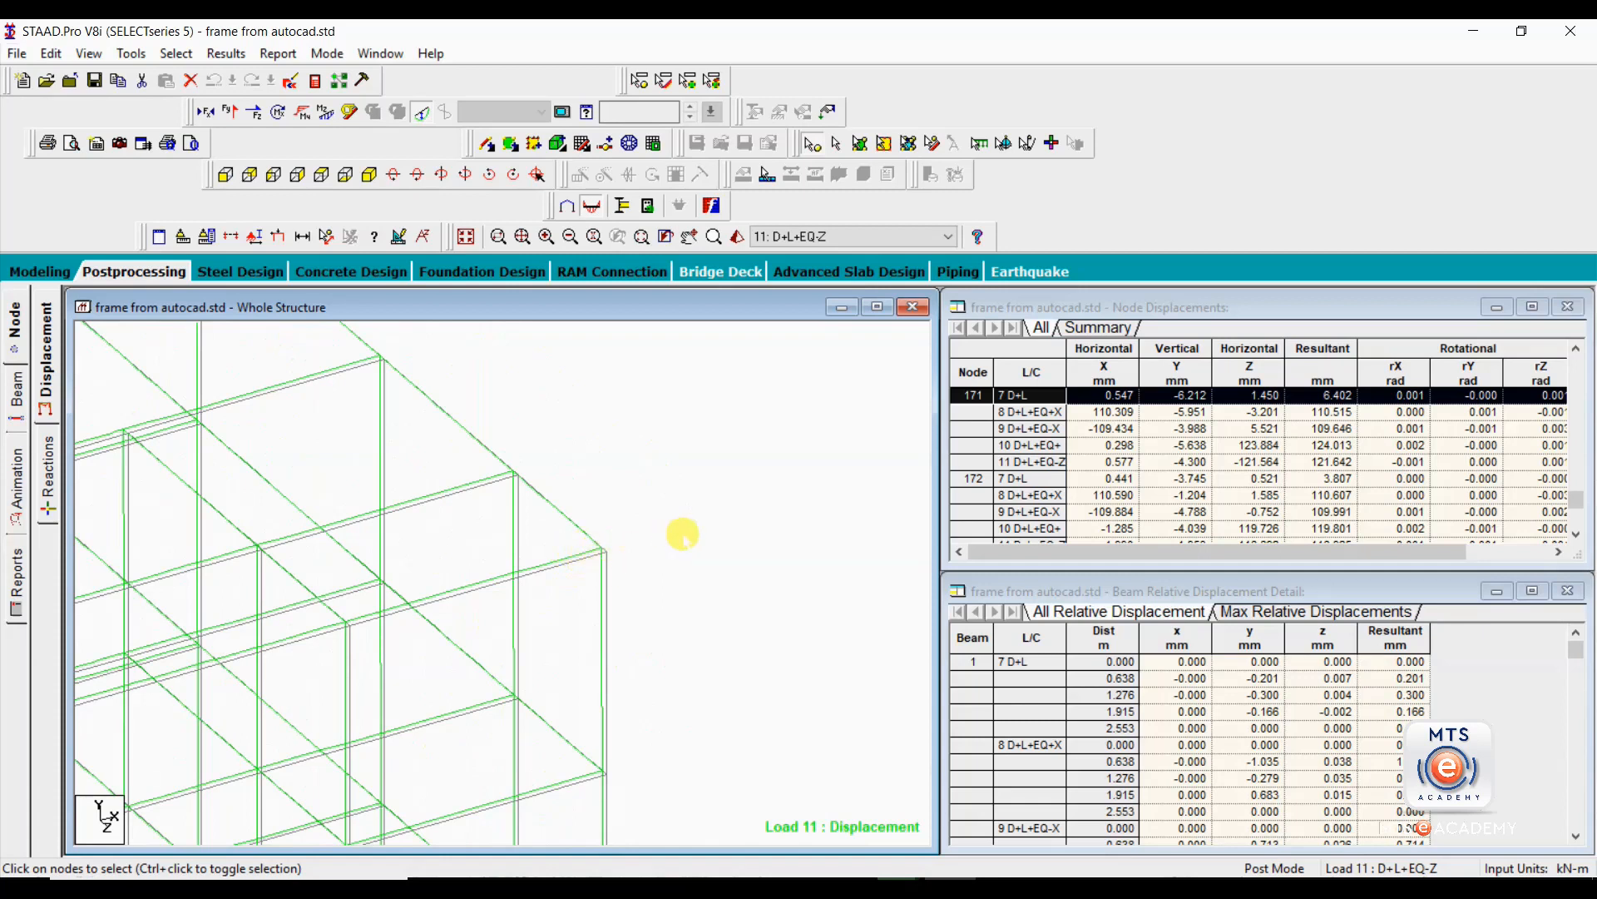
scroll(674, 528, up, 4)
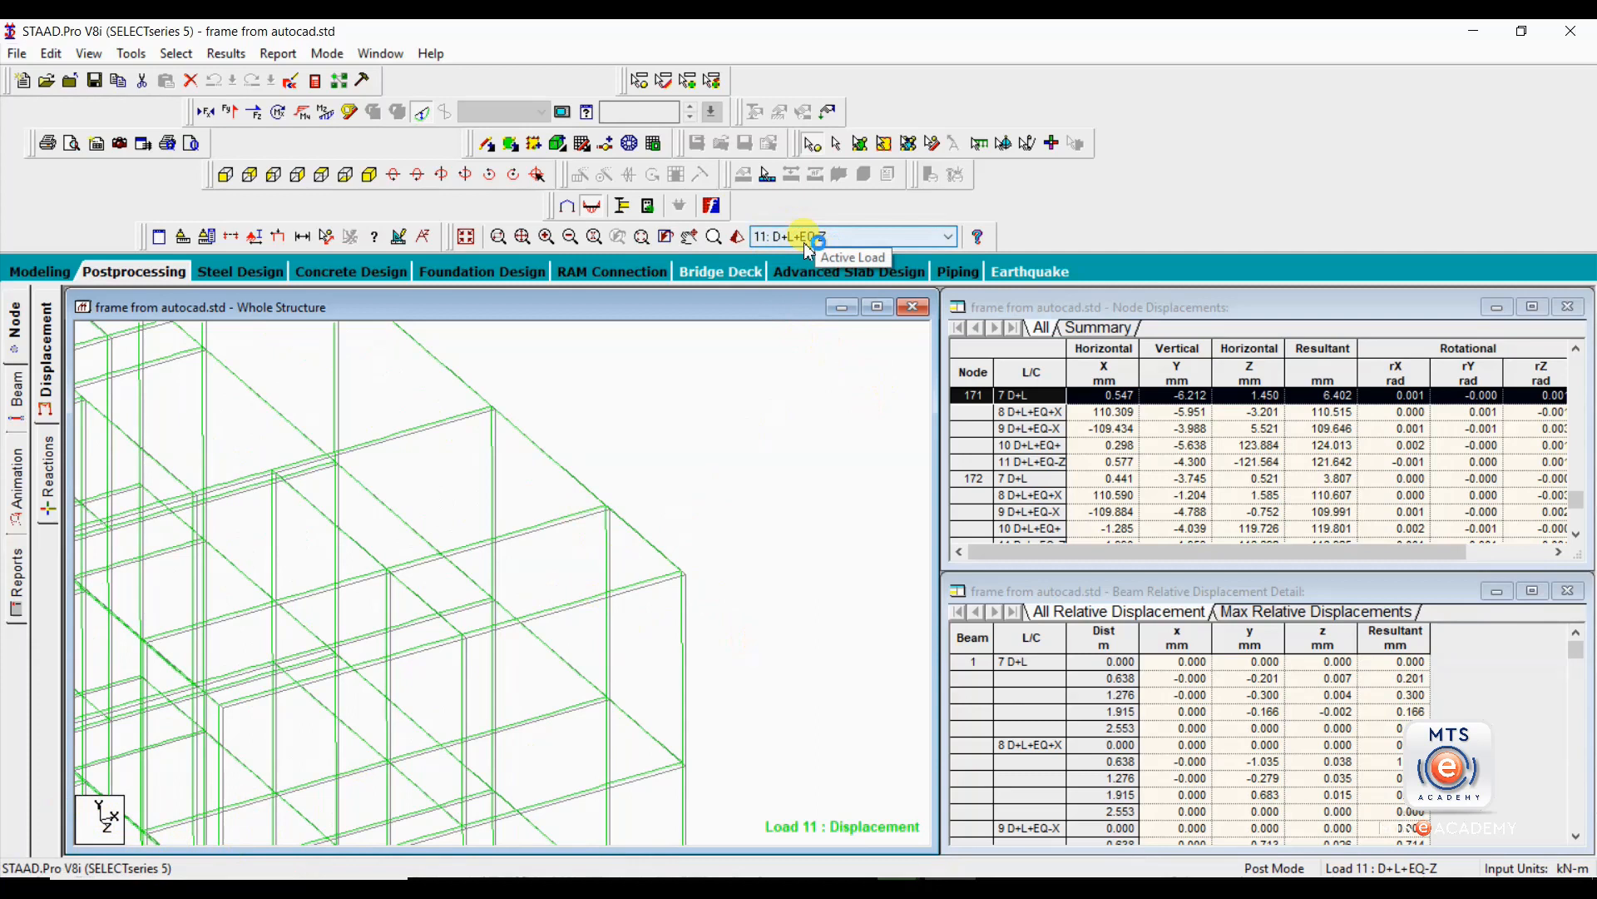
Display the displaced shape for combination 8: D+L+EQ+X and examine it from the upper corner to the whole frame.
click(849, 238)
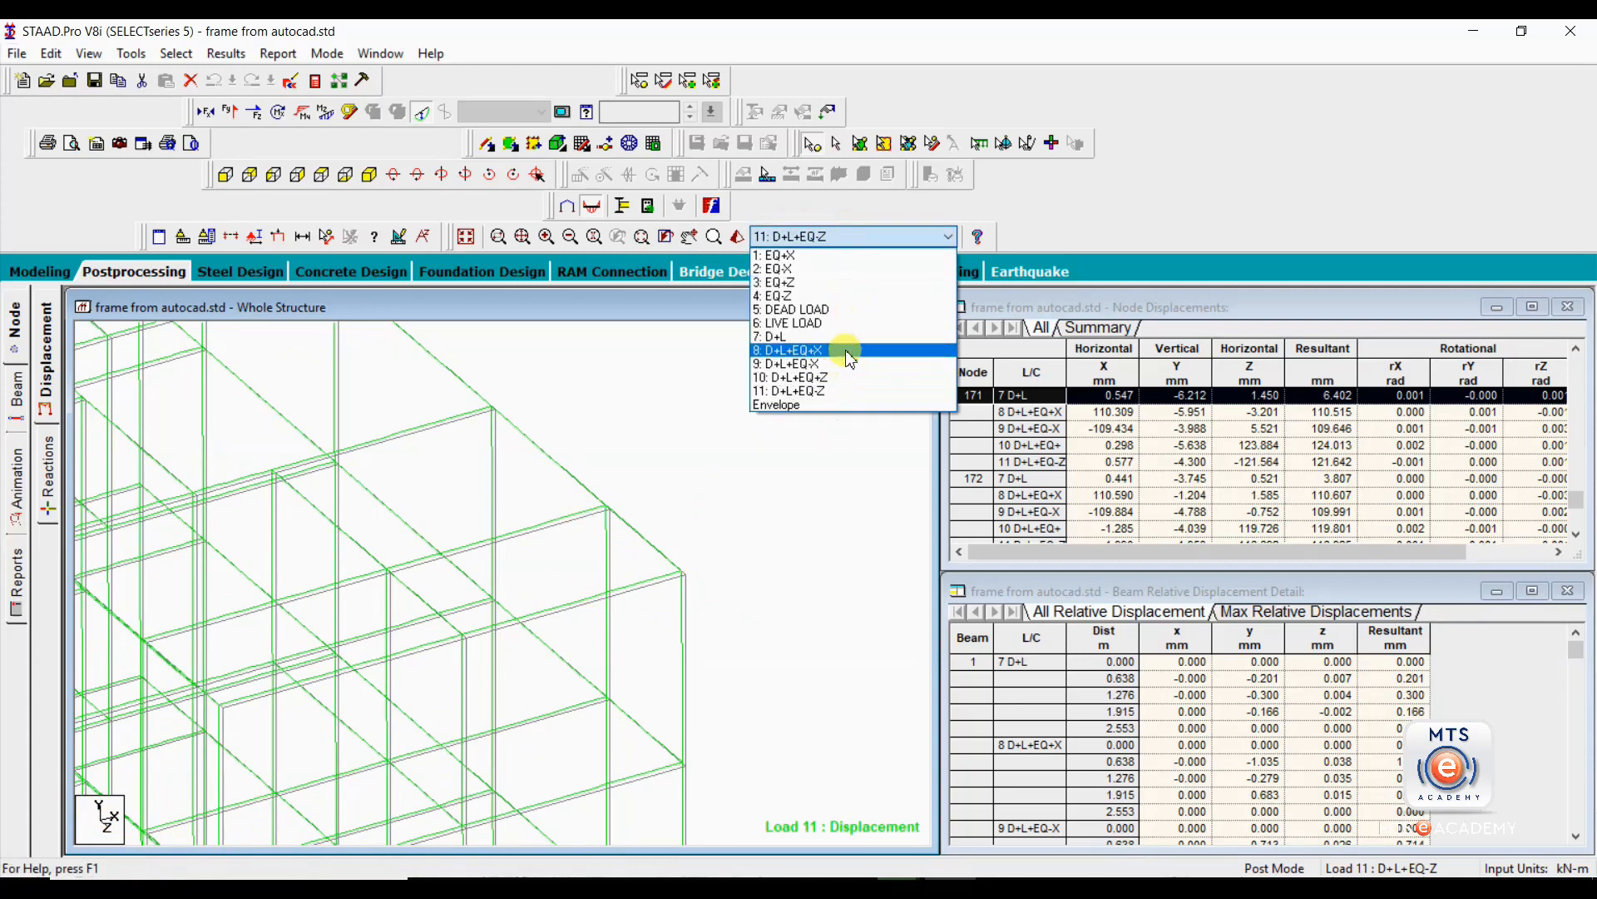
click(850, 353)
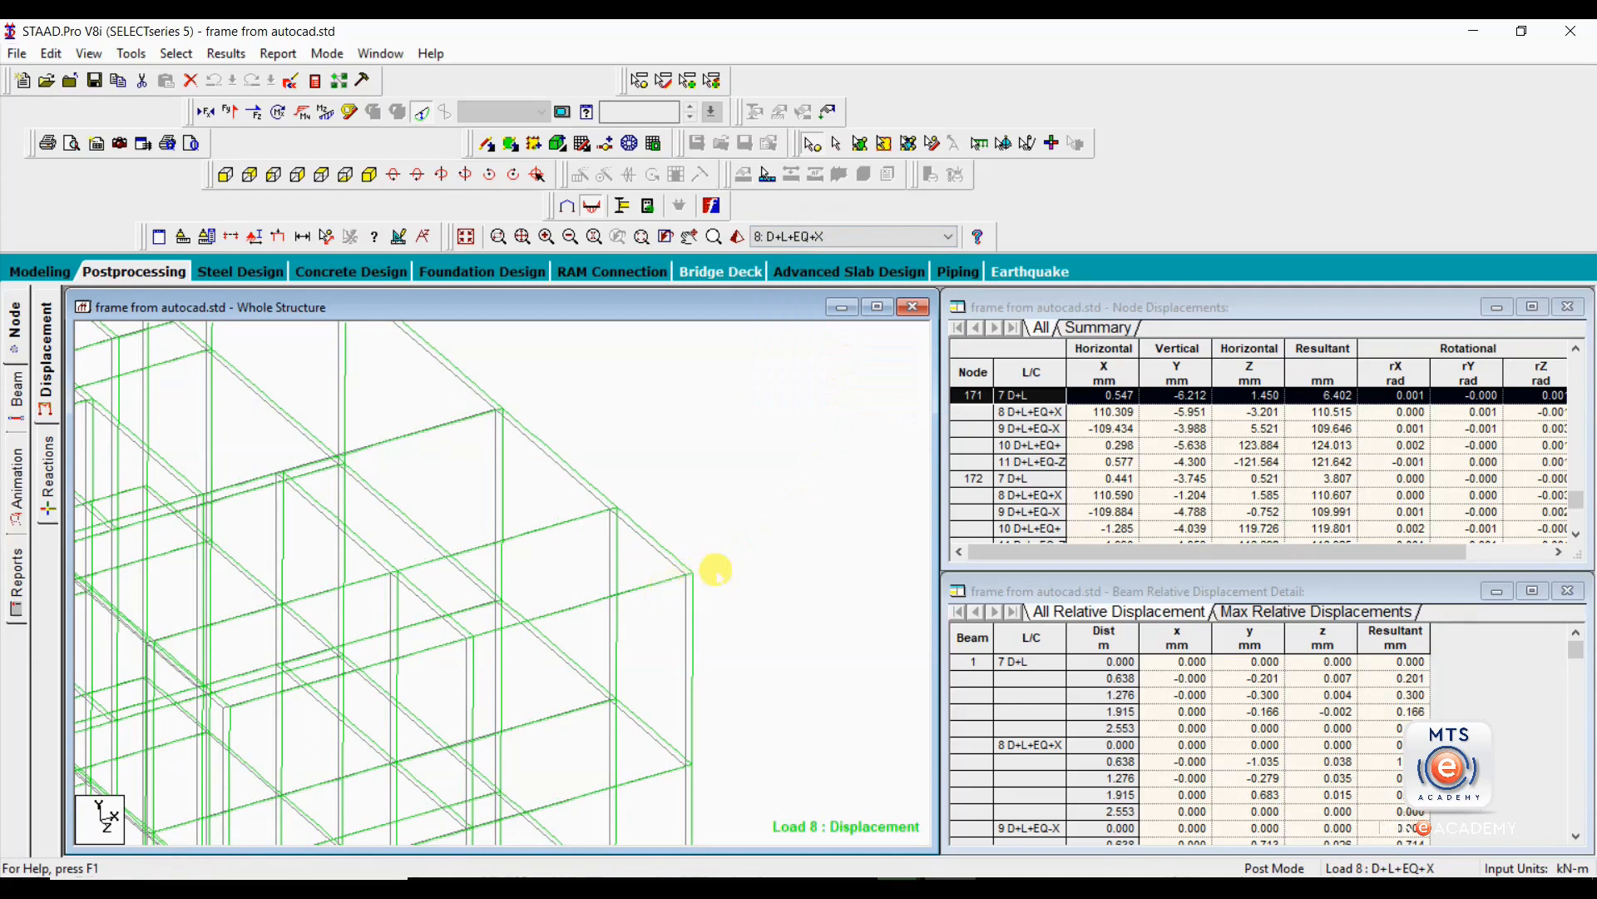
scroll(719, 570, down, 3)
middle_drag(722, 571, 656, 552)
scroll(656, 553, down, 4)
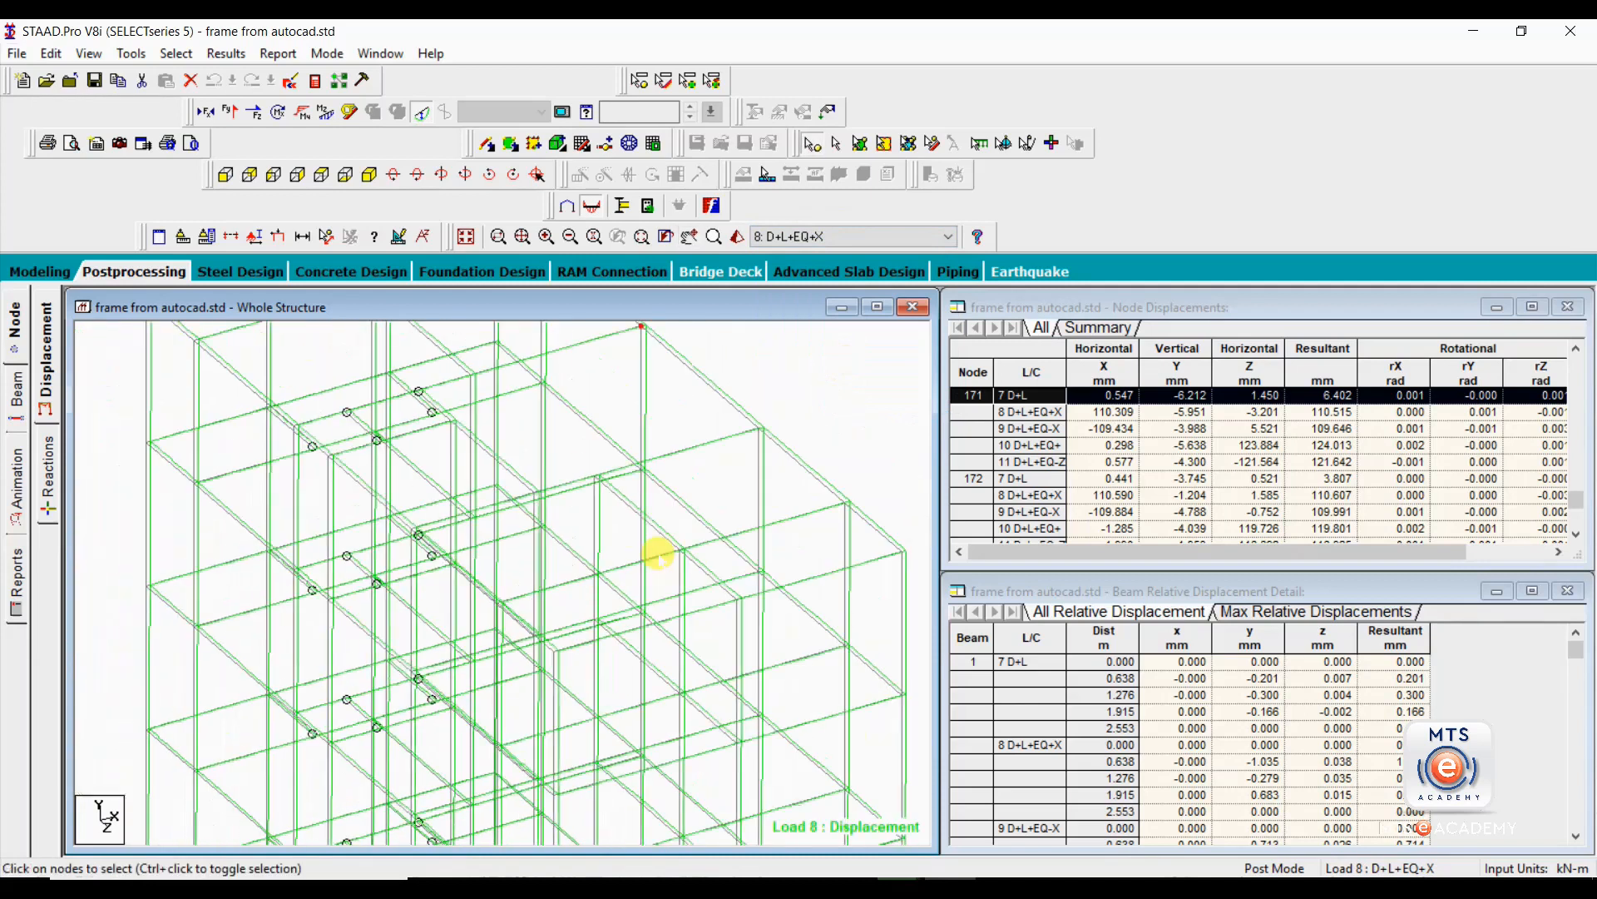
scroll(607, 606, down, 2)
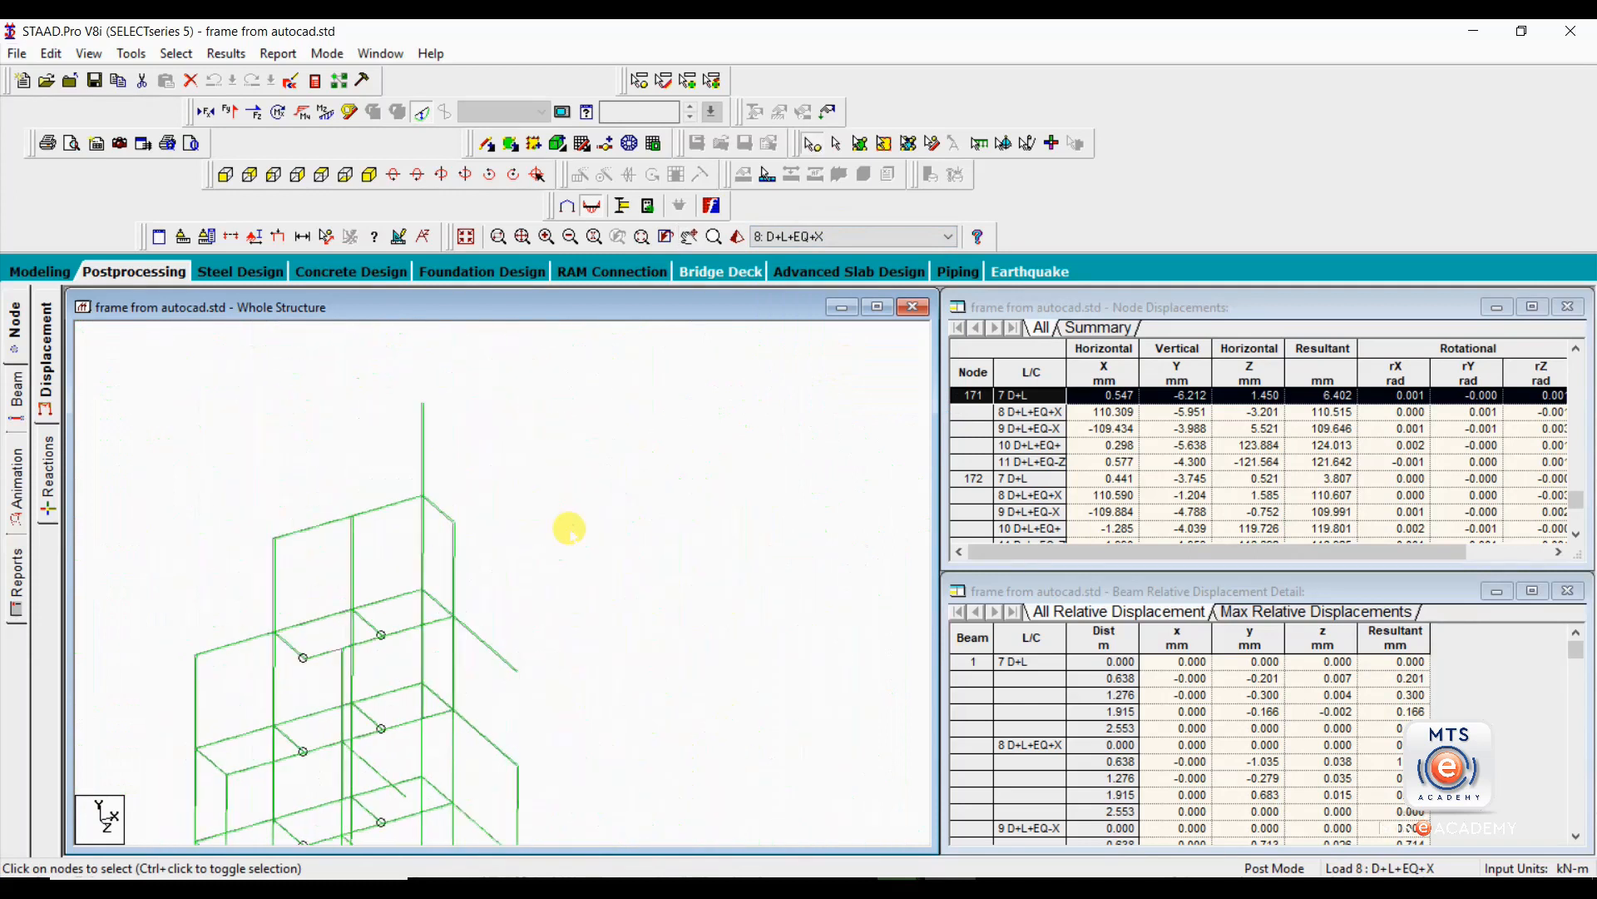
middle_drag(586, 624, 581, 550)
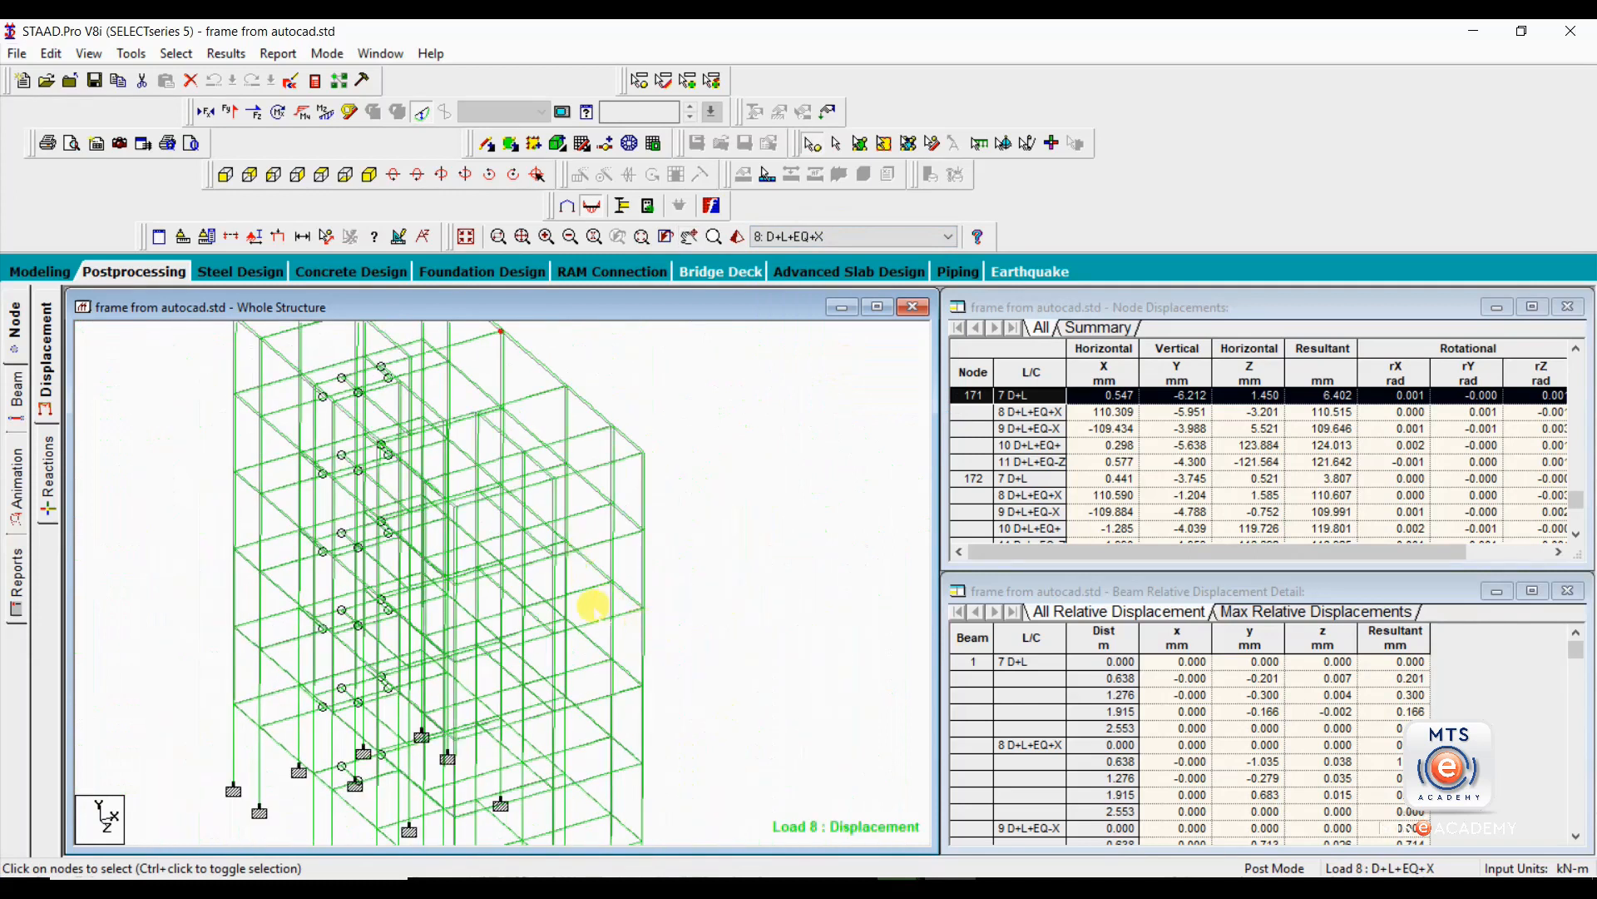
scroll(592, 607, down, 1)
middle_drag(553, 658, 574, 608)
scroll(574, 608, down, 1)
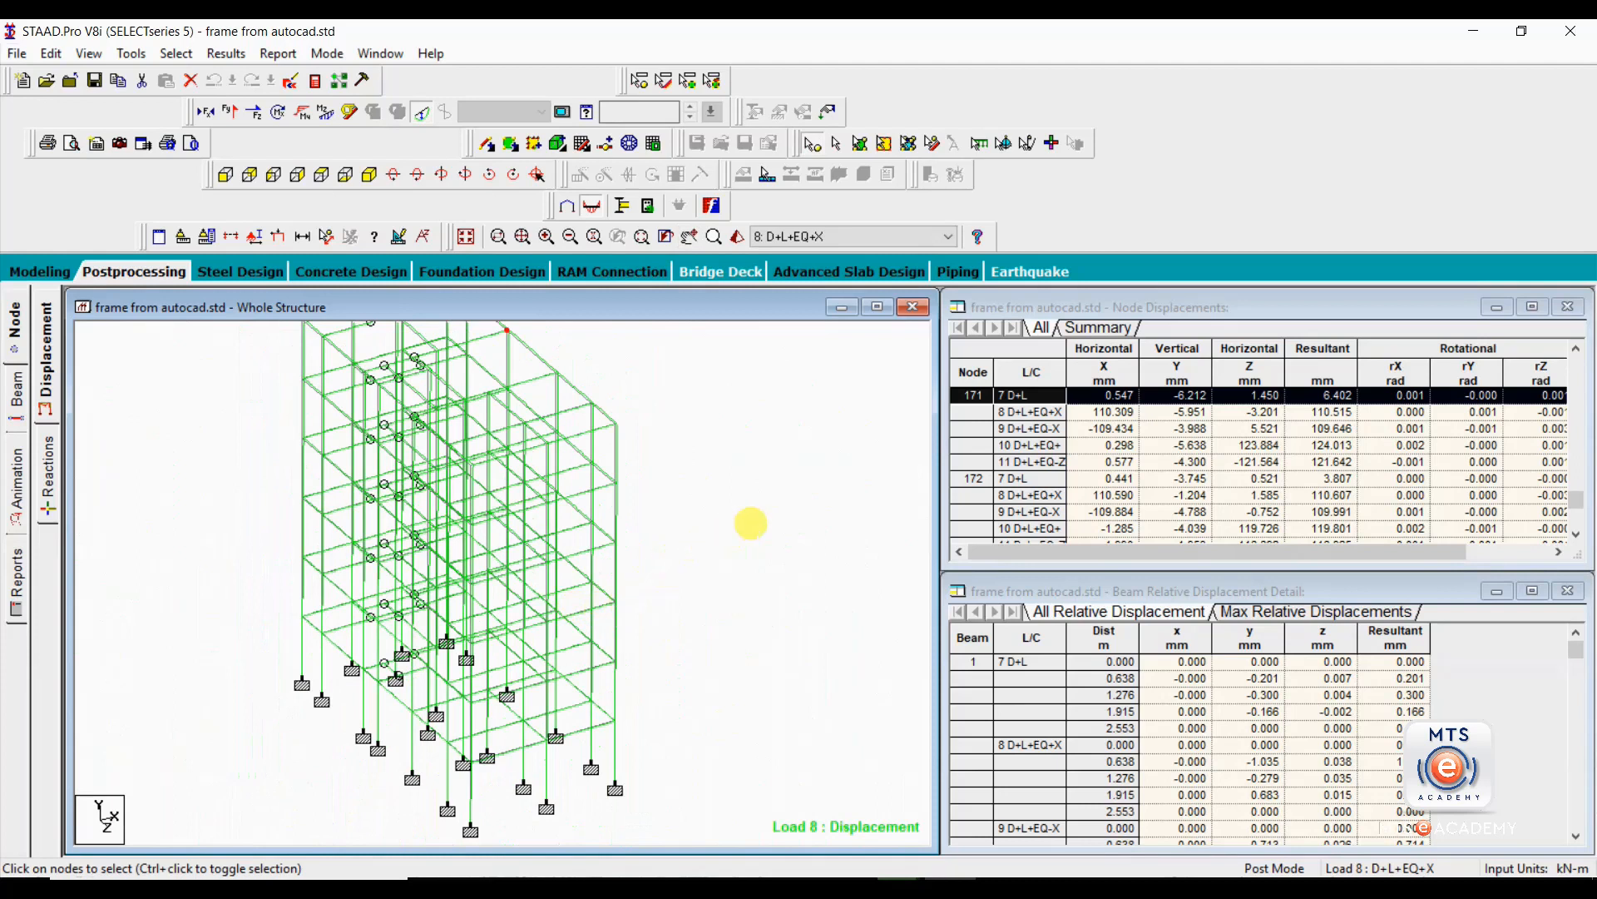
middle_drag(750, 522, 742, 582)
scroll(743, 583, down, 1)
Review node 171 under D+L+EQ+X and D+L+EQ-X, and look up the displacements of roof-edge nodes 175 and 177.
click(1031, 413)
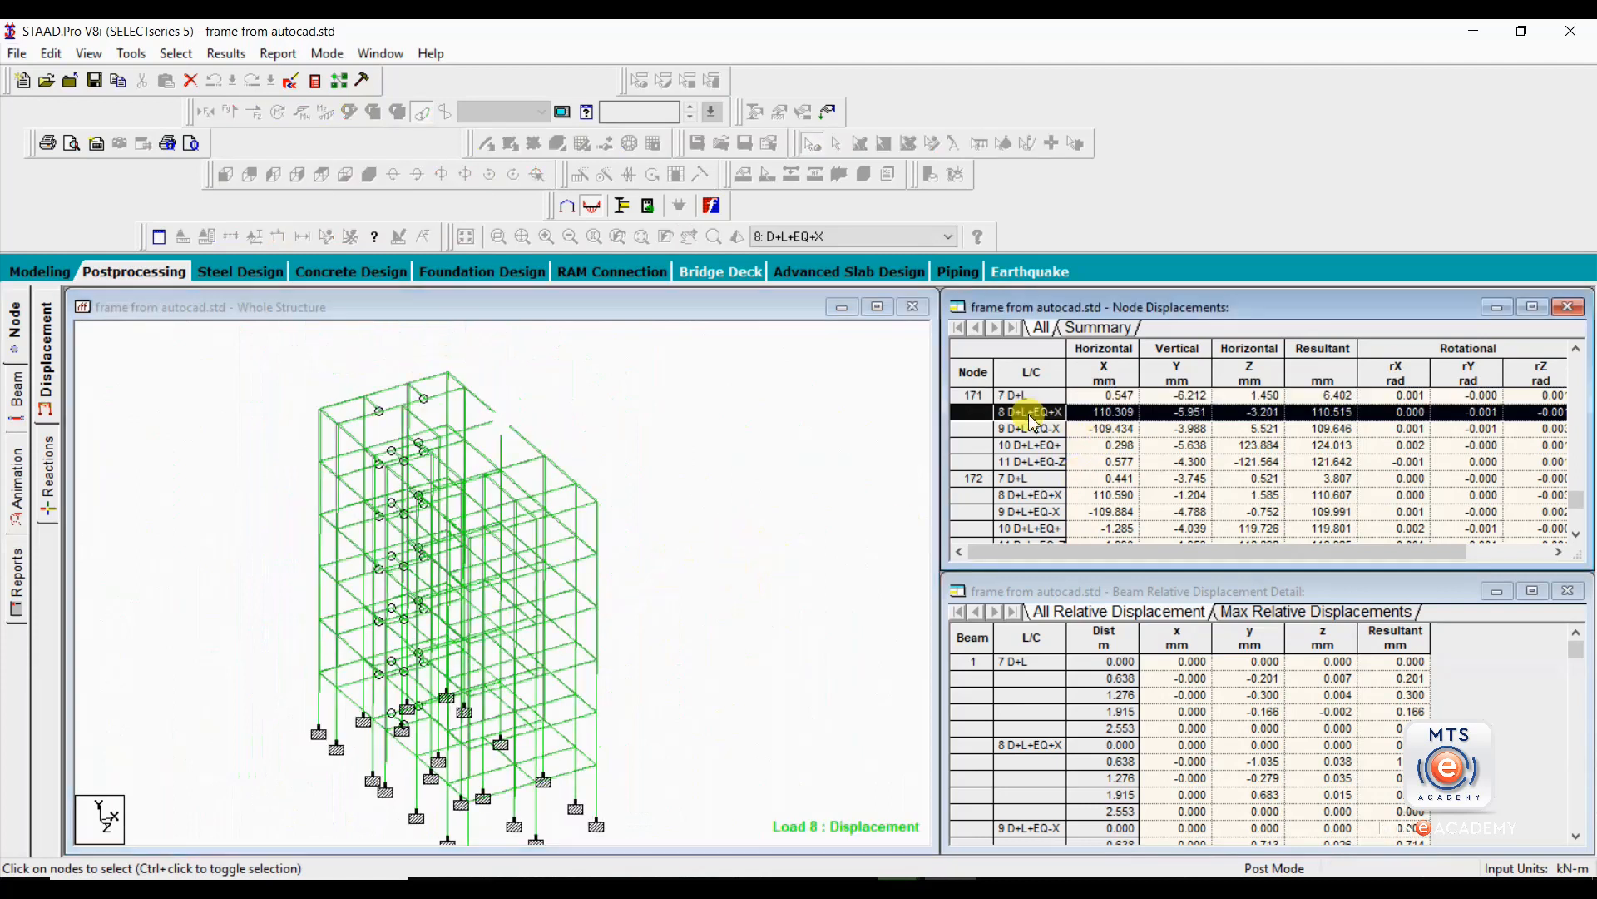
click(1007, 429)
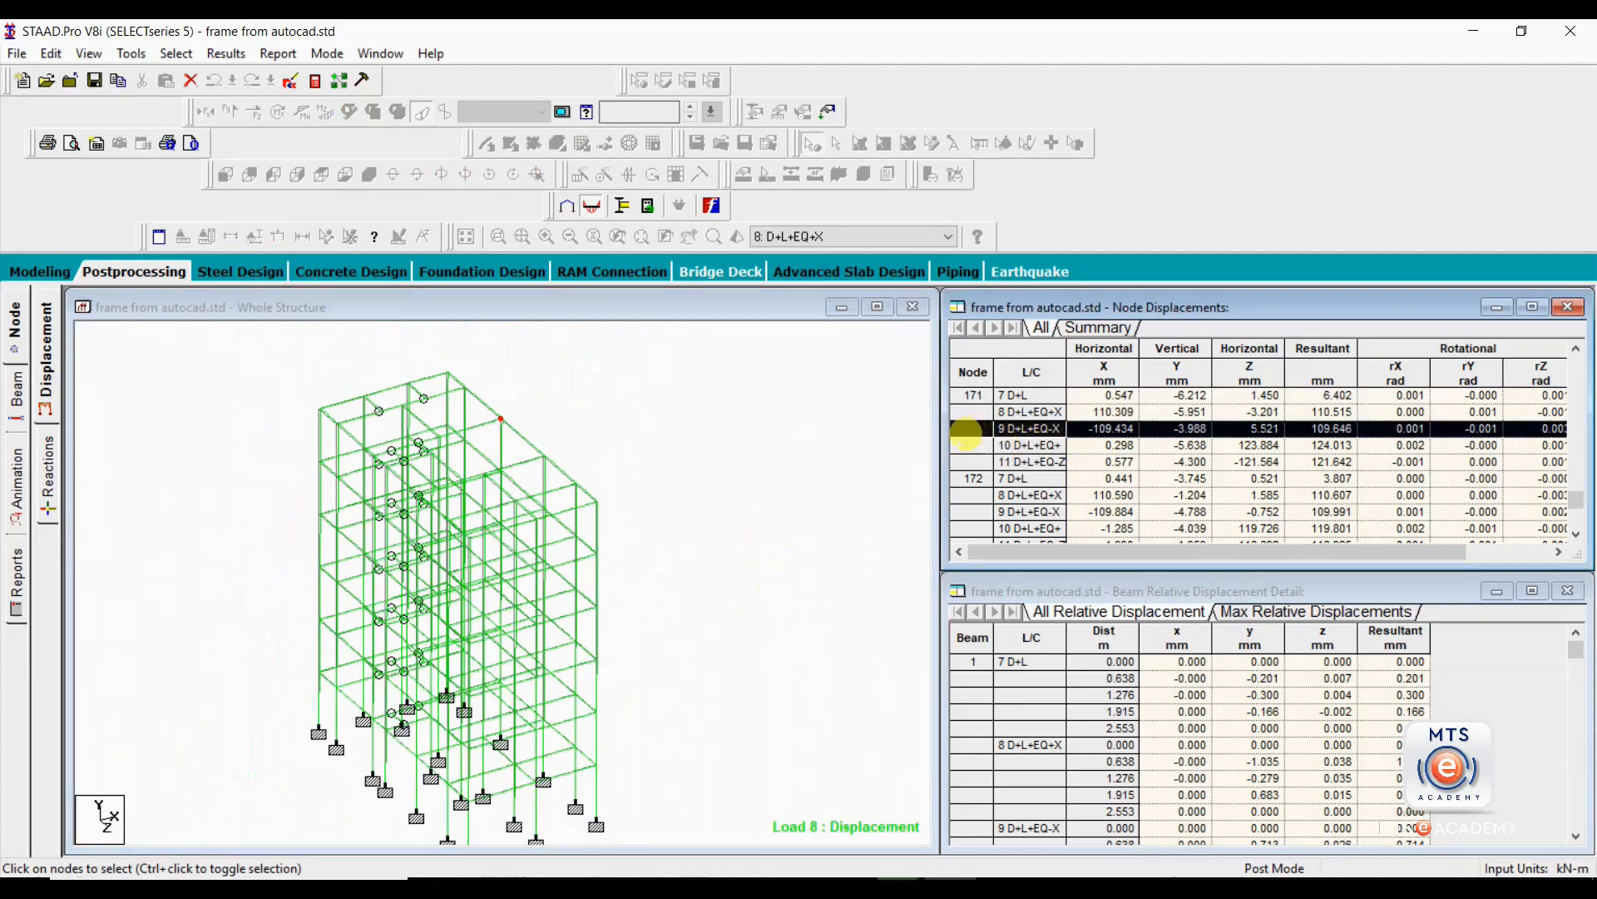
click(548, 463)
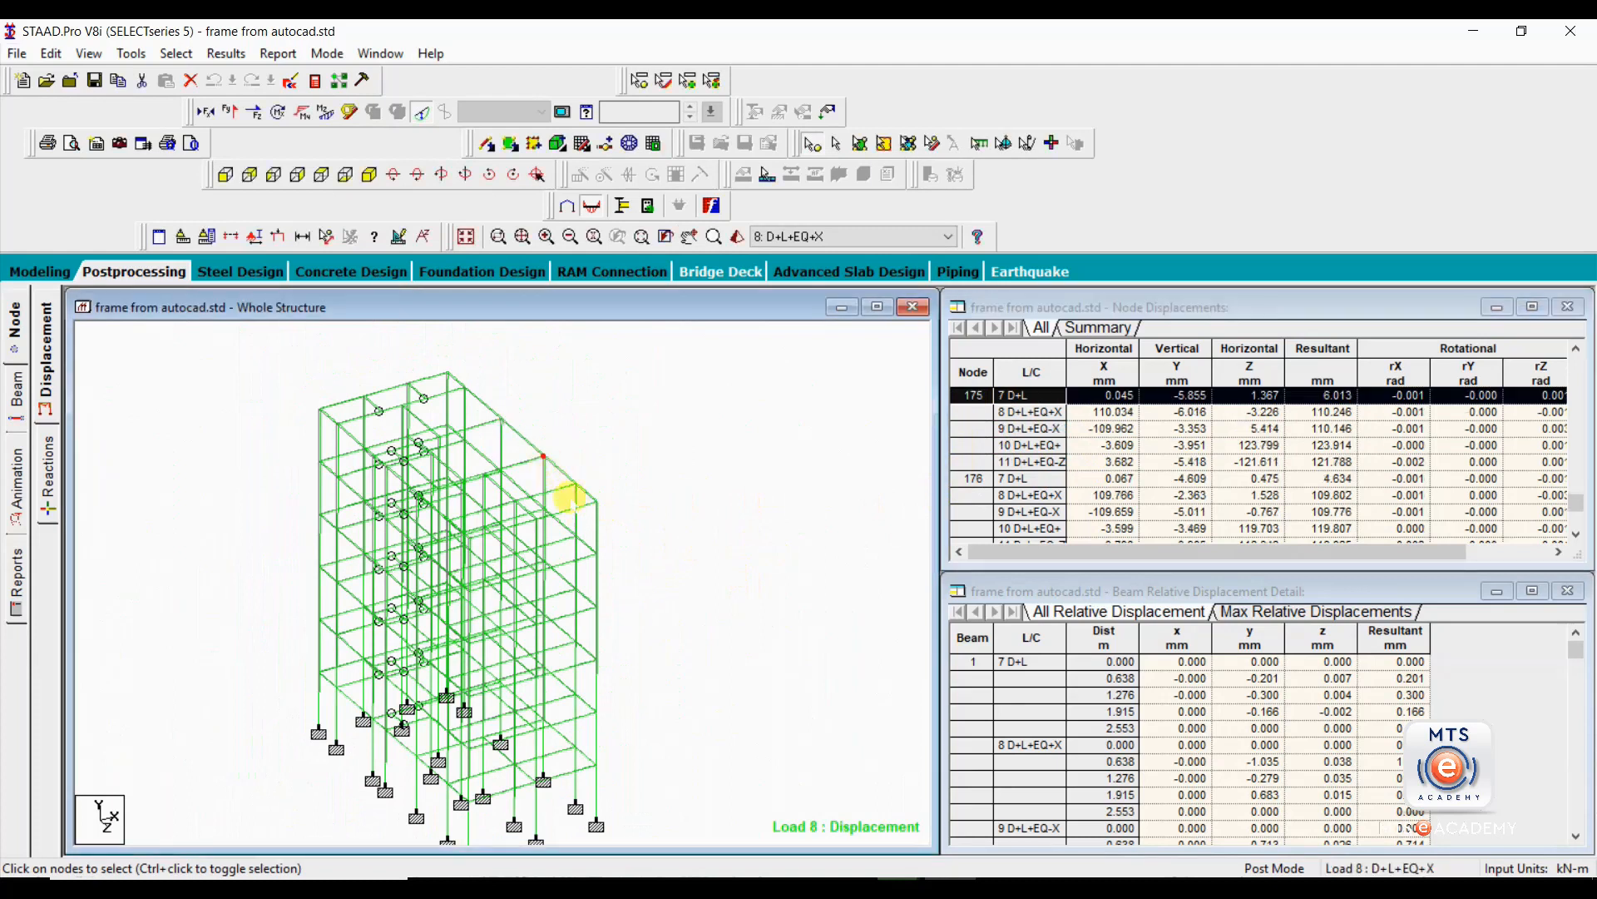
click(574, 483)
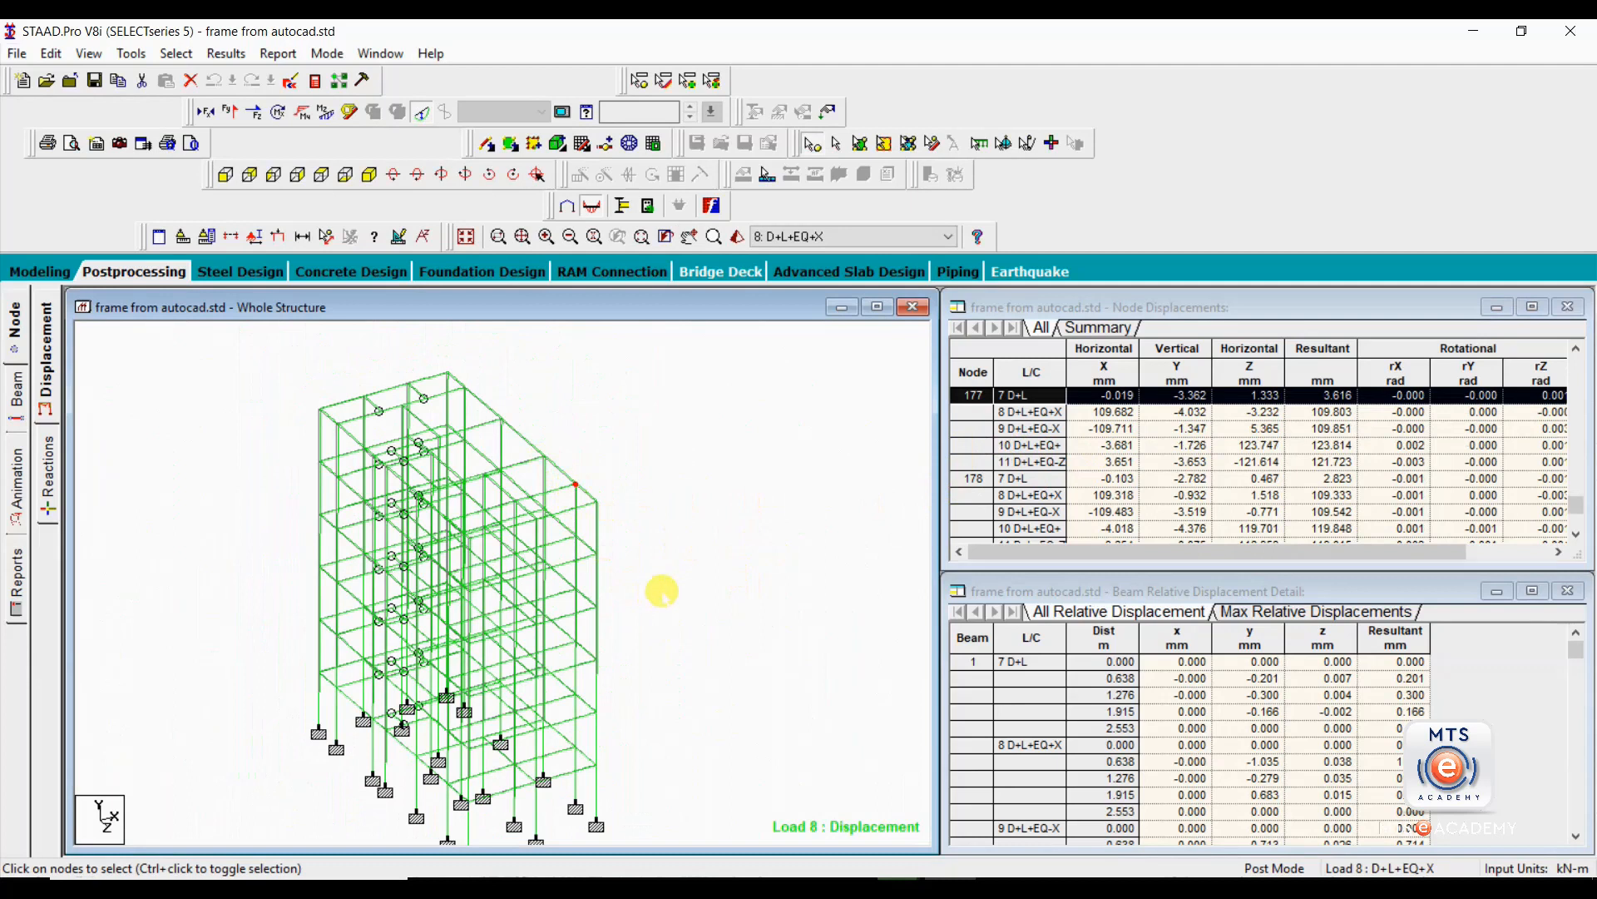
click(713, 475)
Look up the displacements of the outermost roof corner node and the node one storey below it.
middle_drag(602, 608, 607, 572)
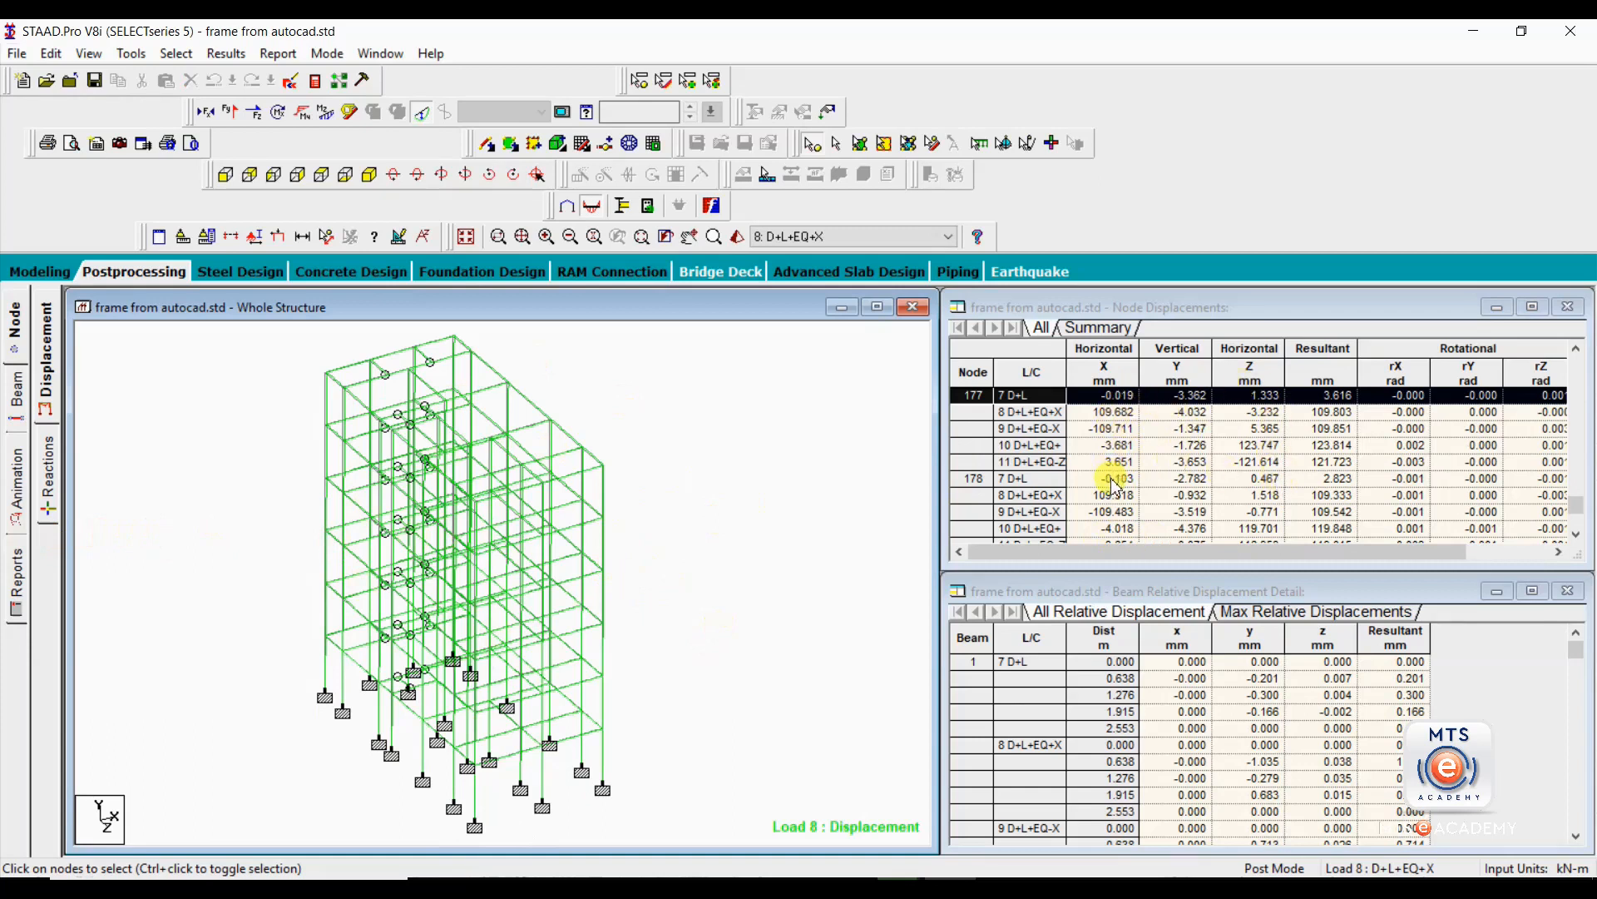
click(602, 466)
click(603, 519)
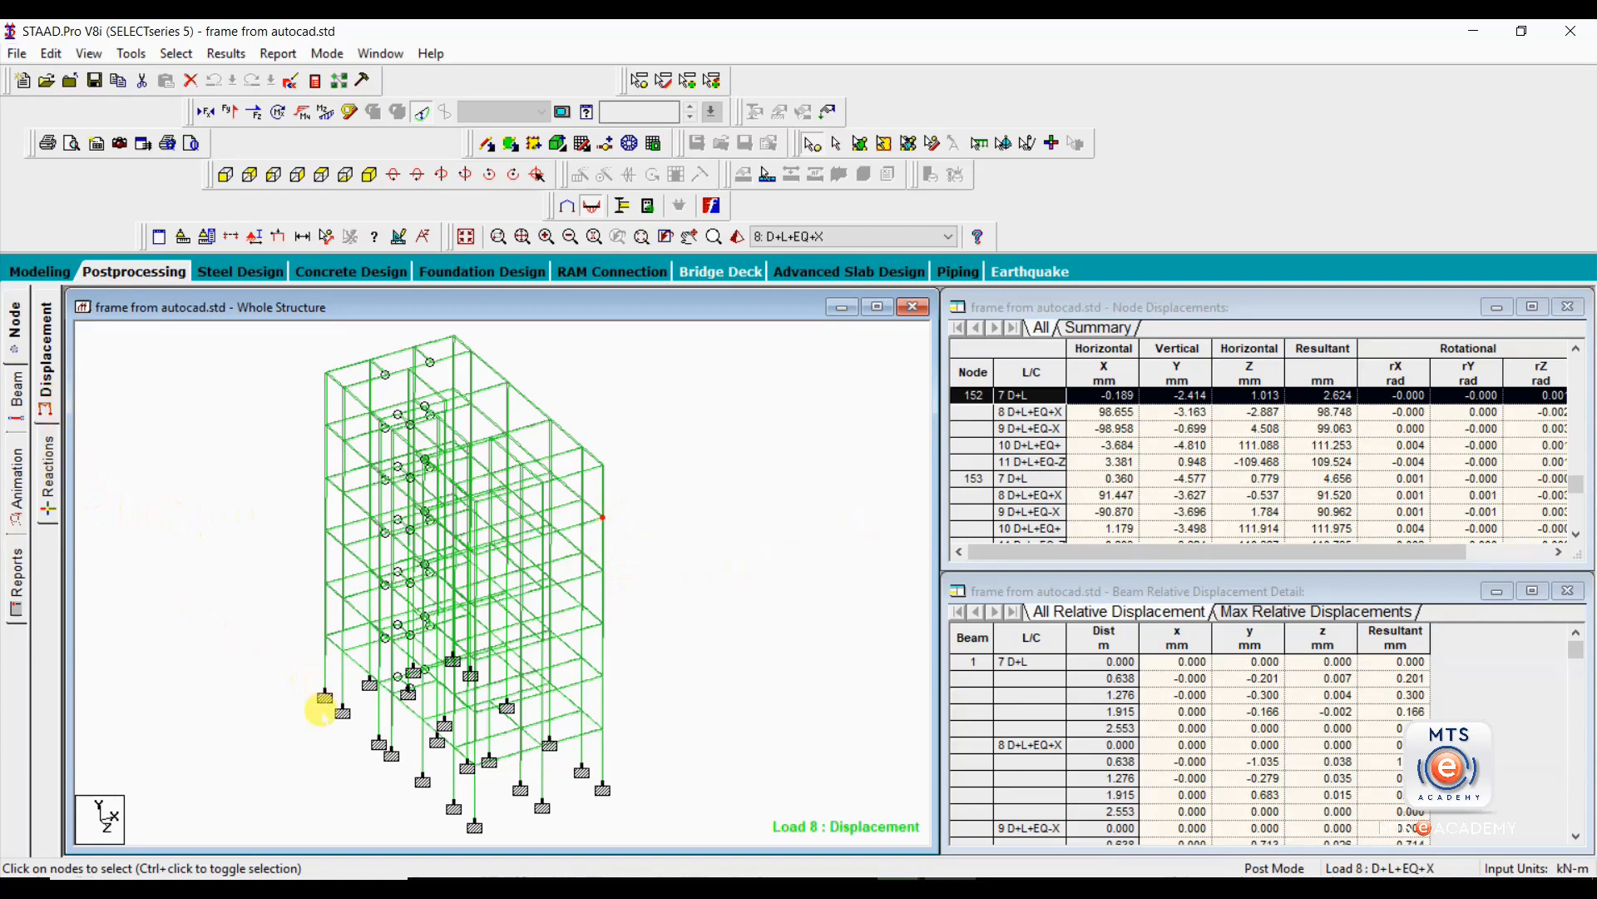
Check the displacements at three base supports: nodes 29, 40 and 46.
middle_drag(311, 722, 308, 700)
click(323, 672)
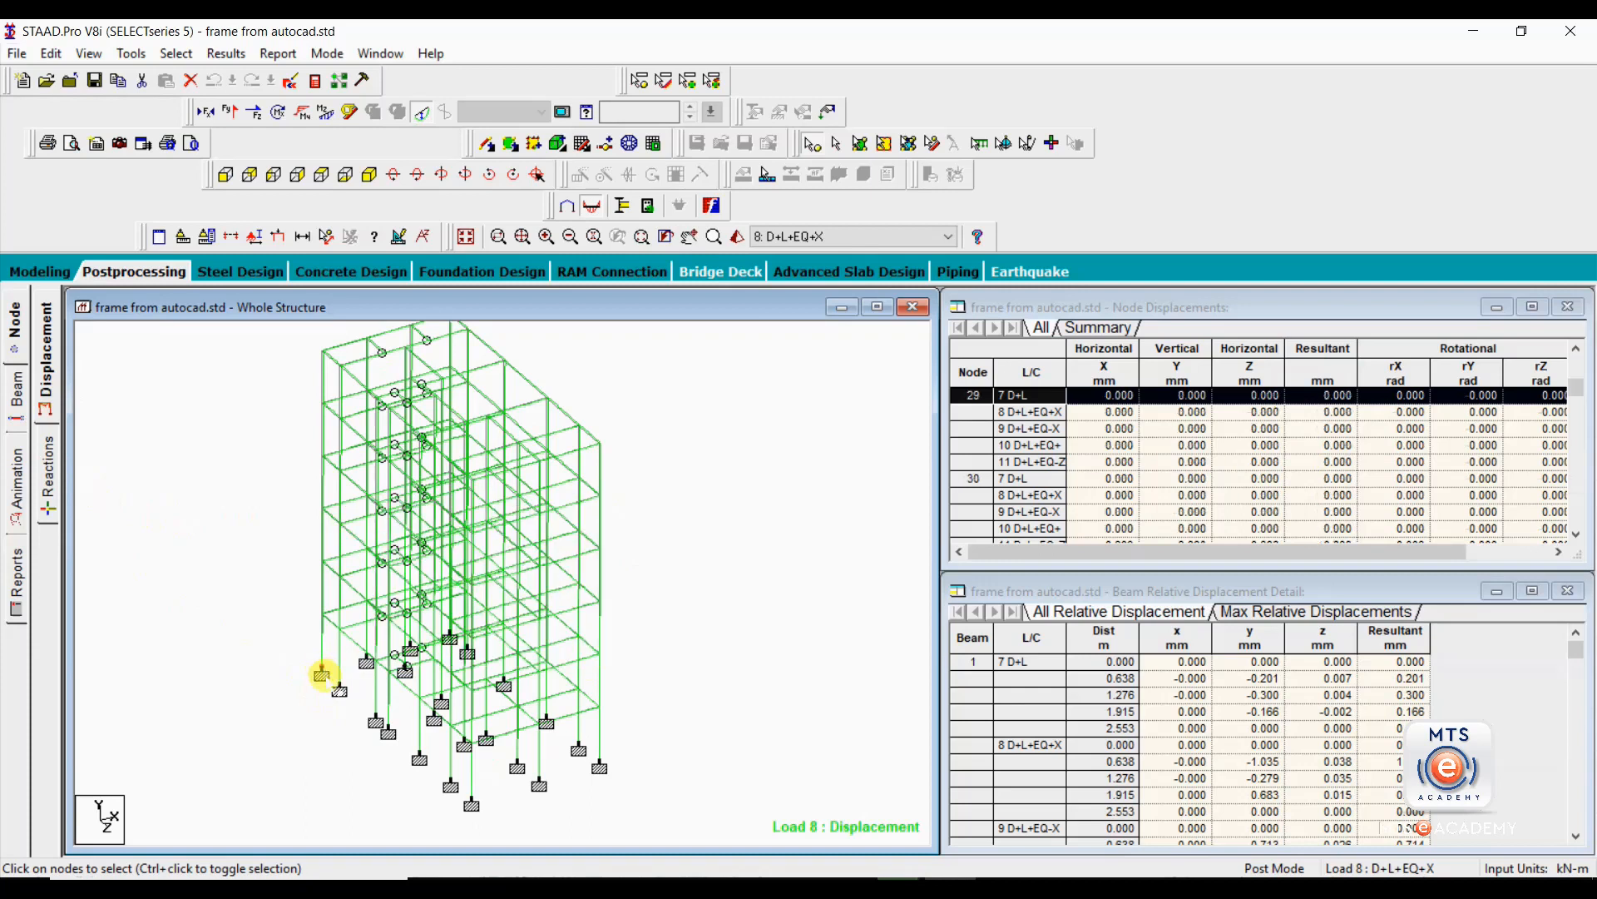
click(374, 717)
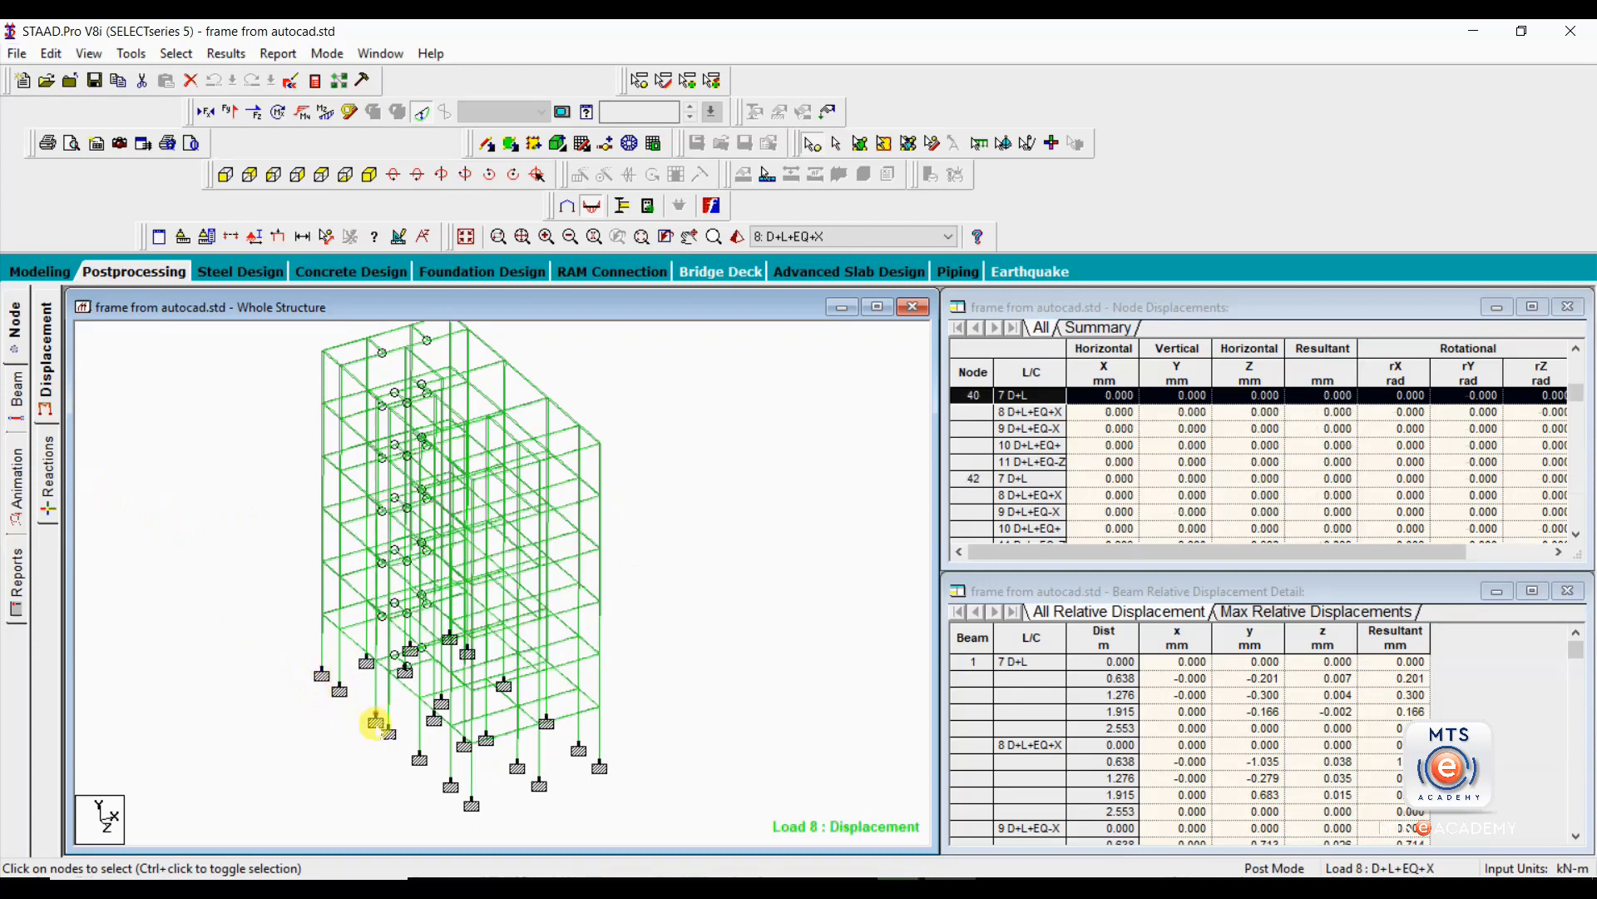
click(419, 756)
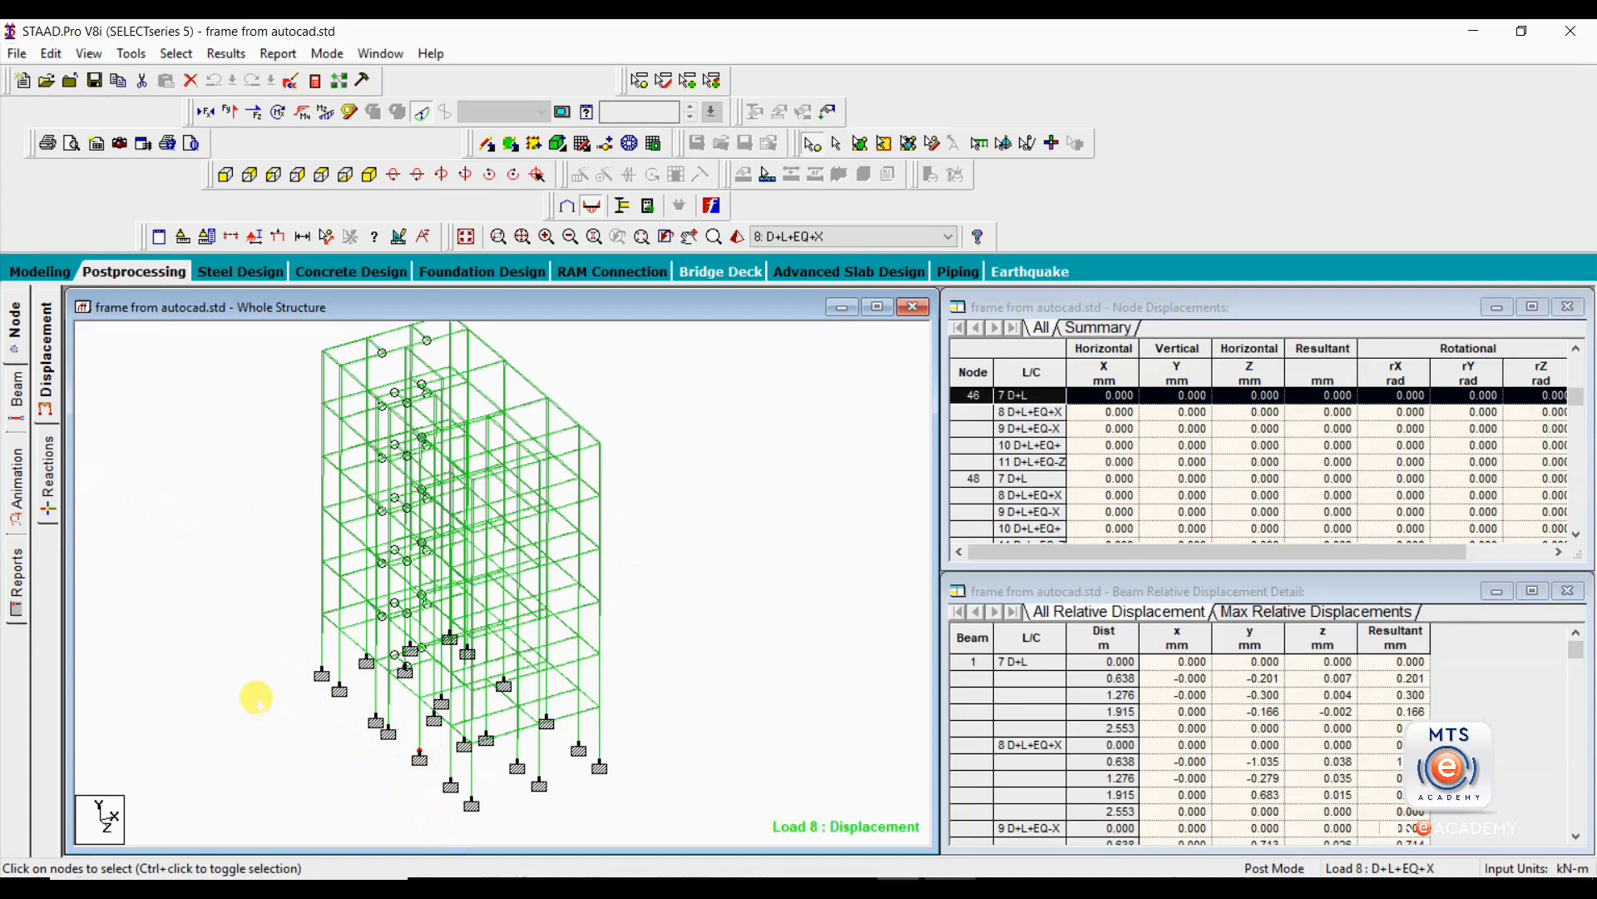
click(227, 543)
Show the support reactions and look up the values for support nodes 29 and 30.
click(51, 495)
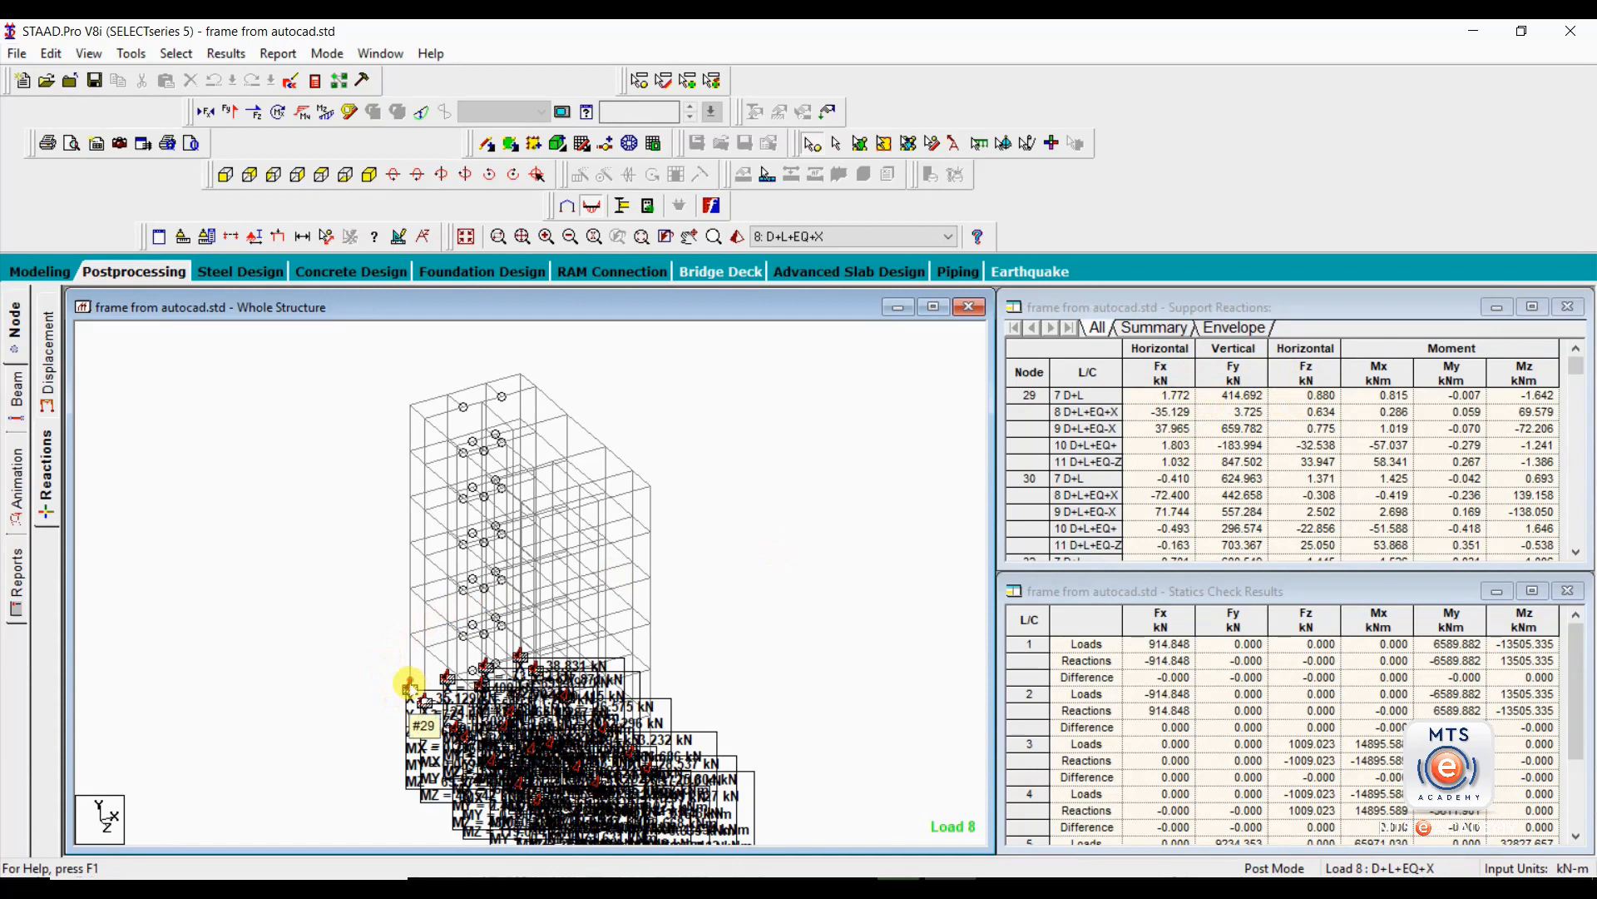
click(410, 687)
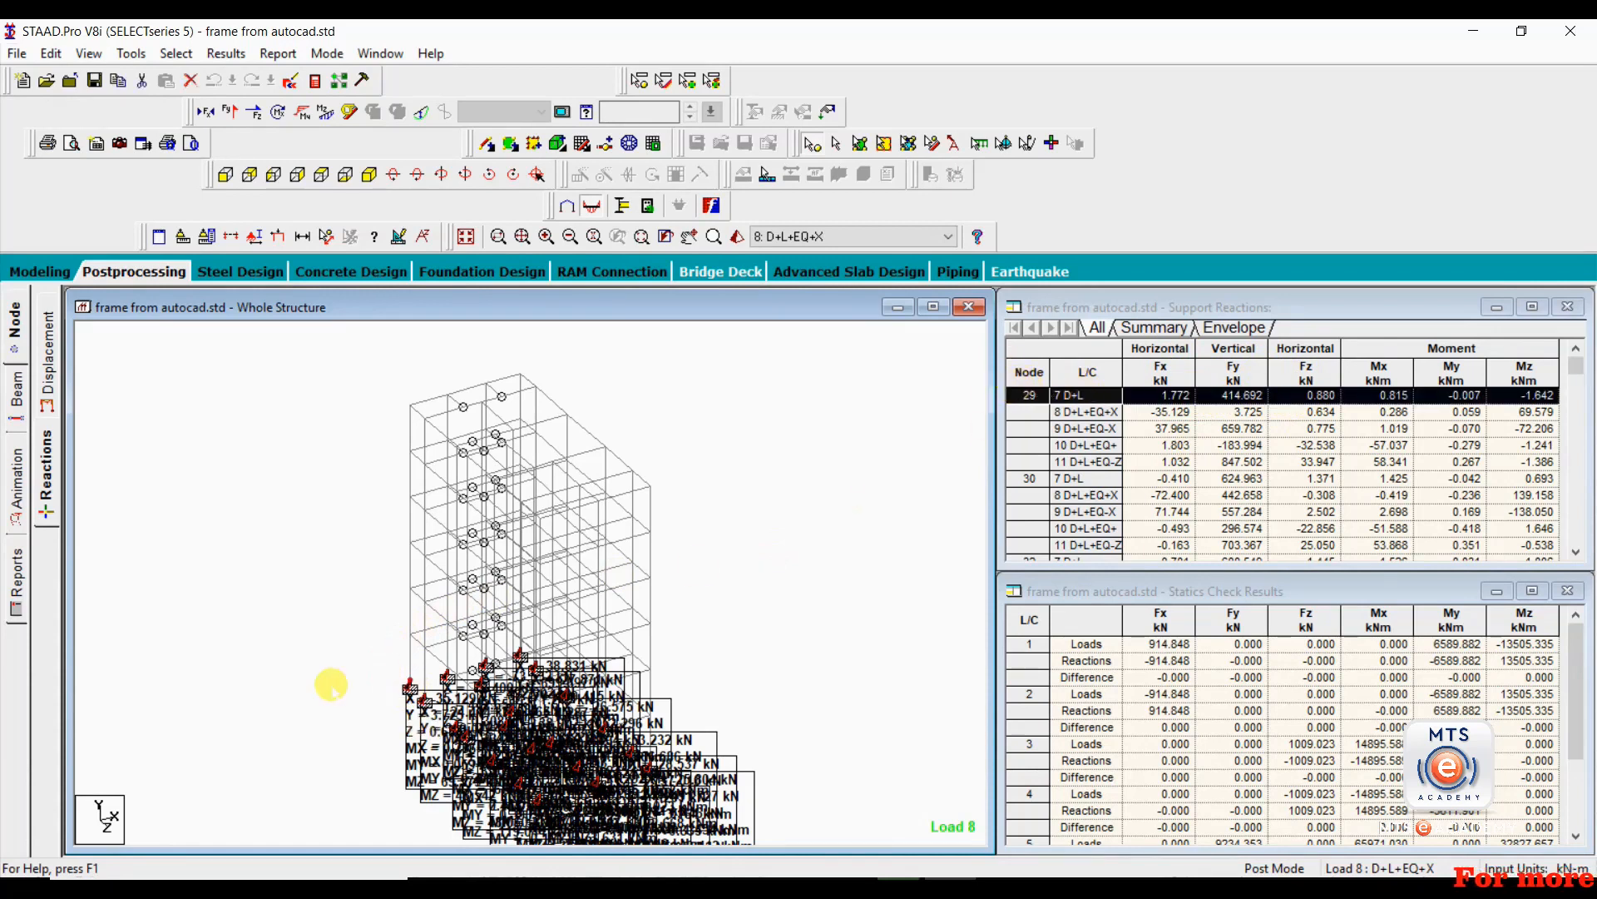
click(446, 672)
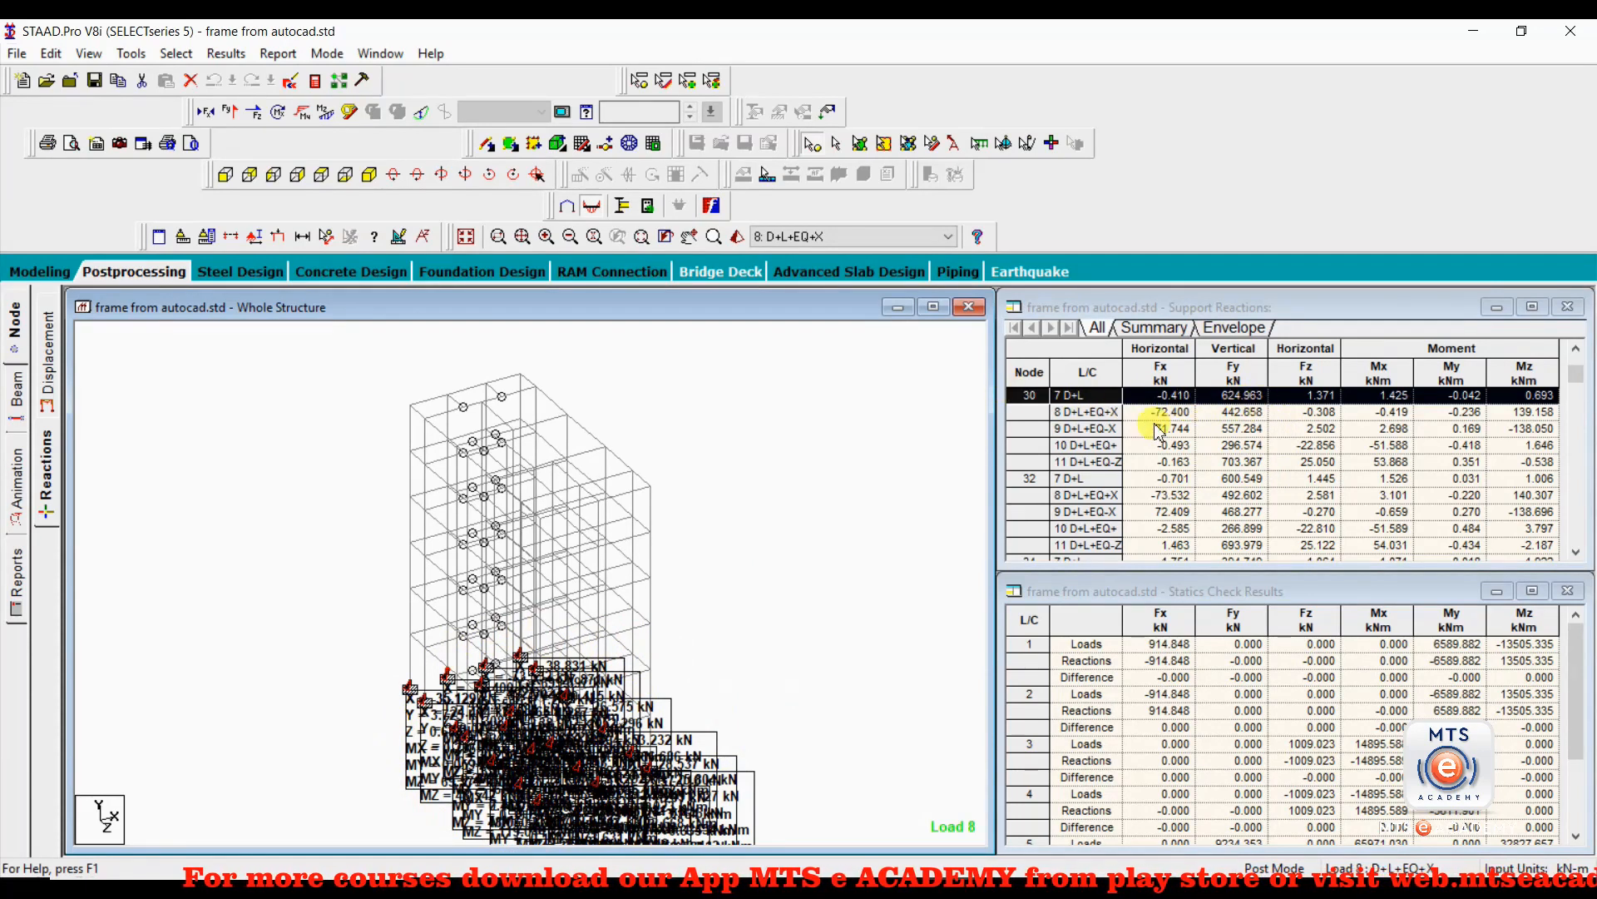
Review support node 30's reactions under combinations D+L, D+L+EQ+X and D+L+EQ-X.
click(1072, 401)
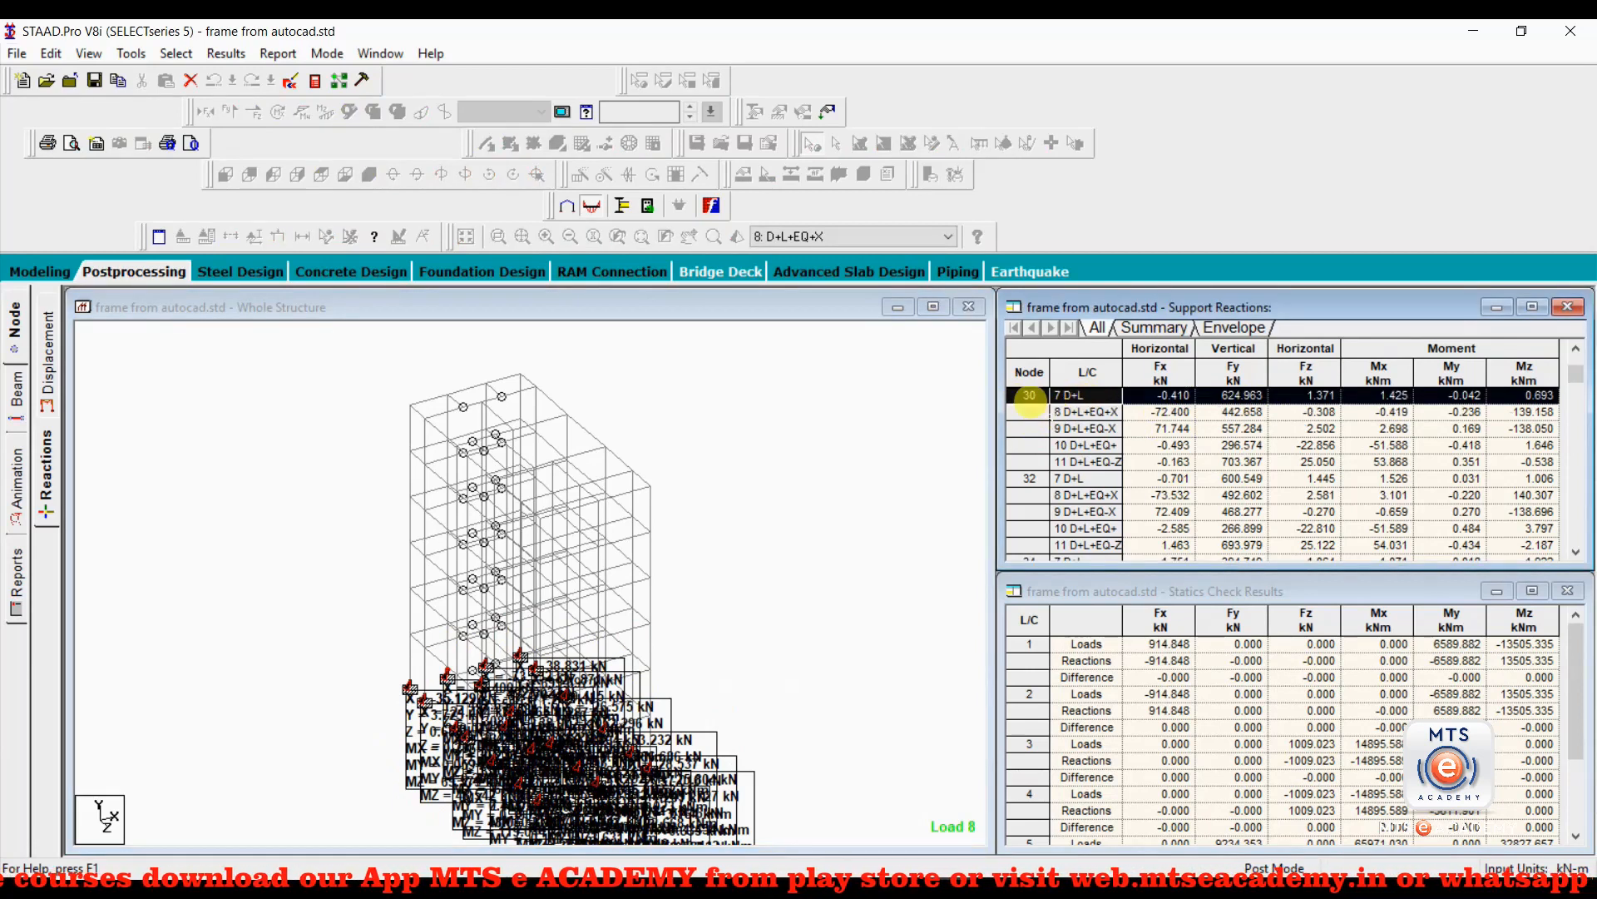
click(1077, 412)
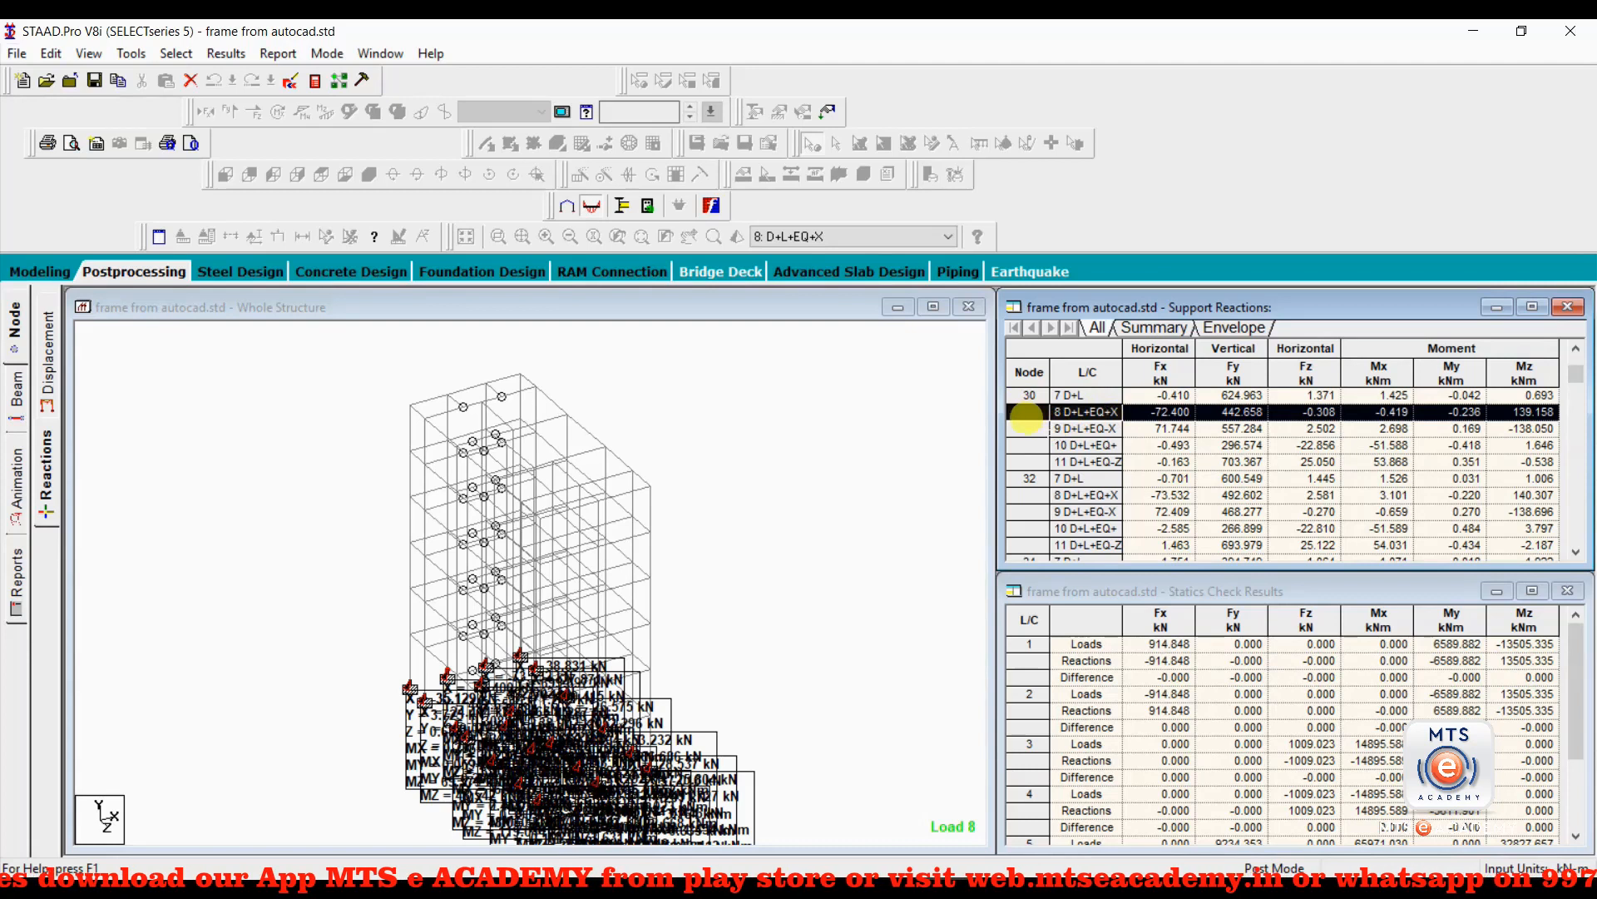
click(1073, 429)
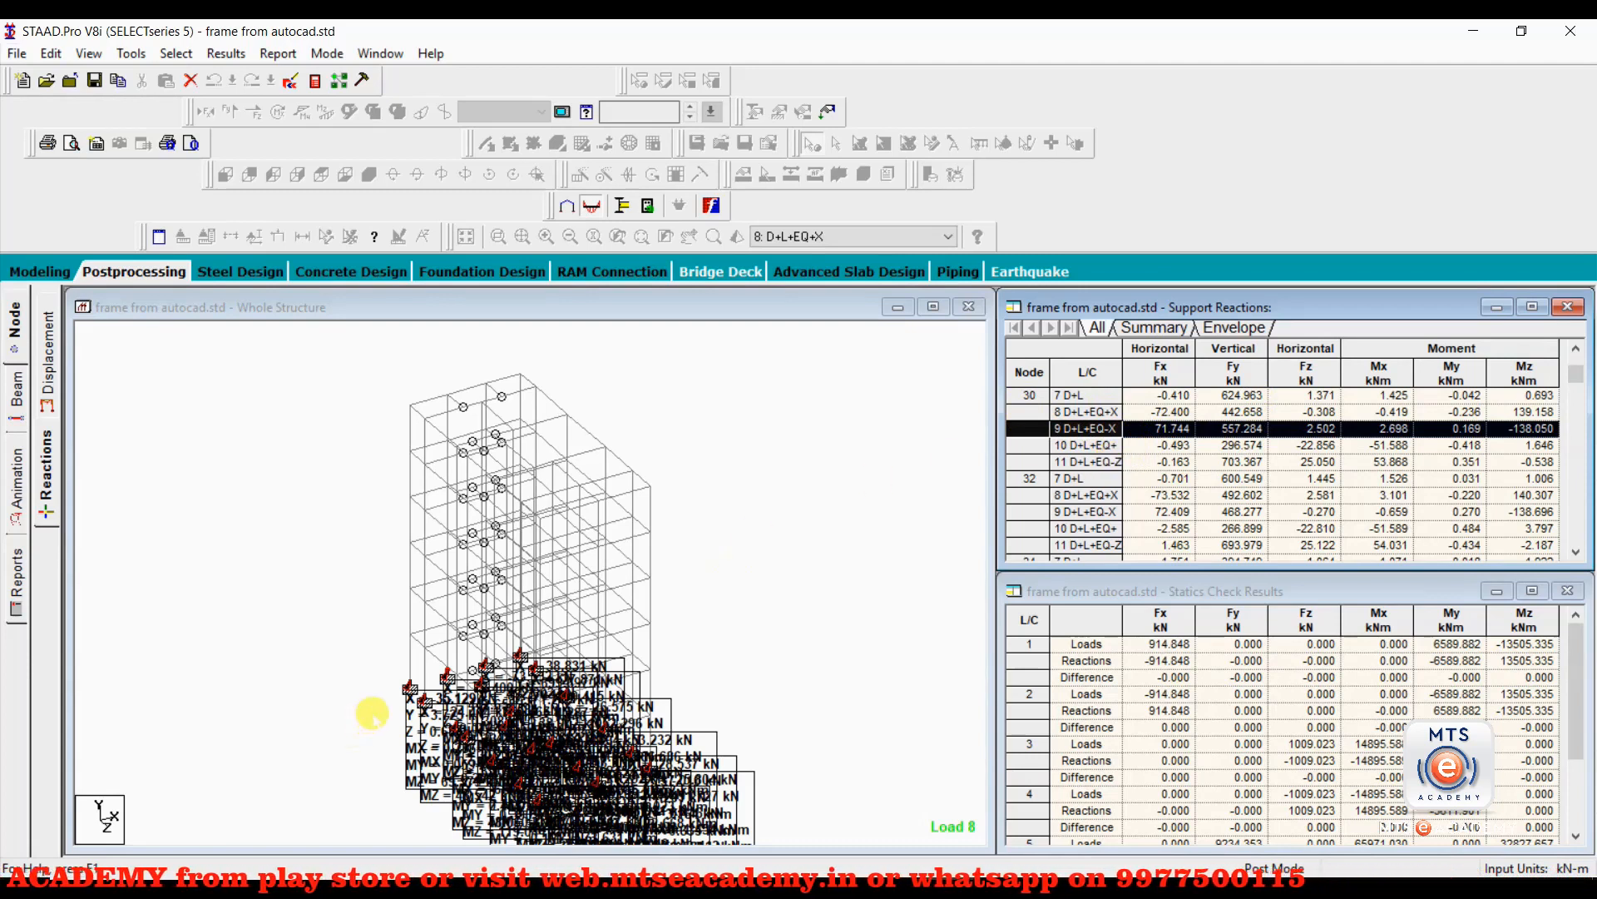
click(330, 679)
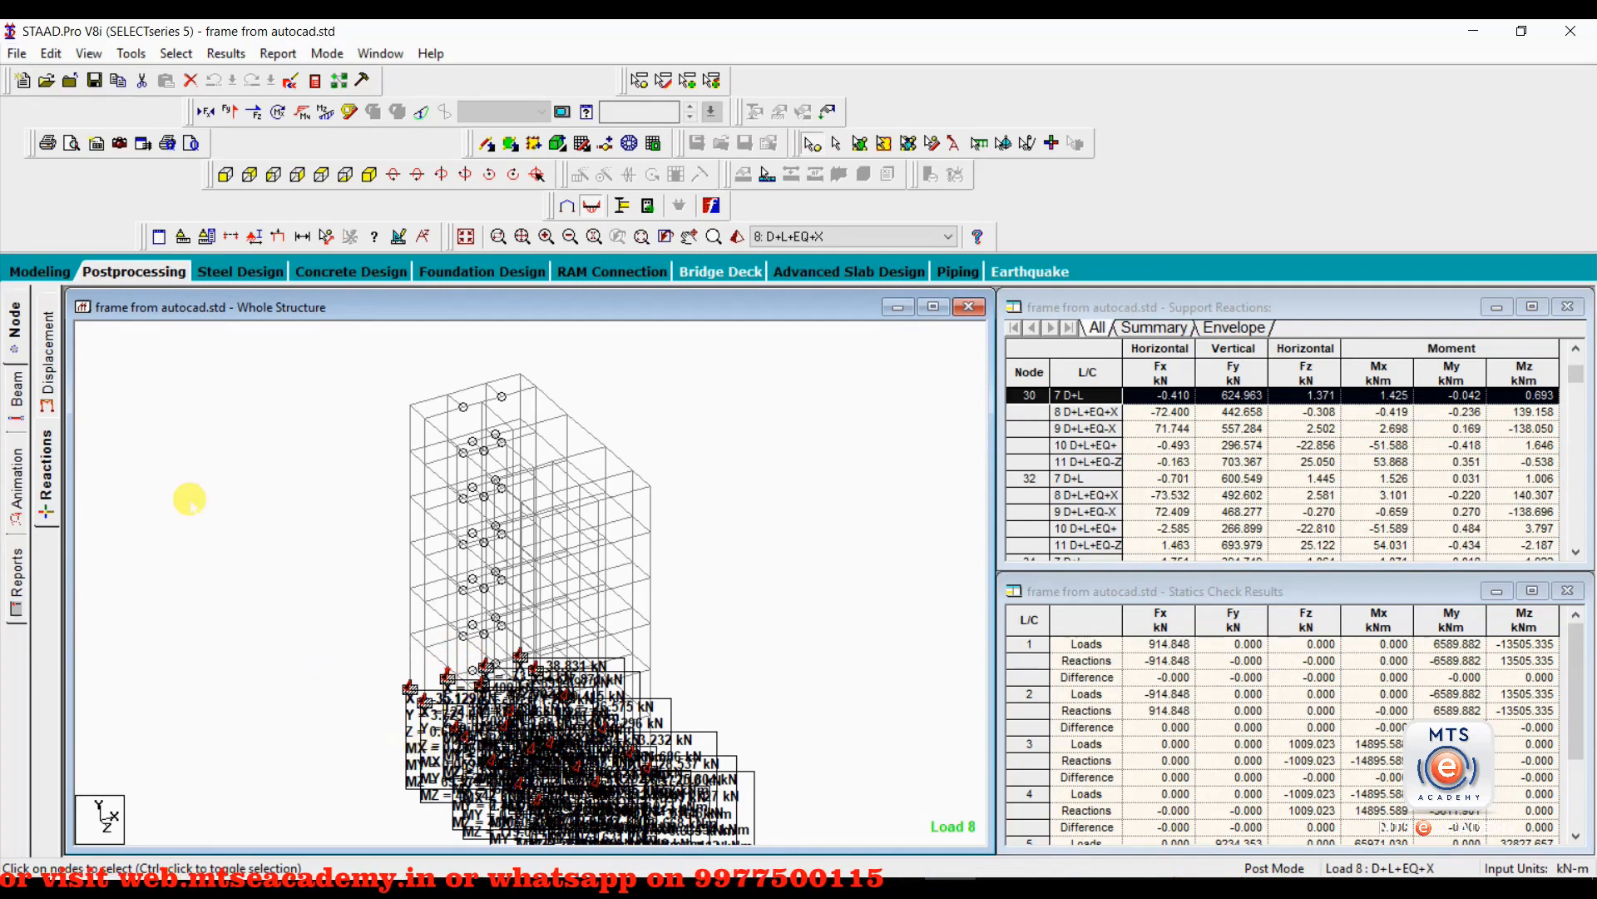
Isolate support node 30 in the structure view to read its reactions under D+L+EQ+X.
click(87, 53)
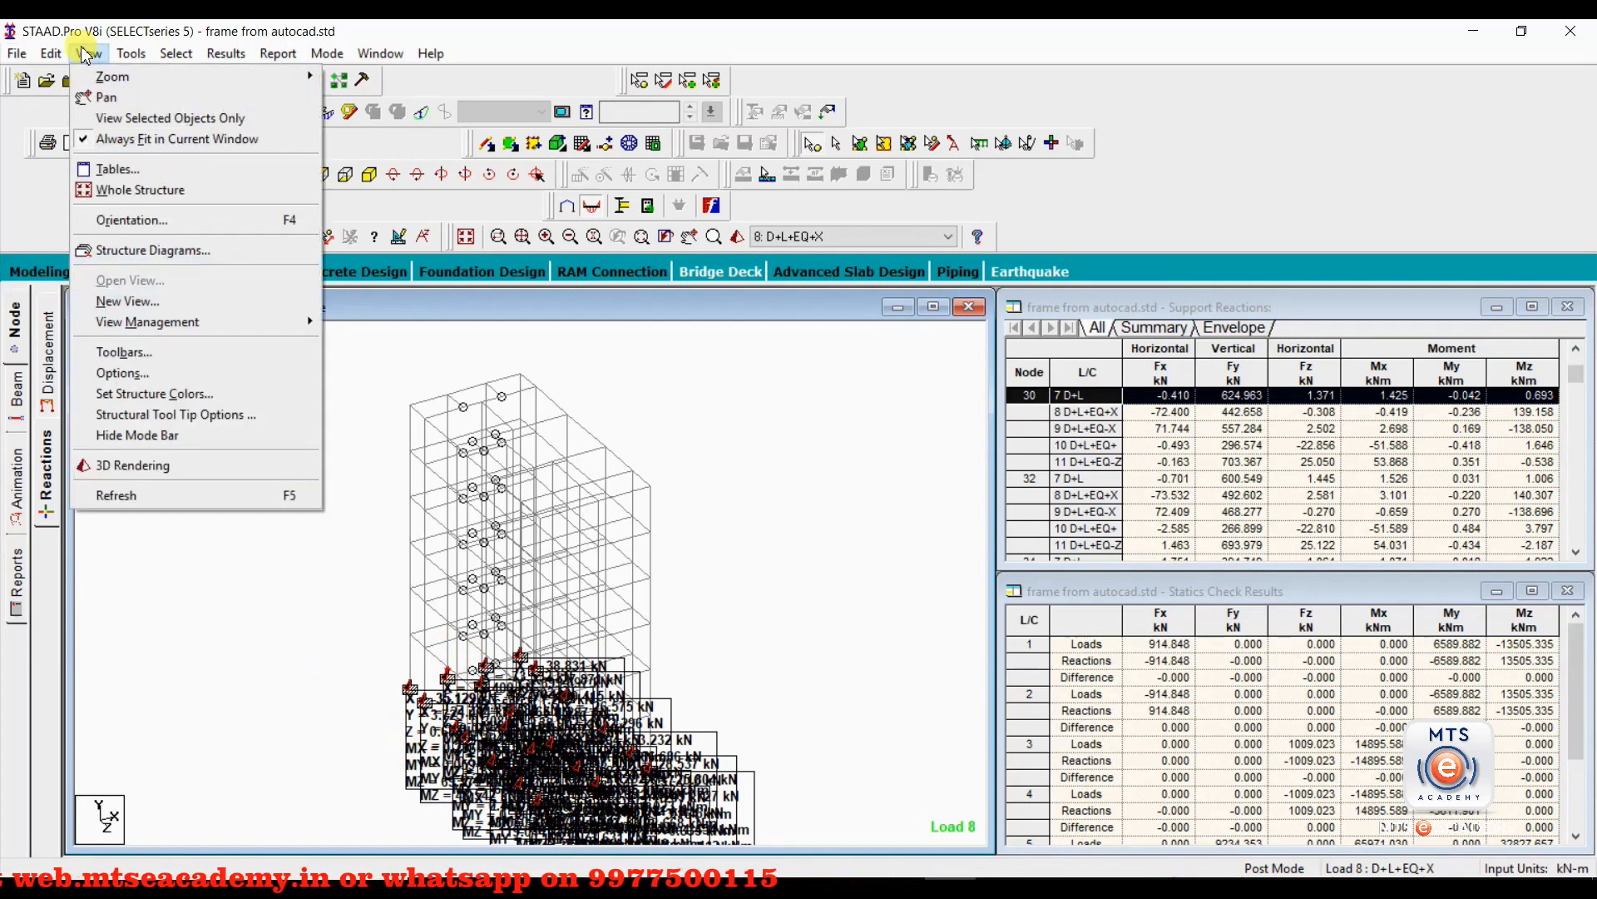
click(127, 118)
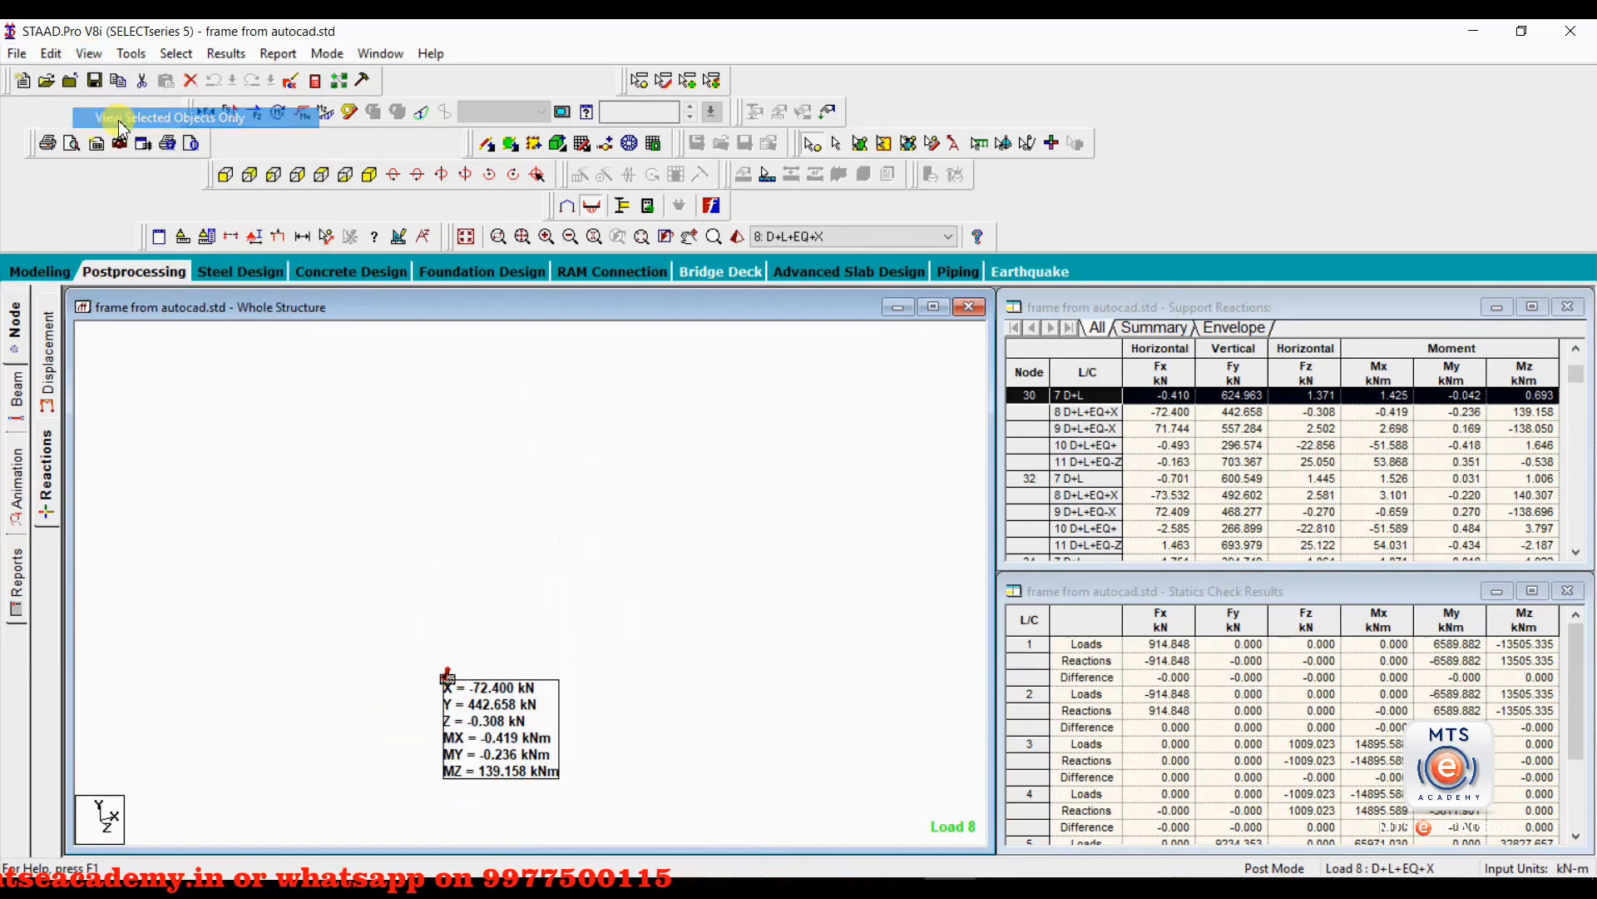
middle_drag(431, 610, 379, 513)
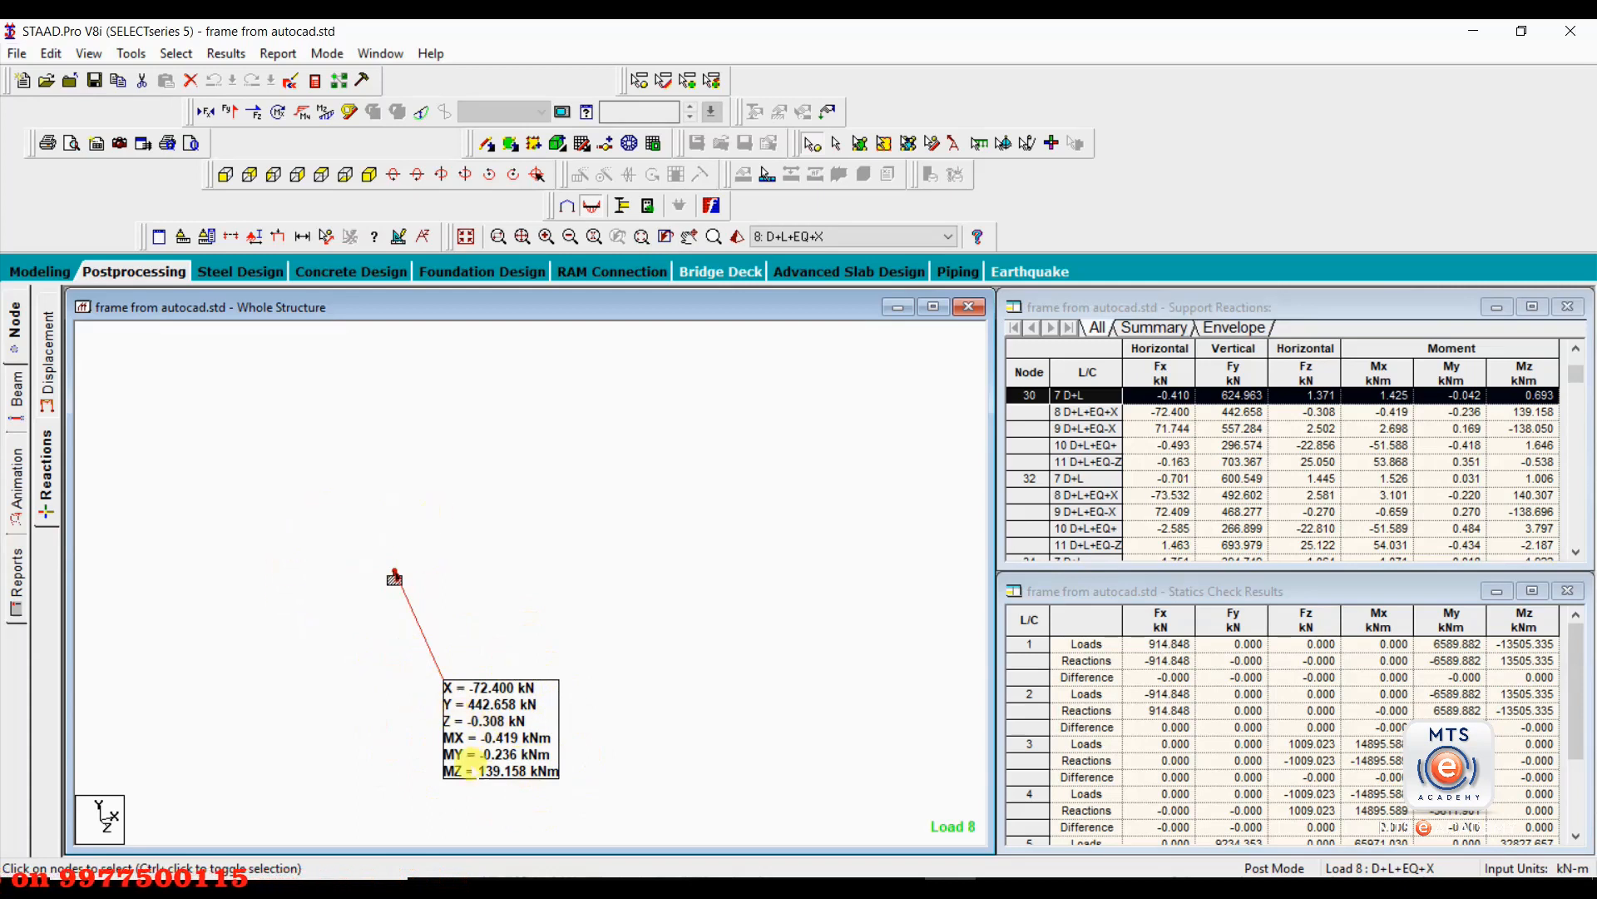
Bring the whole structure back into view and look up the reactions at two inner base supports, including node 49.
click(88, 55)
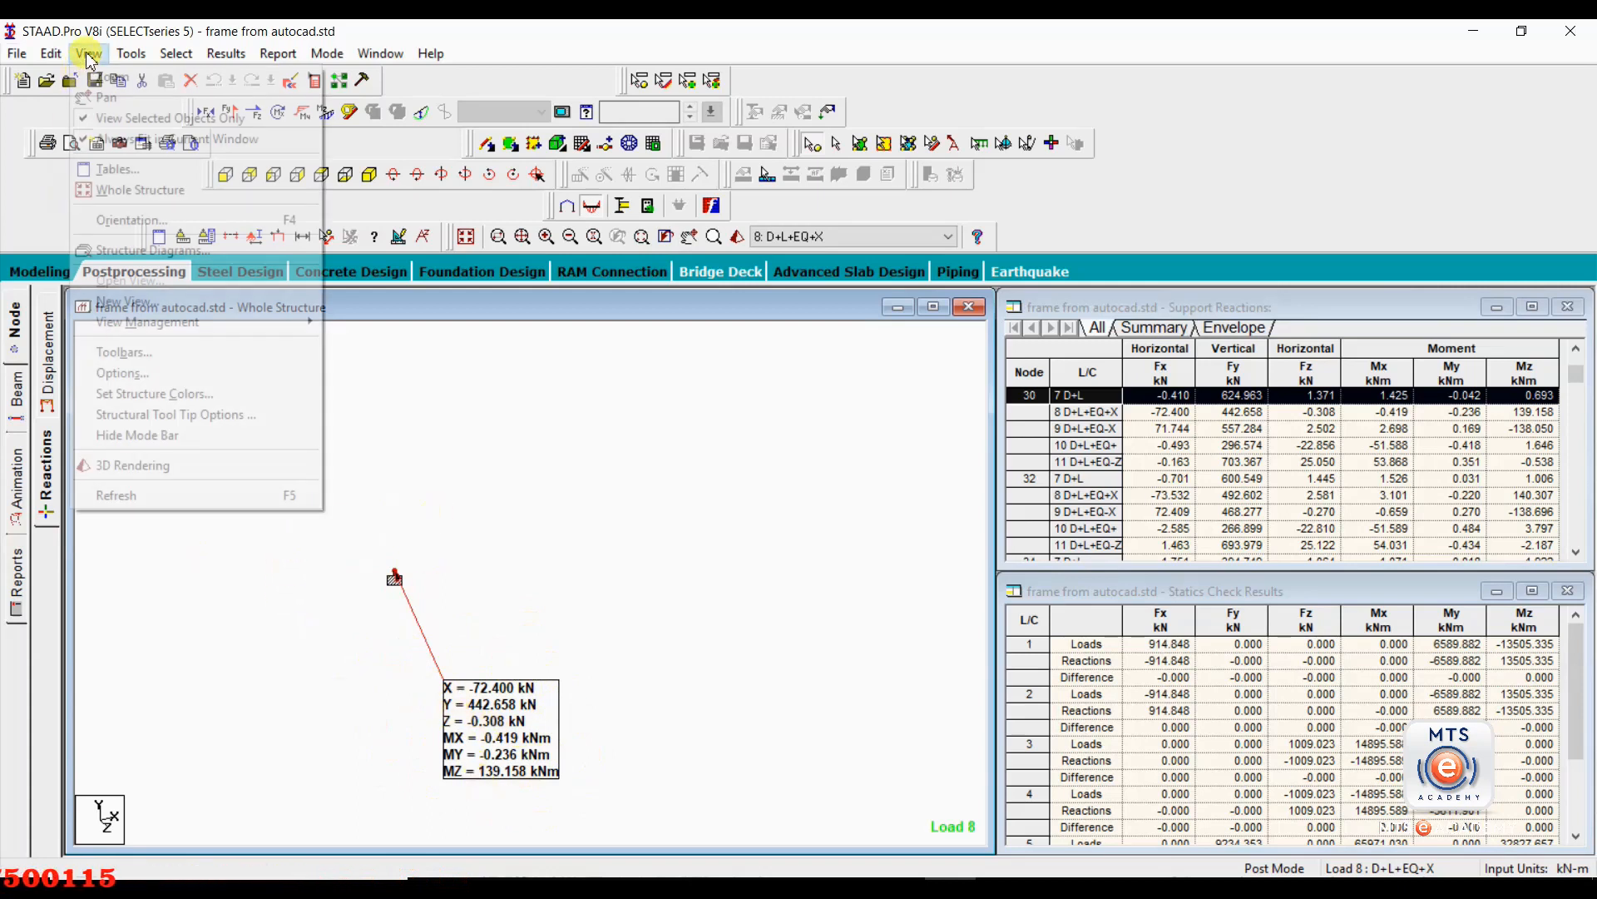
click(144, 189)
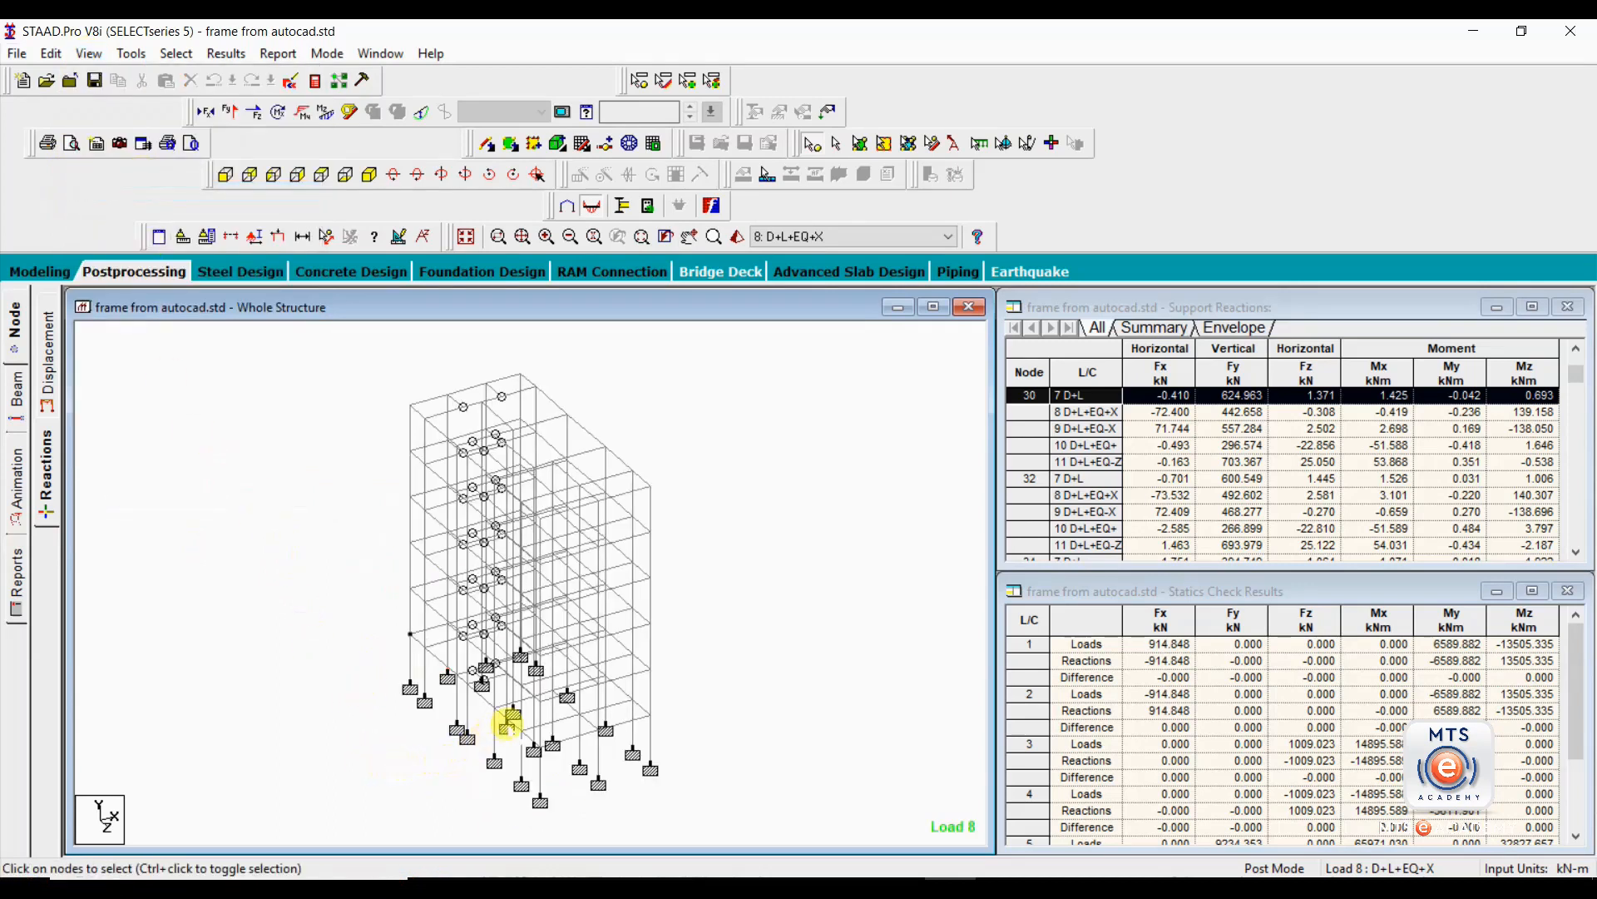
click(510, 720)
click(551, 739)
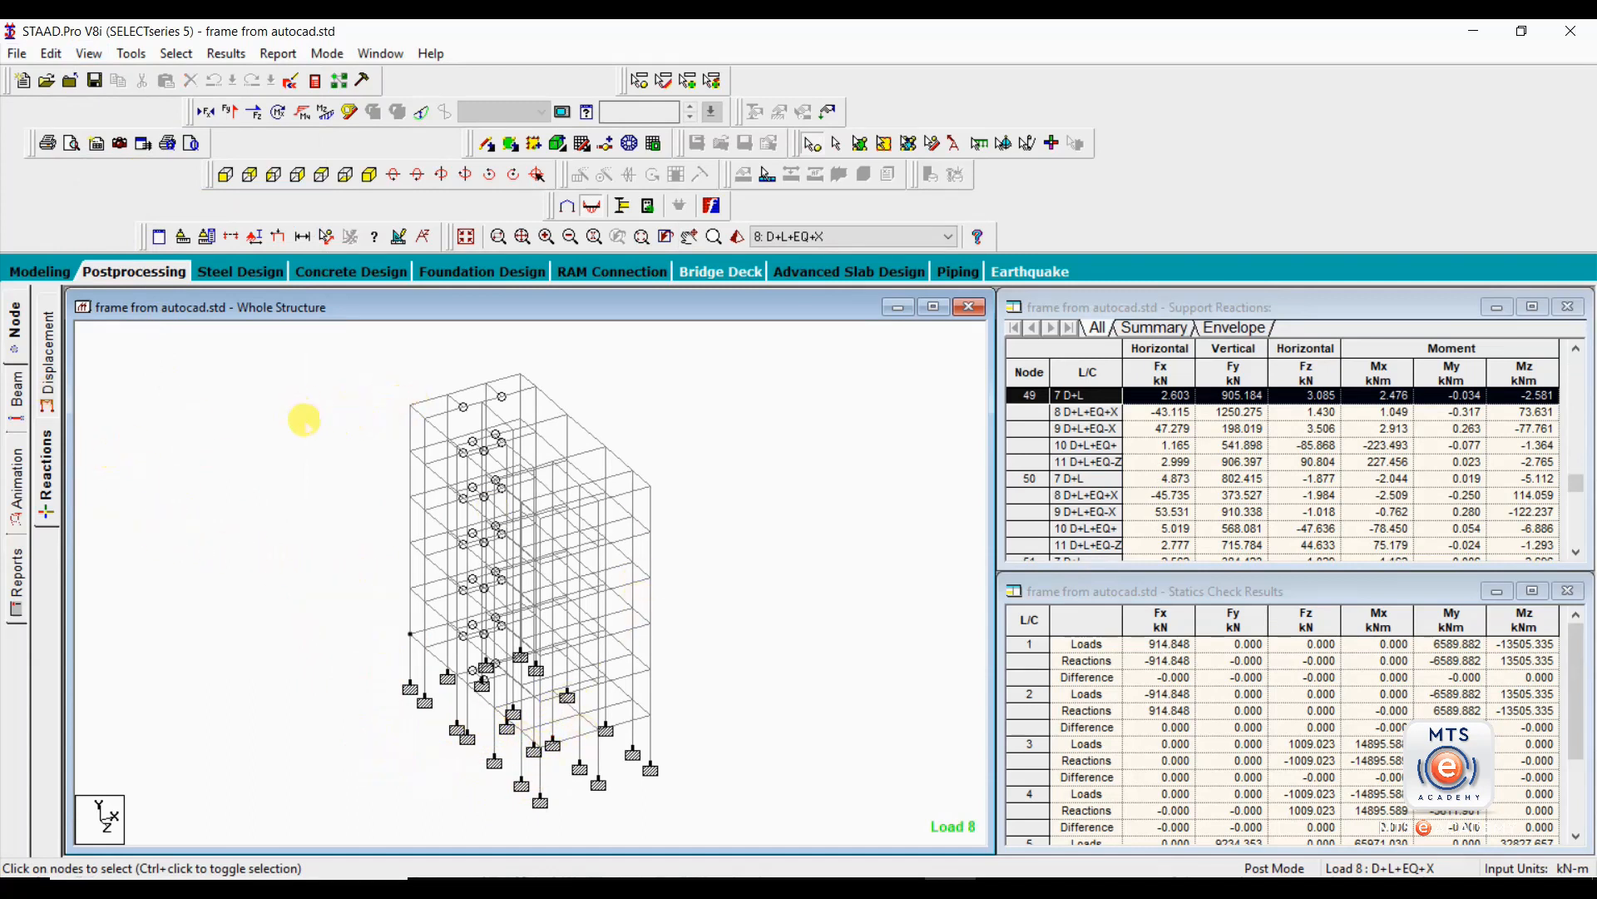
Show the beam force results and look up the forces of beam 364 along the roof edge.
click(17, 397)
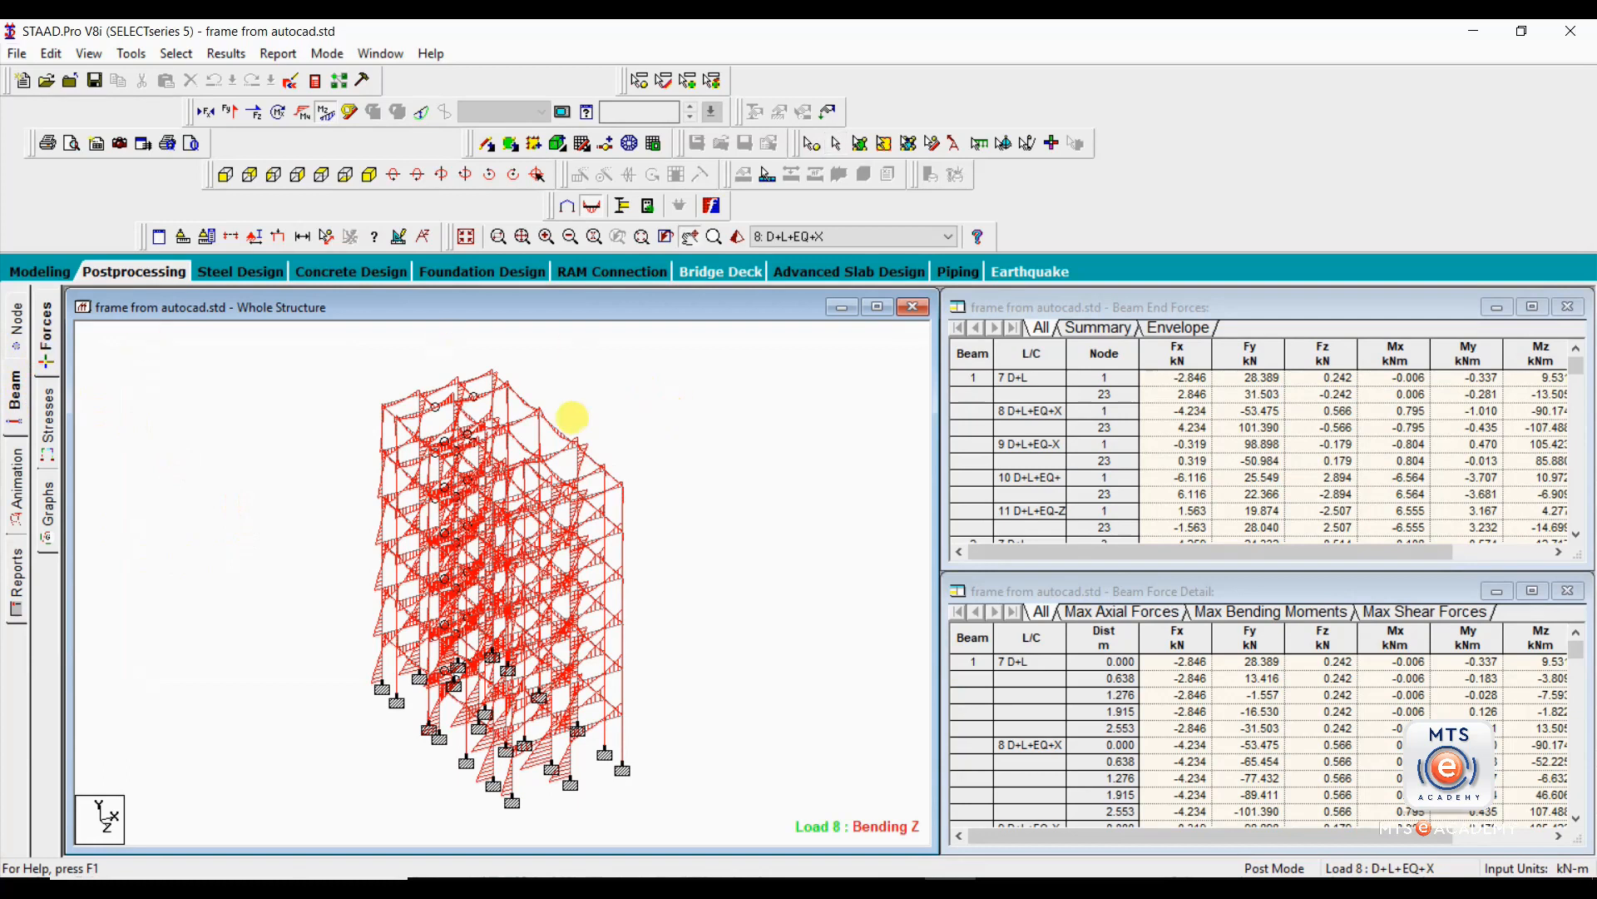
scroll(530, 431, up, 2)
scroll(474, 456, up, 4)
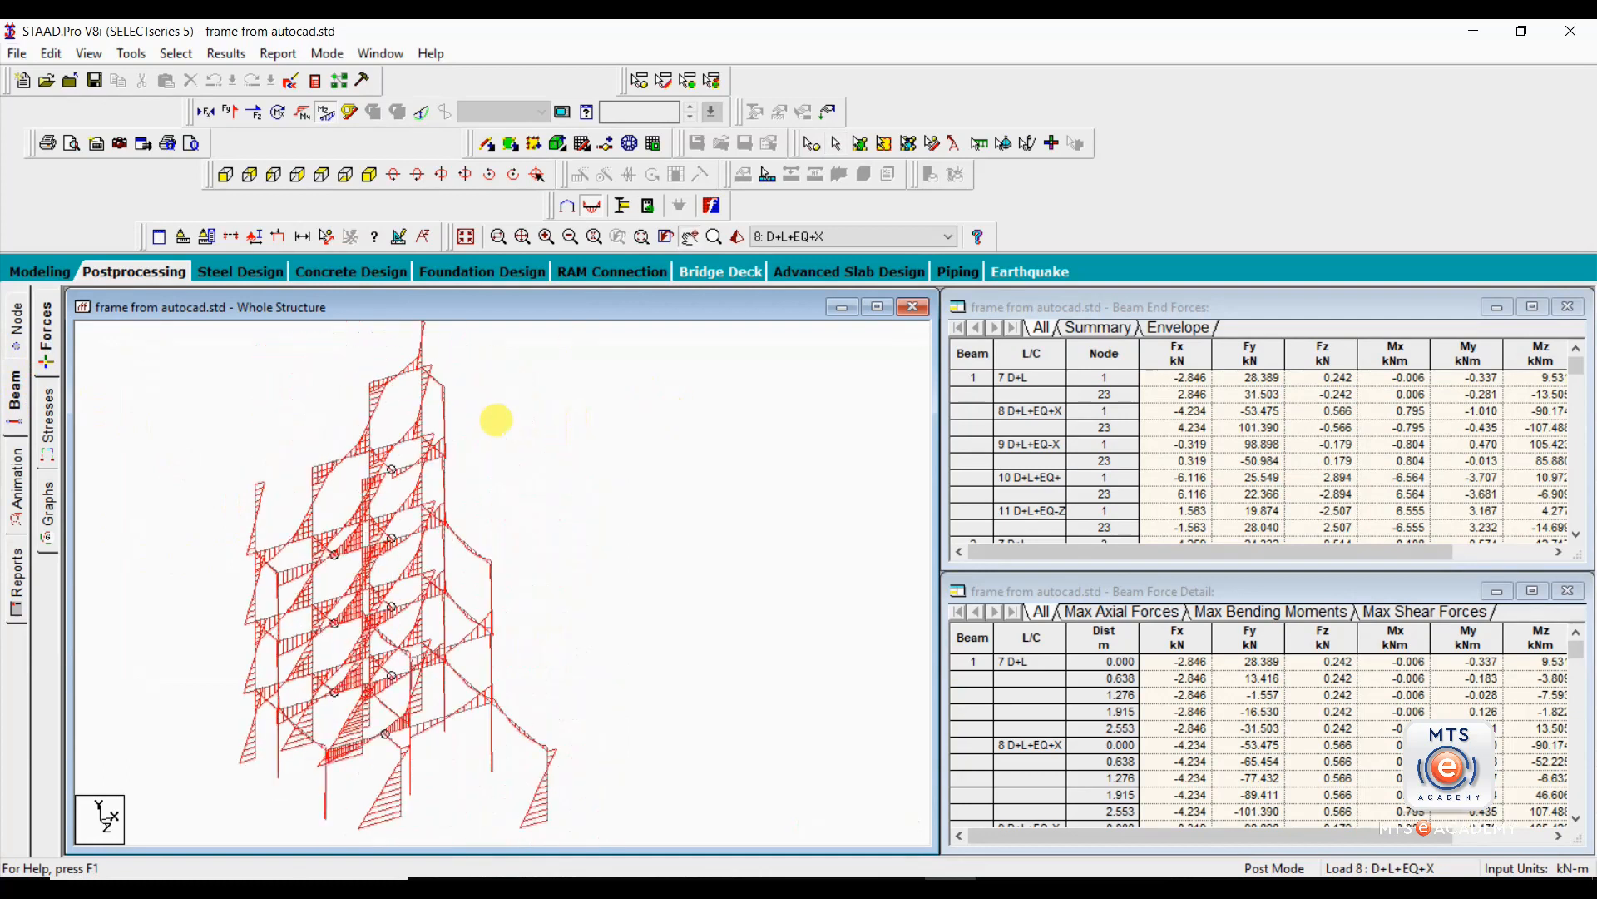
scroll(474, 496, up, 4)
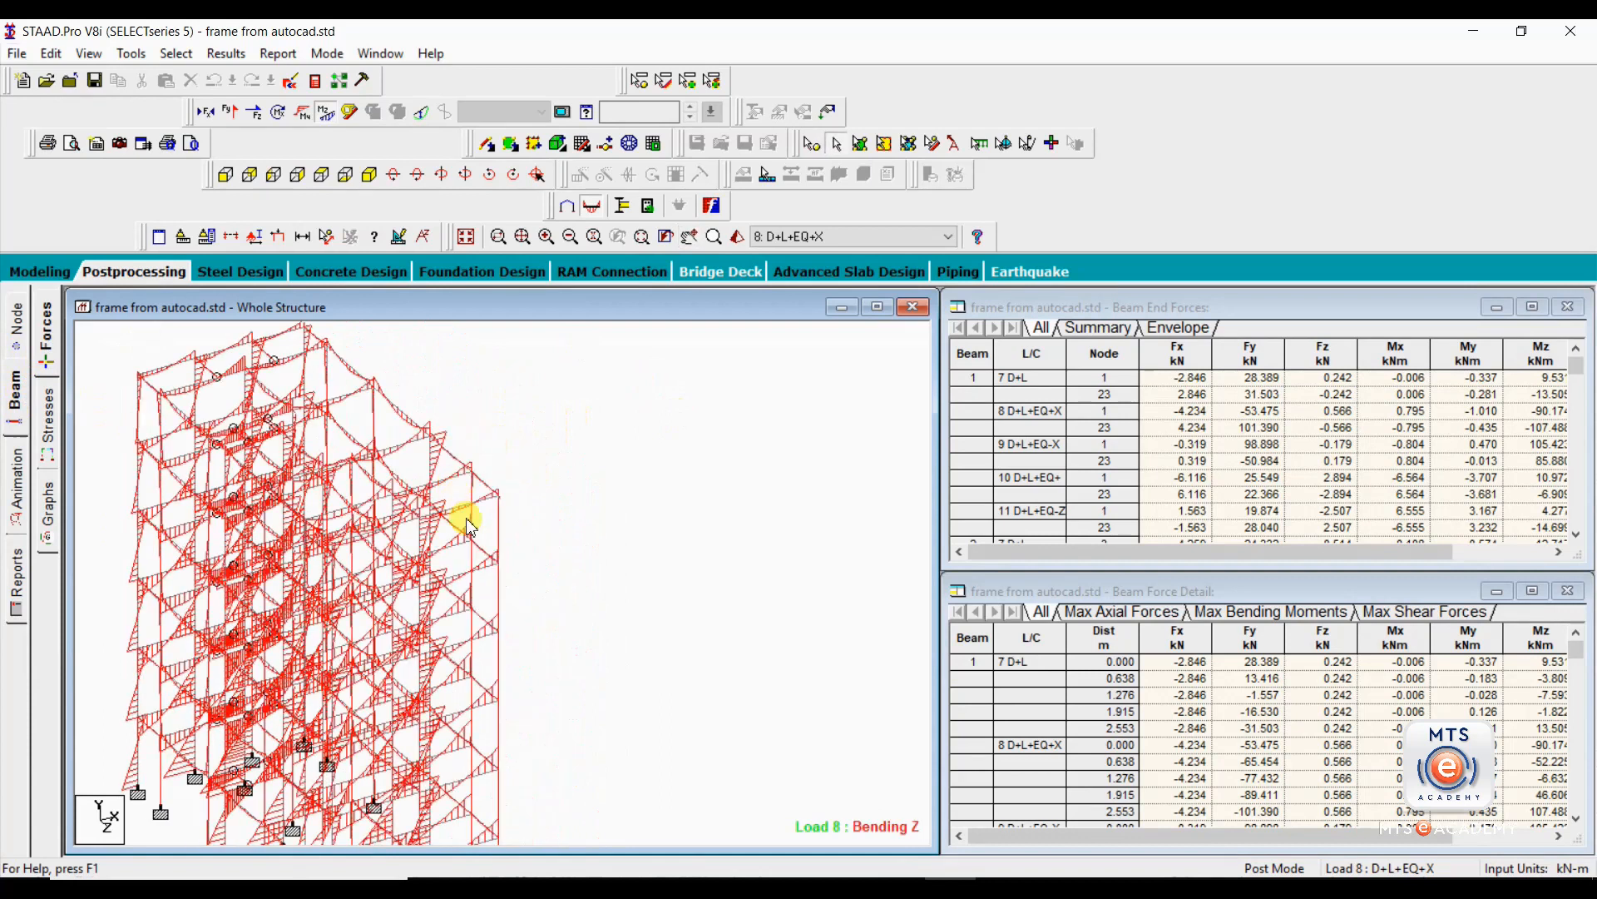
scroll(383, 407, up, 4)
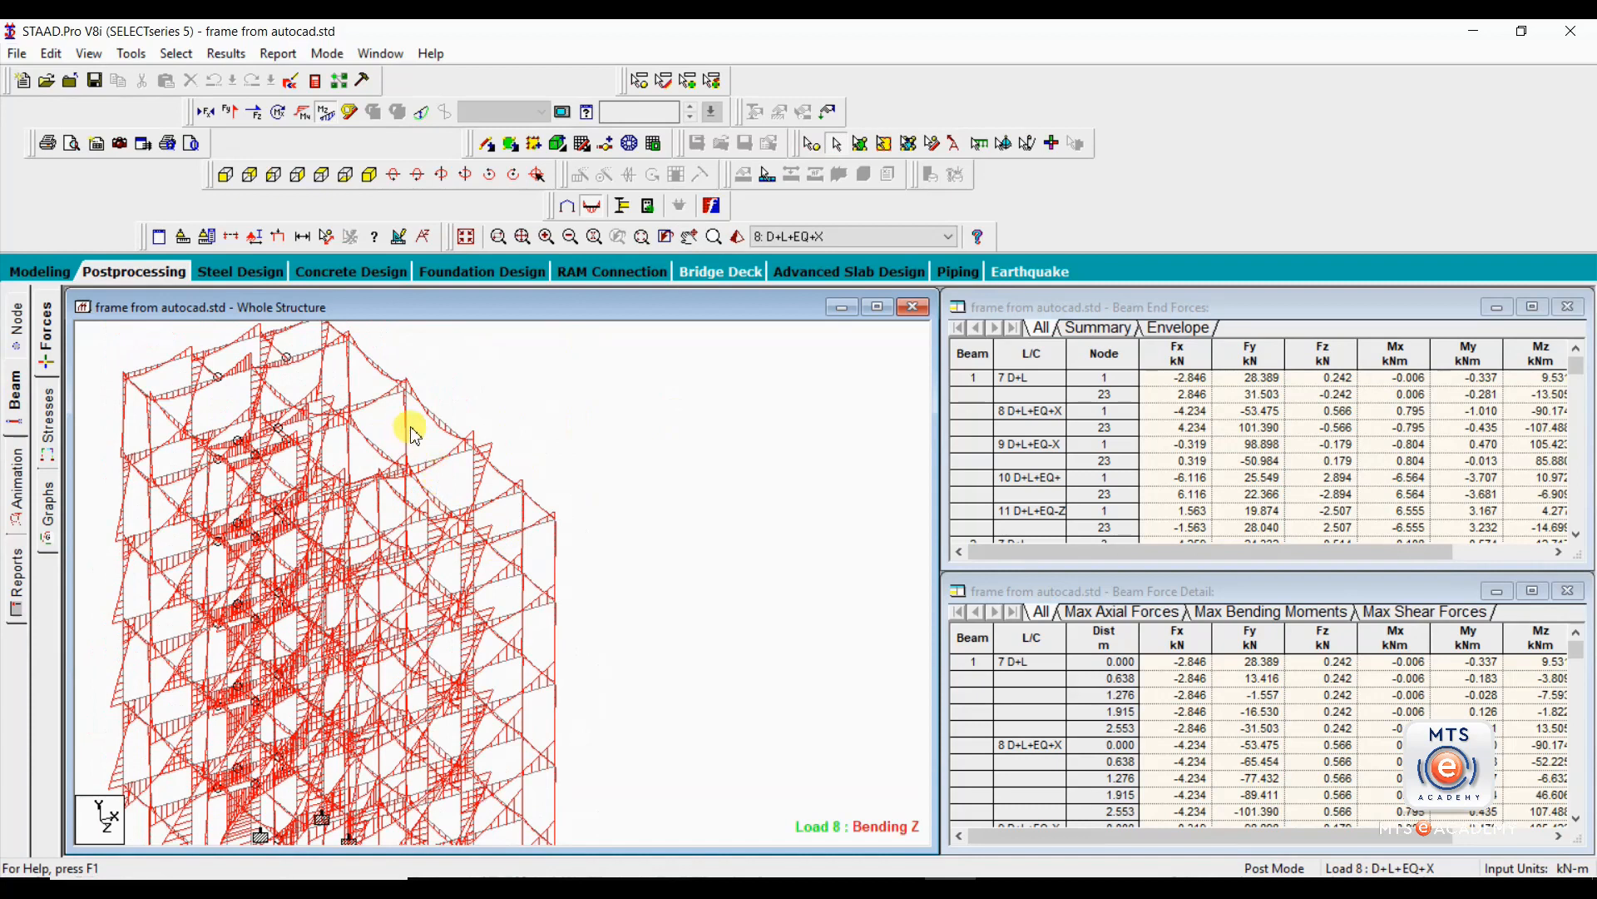
click(438, 417)
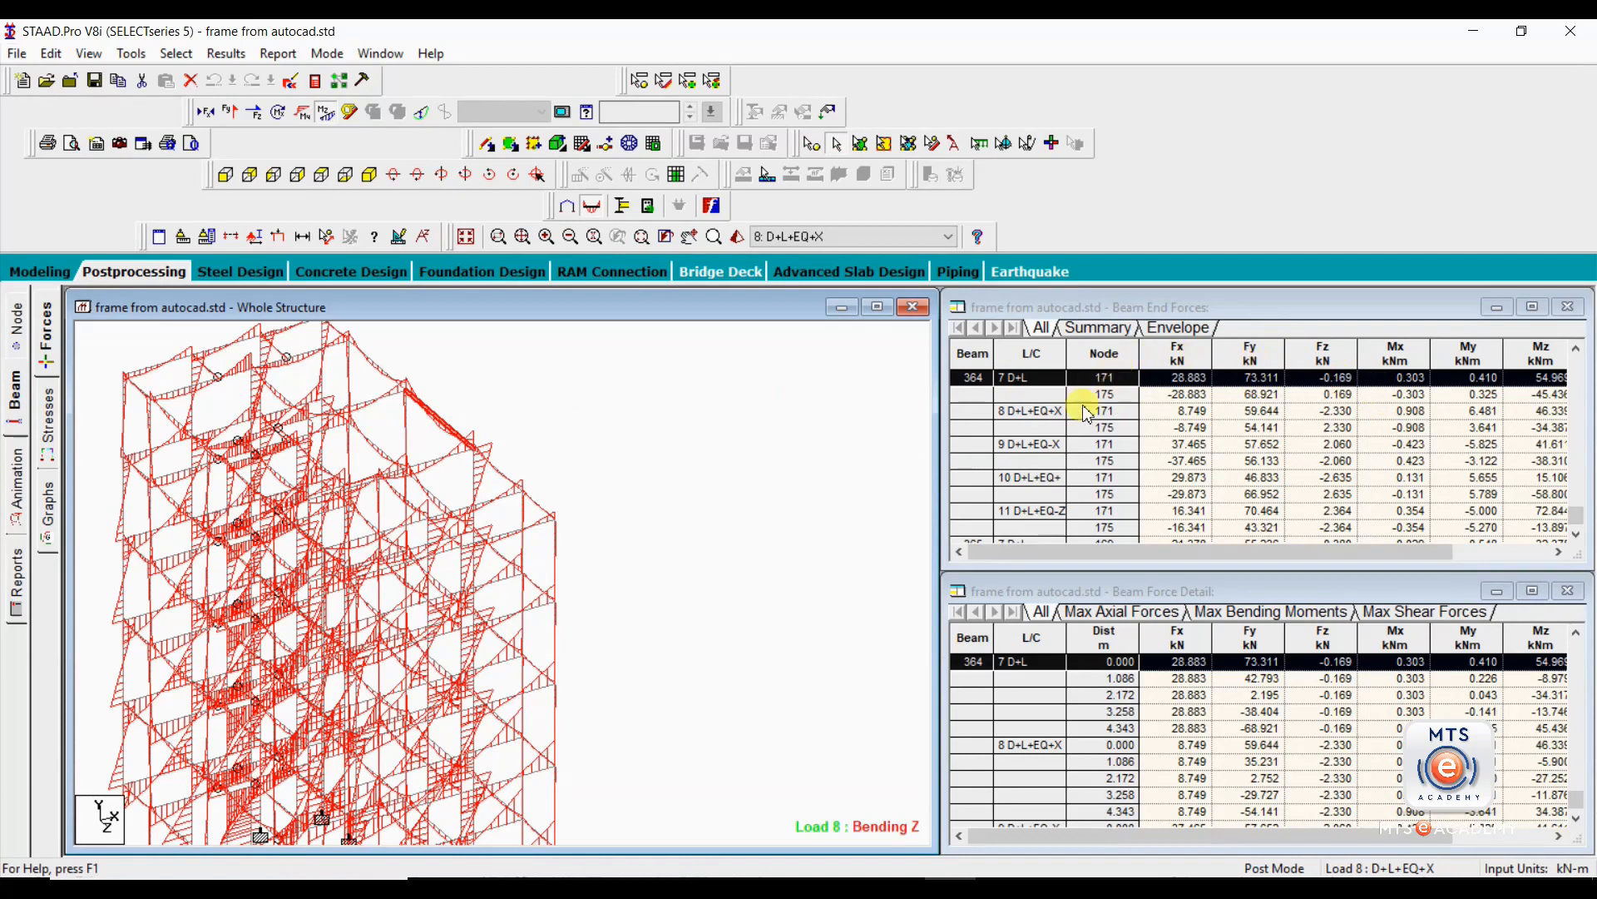
click(440, 421)
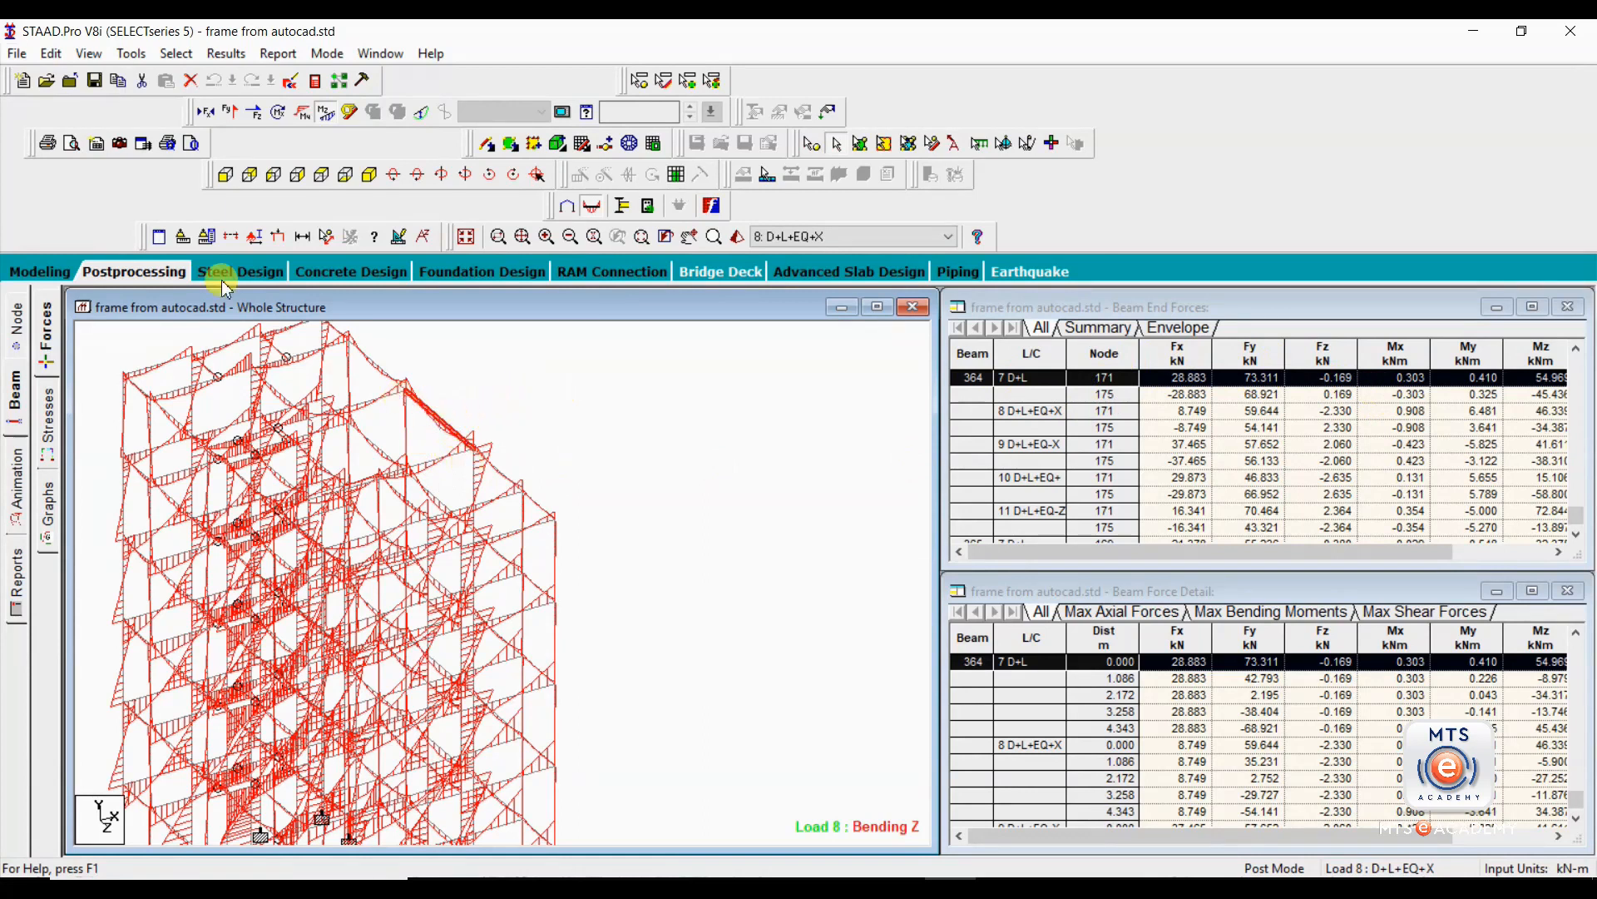
Isolate beam 364 in the structure view and examine its Bending Z diagram under D+L+EQ+X.
click(87, 55)
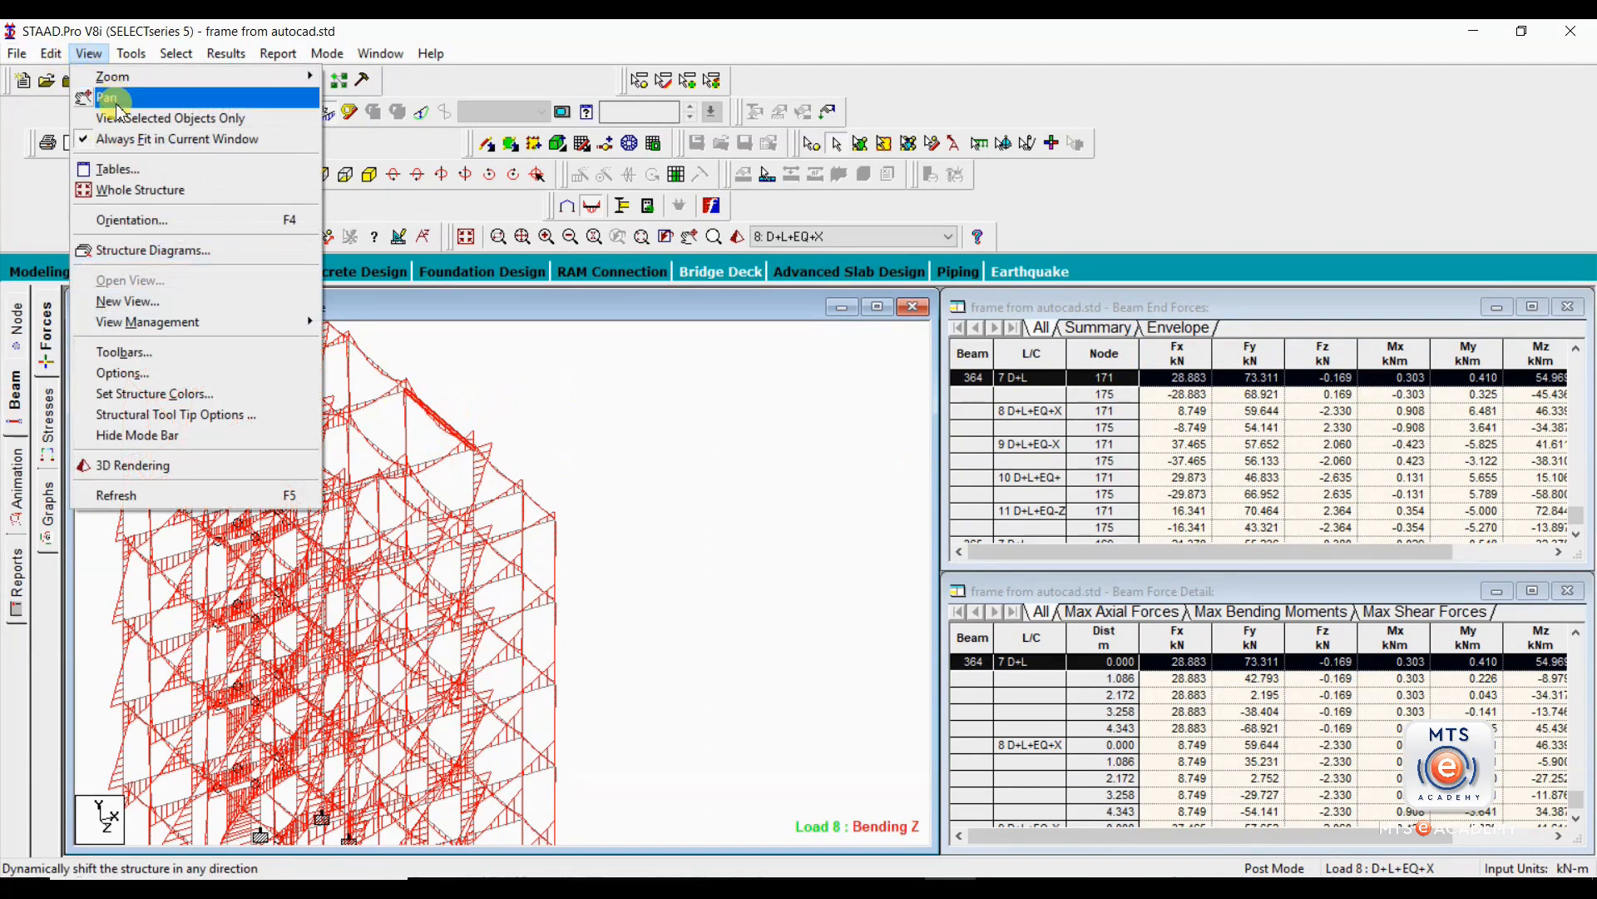
click(118, 119)
scroll(360, 451, up, 2)
middle_drag(423, 381, 446, 574)
scroll(449, 570, up, 2)
middle_drag(489, 482, 436, 557)
scroll(438, 554, up, 3)
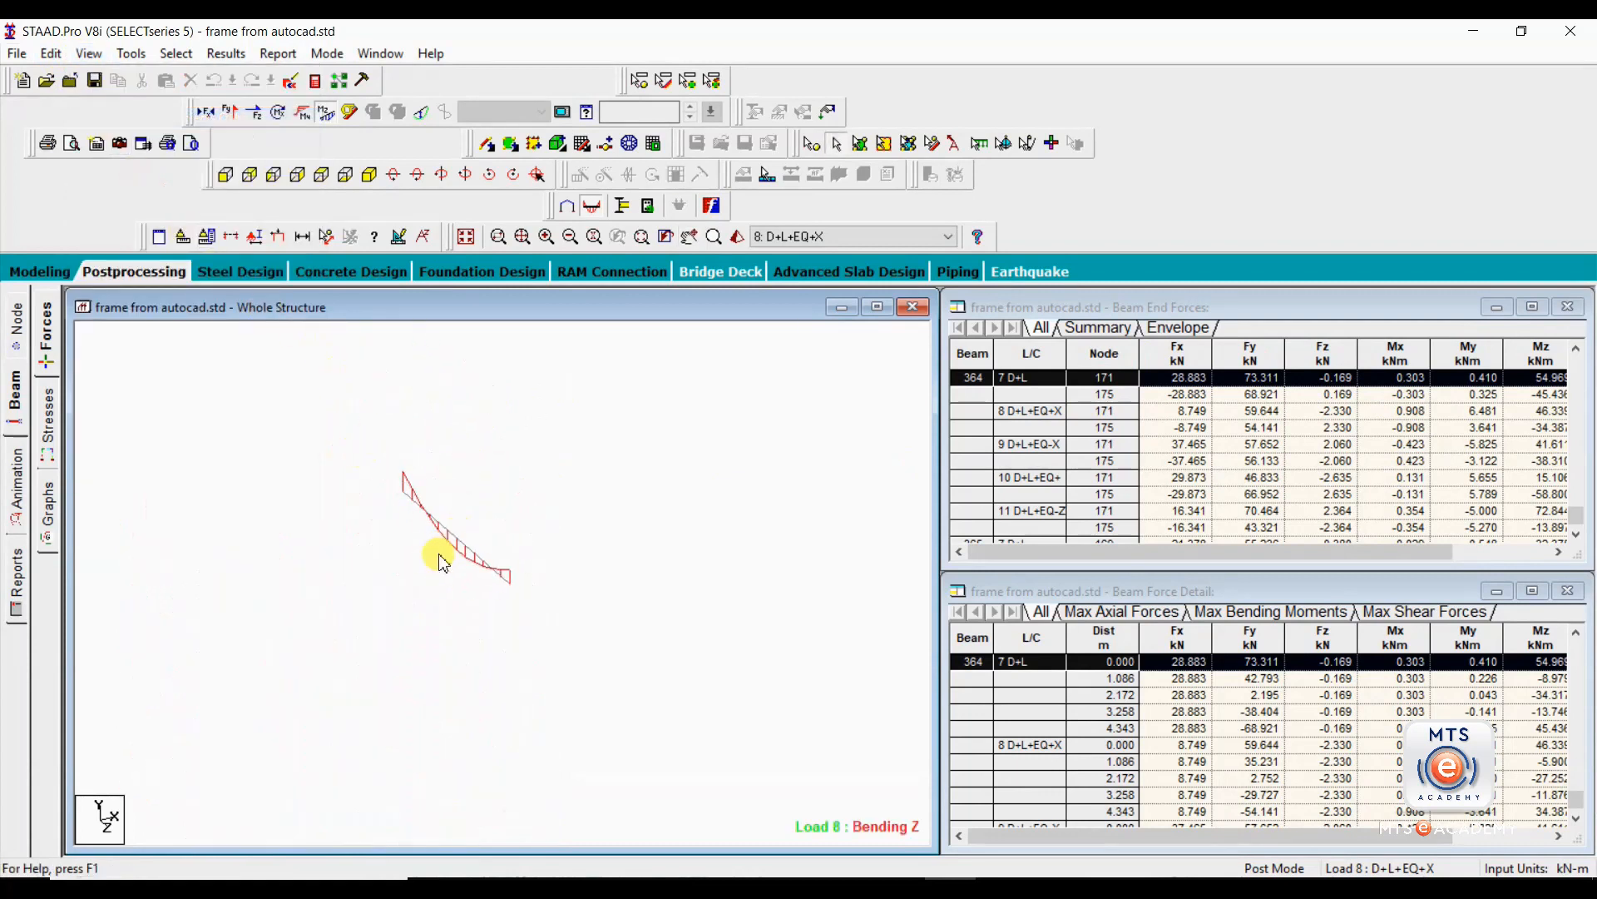
click(468, 508)
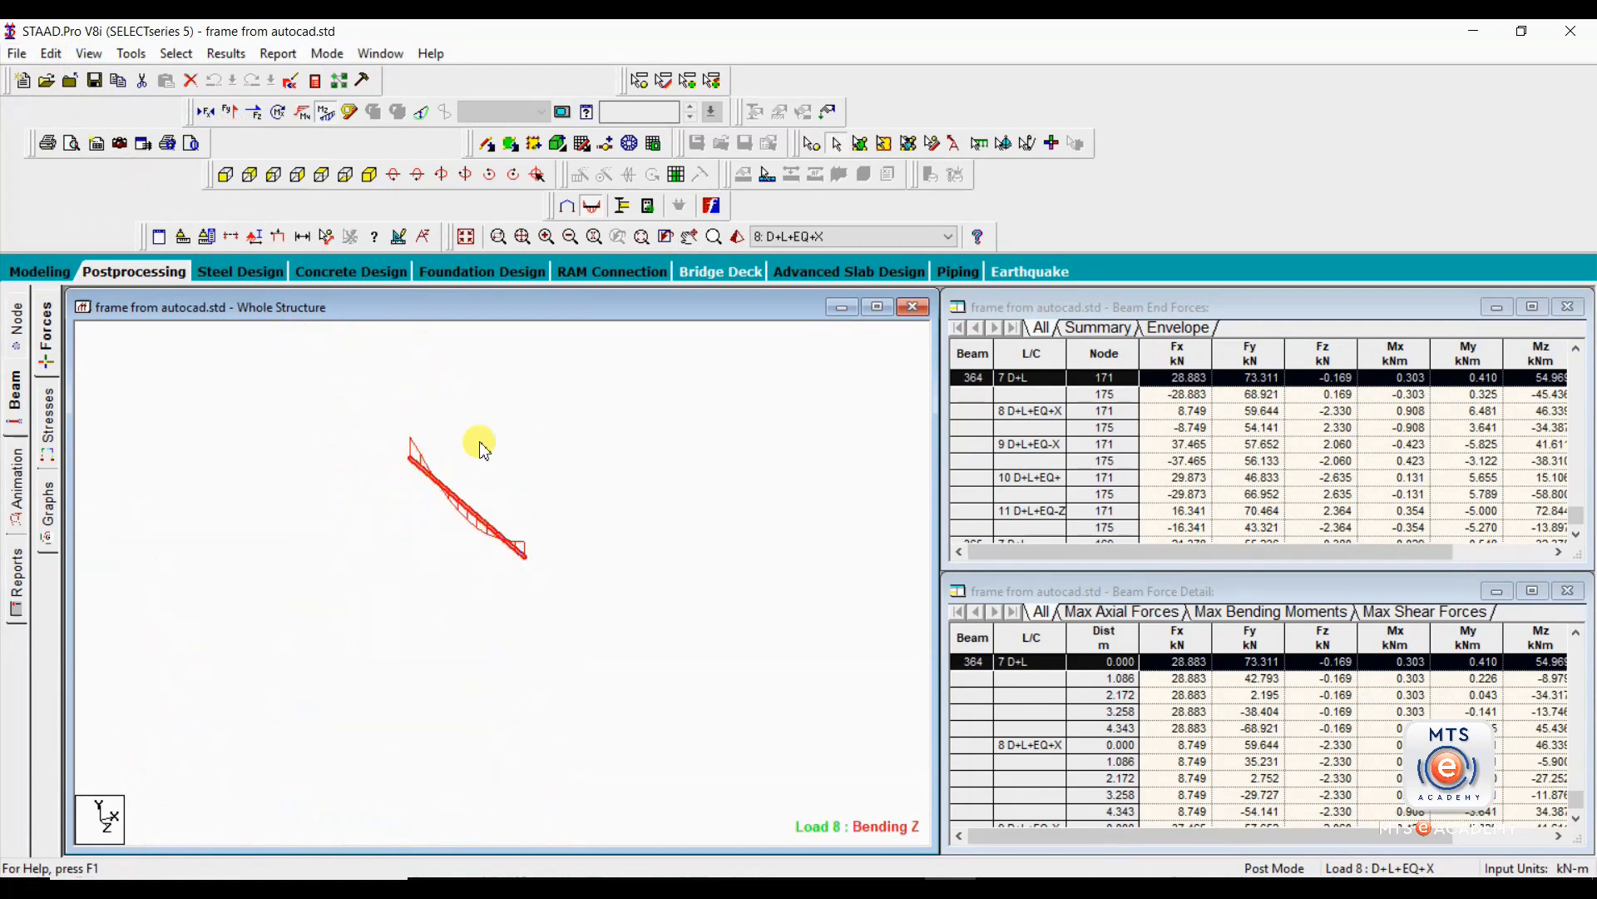
click(713, 419)
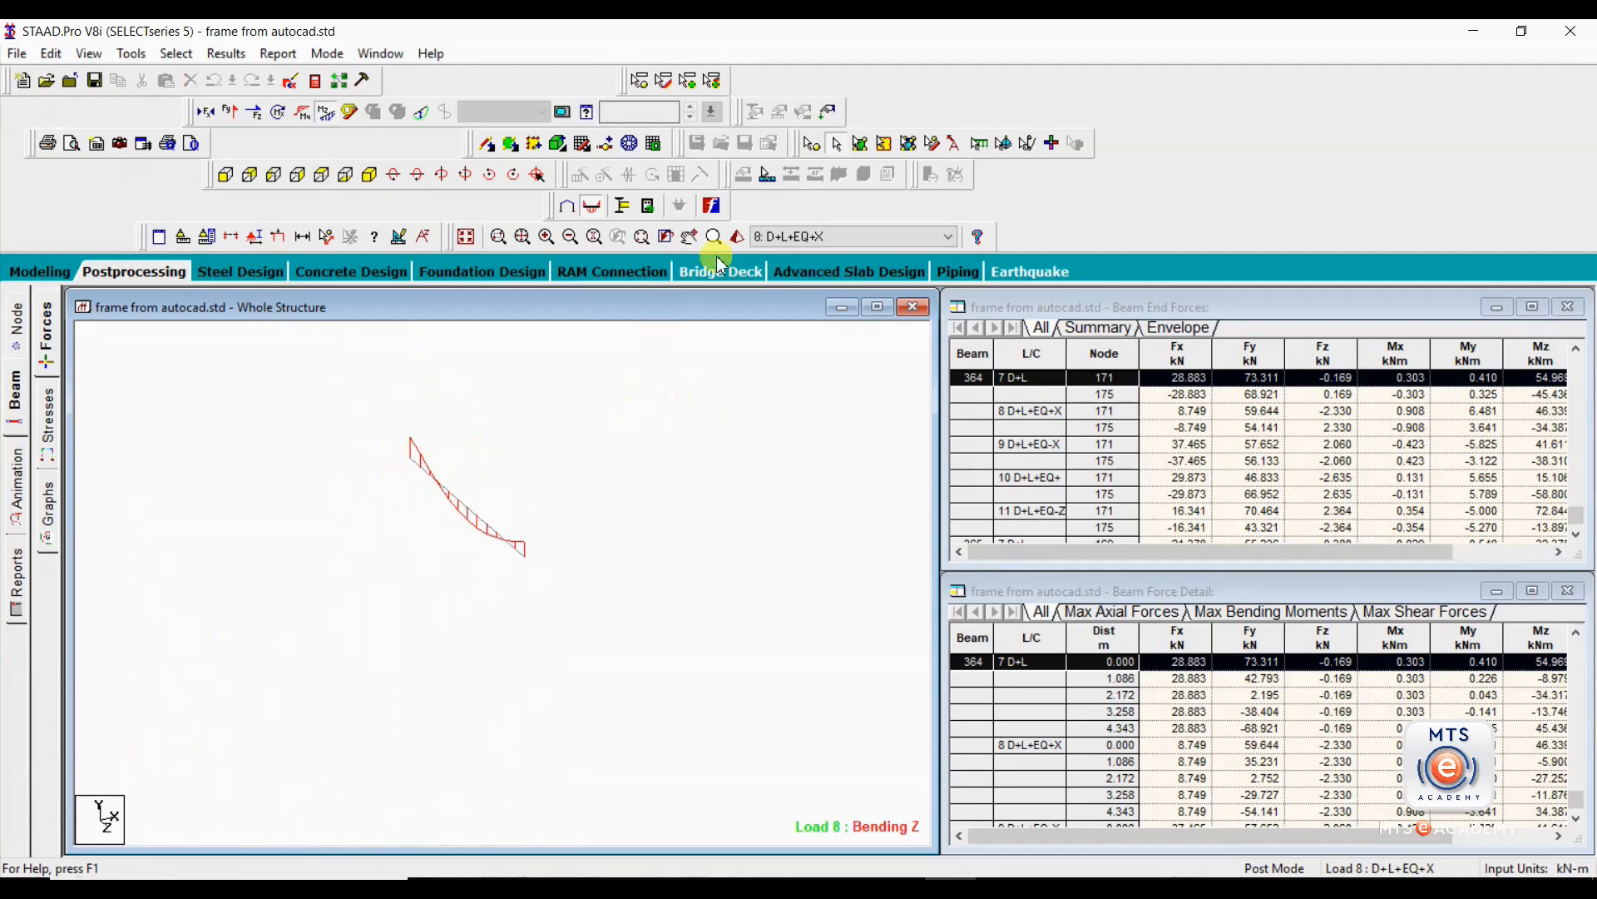
Review beam 364's end forces at node 171 for load combinations 7 to 11.
click(812, 145)
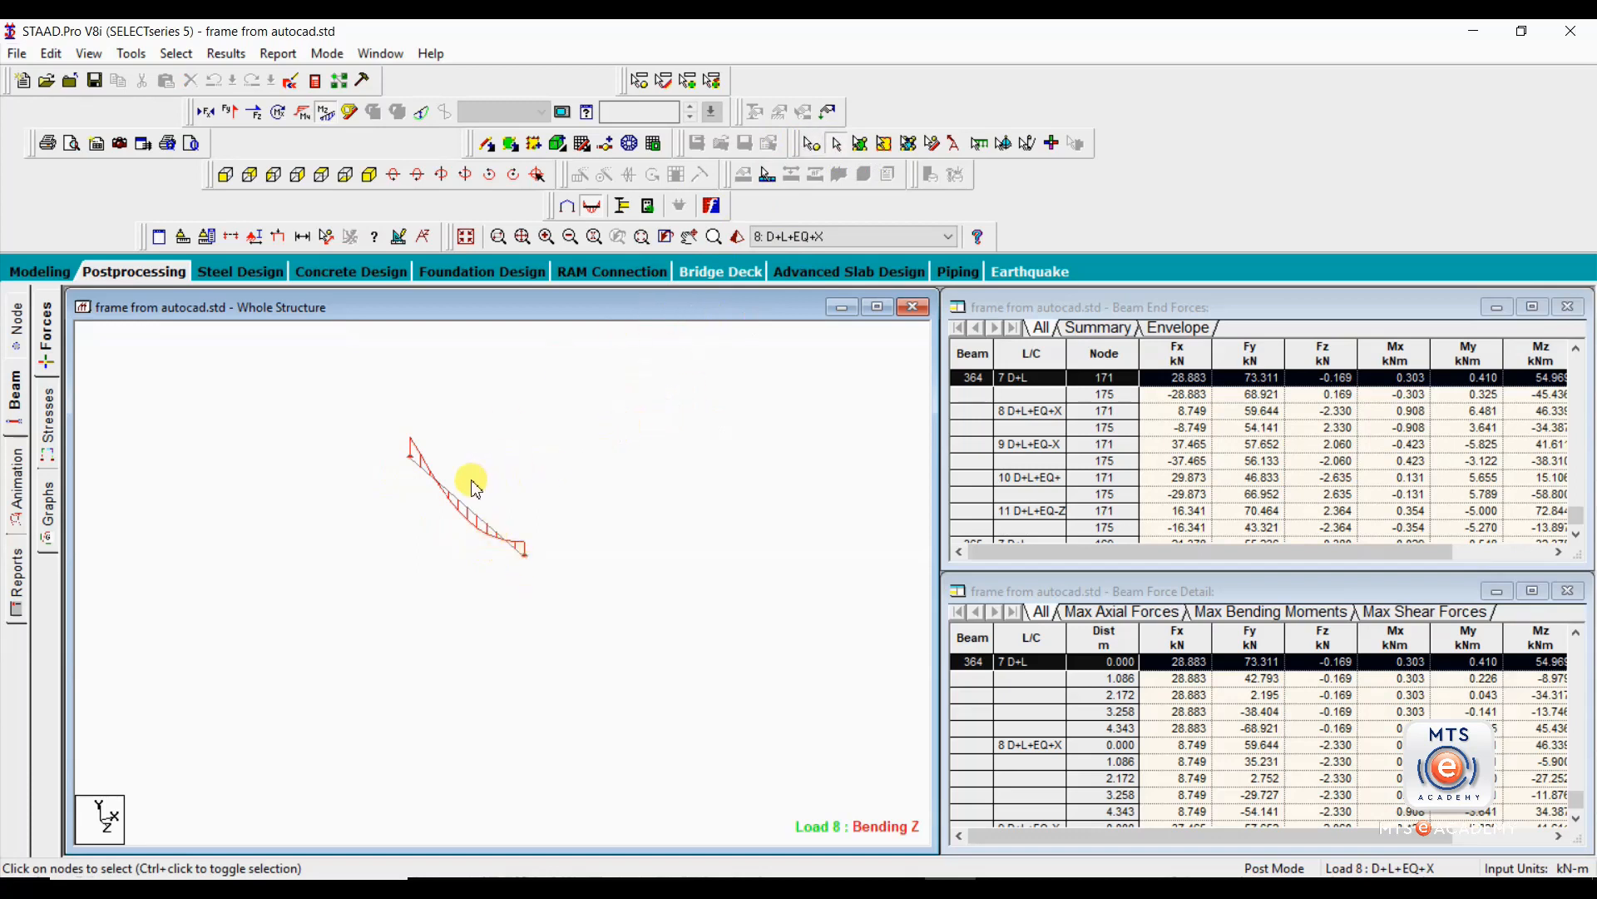
click(467, 507)
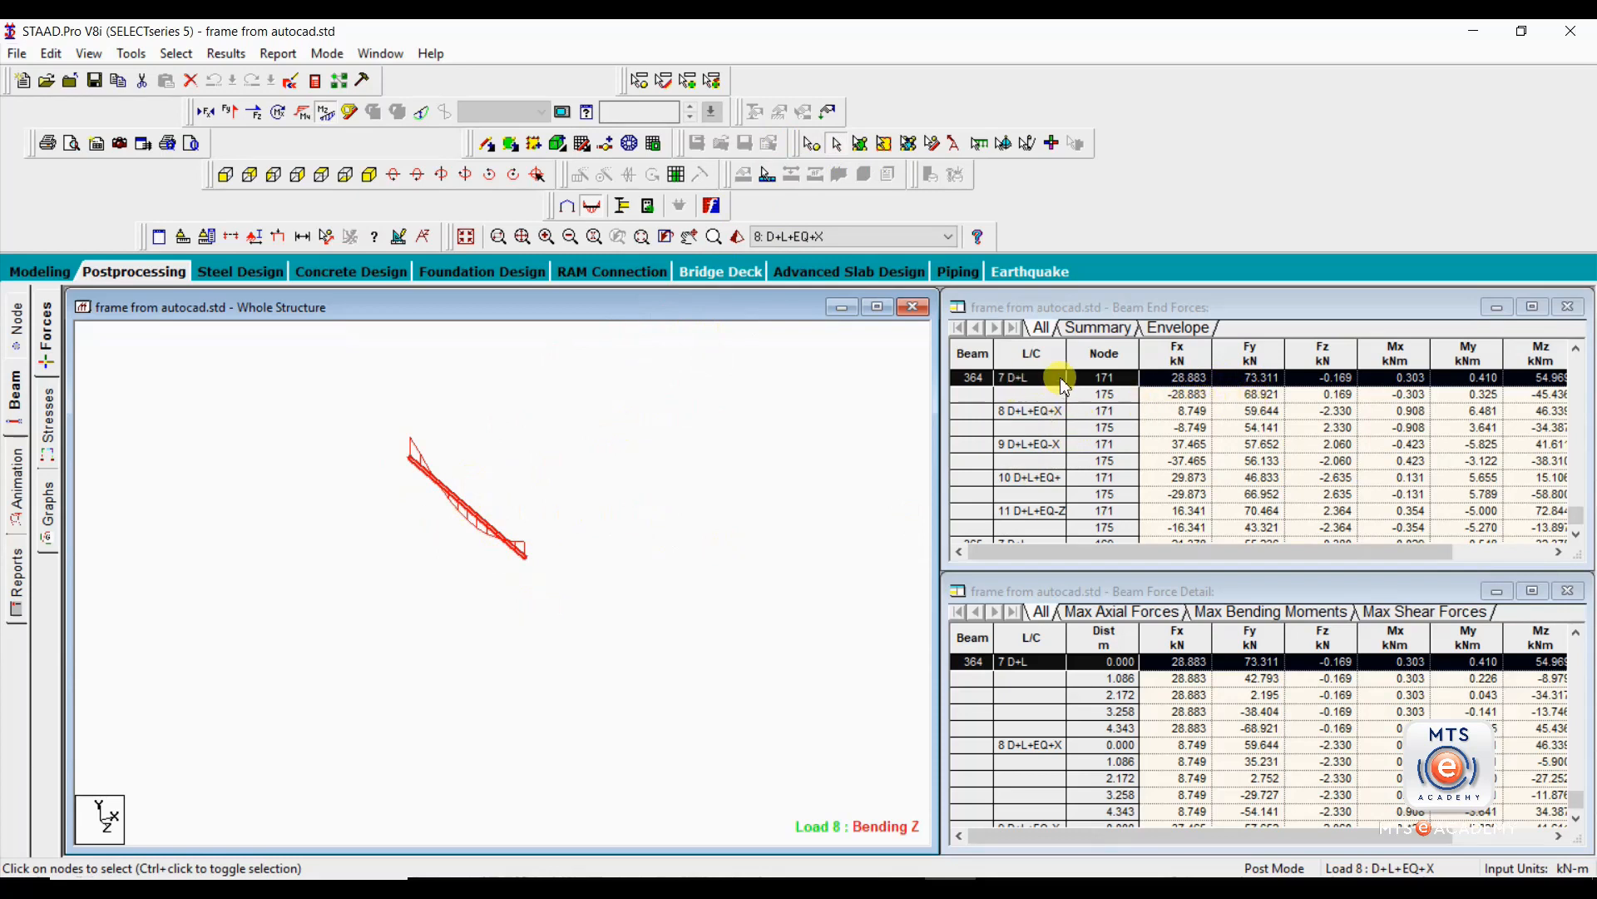
click(1070, 415)
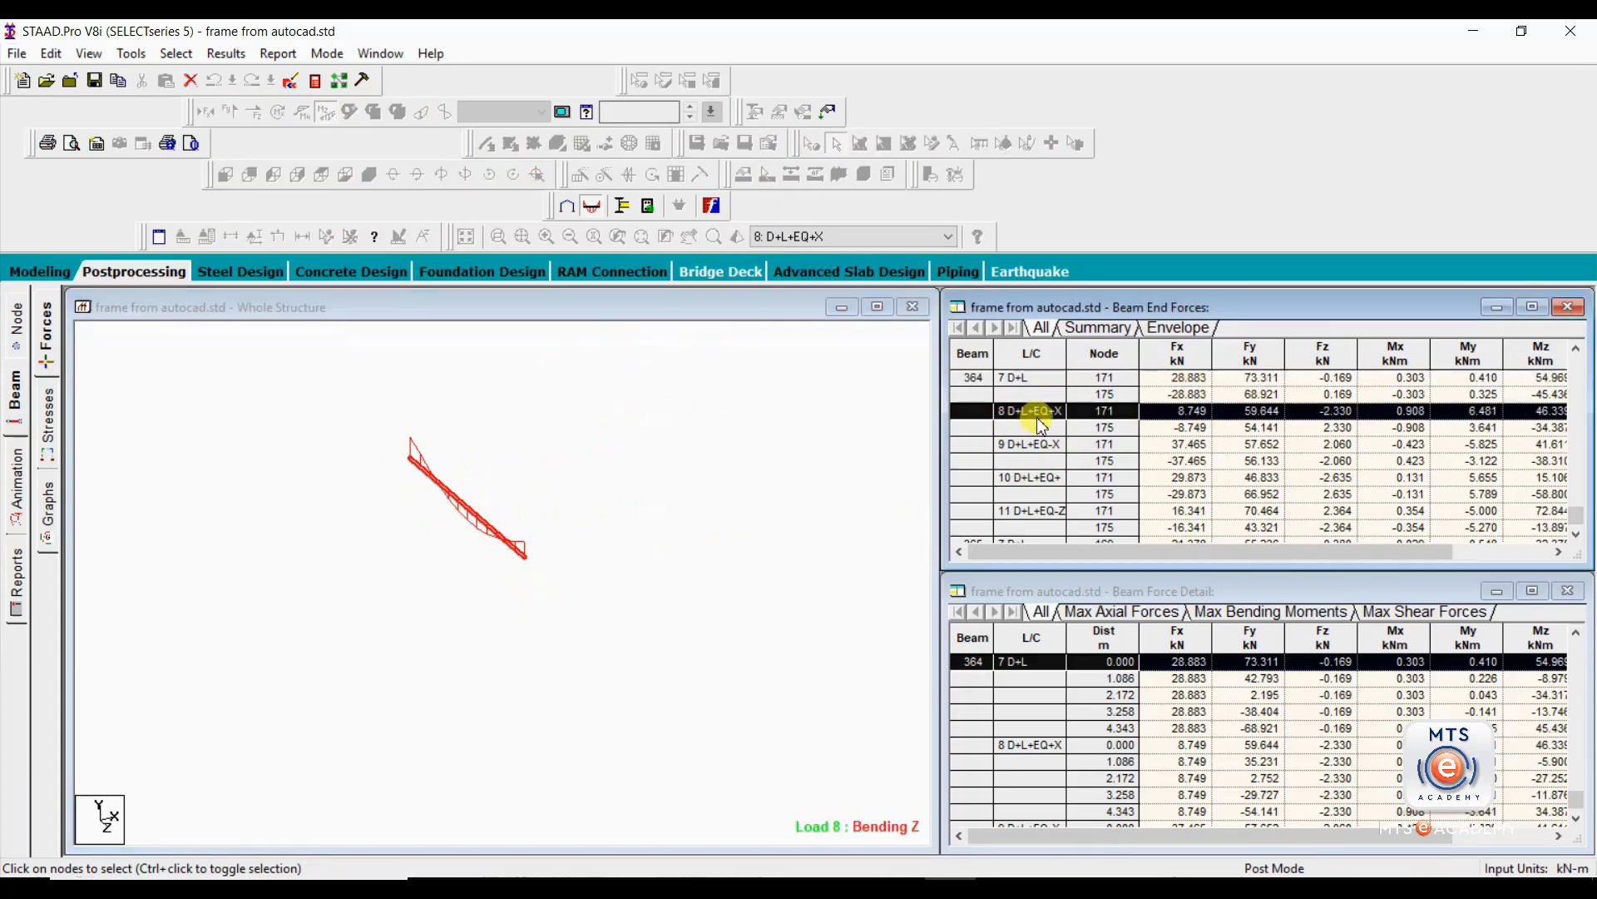
click(963, 443)
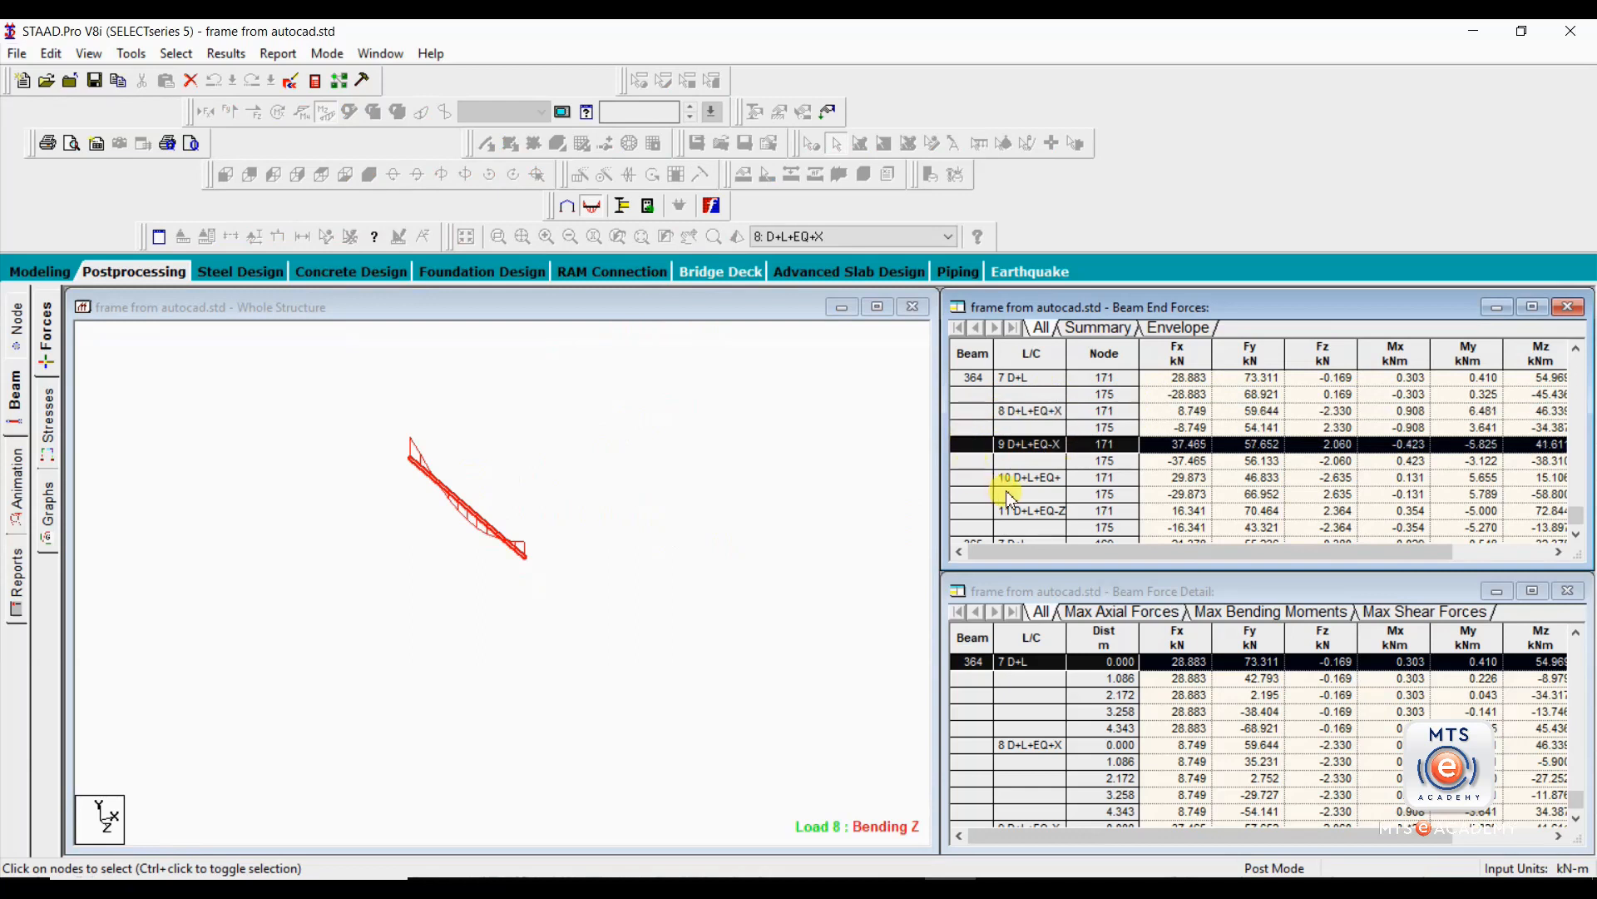
click(975, 478)
click(965, 509)
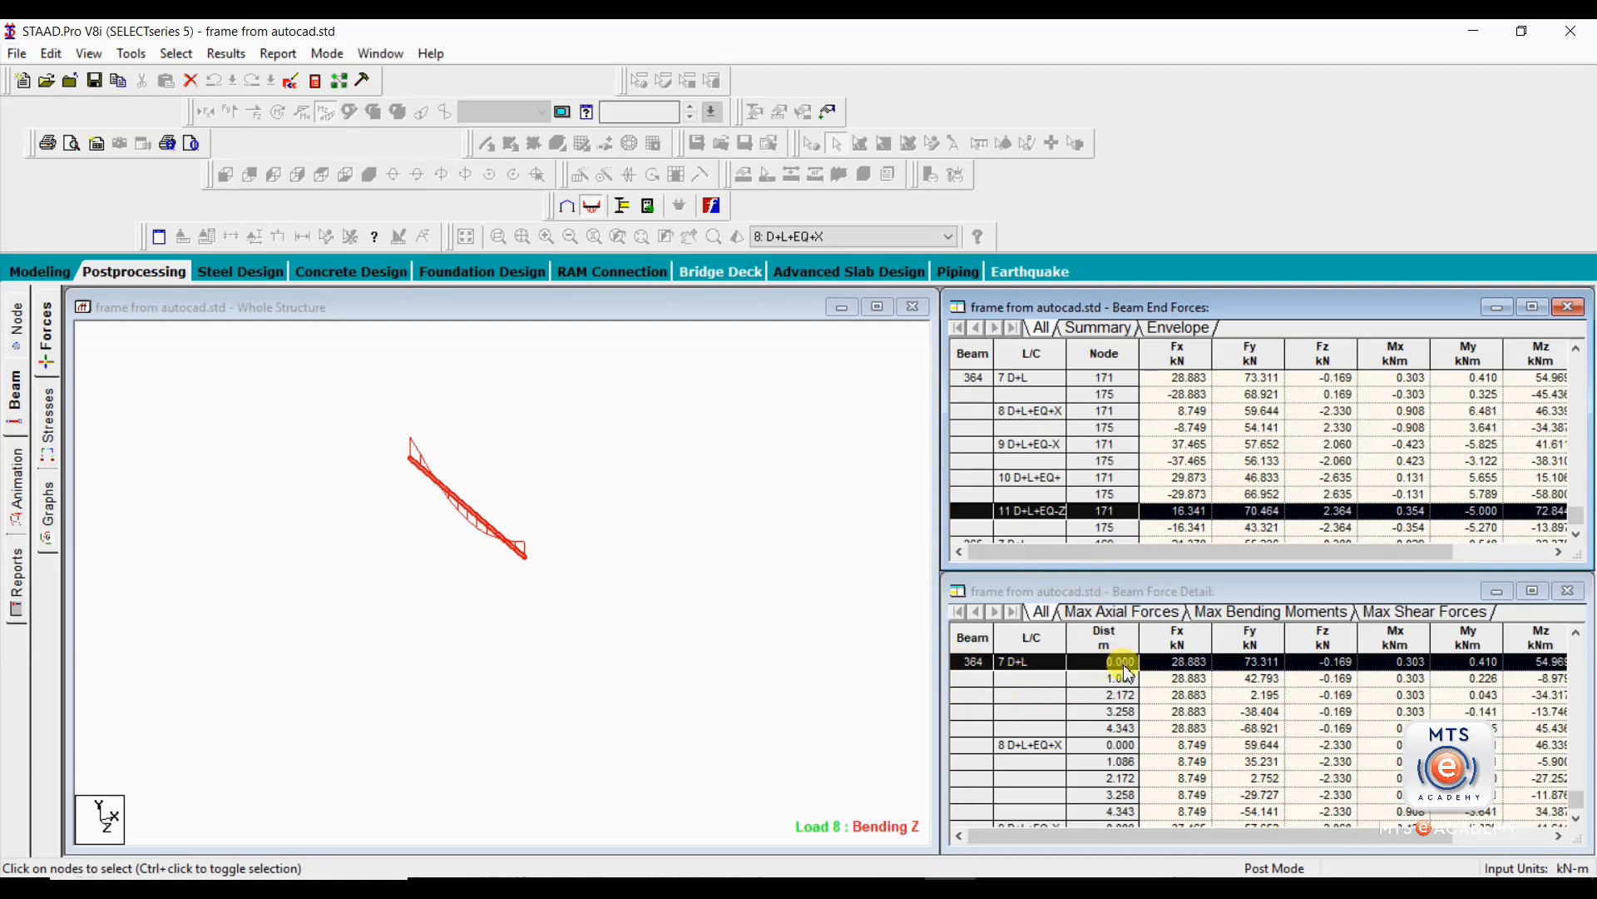
click(1104, 382)
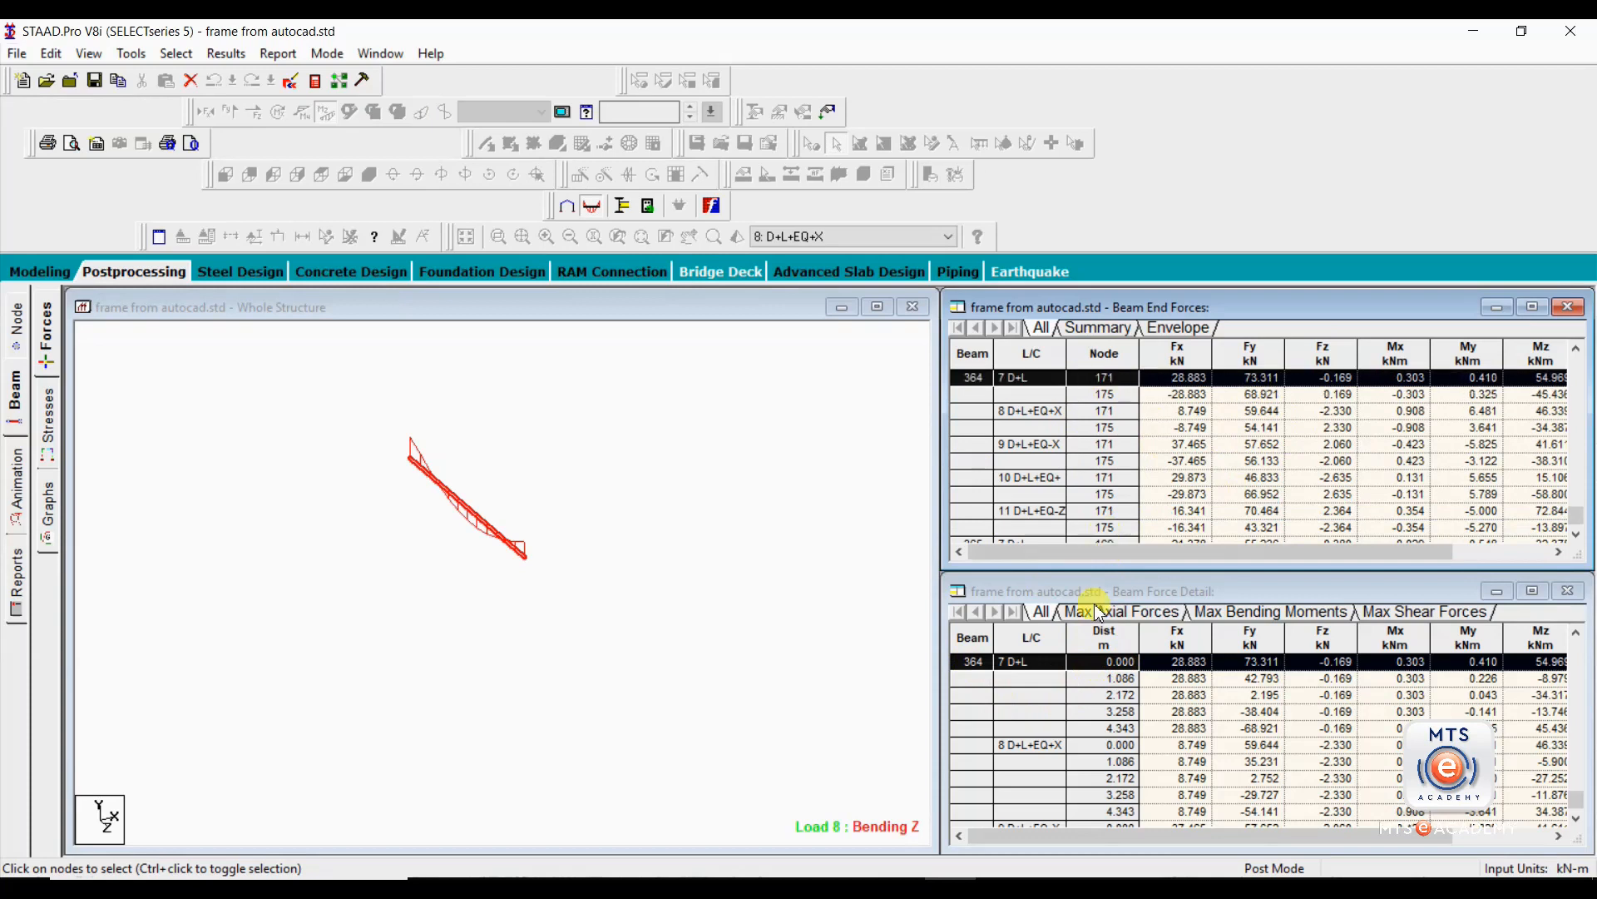
Review beam 364's detailed forces under D+L at the stations along its length, then deselect the beam.
click(1101, 685)
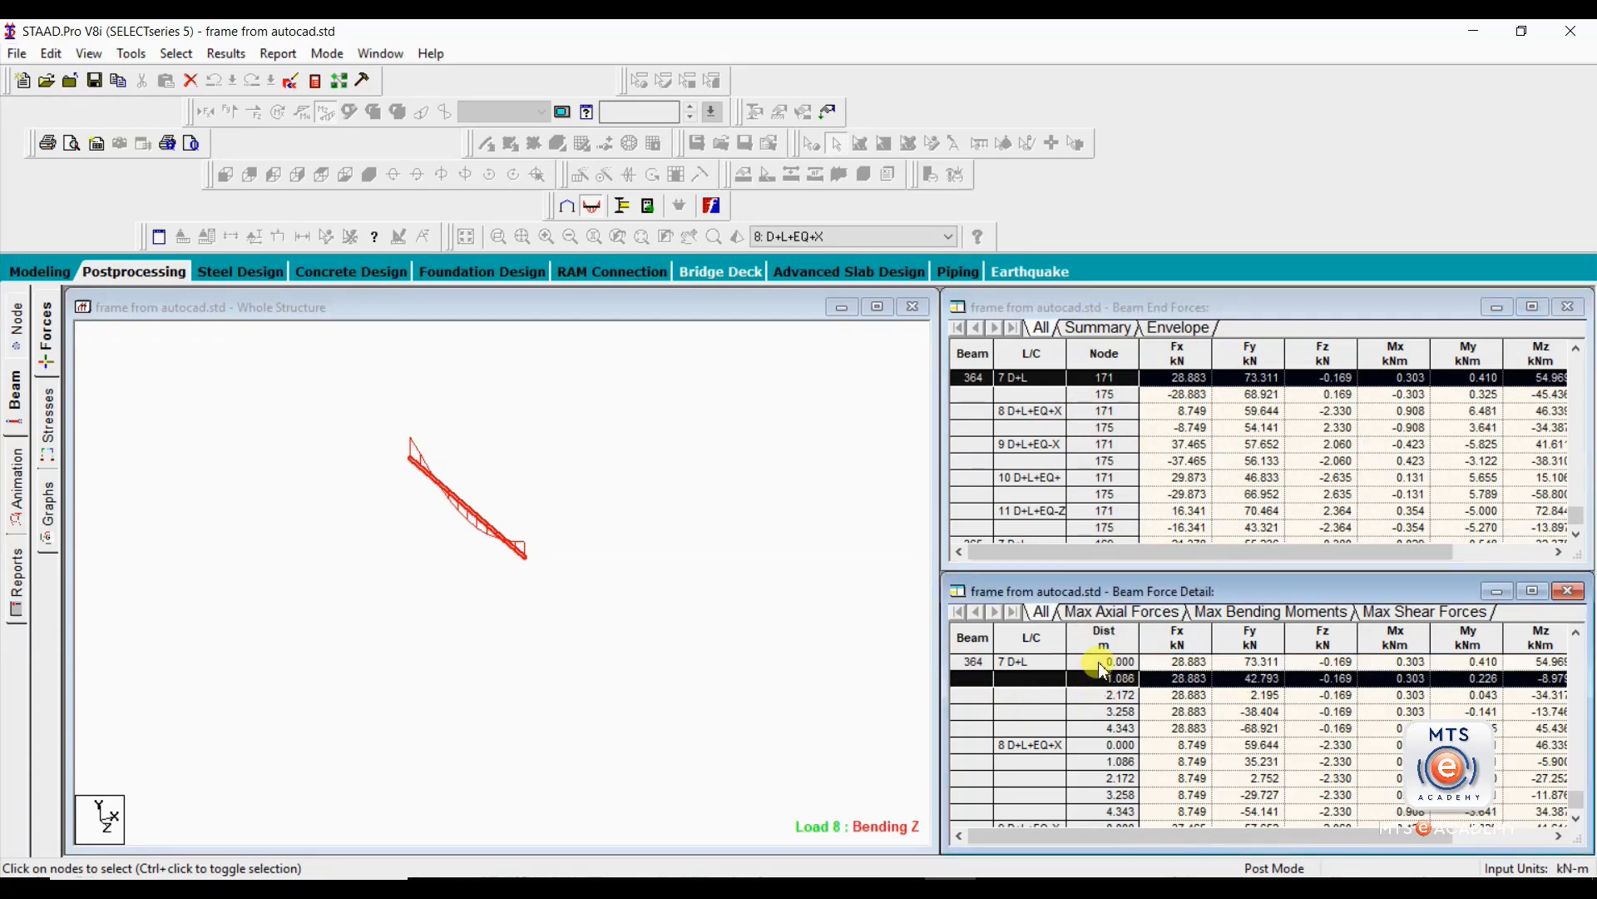
click(1104, 663)
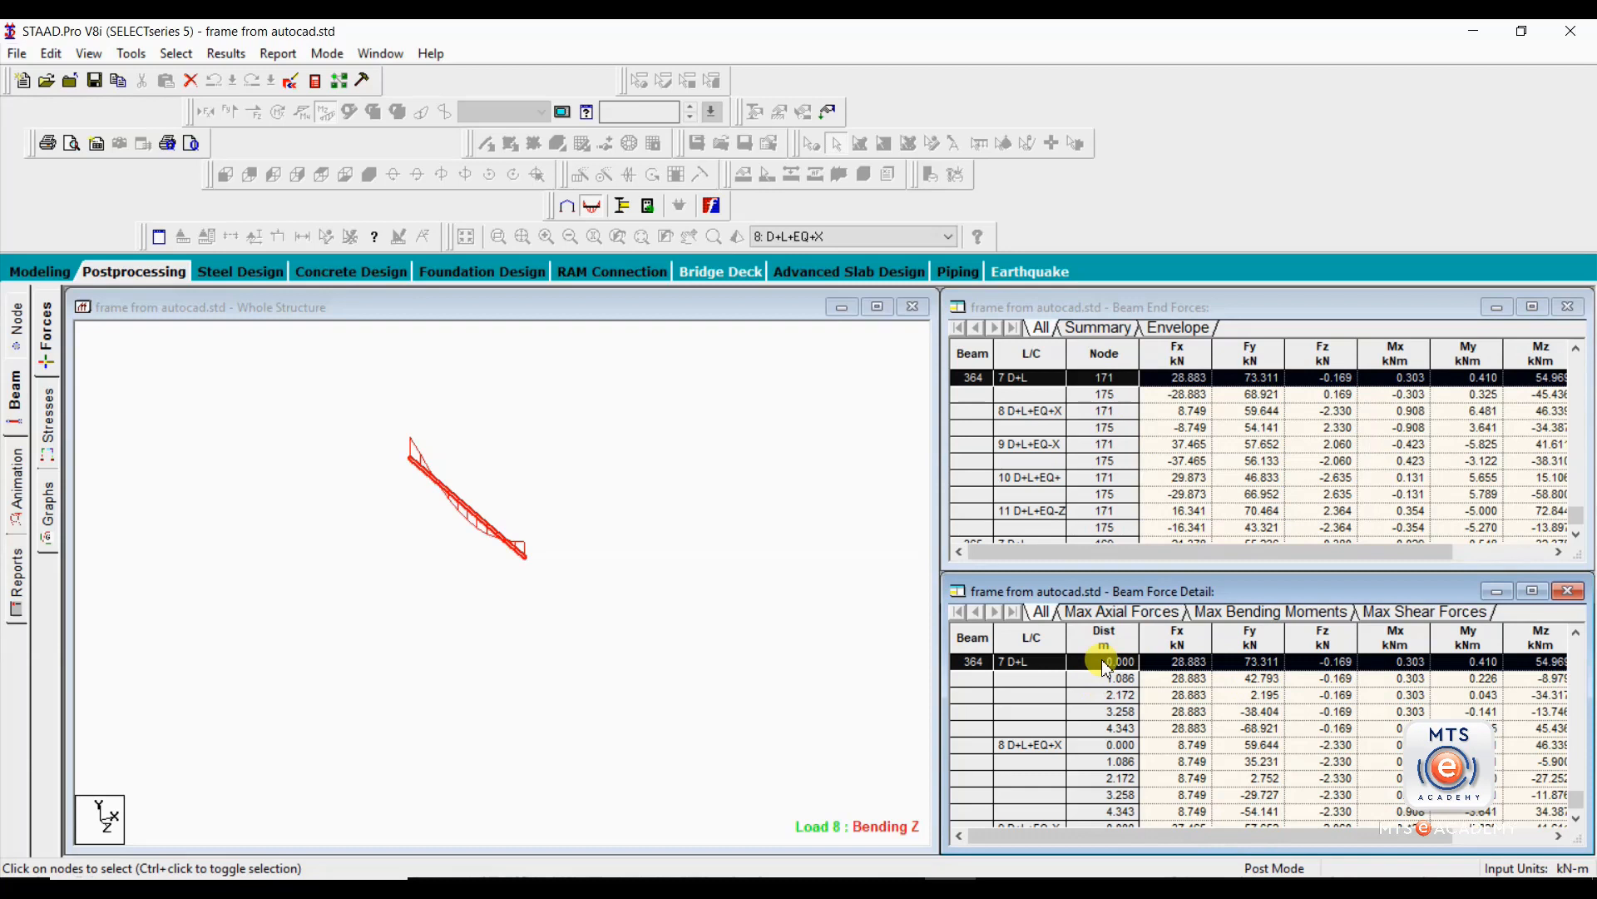
click(1101, 730)
key(Up)
key(Up)
key(Up)
key(Up)
click(516, 491)
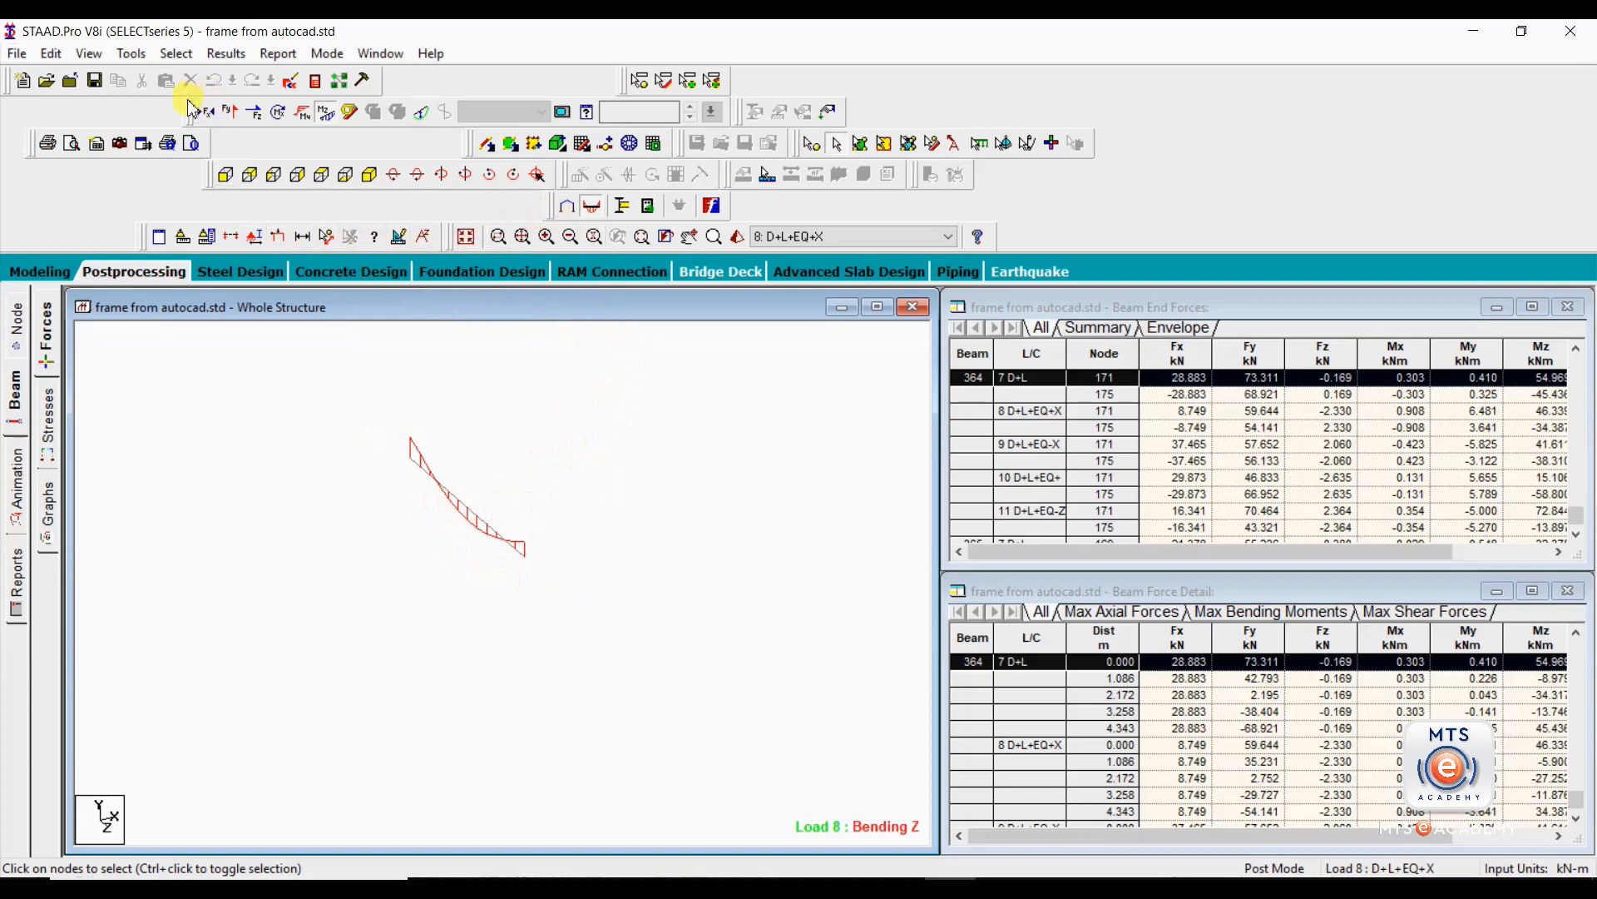
Display the isolated beam's Shear Y diagram, compare it with Bending Z, and leave only Shear Y shown.
drag(191, 116, 196, 284)
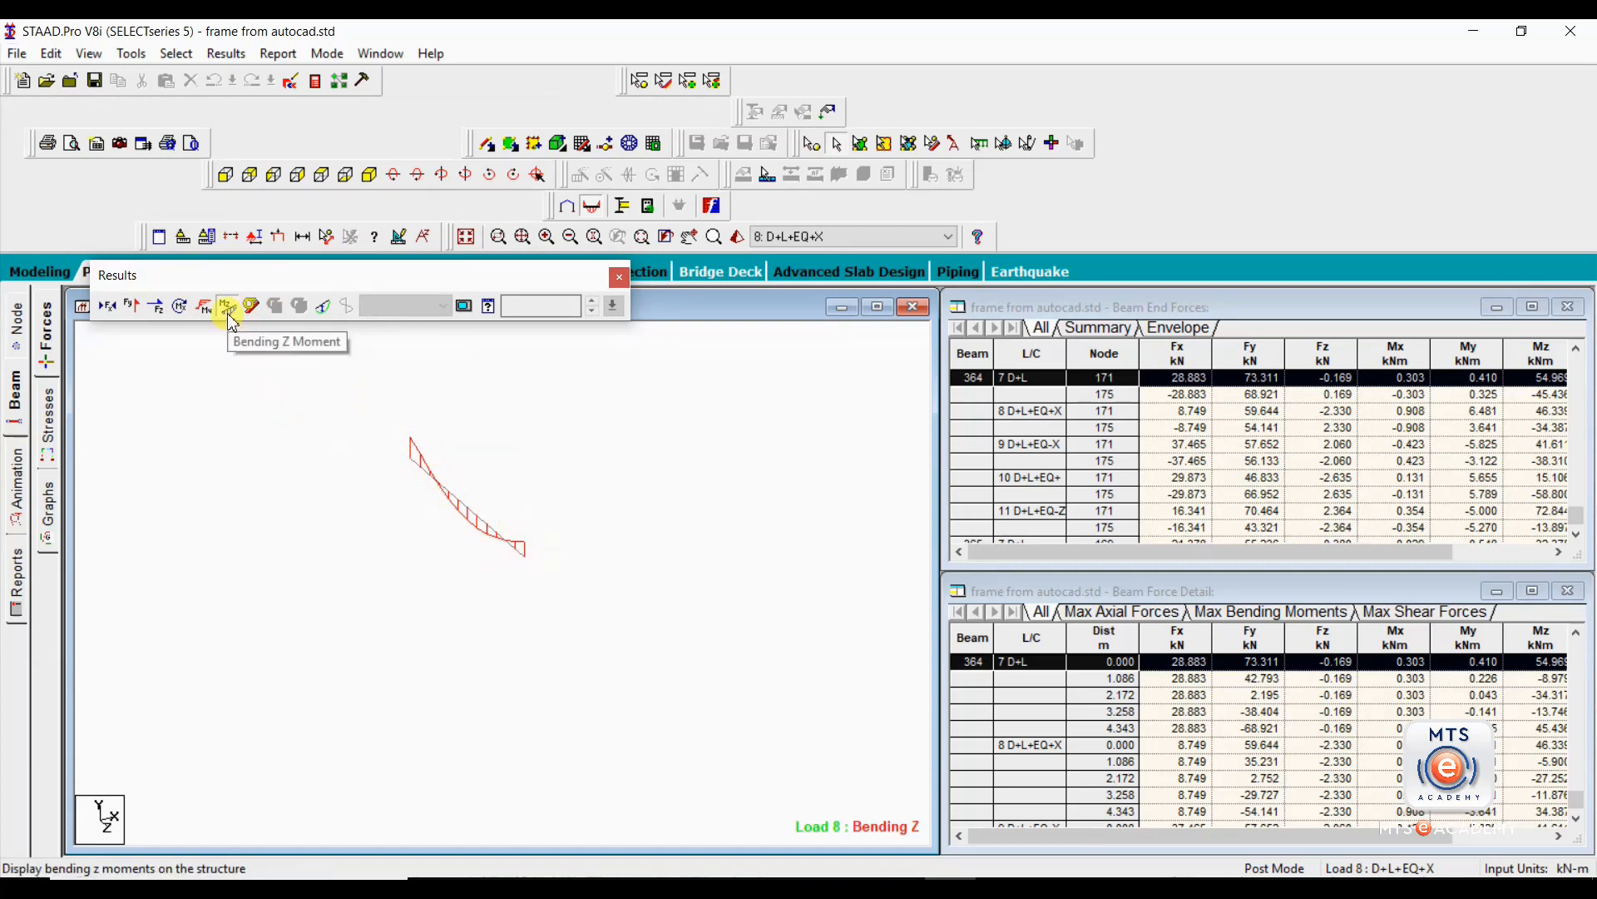
click(133, 306)
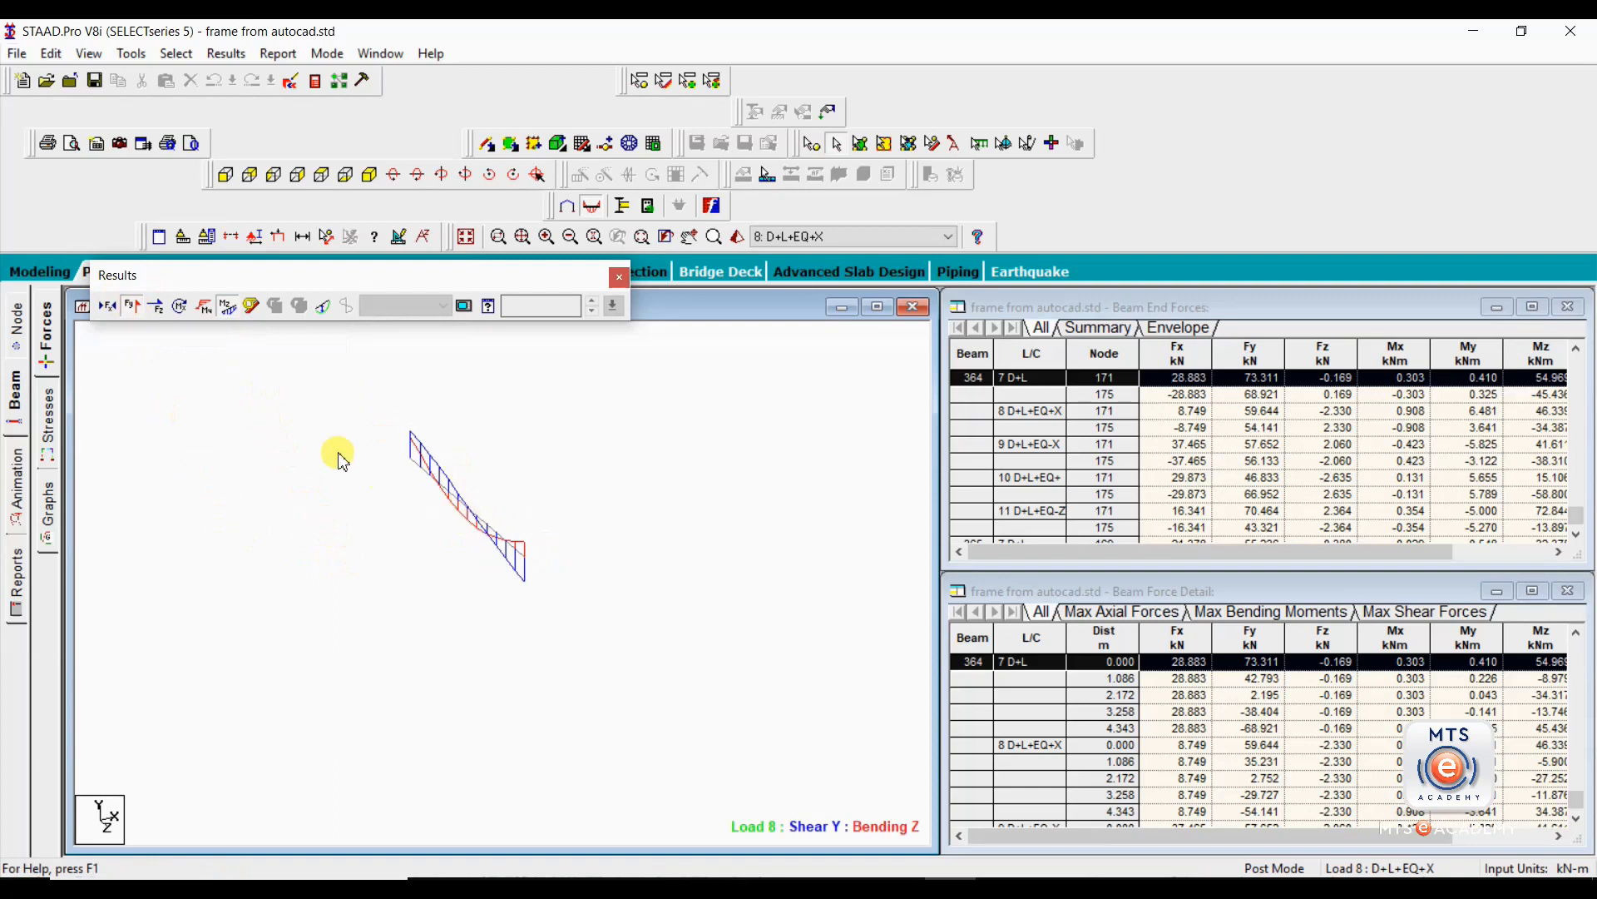
click(229, 309)
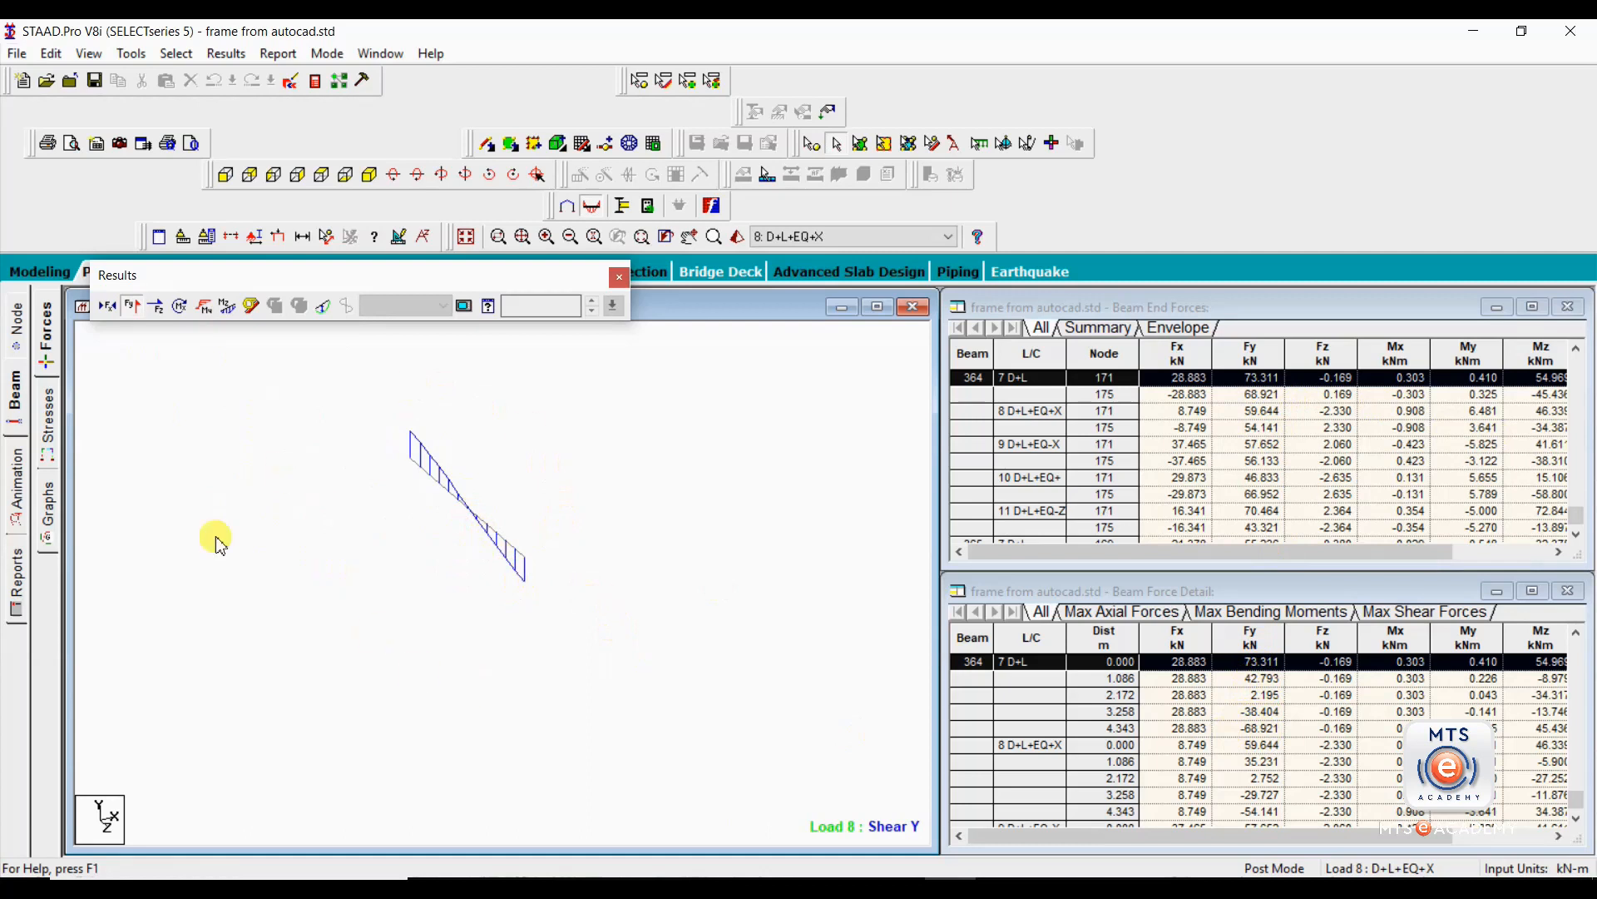
middle_drag(613, 446, 581, 497)
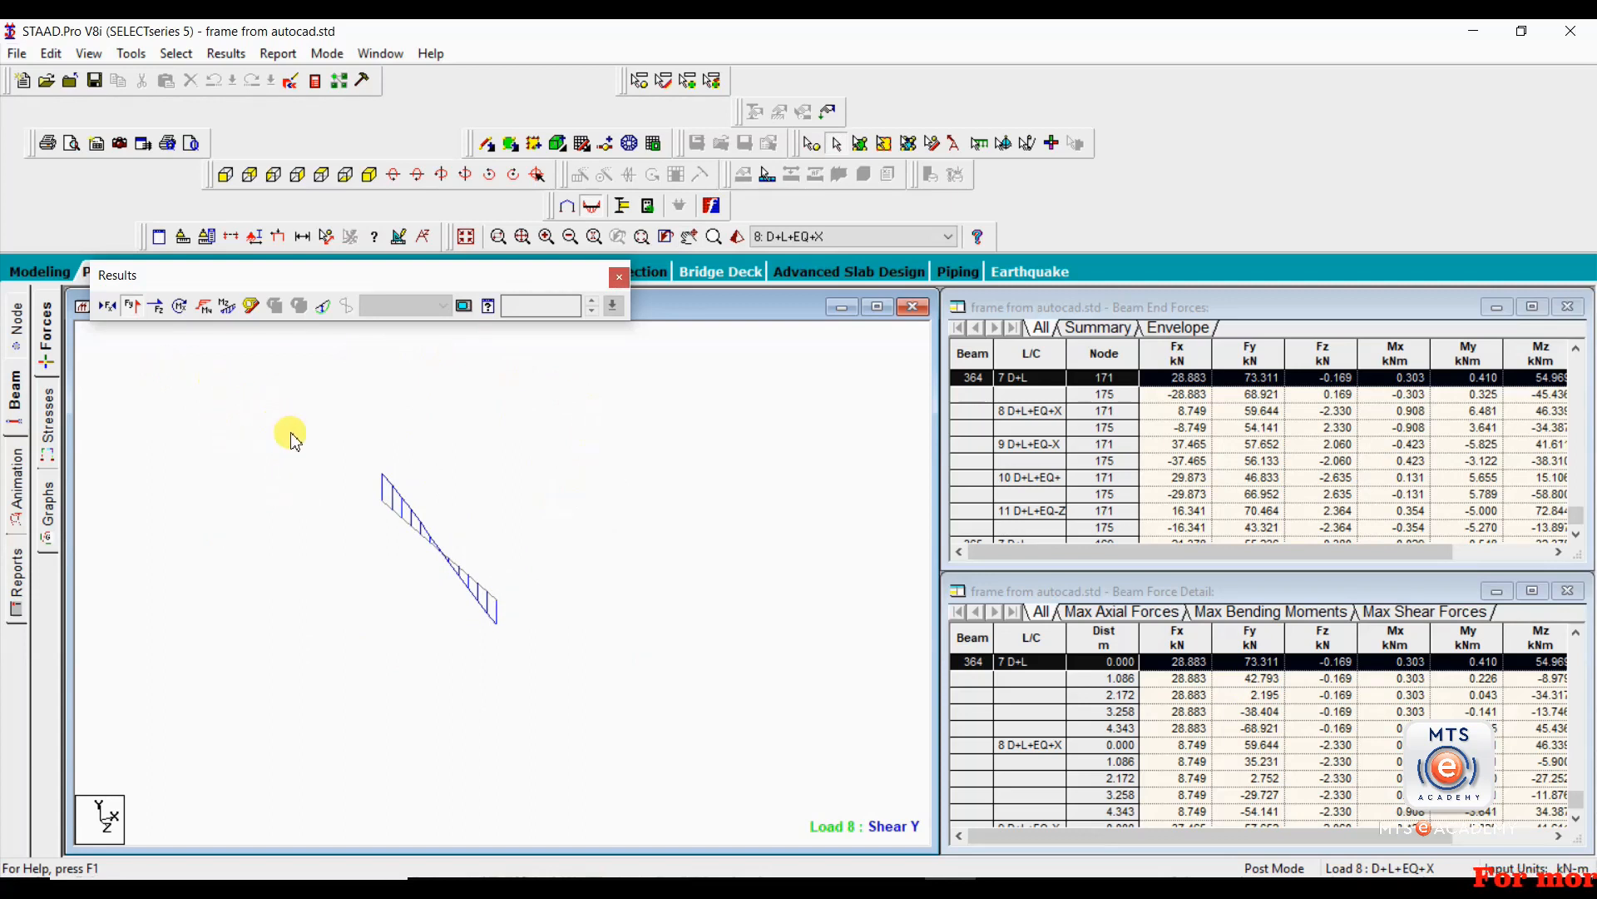
click(225, 307)
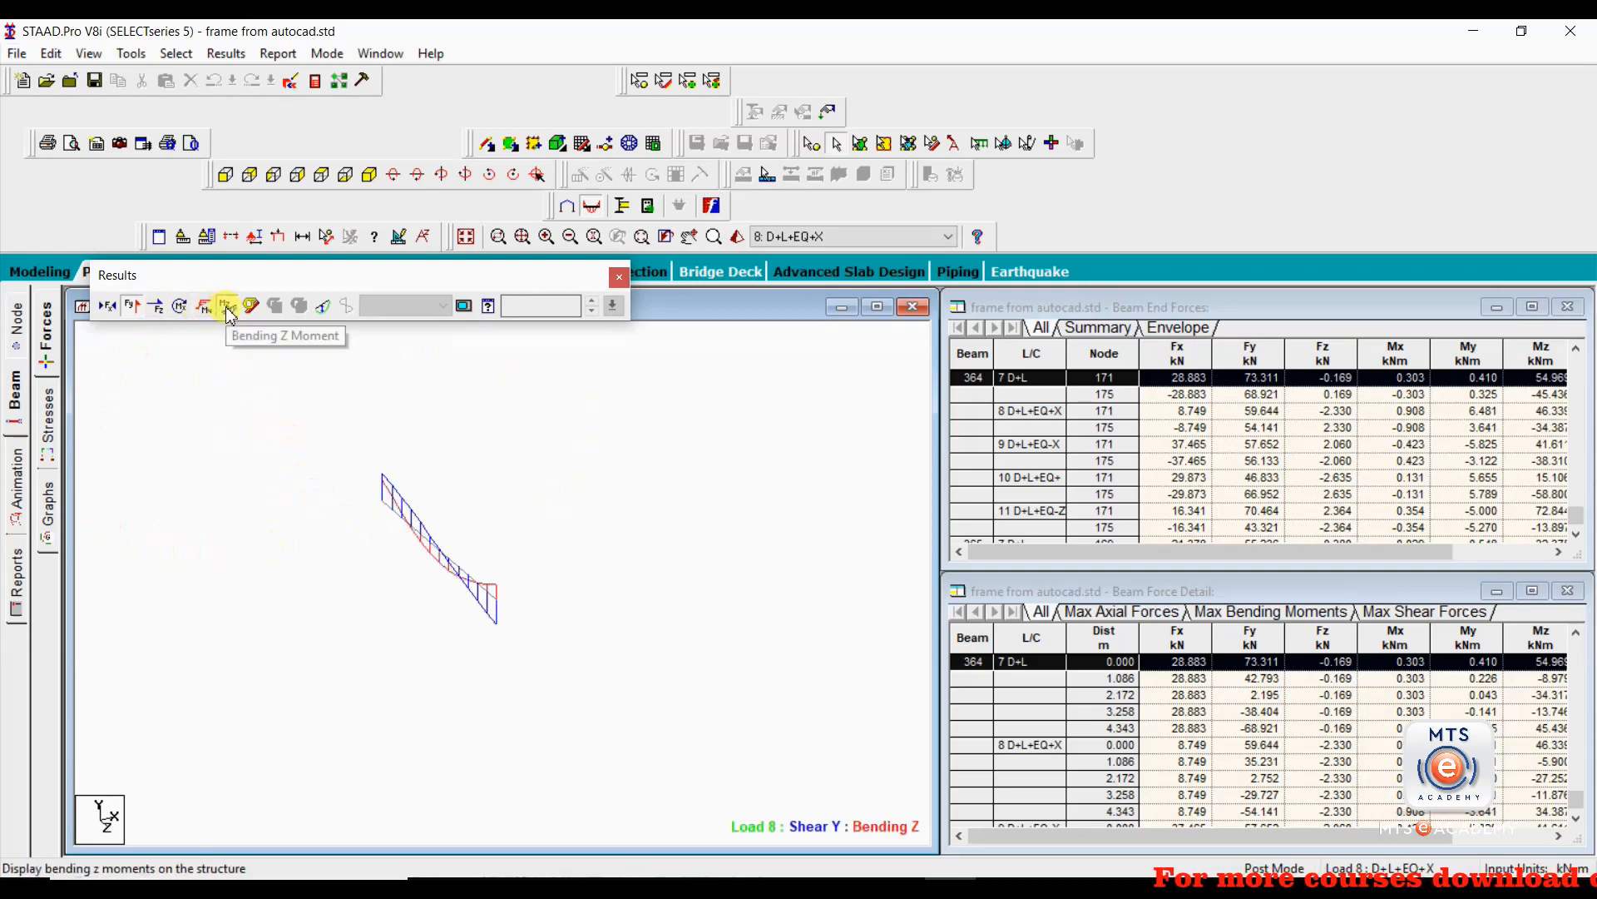
click(224, 313)
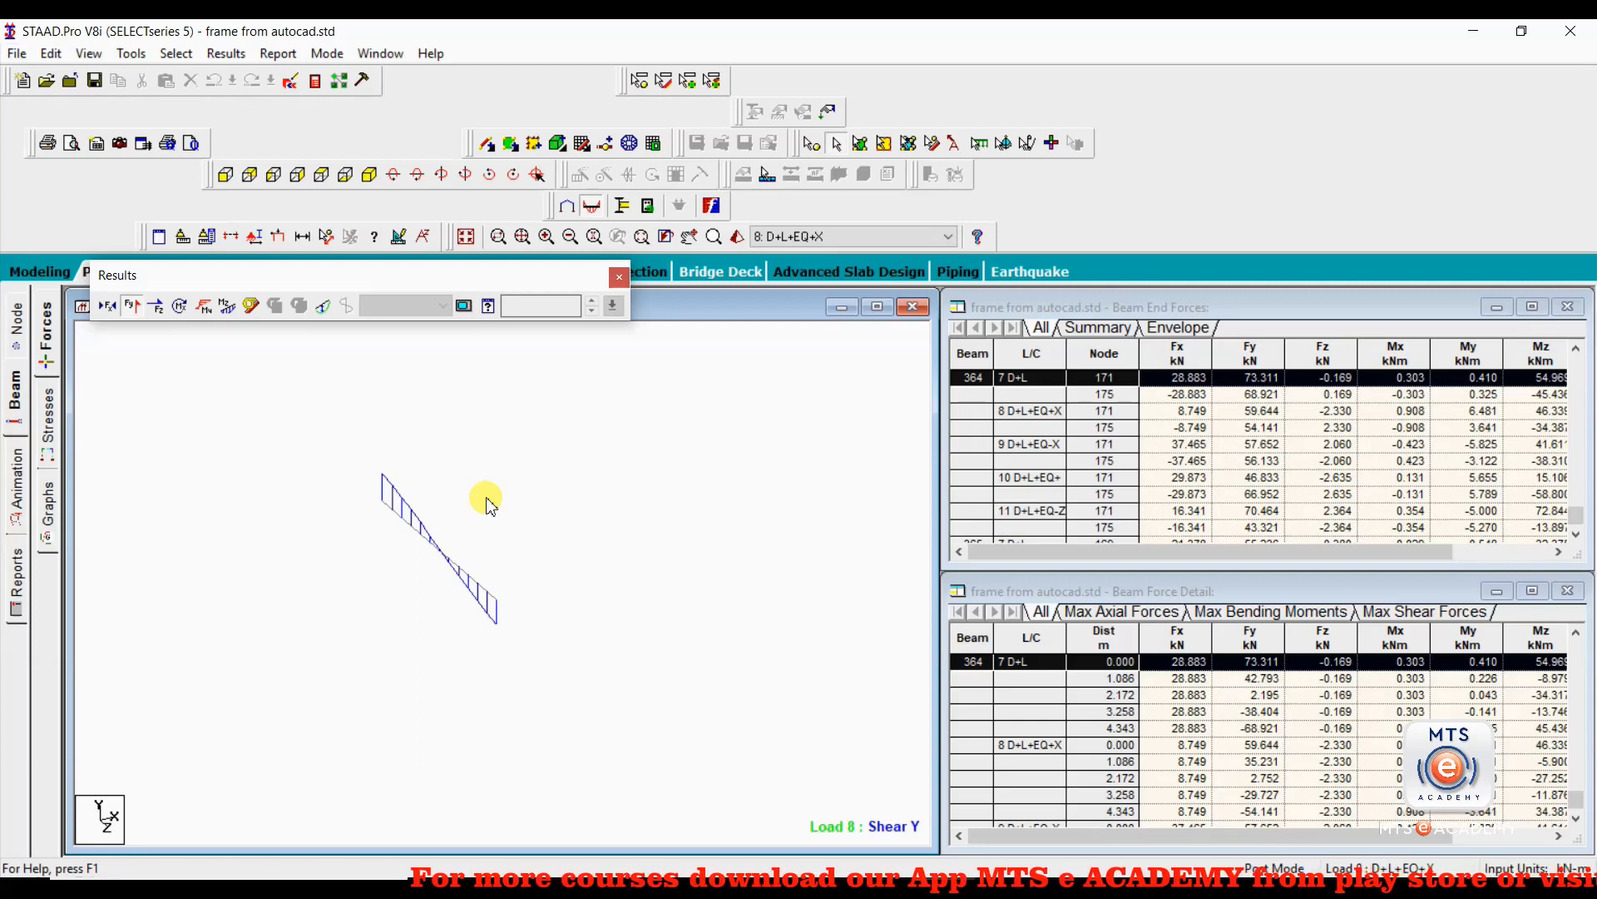
Show the beam stress results and display them on the whole structure.
click(50, 420)
middle_drag(566, 691, 391, 756)
scroll(519, 744, up, 3)
scroll(457, 731, up, 4)
scroll(393, 755, up, 3)
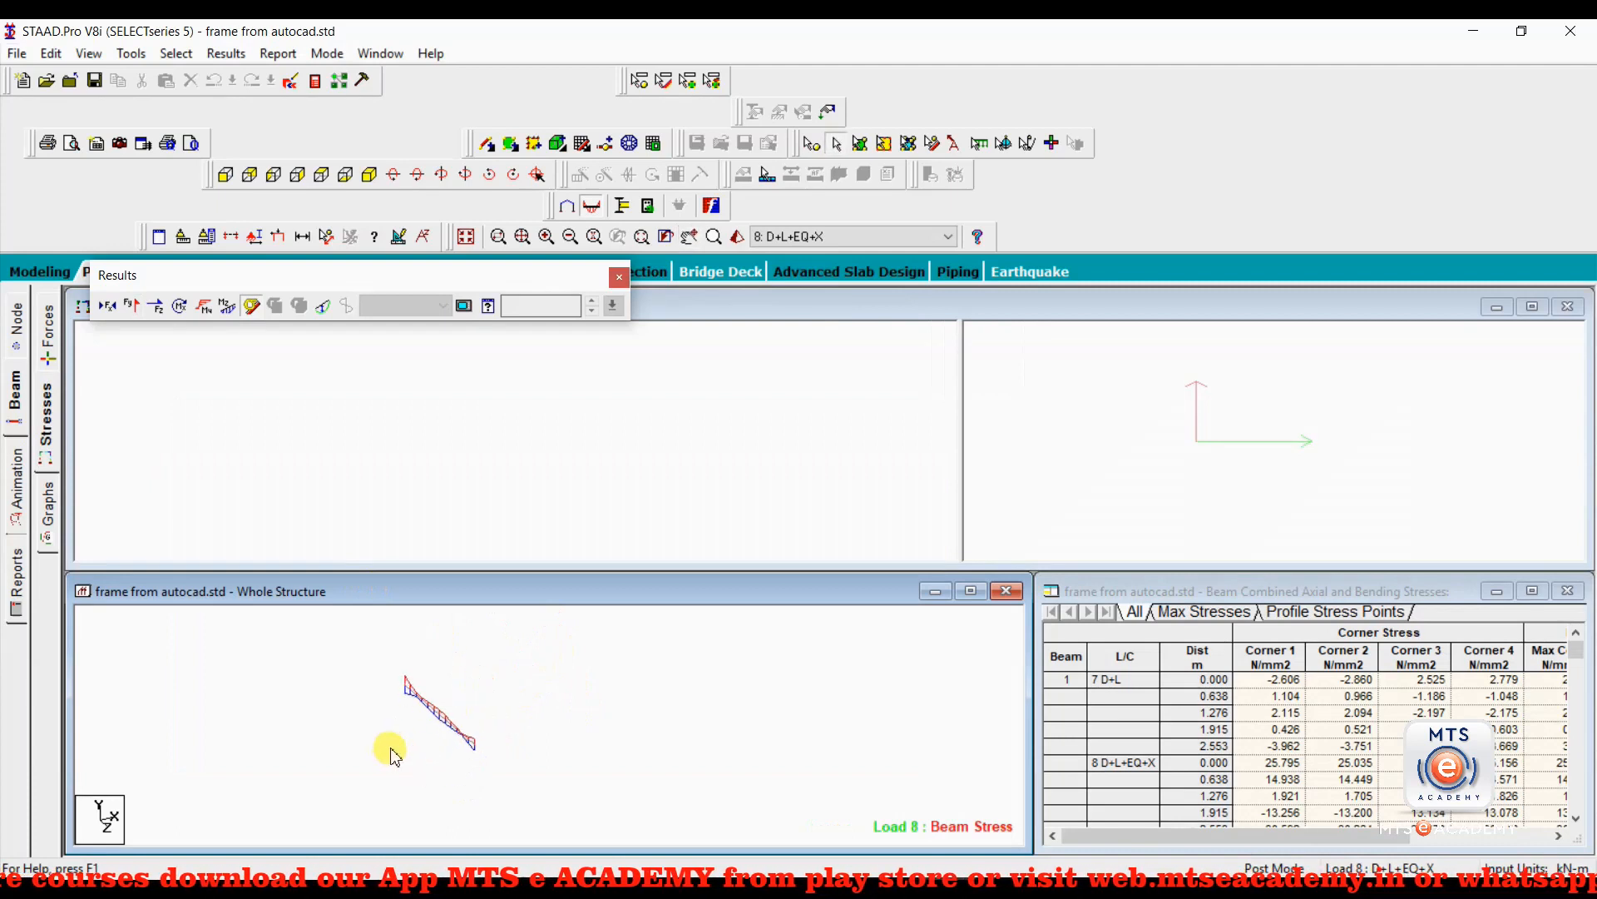
click(86, 54)
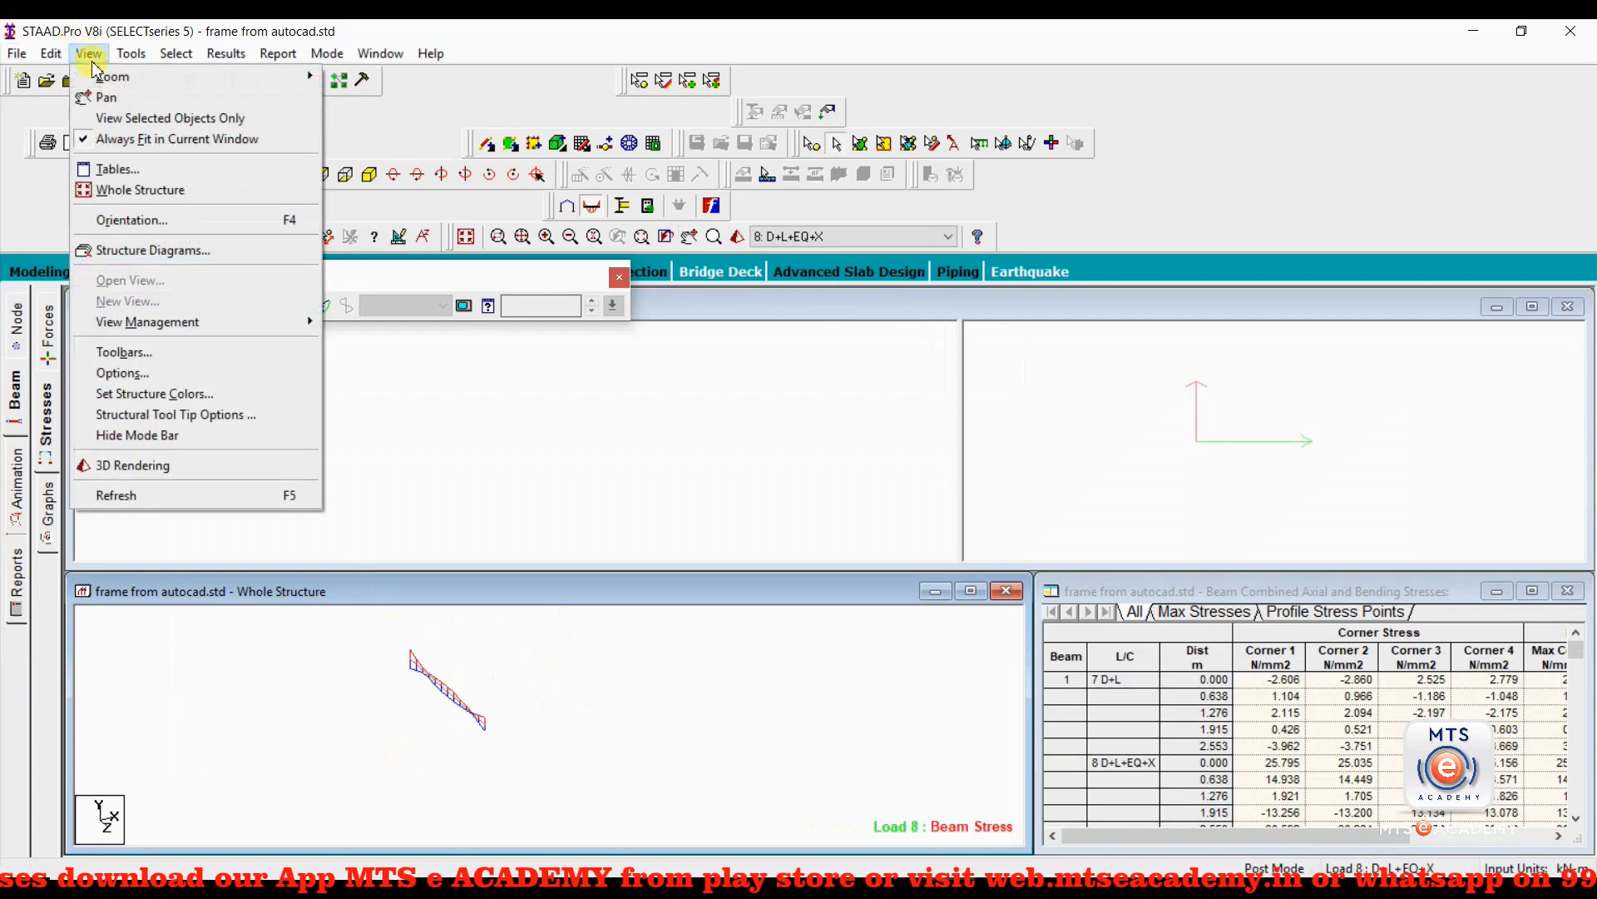
click(133, 191)
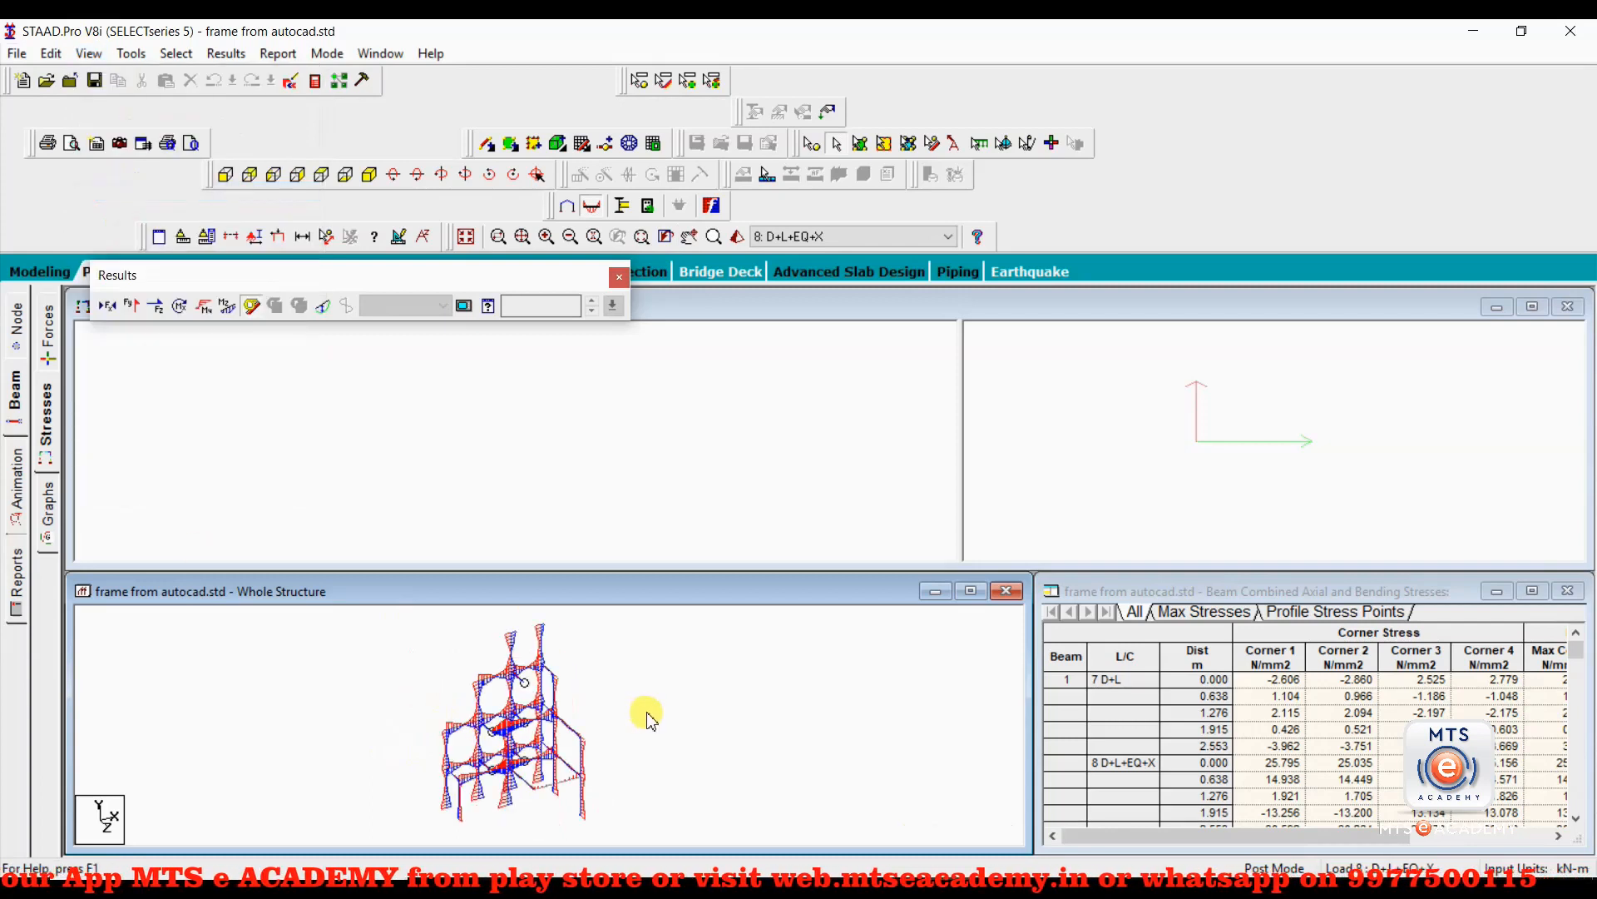
scroll(650, 720, up, 5)
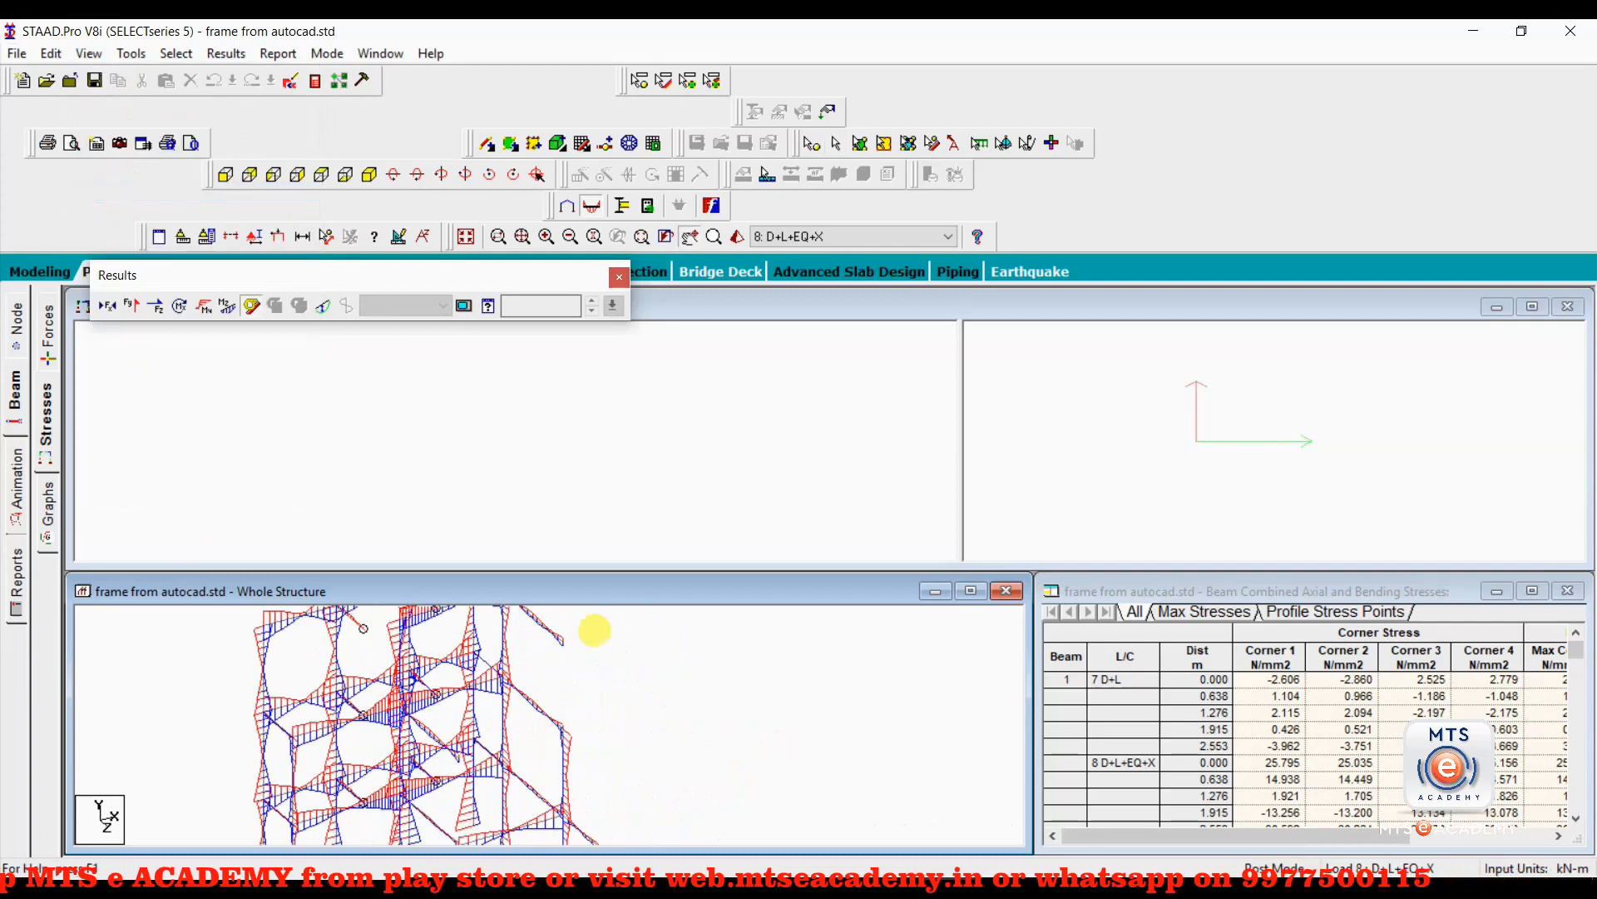
Select beam 50 in the whole structure and show its stresses for load case 7: D+L.
middle_drag(583, 782, 599, 749)
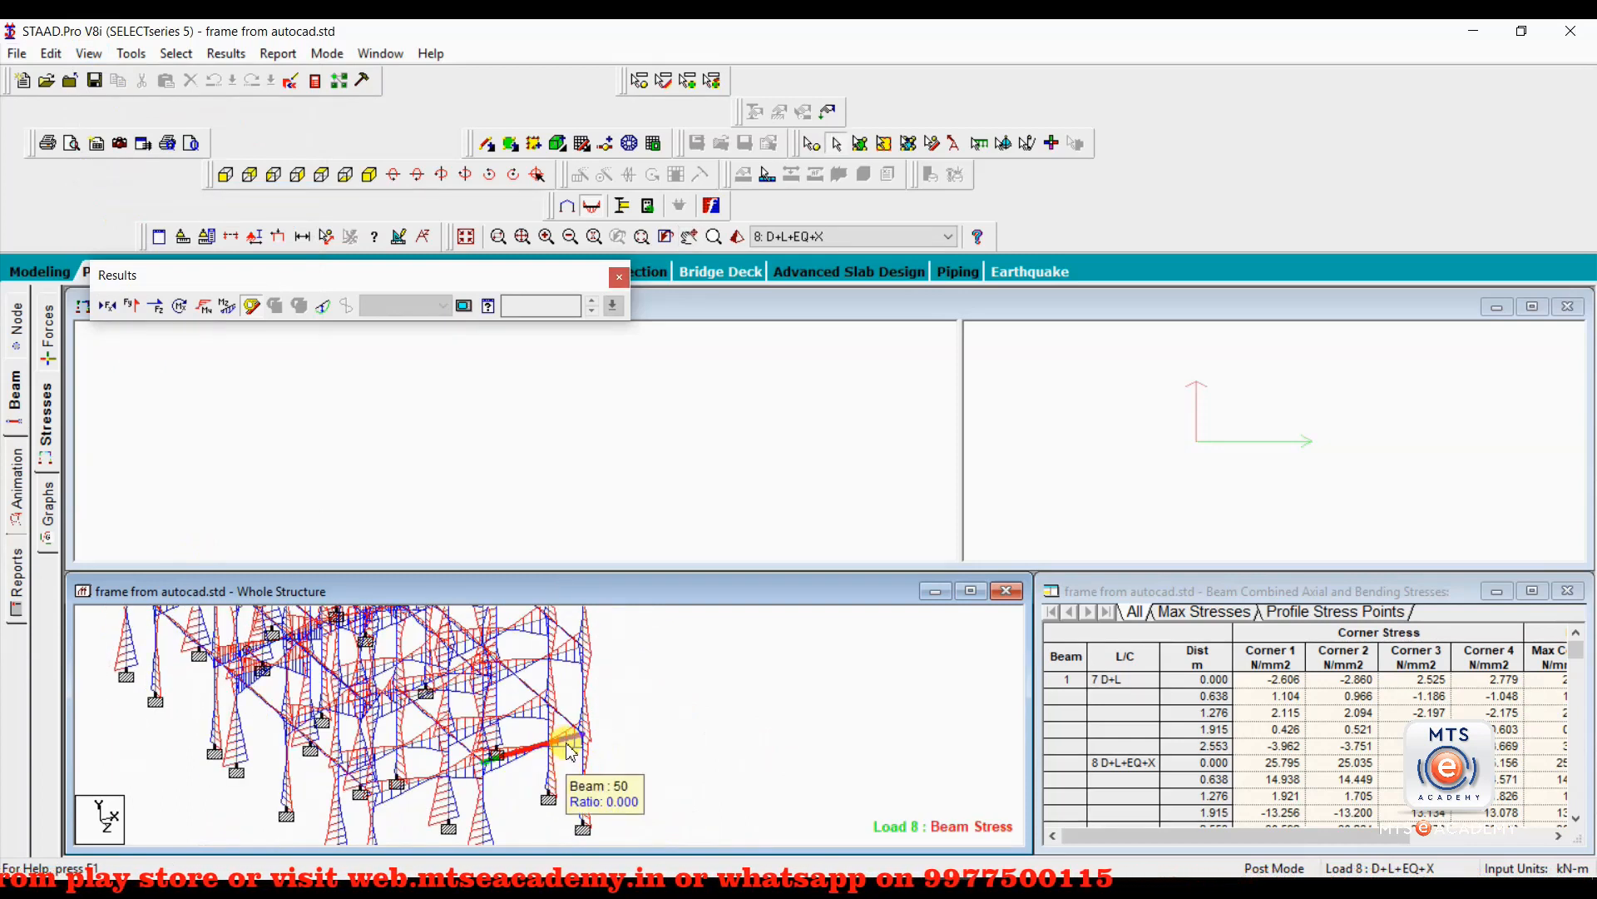
click(571, 747)
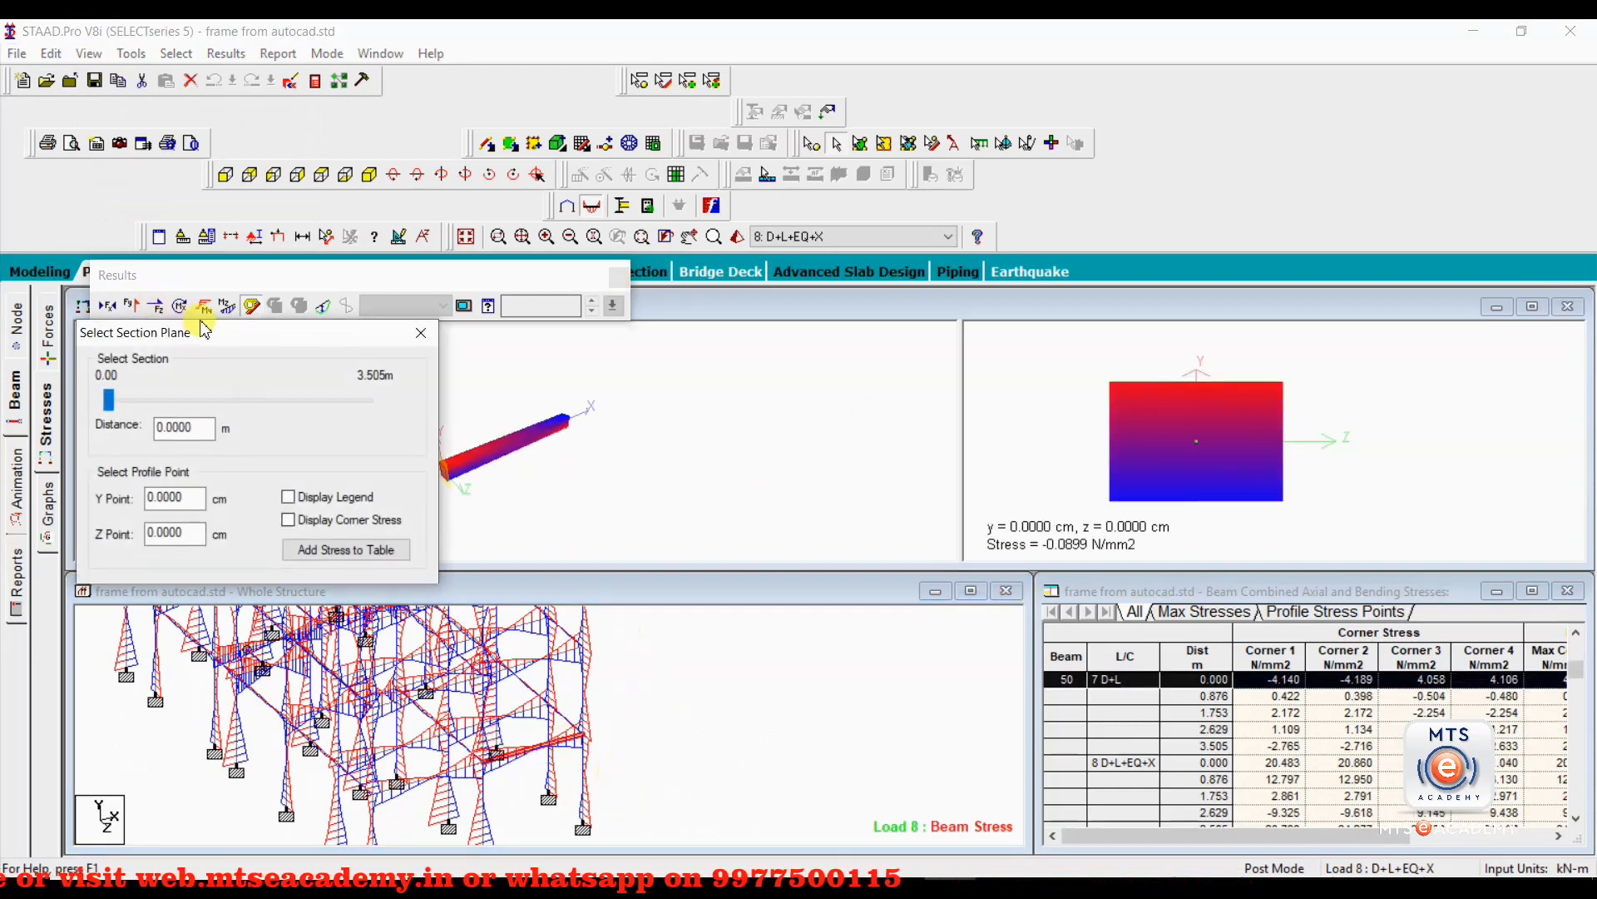
drag(202, 341, 809, 570)
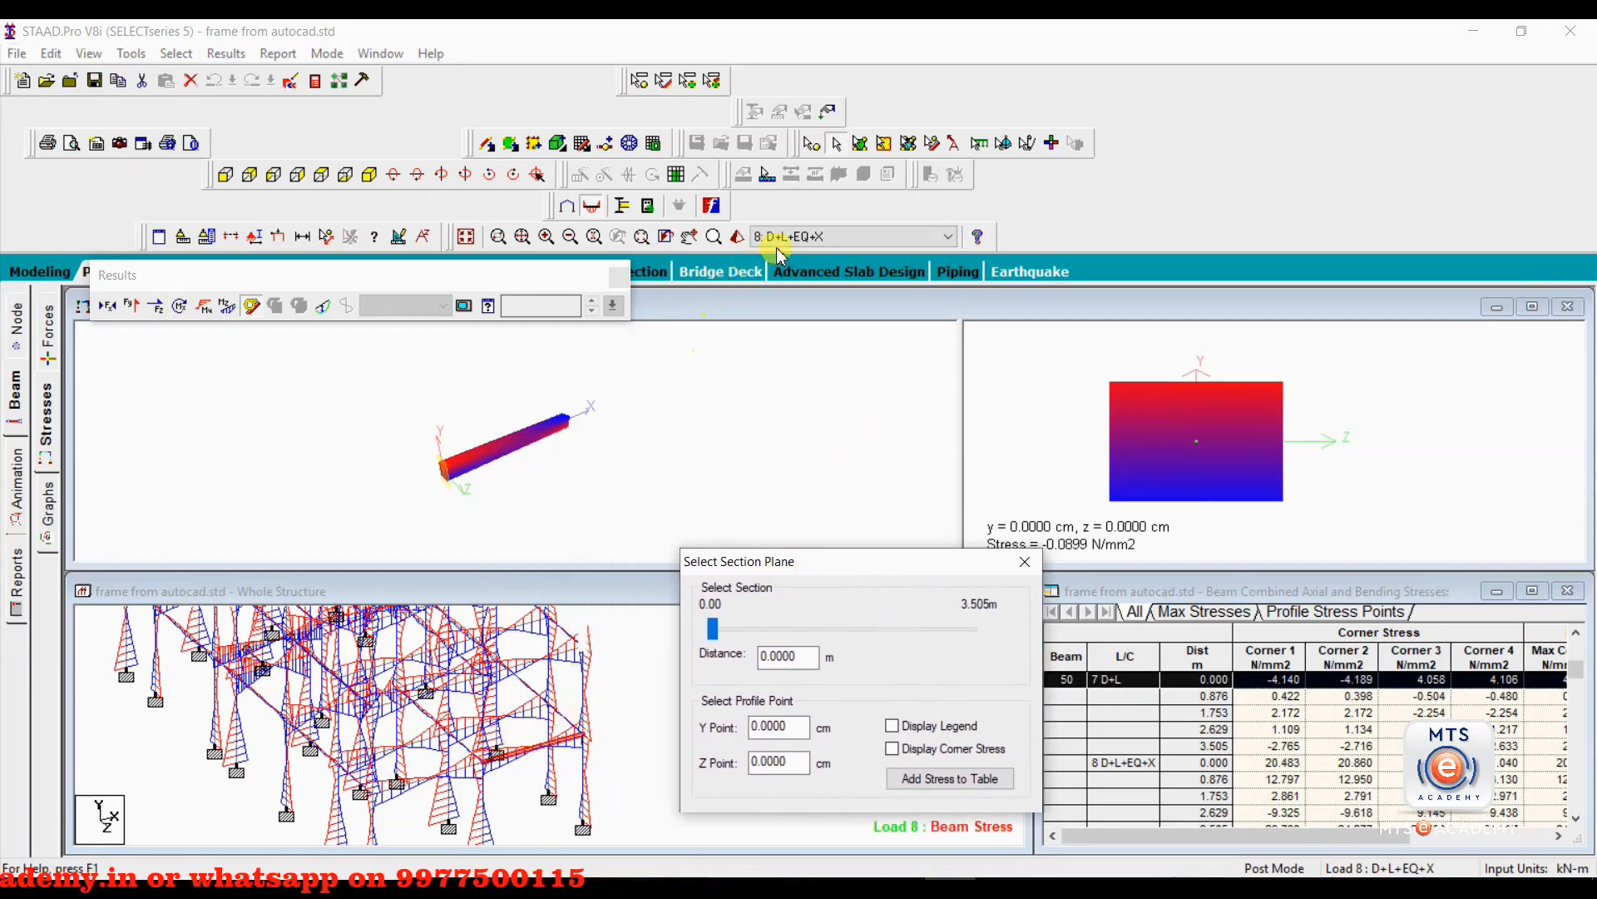
click(852, 240)
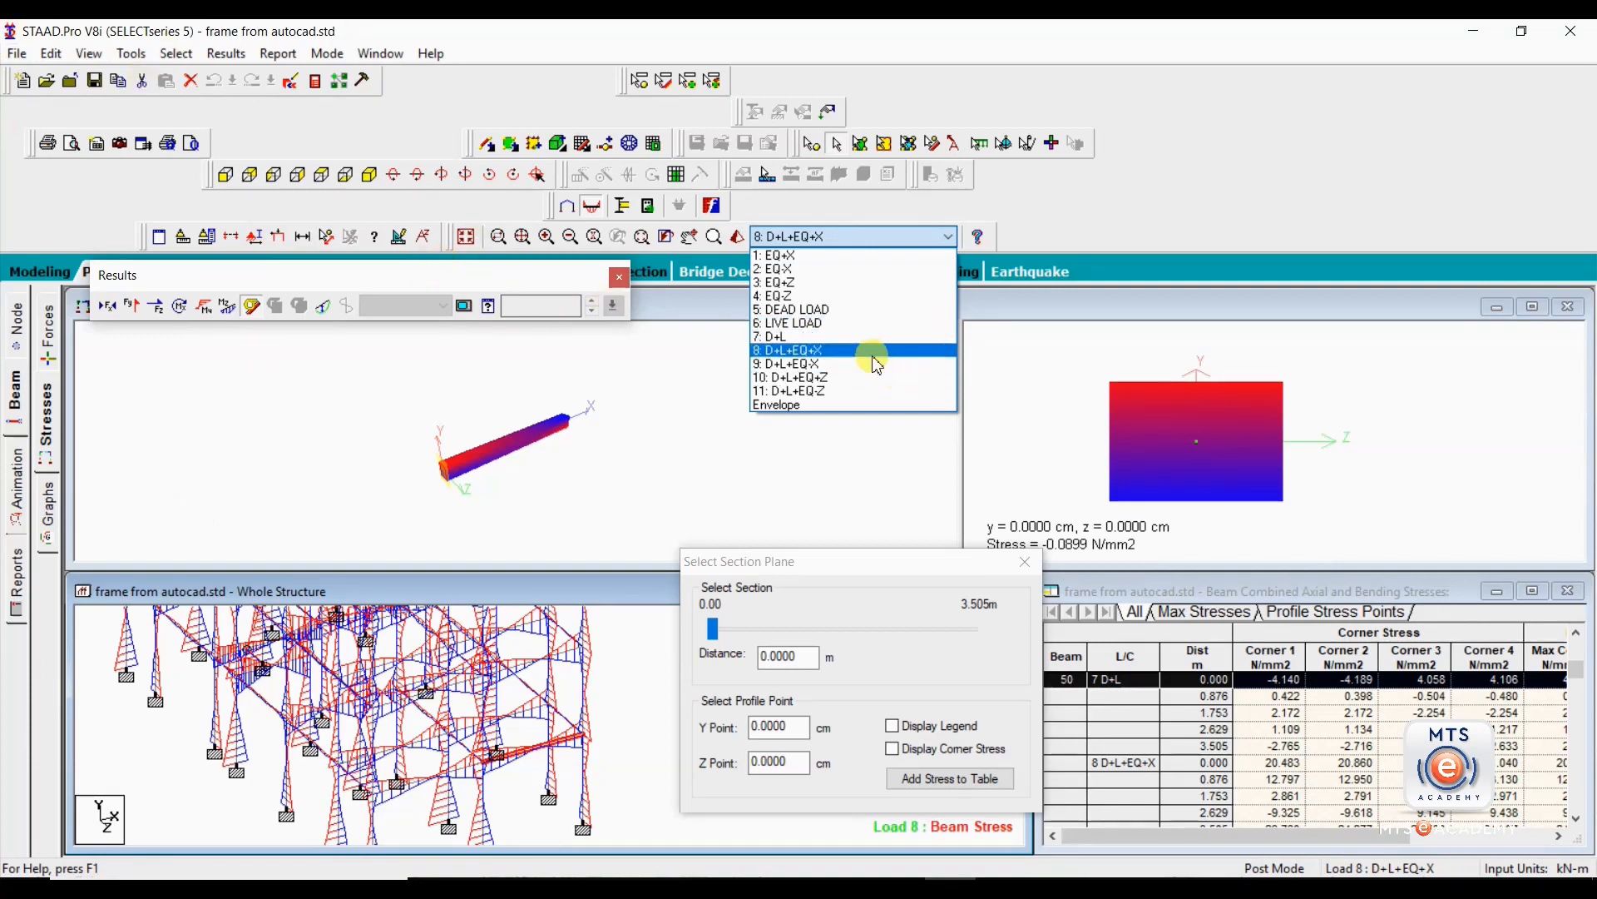
click(846, 337)
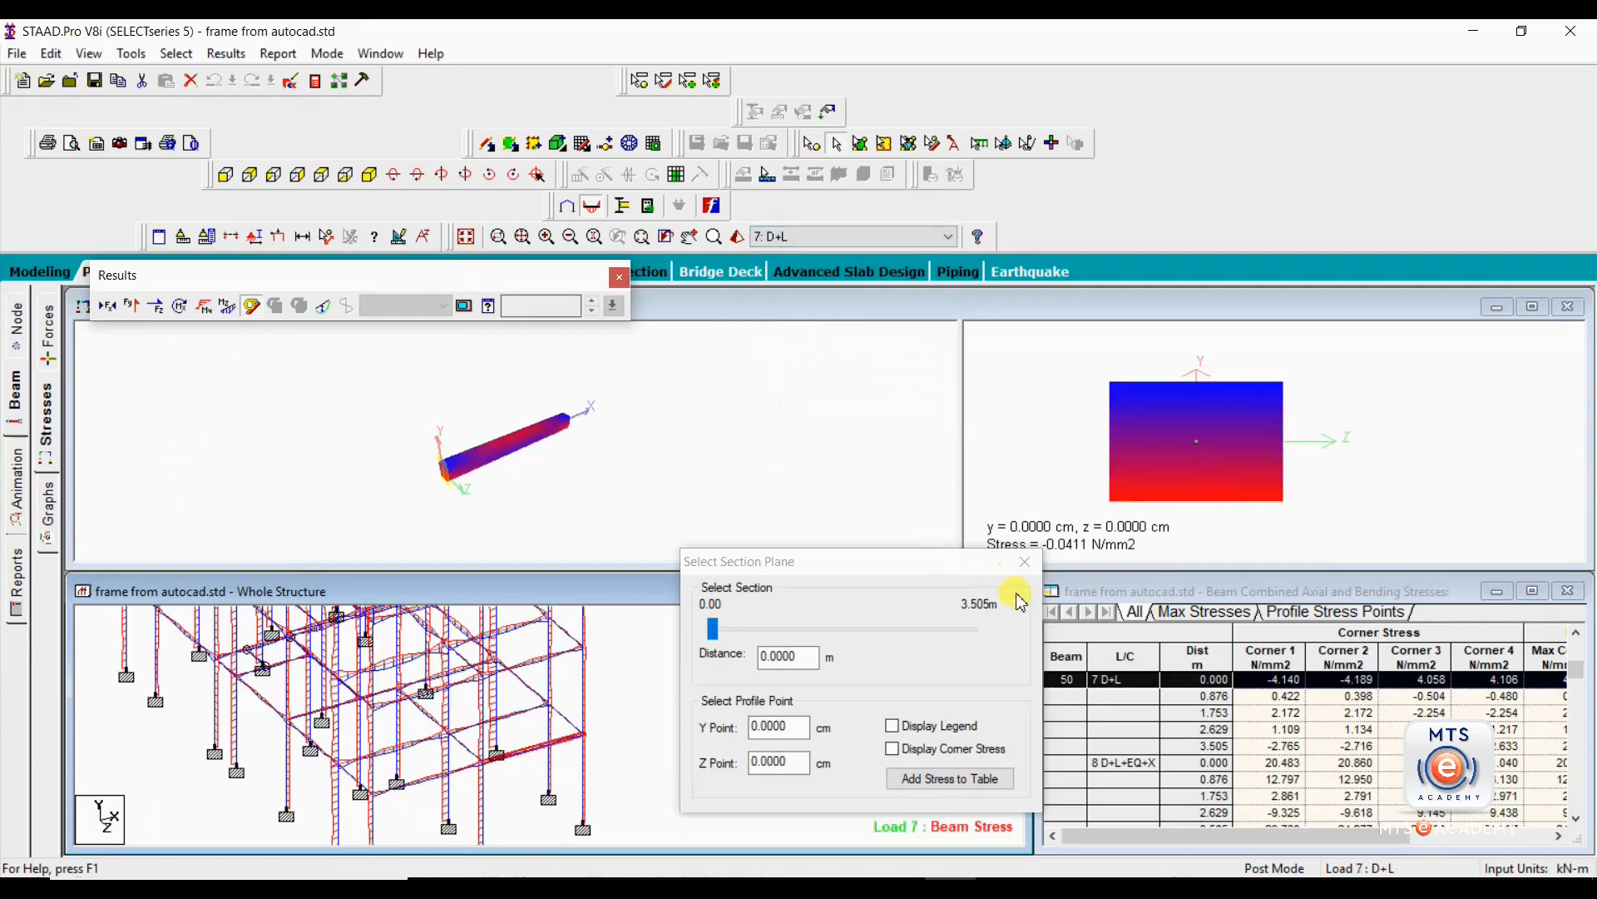
Examine beam 50's 3D stress contour under D+L from several angles, comparing both ends and midspan with the cross-section plot.
drag(460, 479, 326, 465)
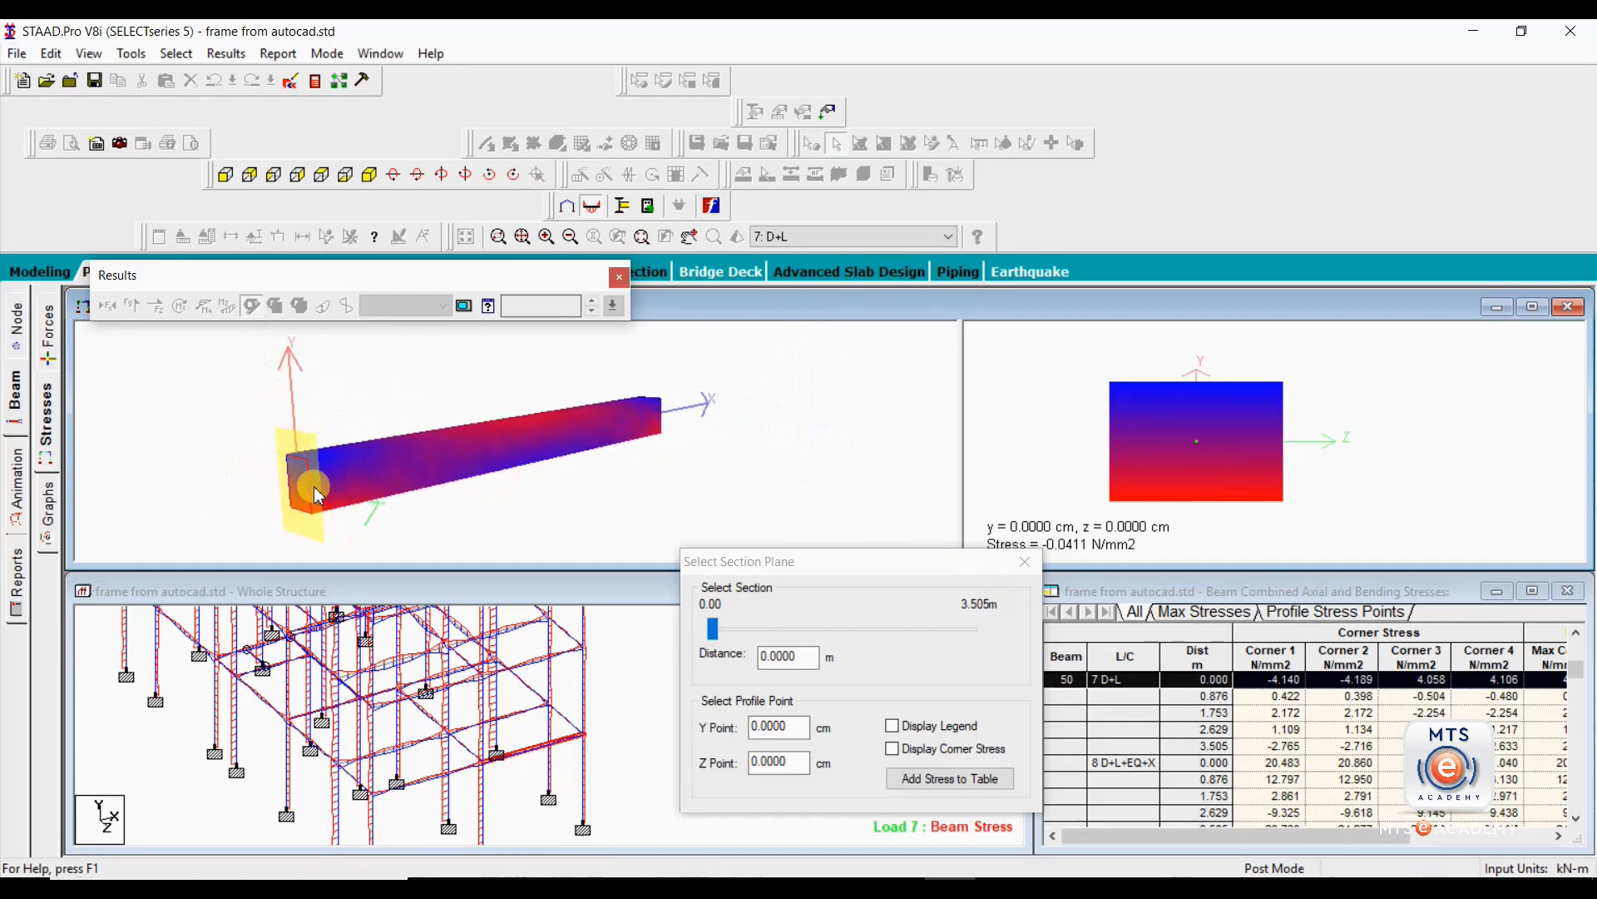
mouse_move(313, 467)
mouse_down()
mouse_move(482, 491)
mouse_move(385, 496)
mouse_move(321, 463)
mouse_up()
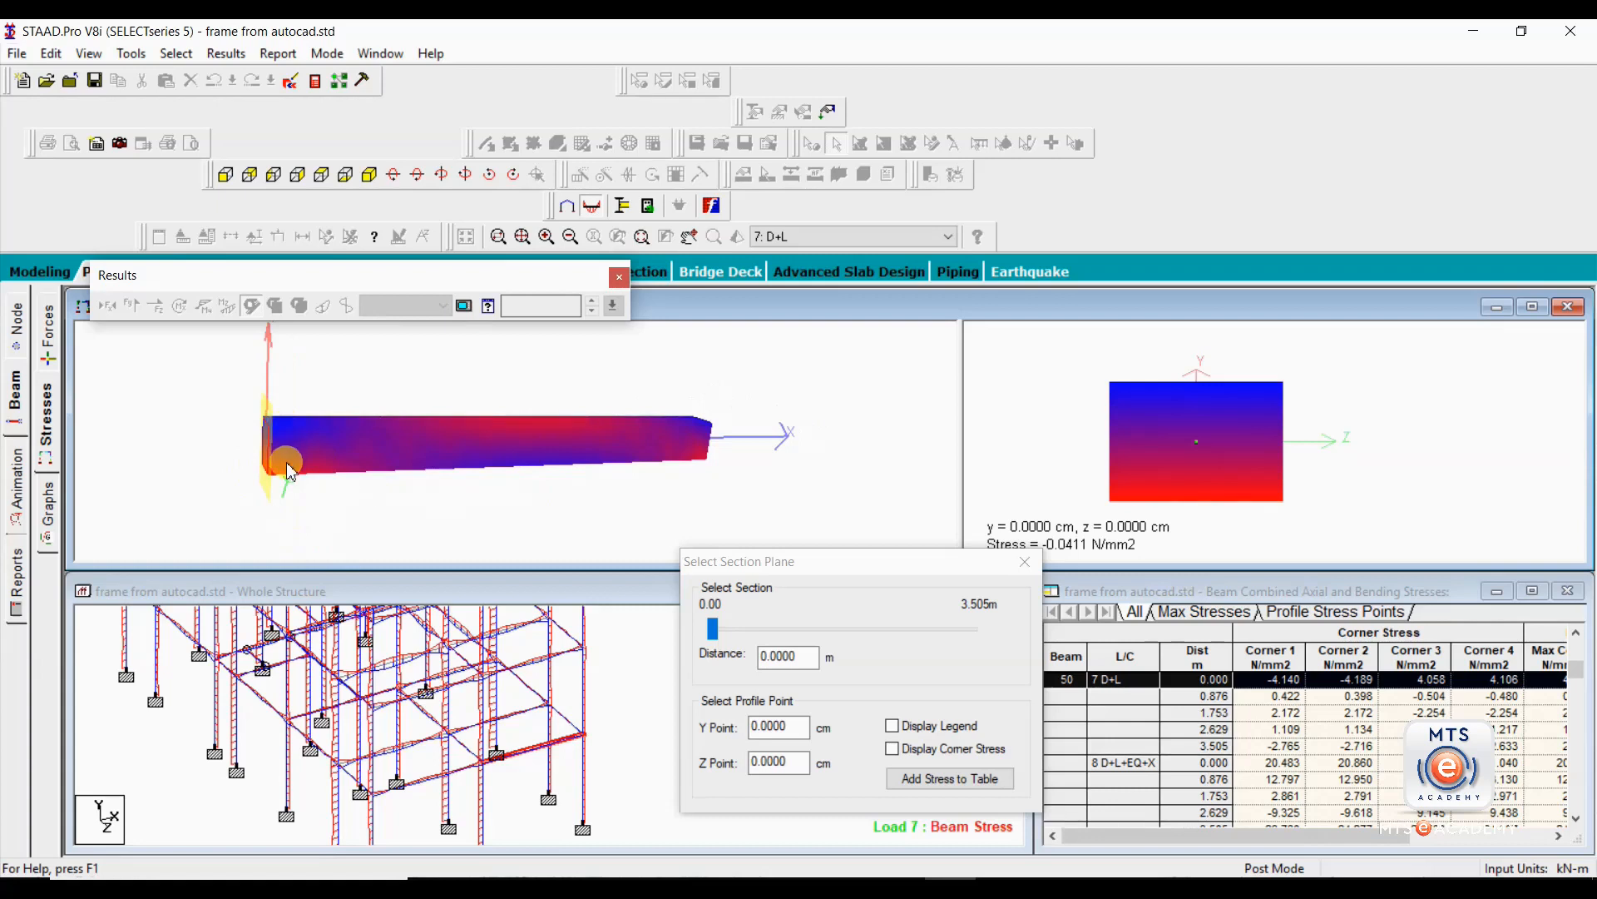
drag(291, 477, 428, 504)
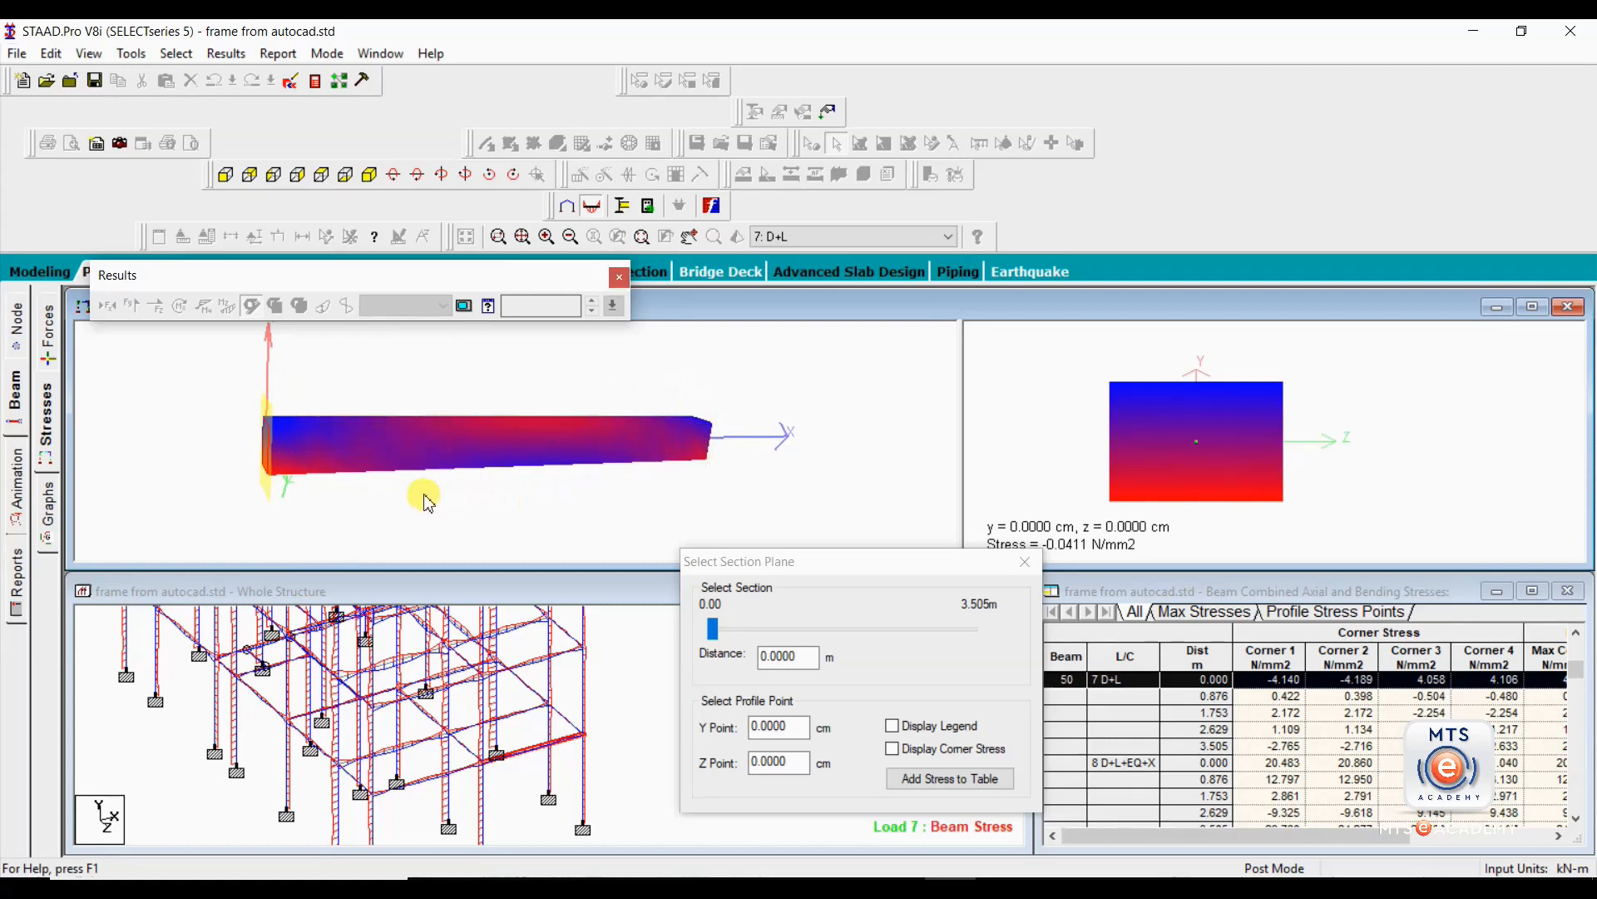
drag(711, 571, 705, 552)
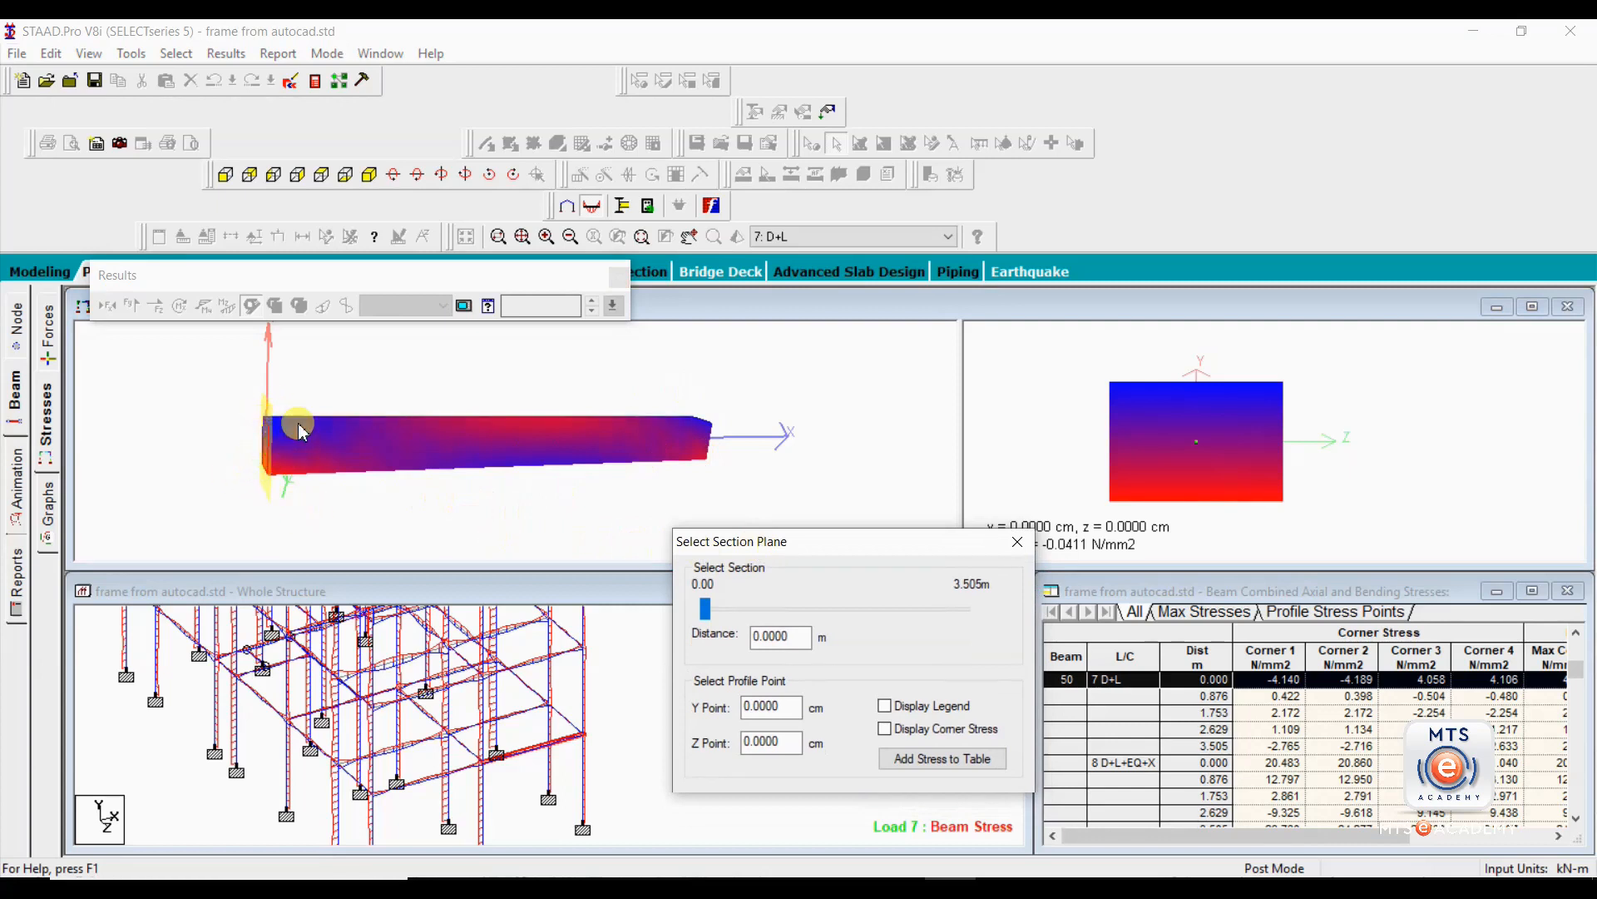
drag(431, 462, 524, 402)
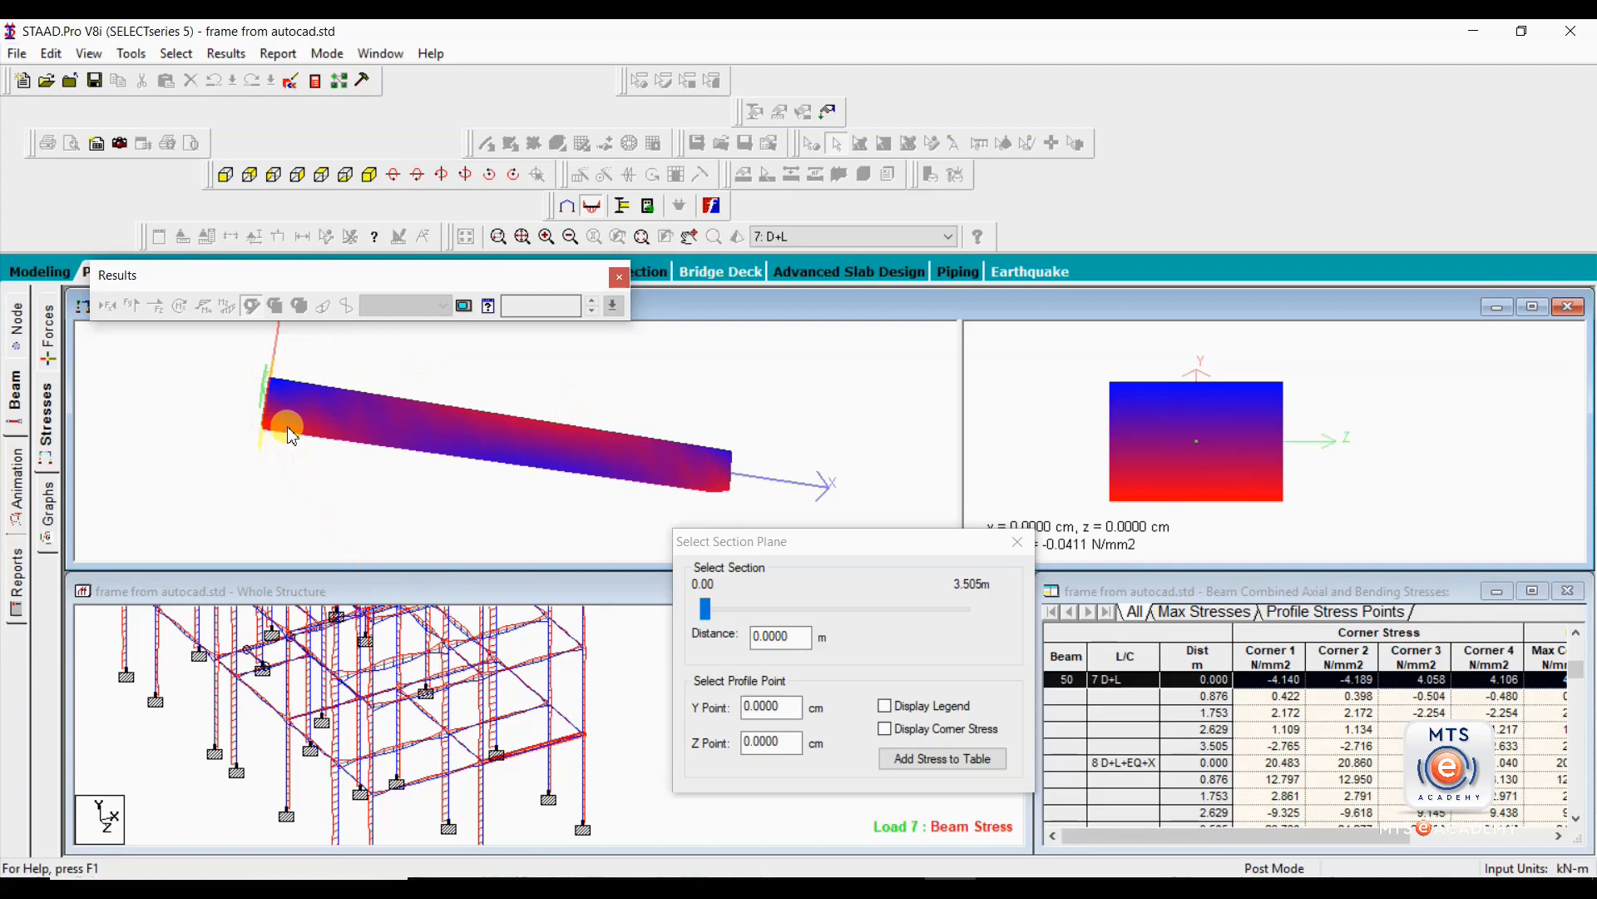
drag(656, 474, 637, 439)
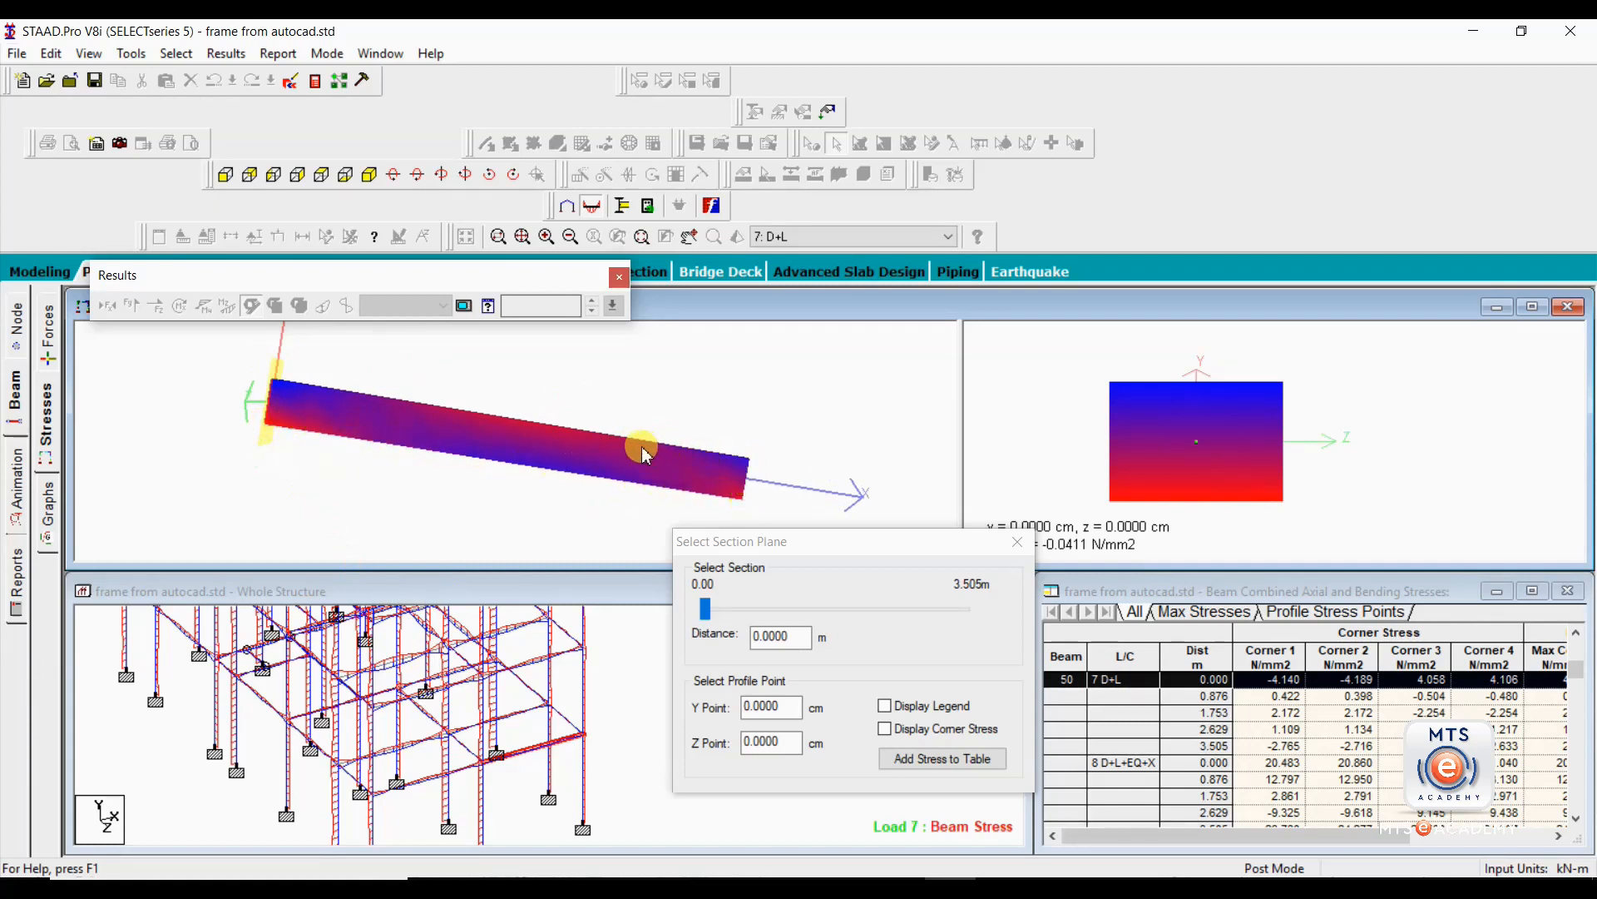
drag(332, 435, 300, 466)
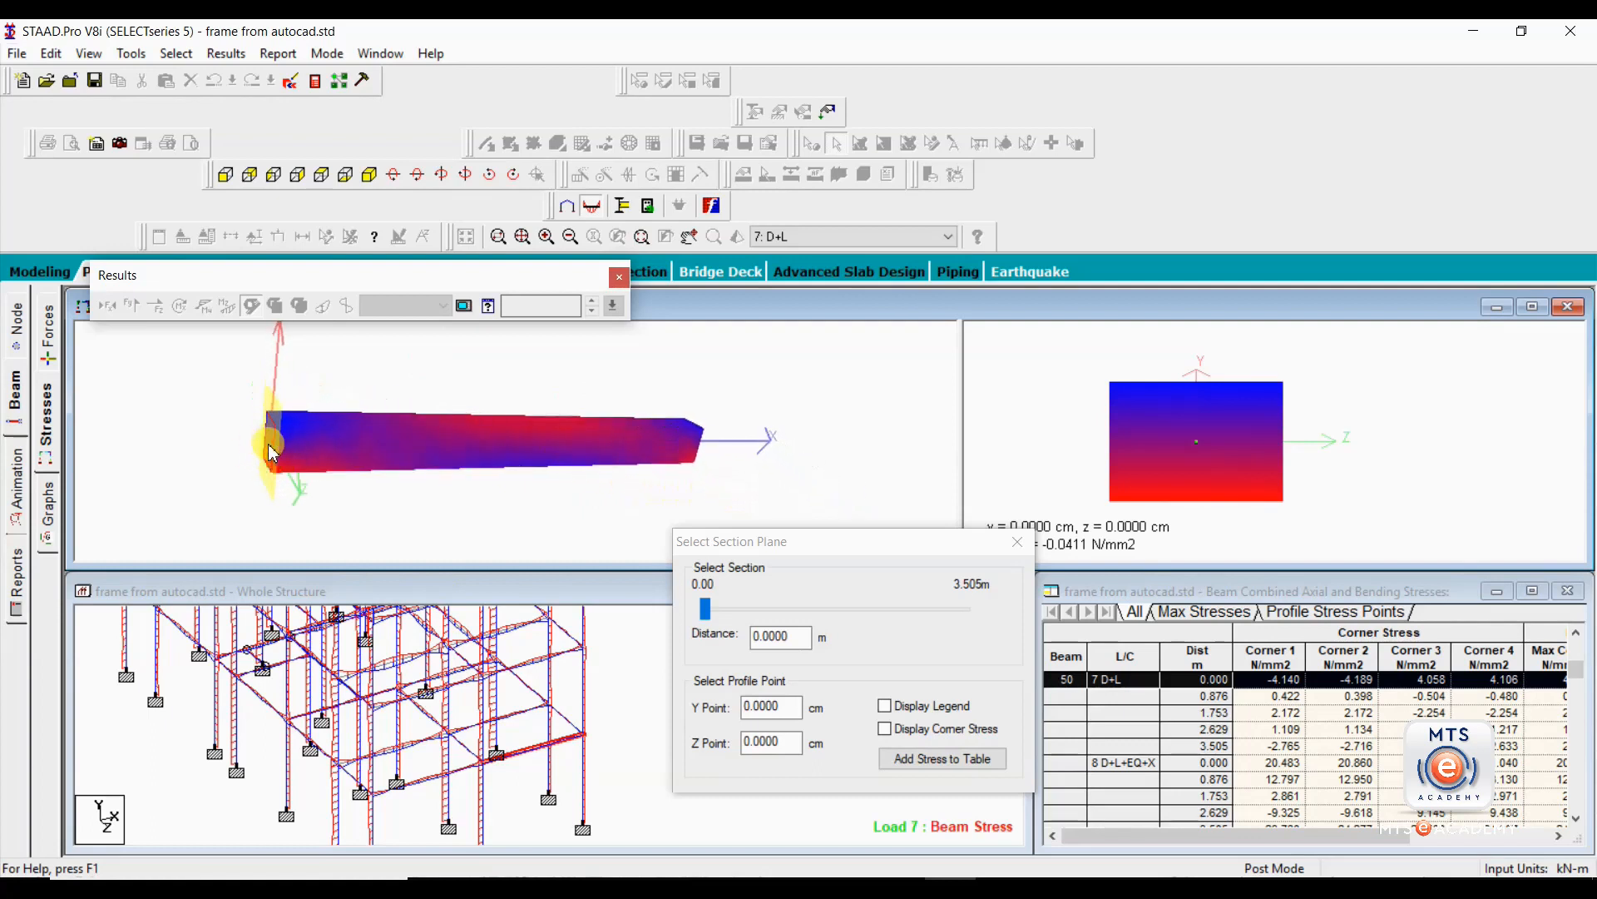
mouse_move(603, 493)
mouse_down()
mouse_move(535, 474)
mouse_move(594, 507)
mouse_up()
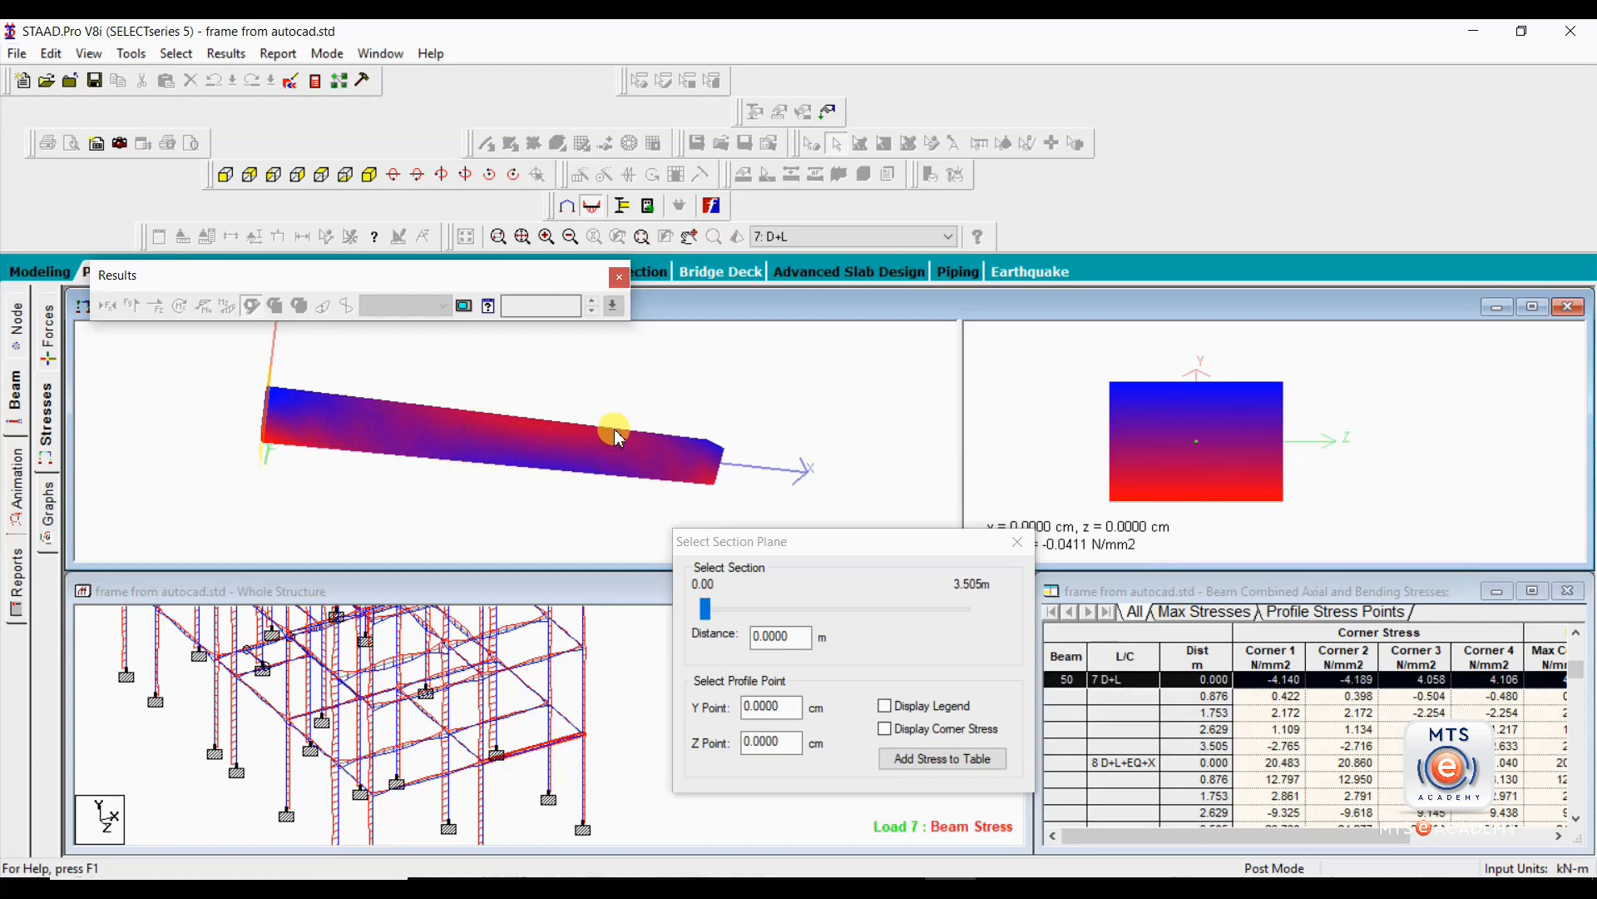
drag(654, 471, 743, 454)
drag(503, 443, 519, 457)
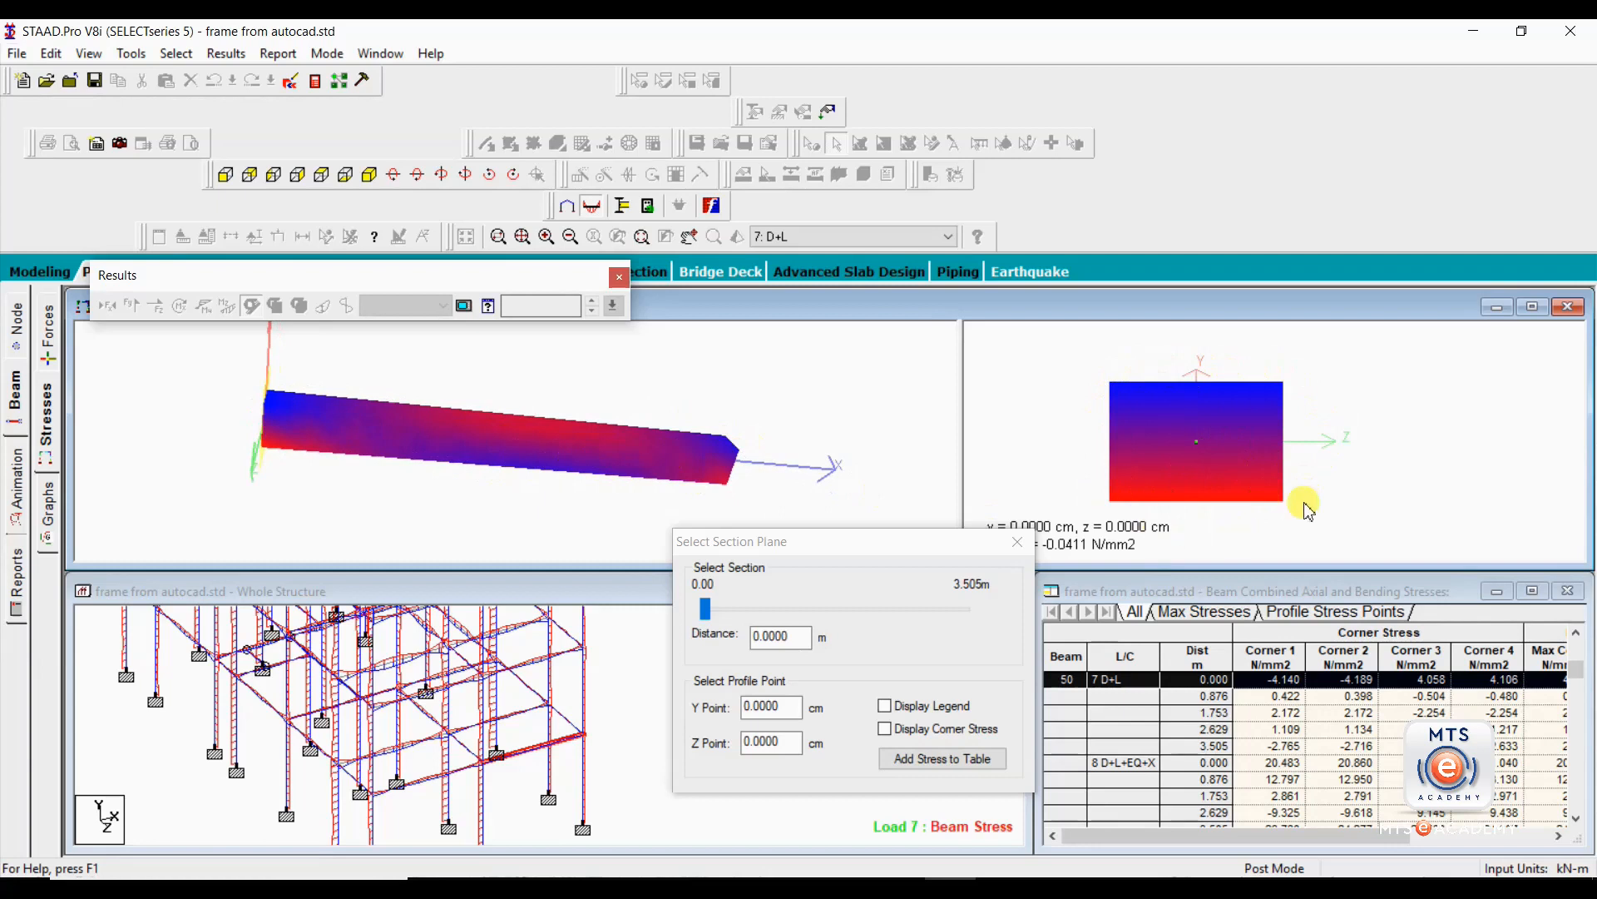
drag(428, 392, 364, 458)
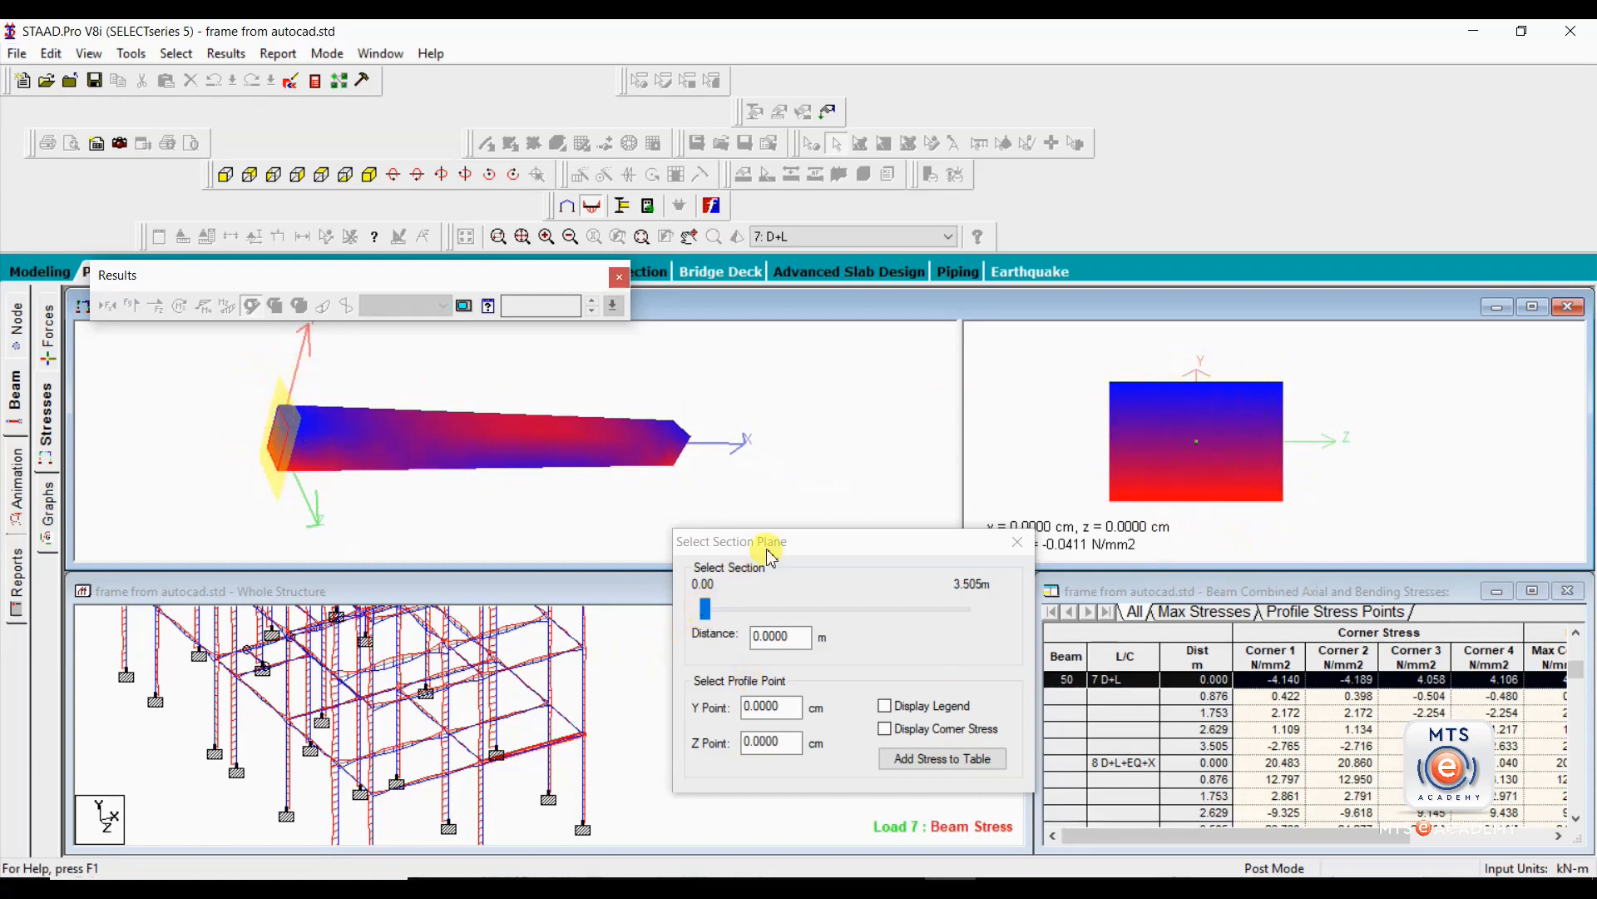
Move the section plane along beam 50 to 0.29 m and on to 1.81 m to view the cross-section stresses.
drag(799, 551, 794, 524)
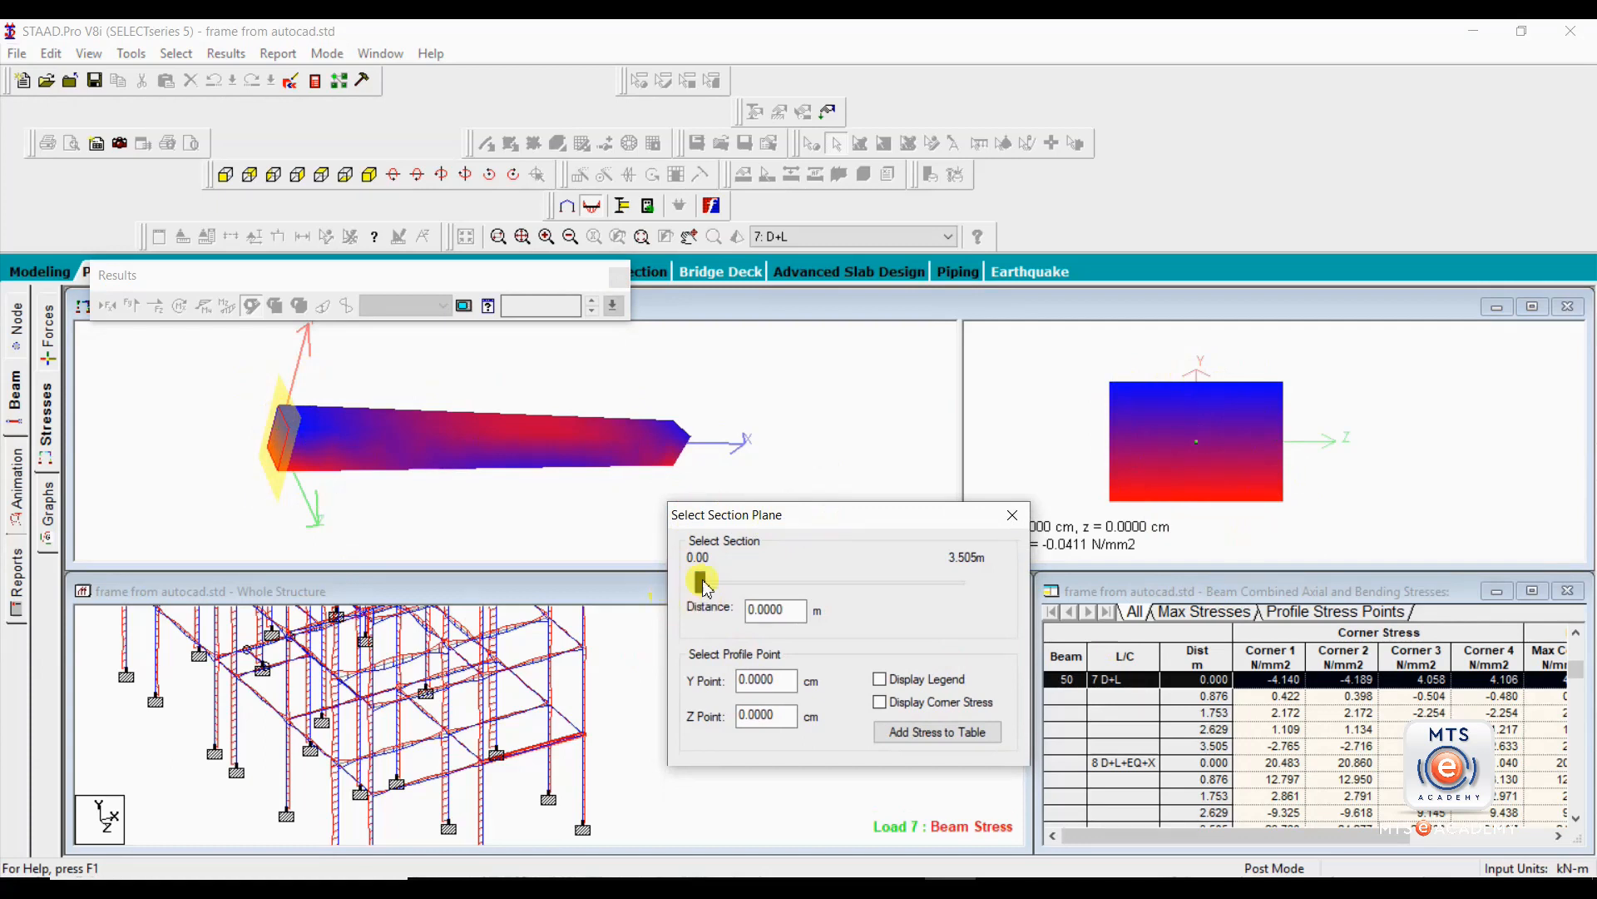
drag(703, 592, 726, 594)
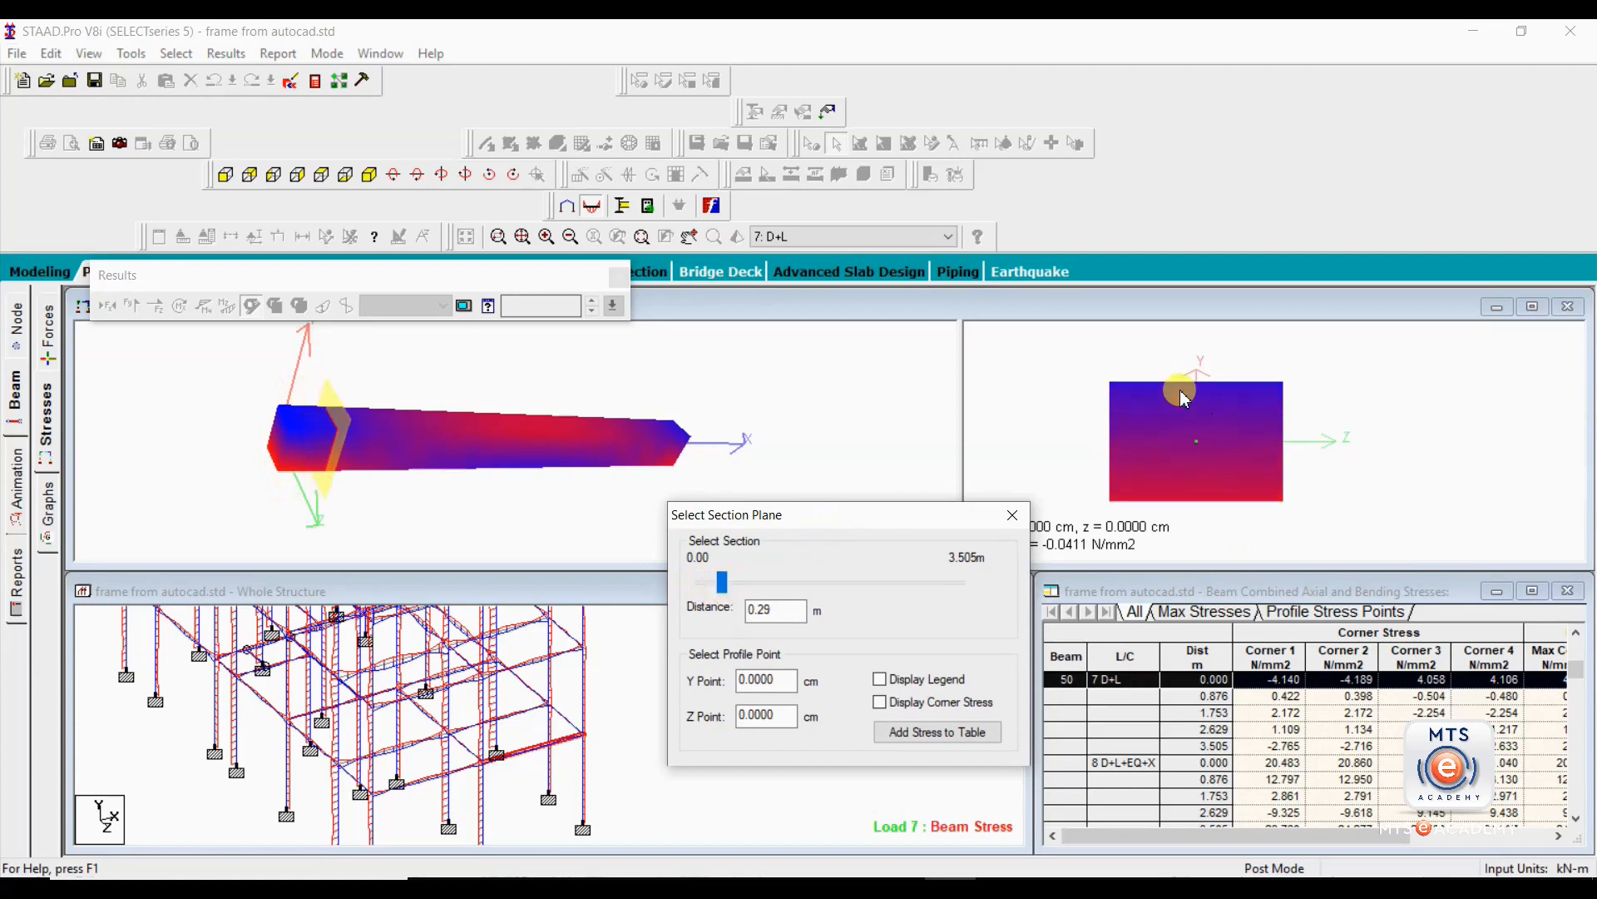
drag(717, 597, 838, 590)
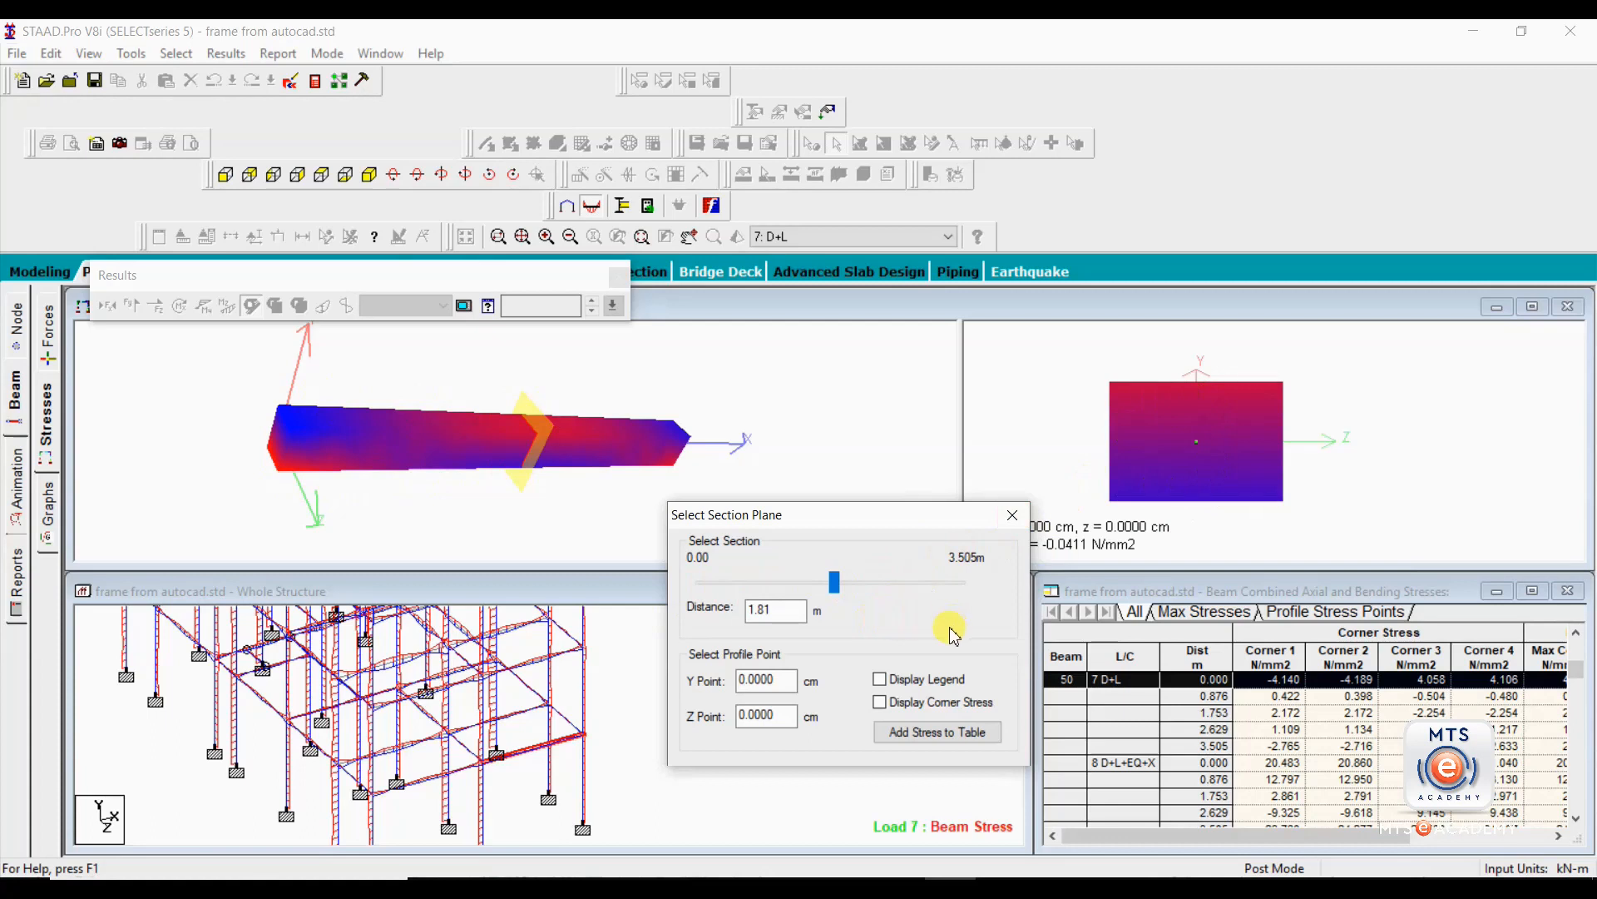
Display the stress legend and the corner stresses on beam 50's cross-section.
click(879, 680)
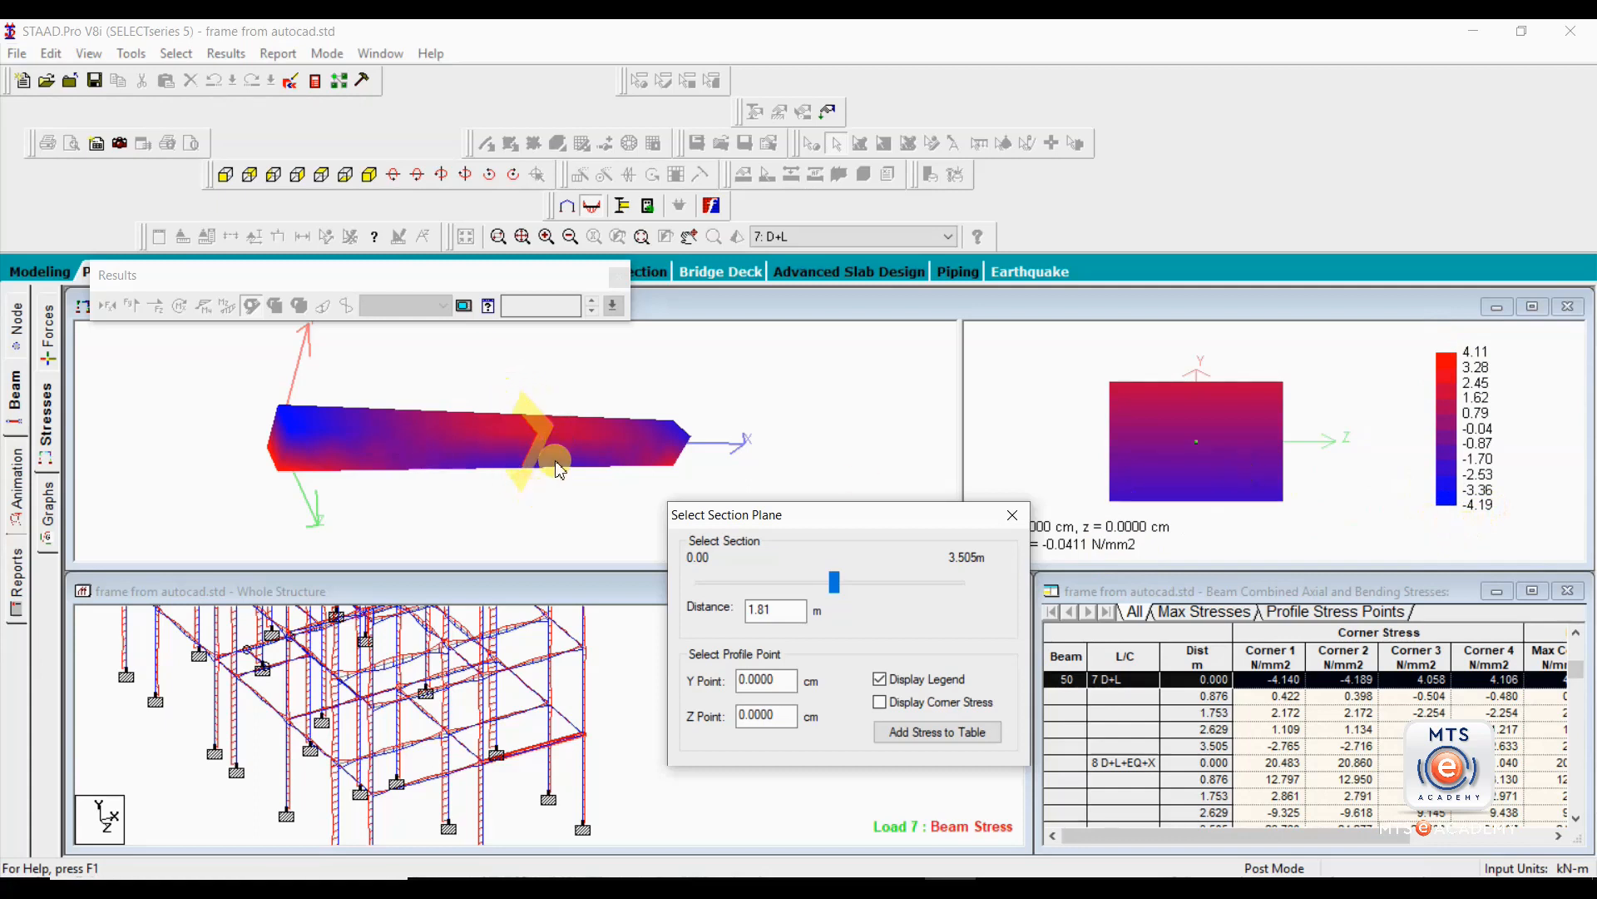
drag(638, 447, 582, 441)
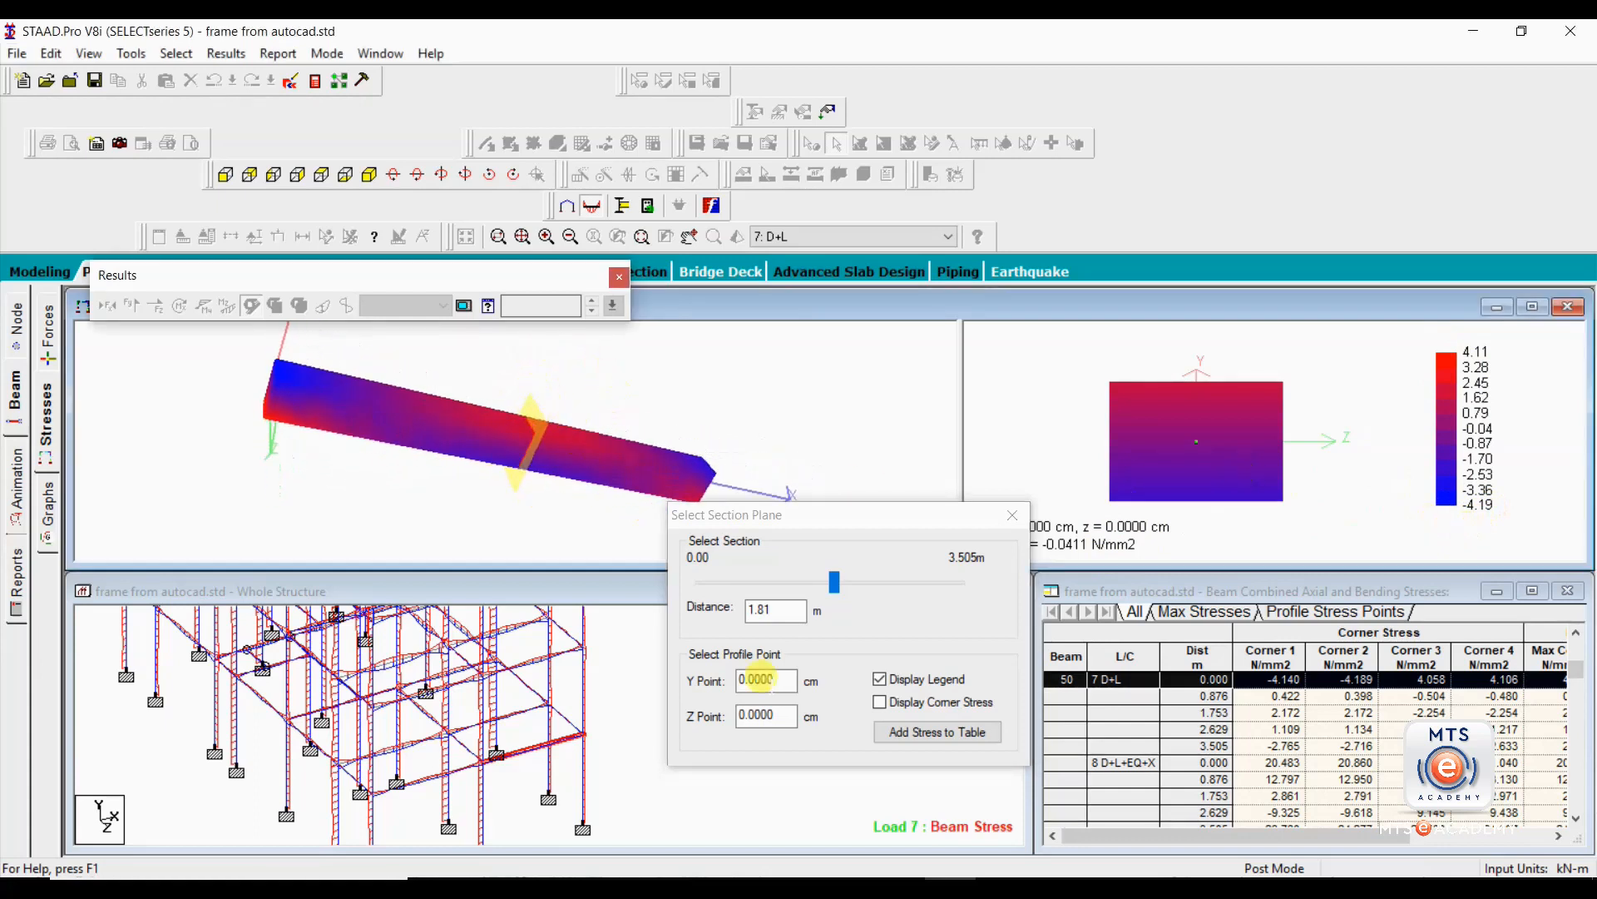
click(880, 702)
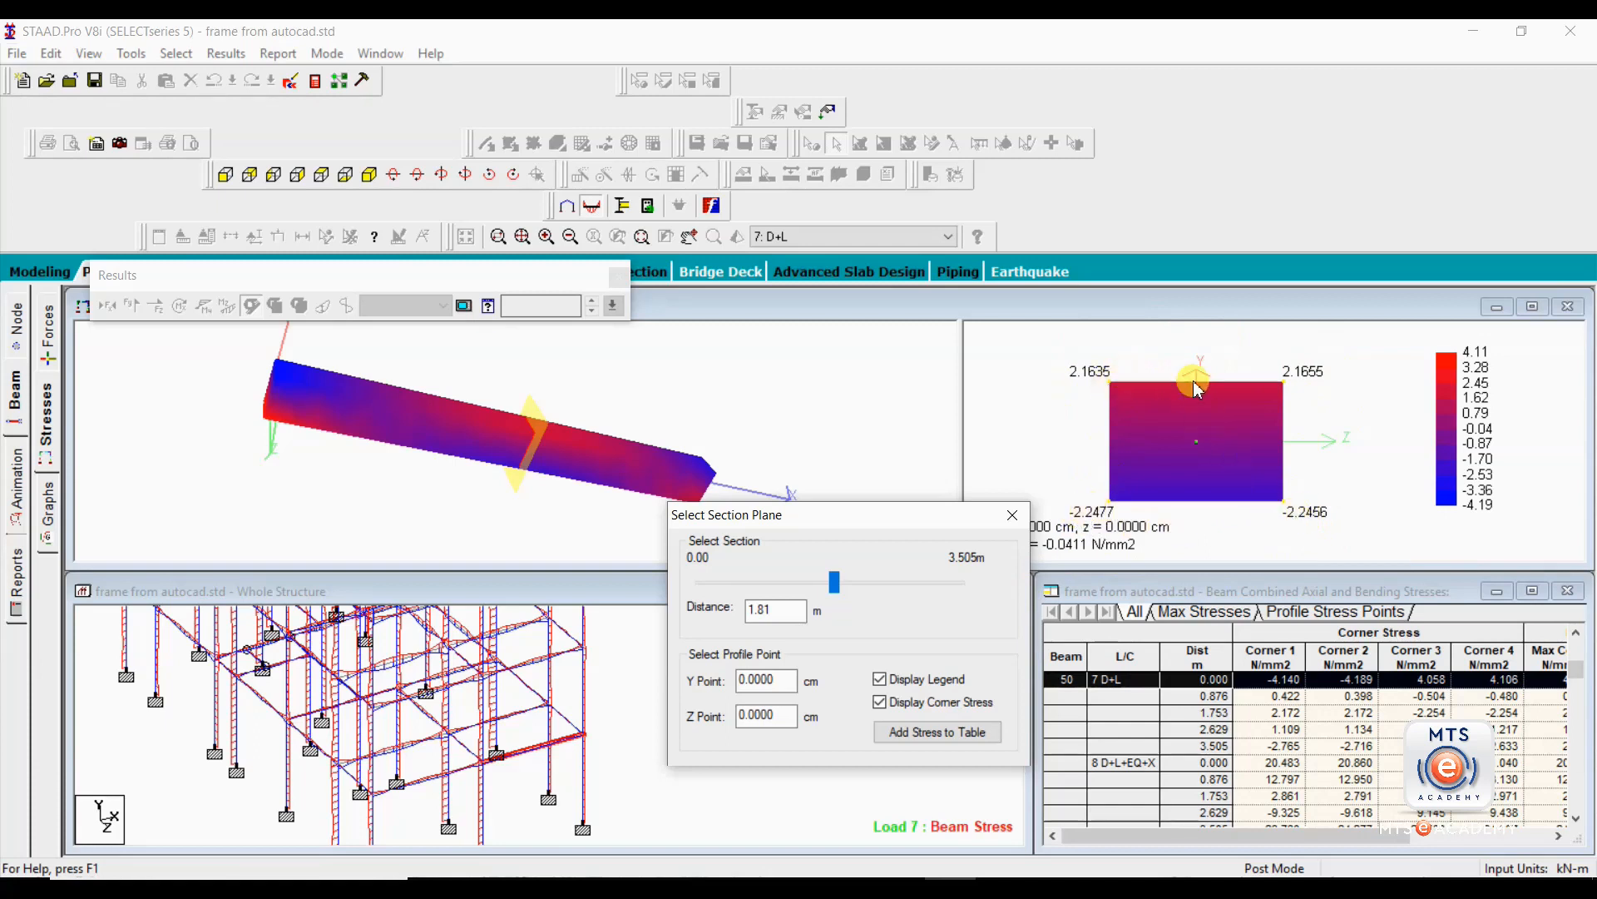
Return the section plane to 0.00 m and examine the corner stresses against the 3D contour at the beam's start.
drag(836, 585, 658, 586)
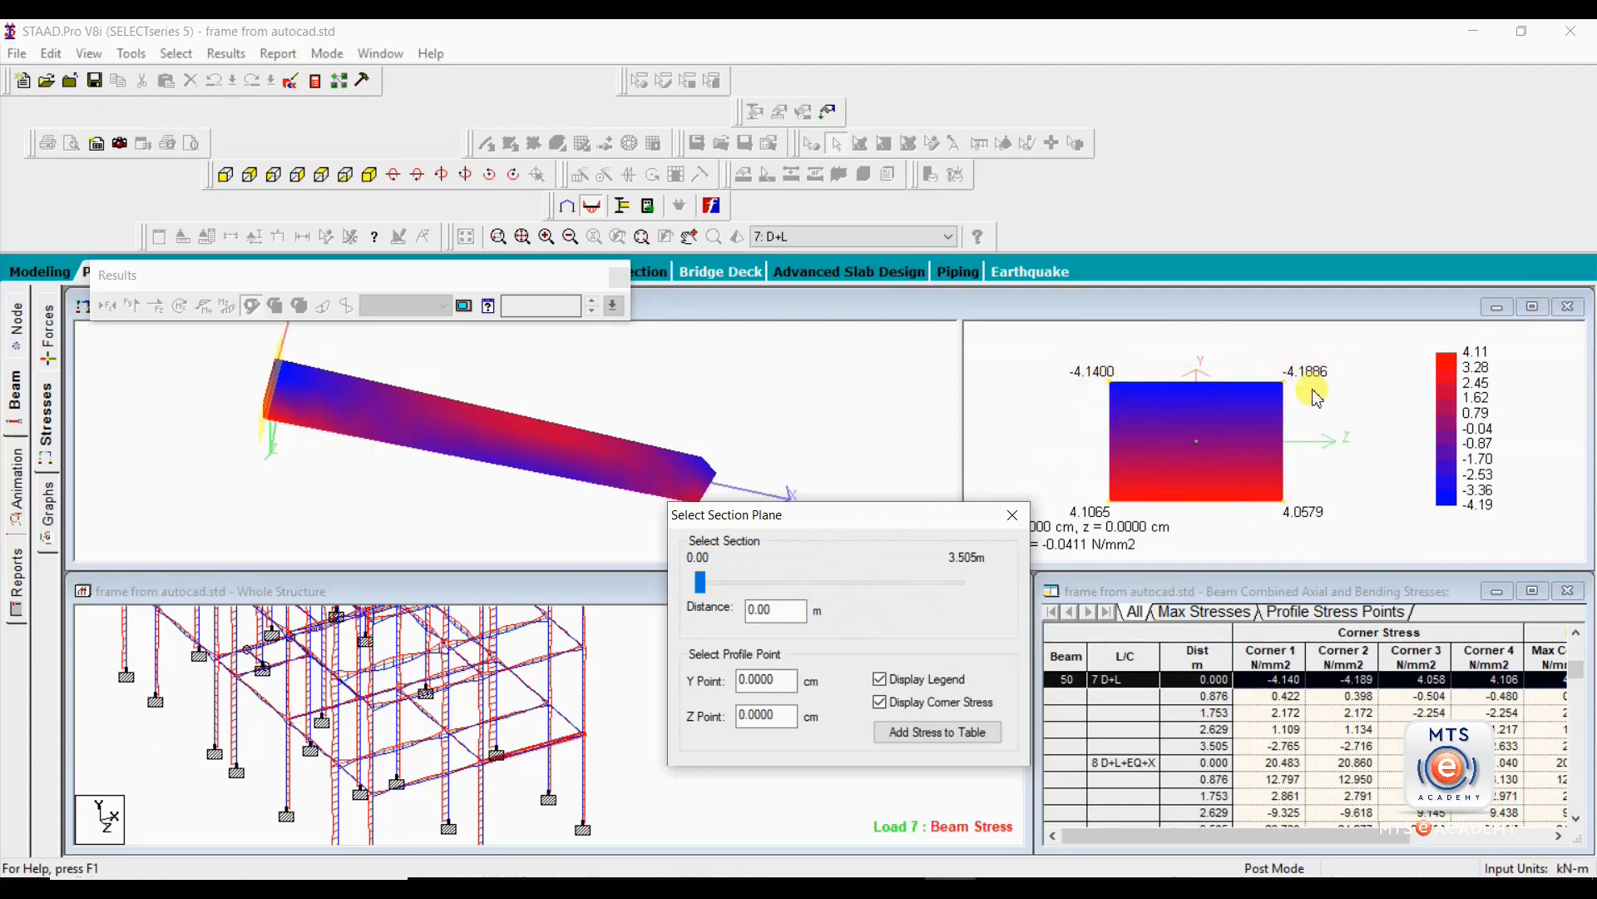
drag(349, 414, 751, 482)
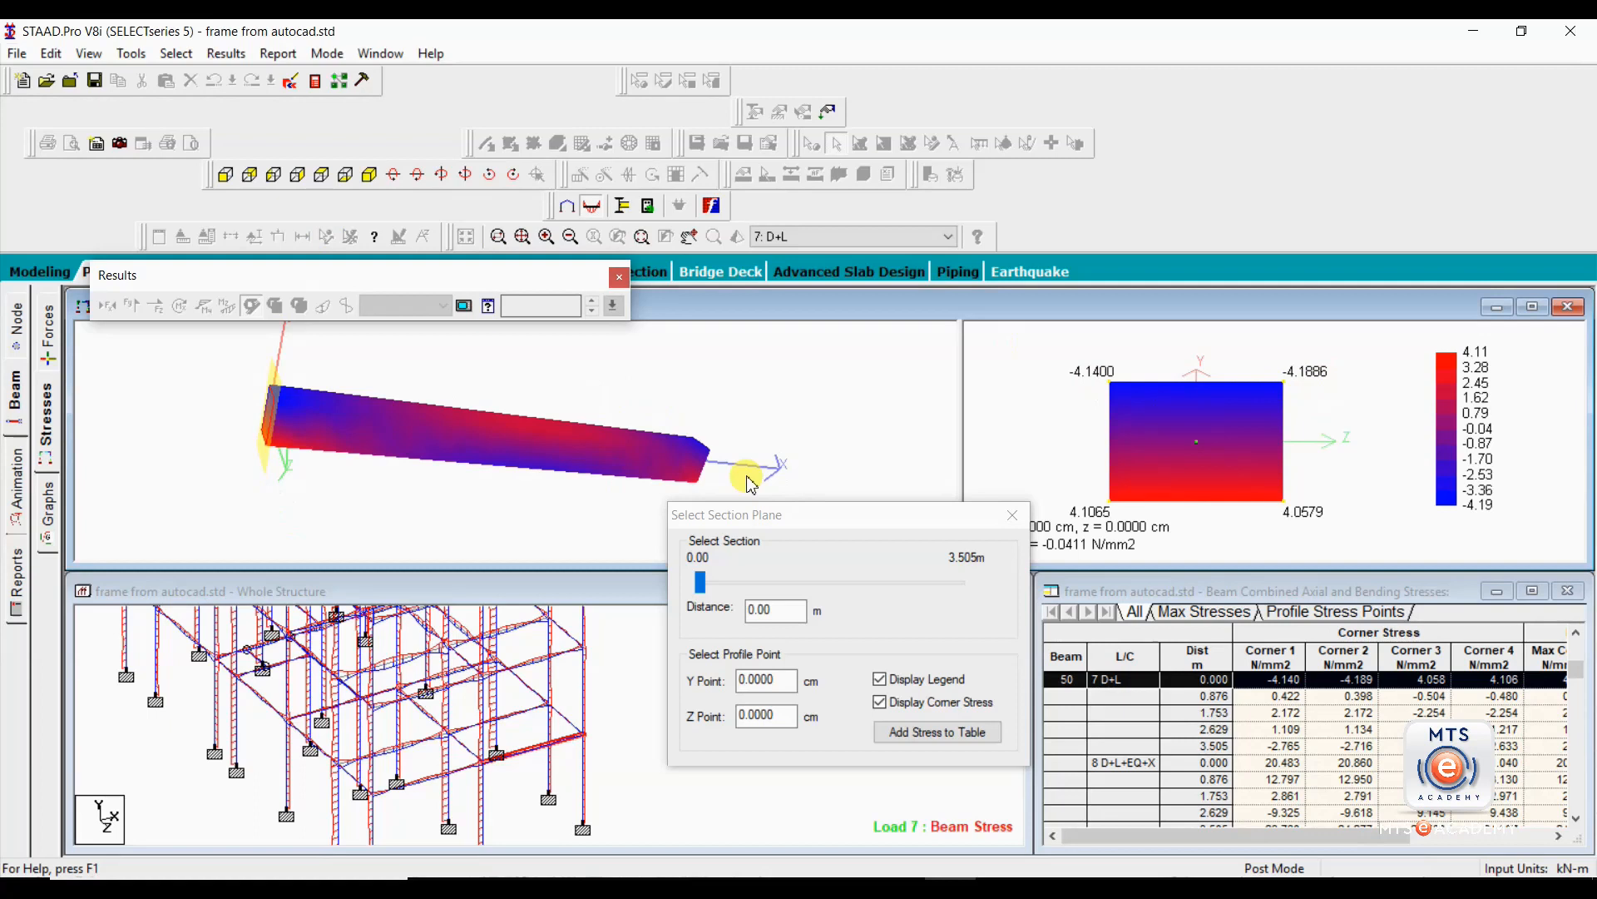
drag(752, 482, 494, 432)
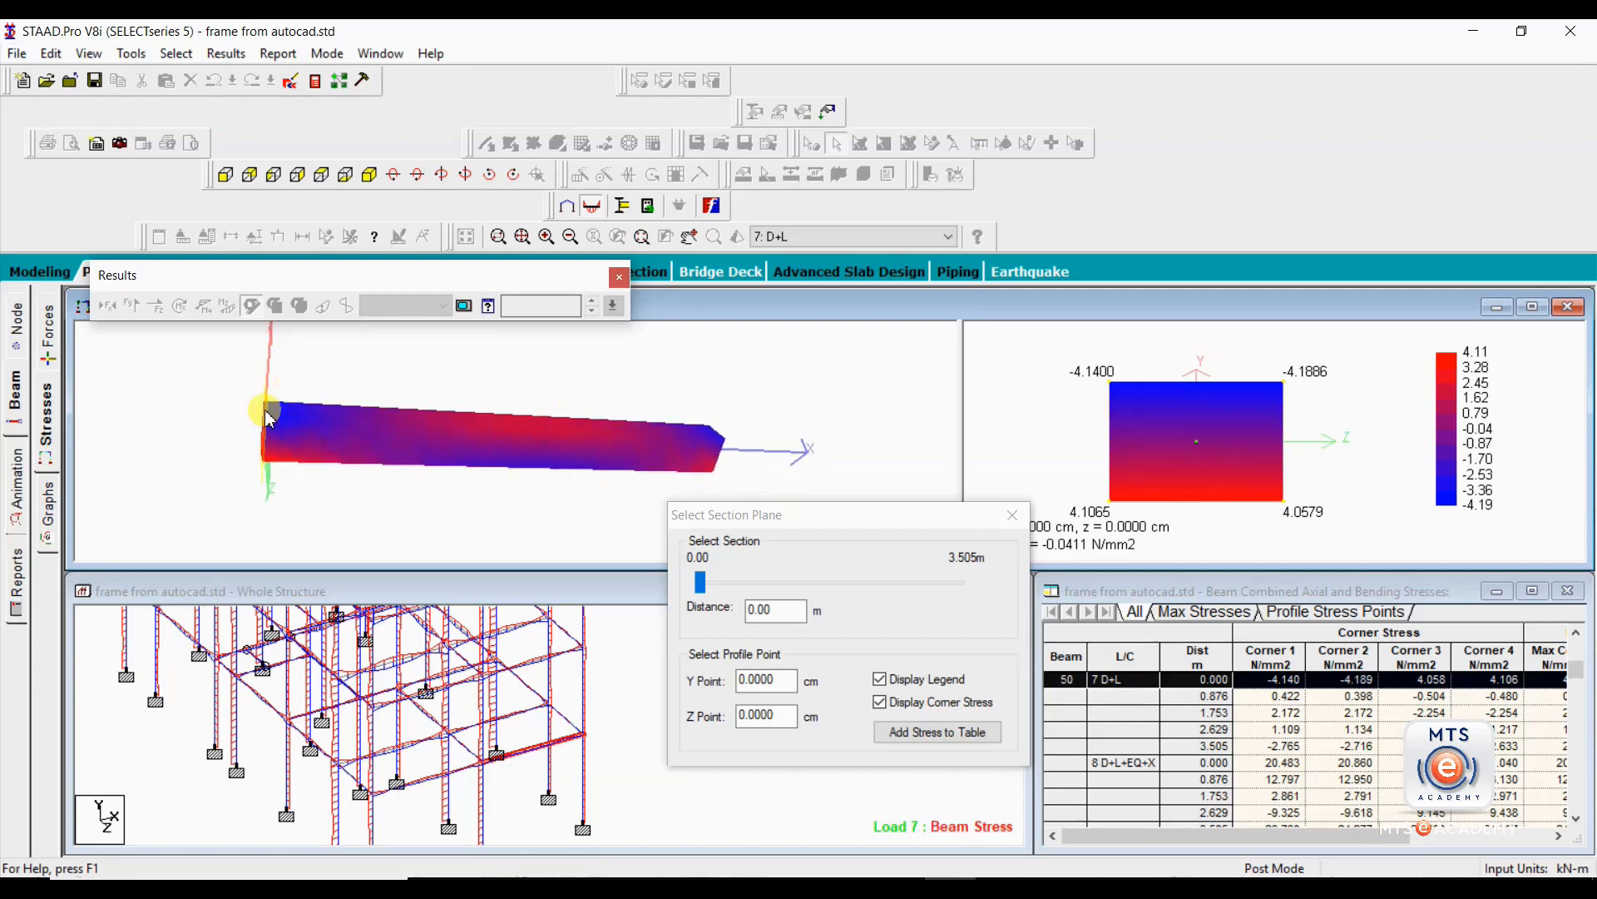
drag(321, 442, 364, 416)
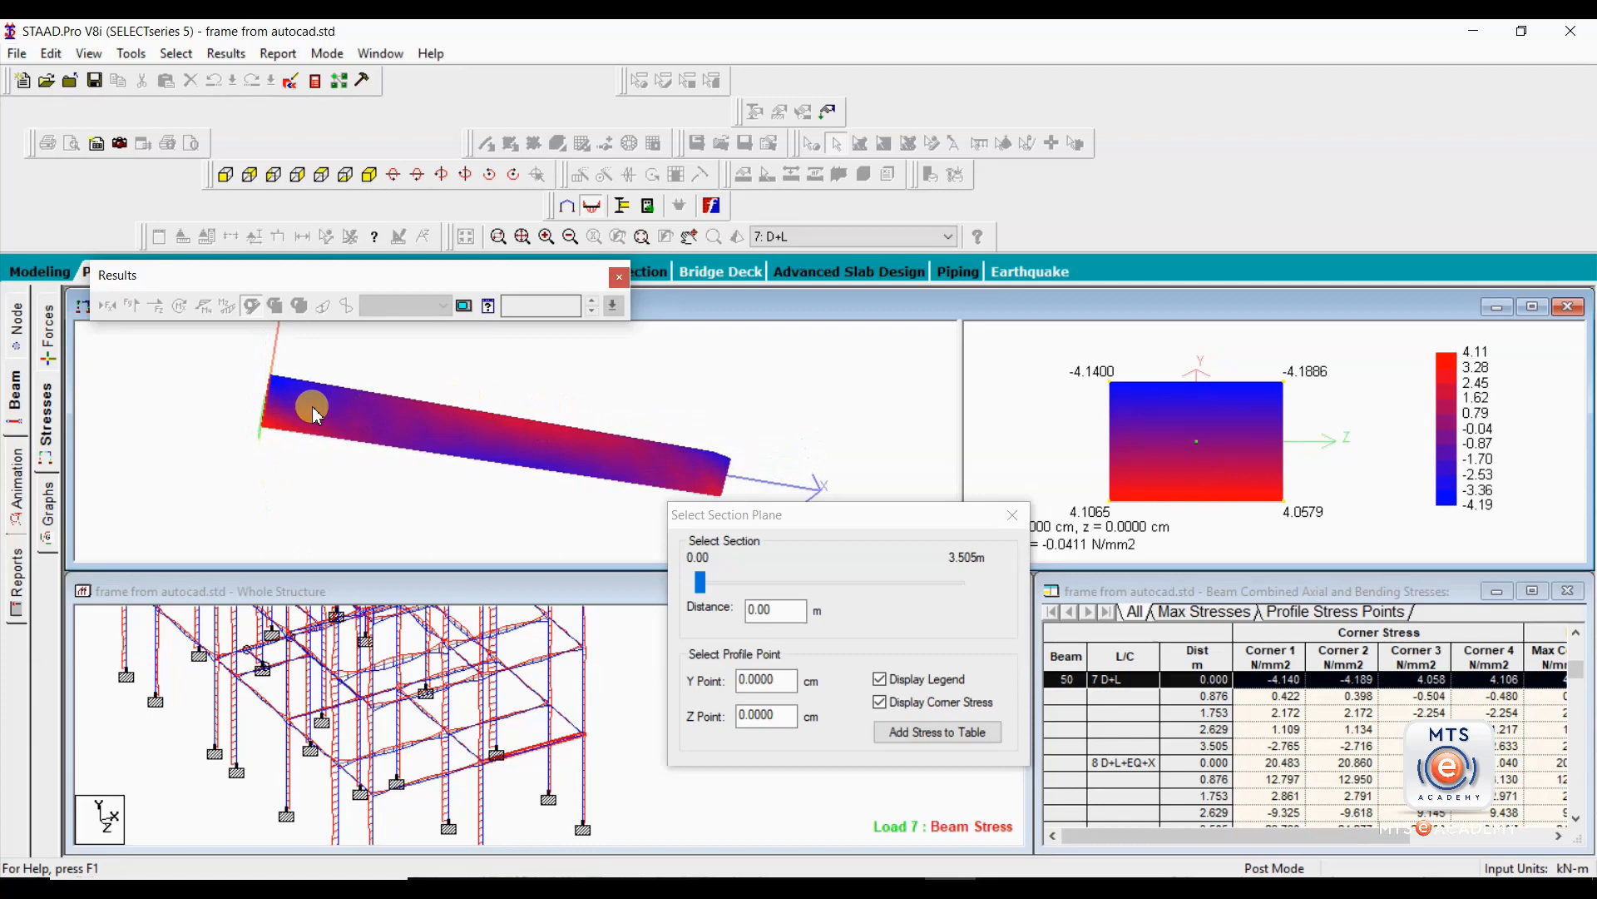
drag(513, 386, 567, 435)
Check the corner stresses with the section plane at 0.64, 0.67 and 0.79 m along beam 50.
drag(700, 582, 751, 595)
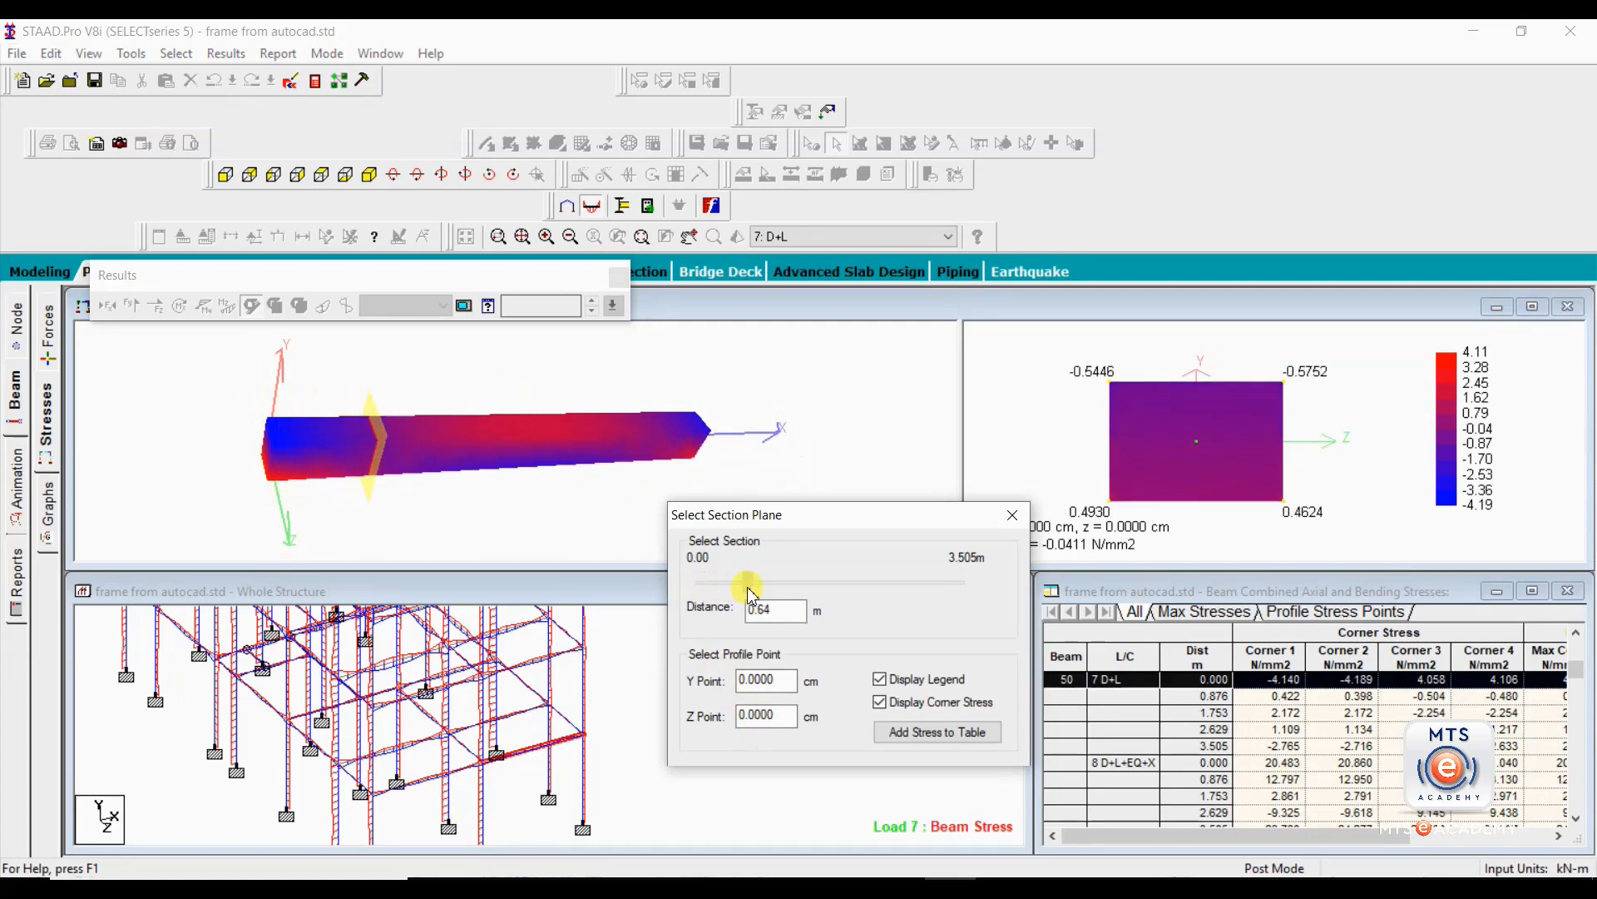
drag(752, 594, 755, 596)
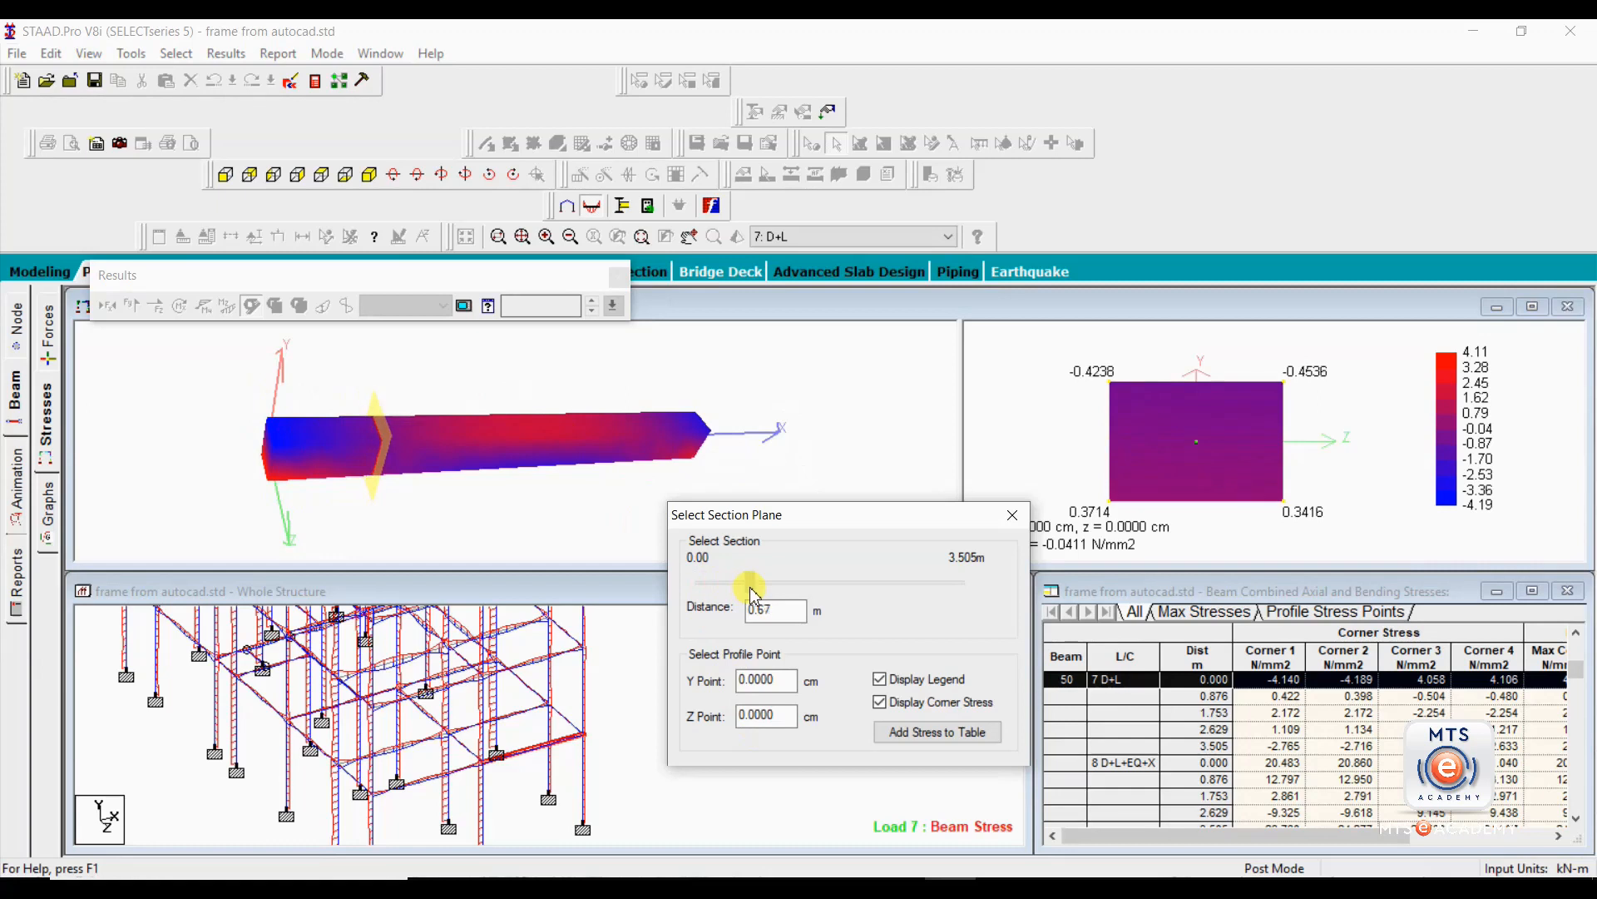
drag(599, 448, 558, 381)
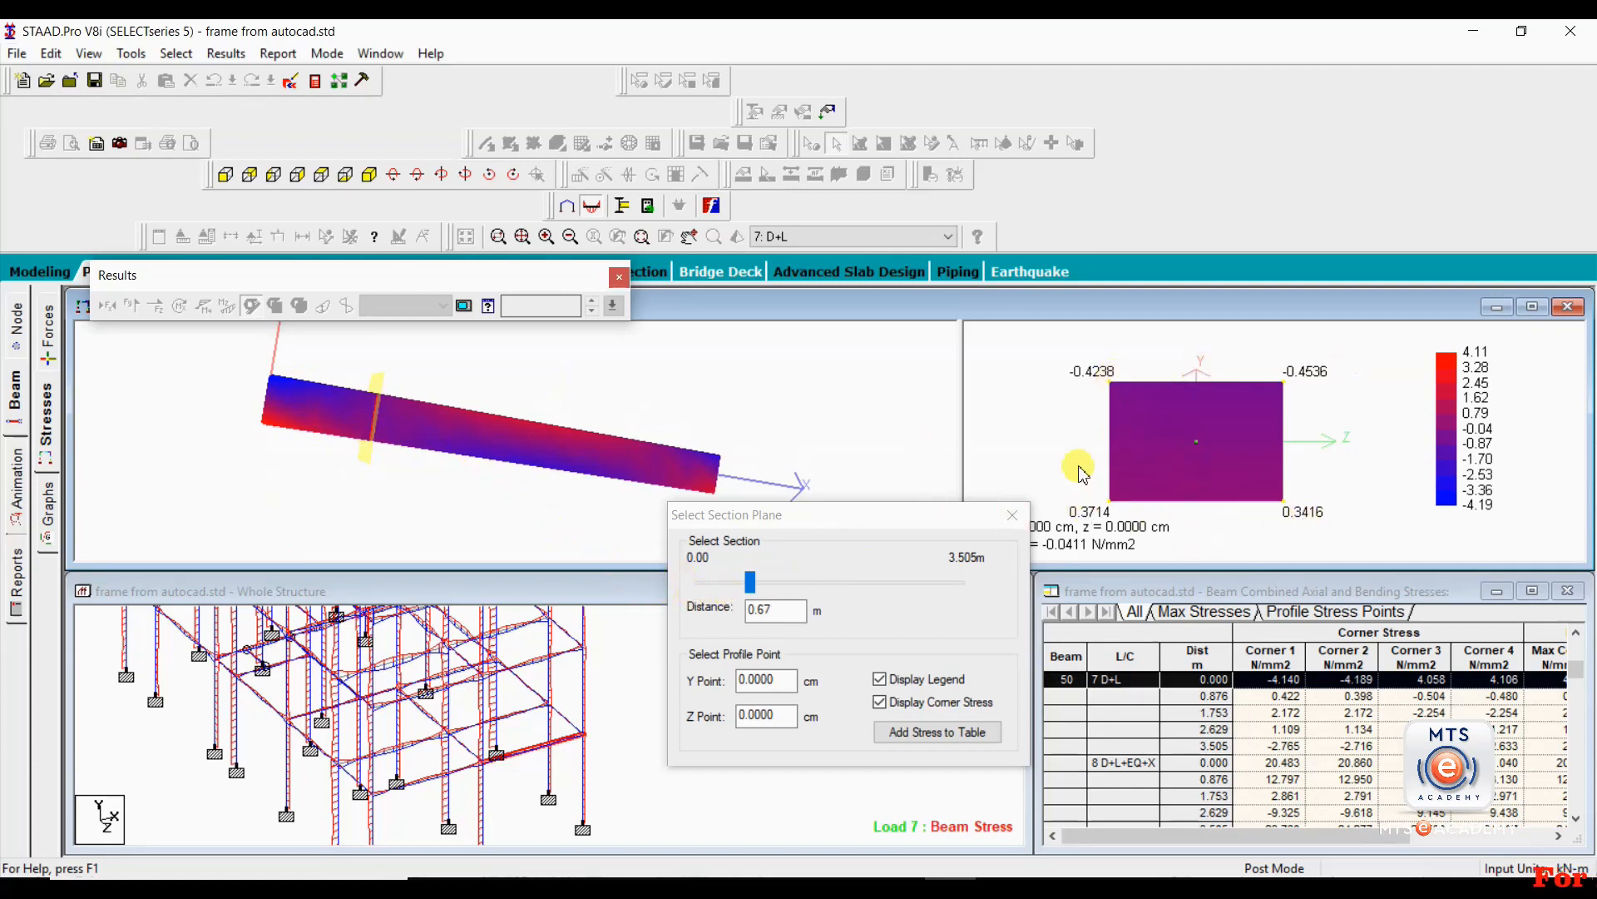
drag(753, 585, 760, 588)
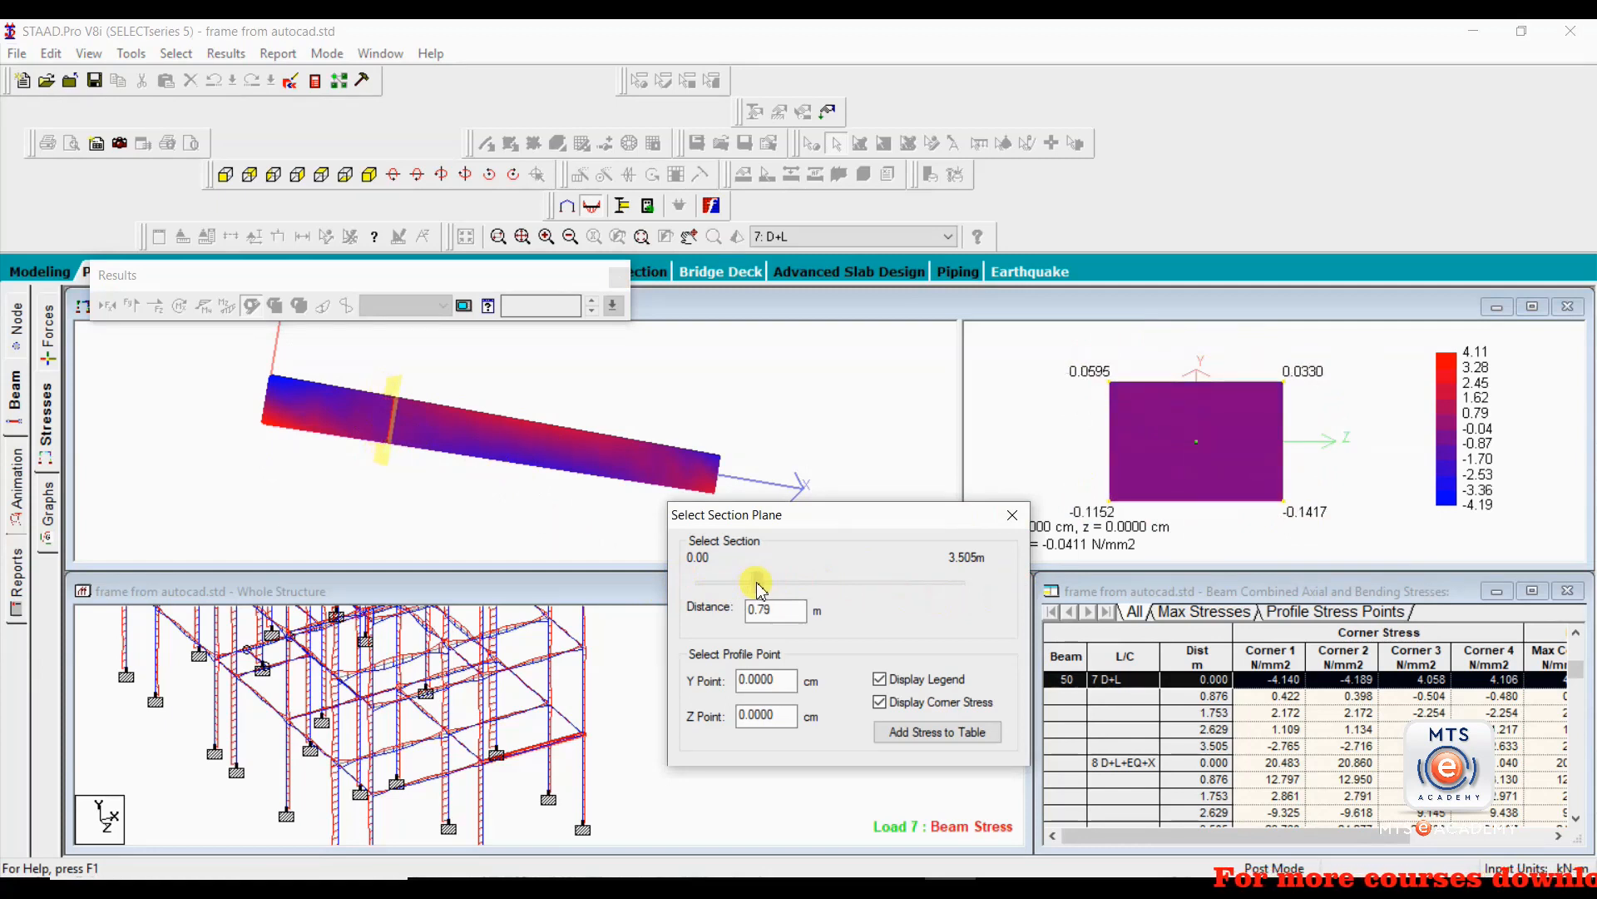
Check the corner stresses at 1.99 m and at the beam's far end, 3.51 m, then close the section plane settings.
drag(760, 588, 850, 597)
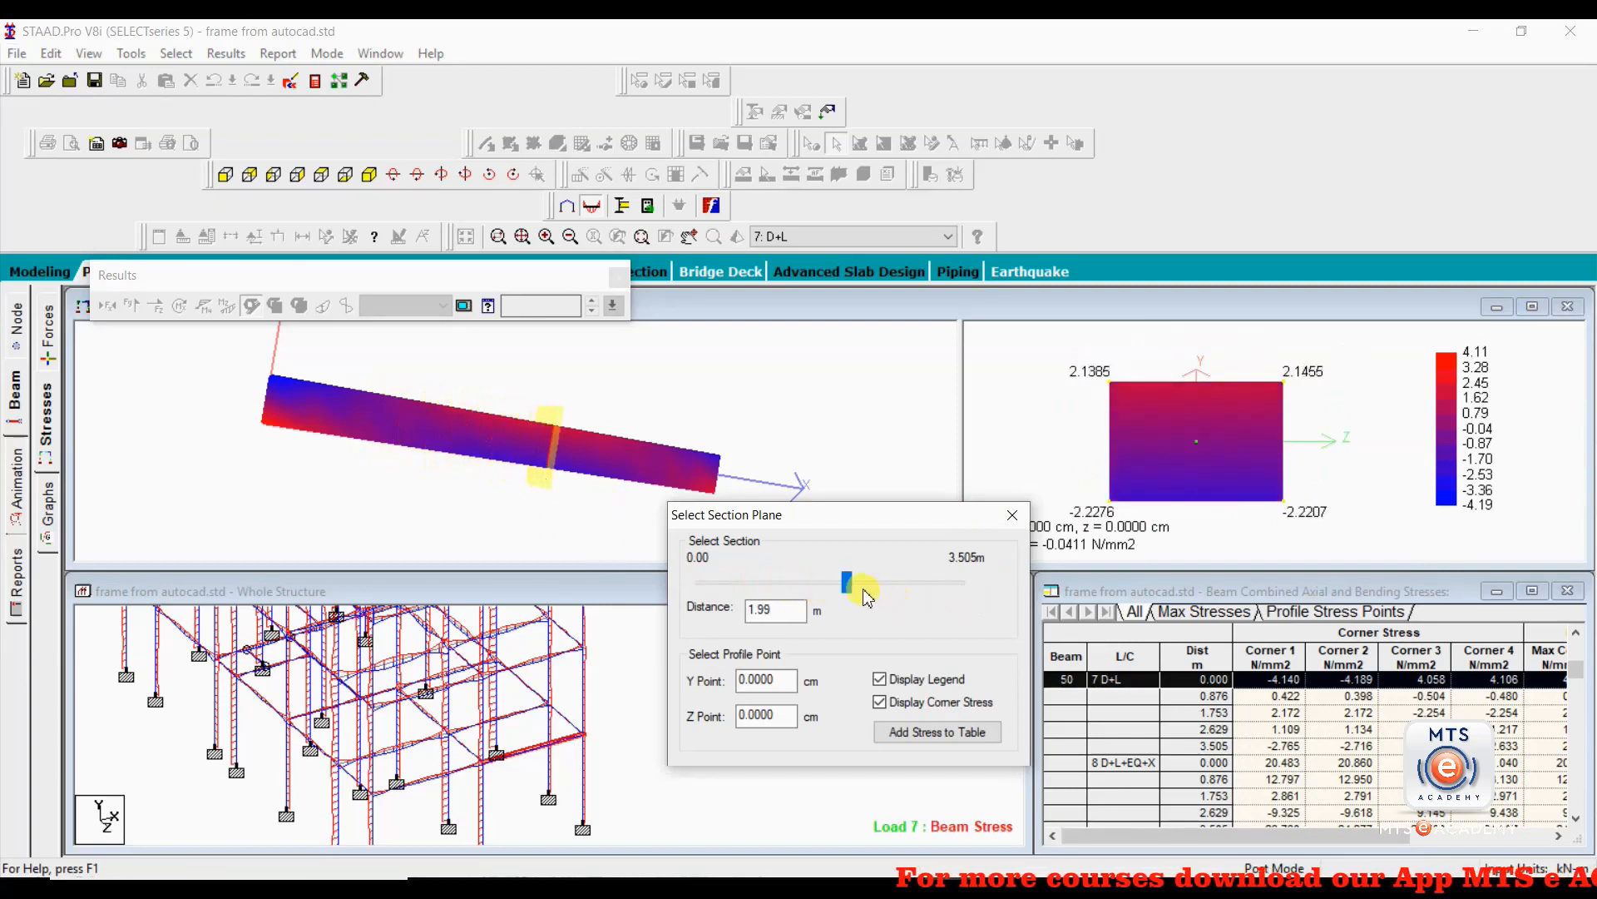
drag(850, 593, 990, 603)
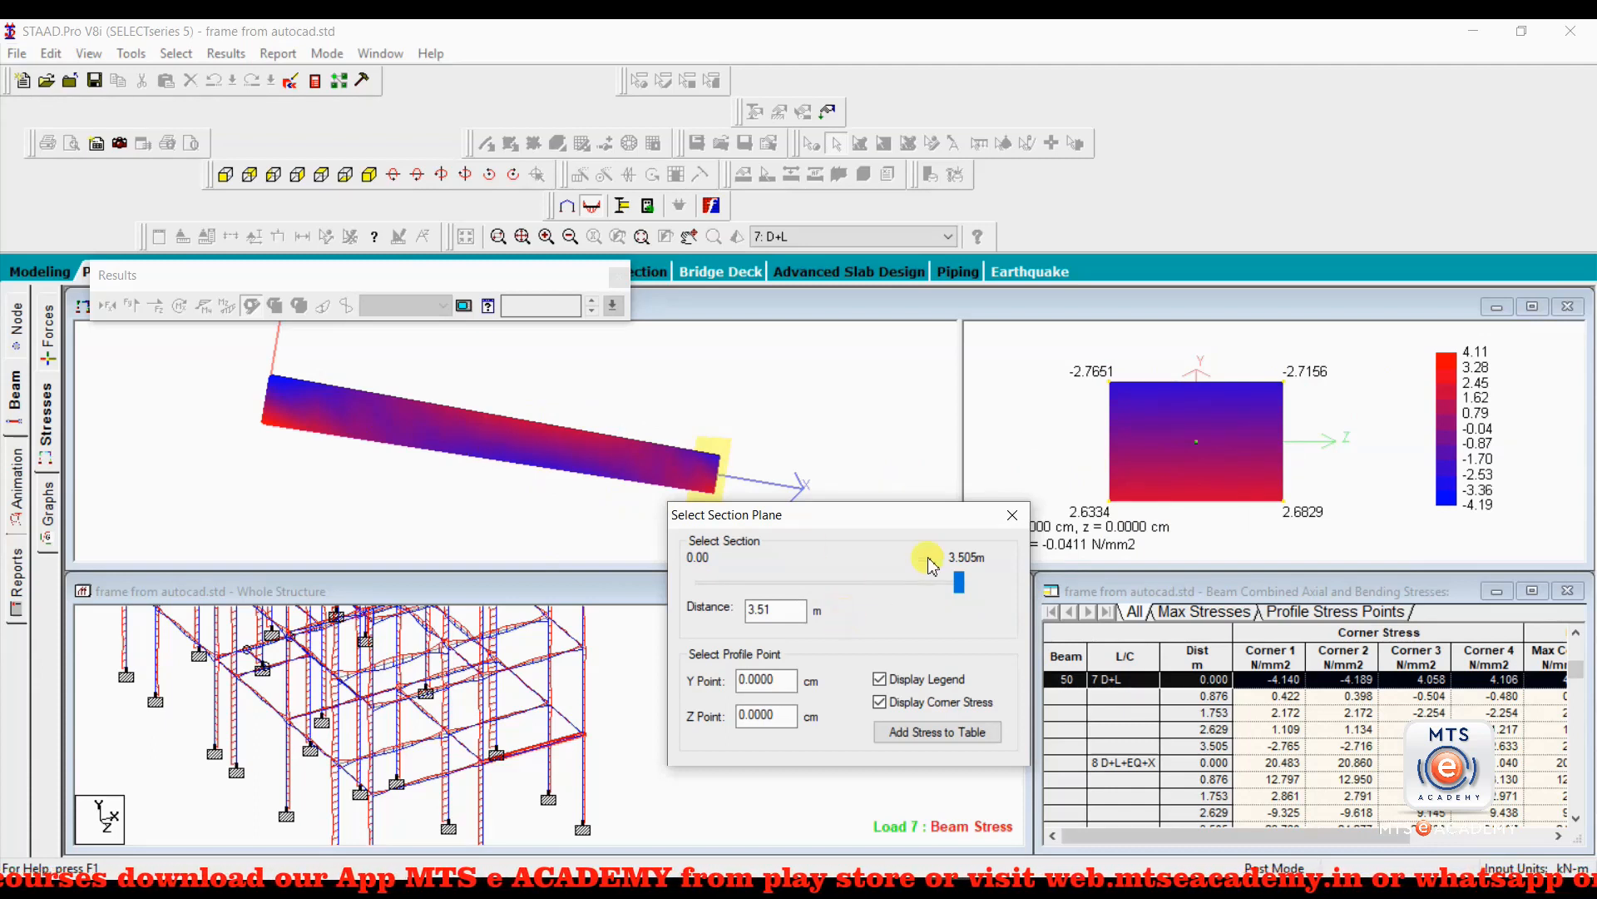
click(1013, 517)
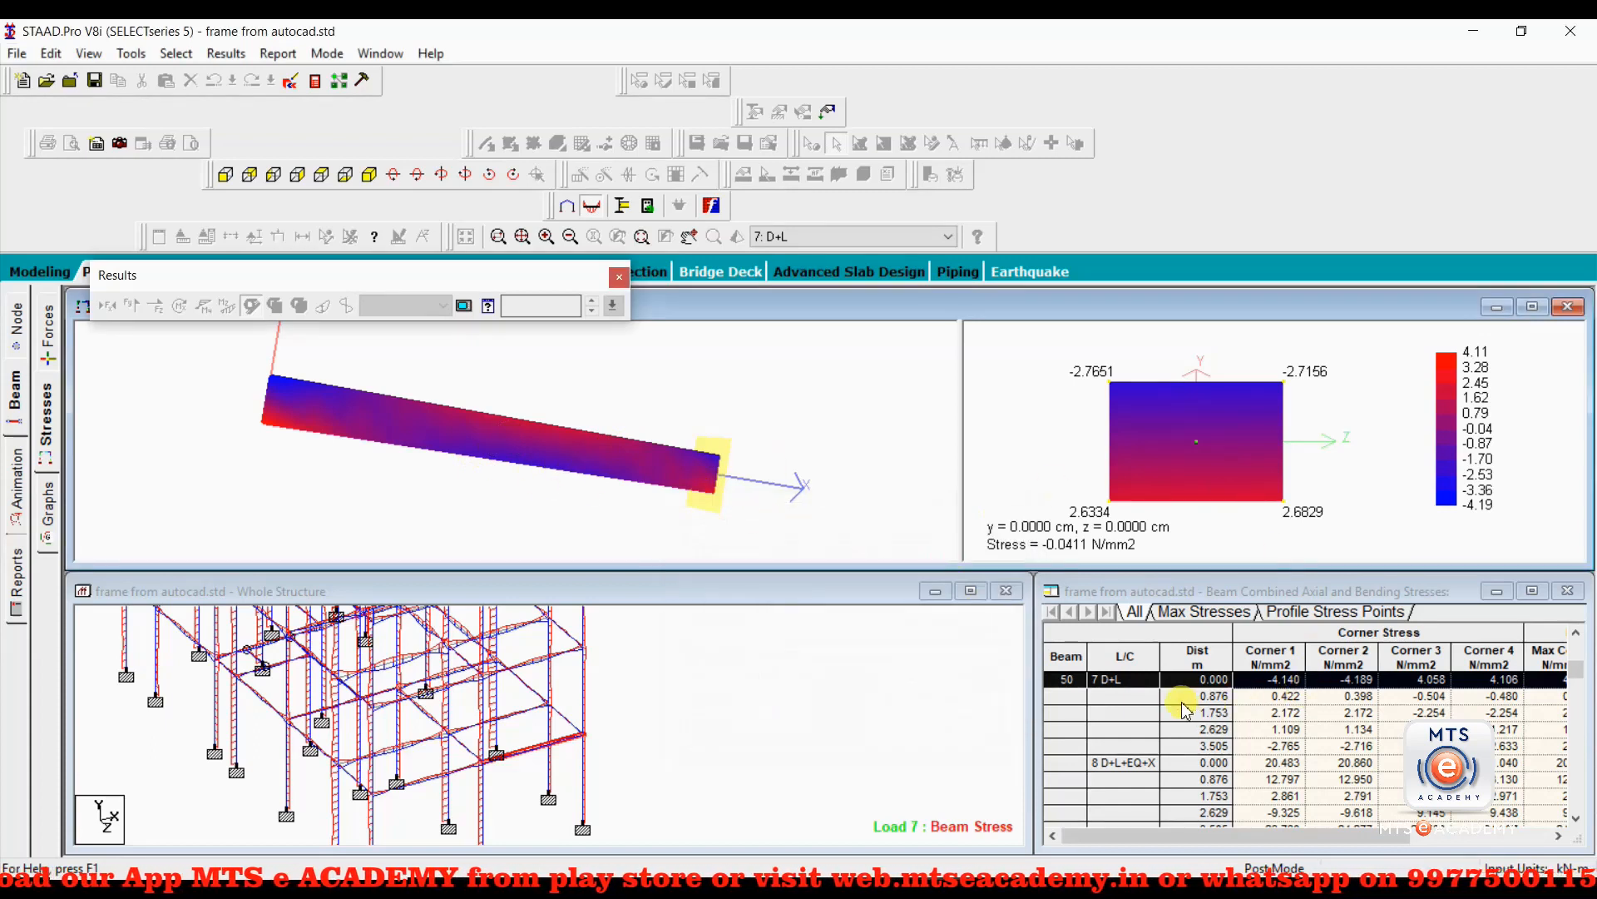
Widen the combined axial and bending stress table, review beam 50's D+L corner stresses, and show the Max Stresses results.
drag(1030, 681, 869, 677)
drag(1036, 667, 871, 668)
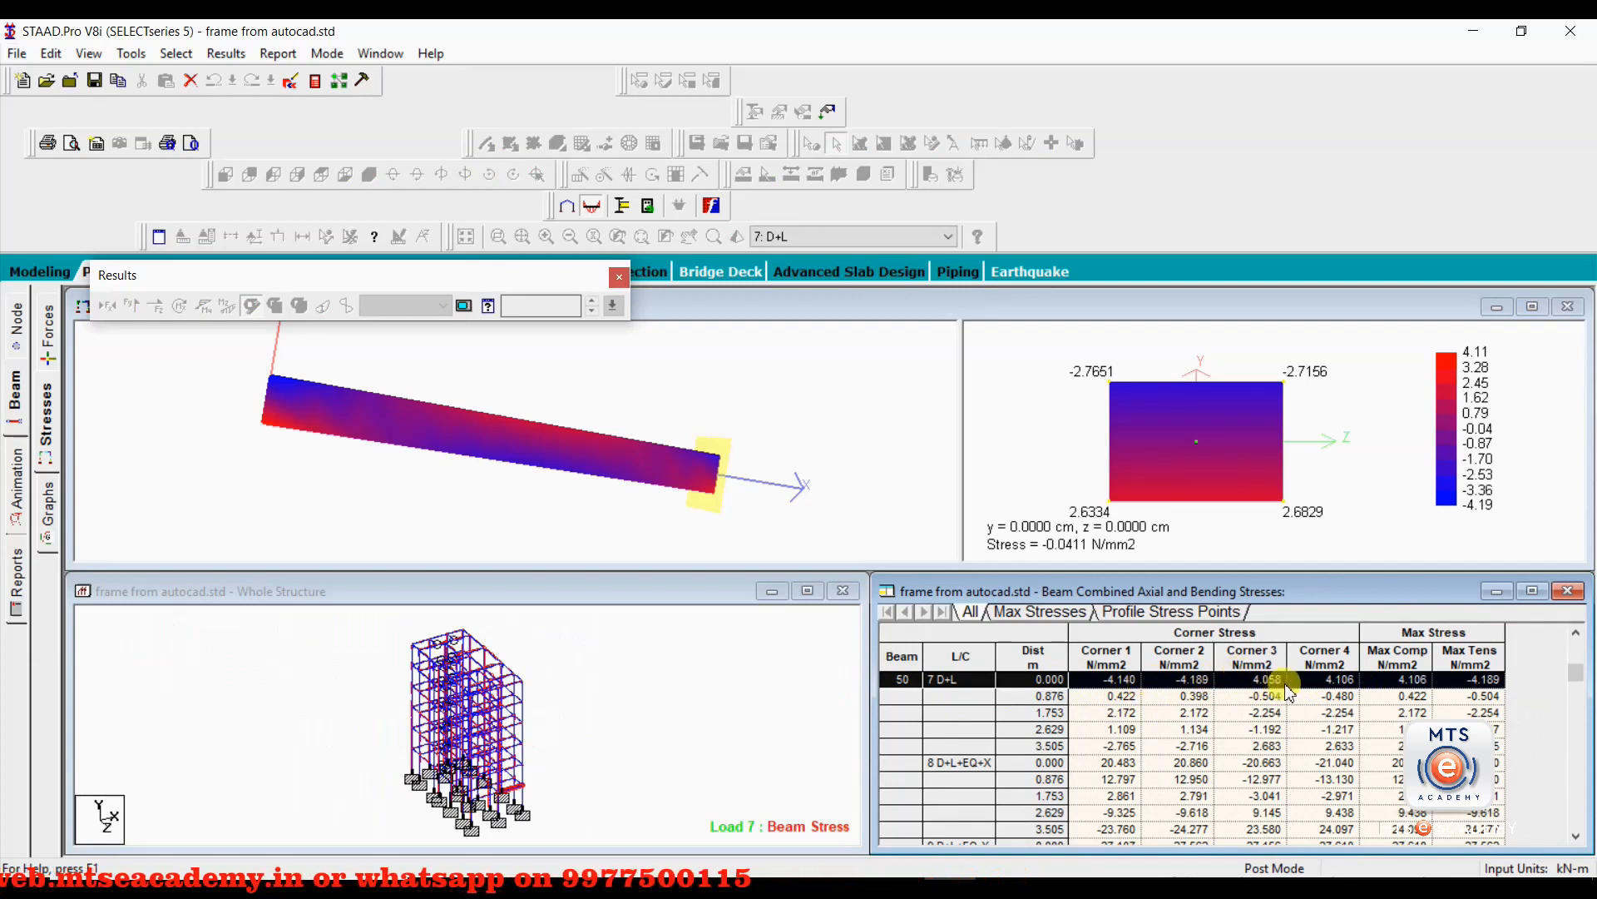
double_click(1021, 706)
click(1013, 515)
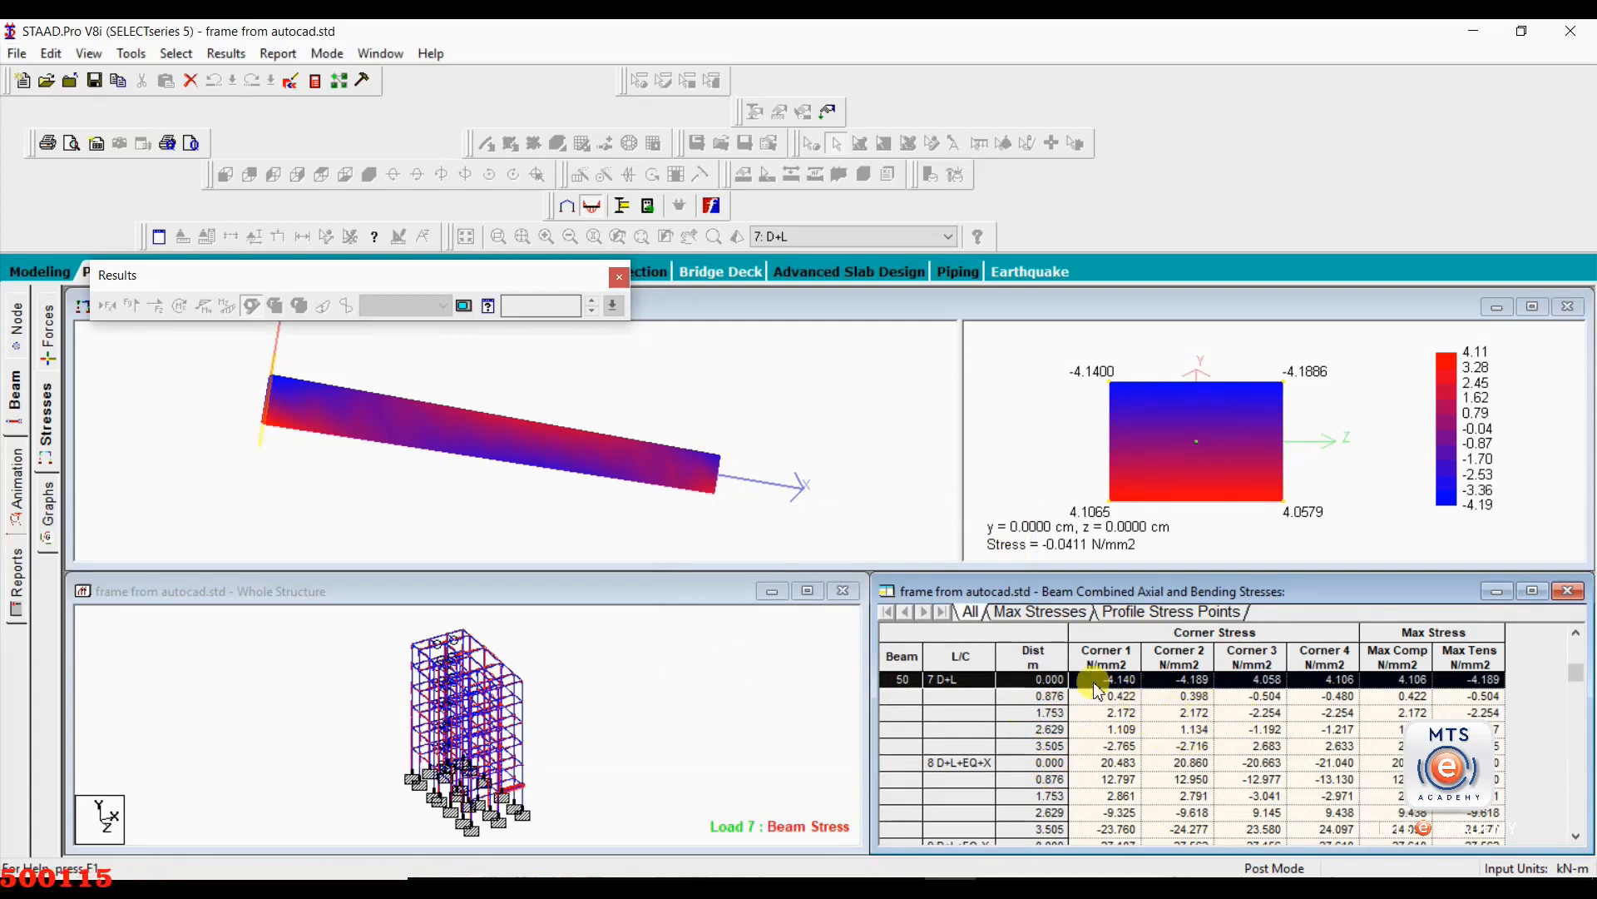
click(1040, 613)
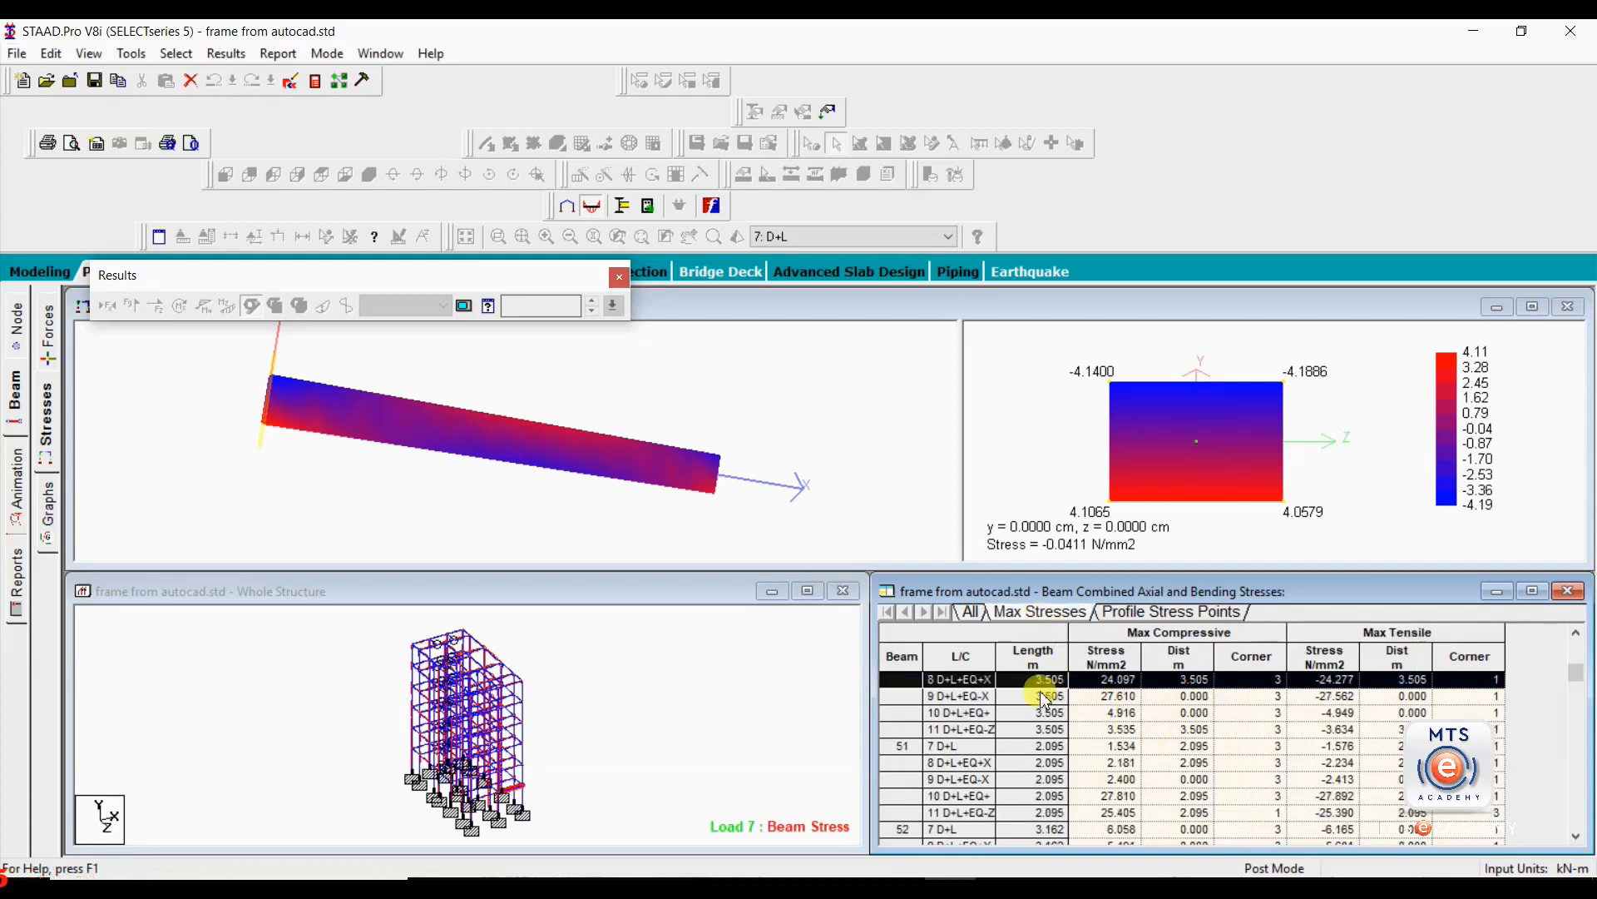
Review the maximum stresses for beams 49 and 50 in the table, then show beam 50's force graphs and reposition the whole-structure view.
scroll(992, 736, up, 1)
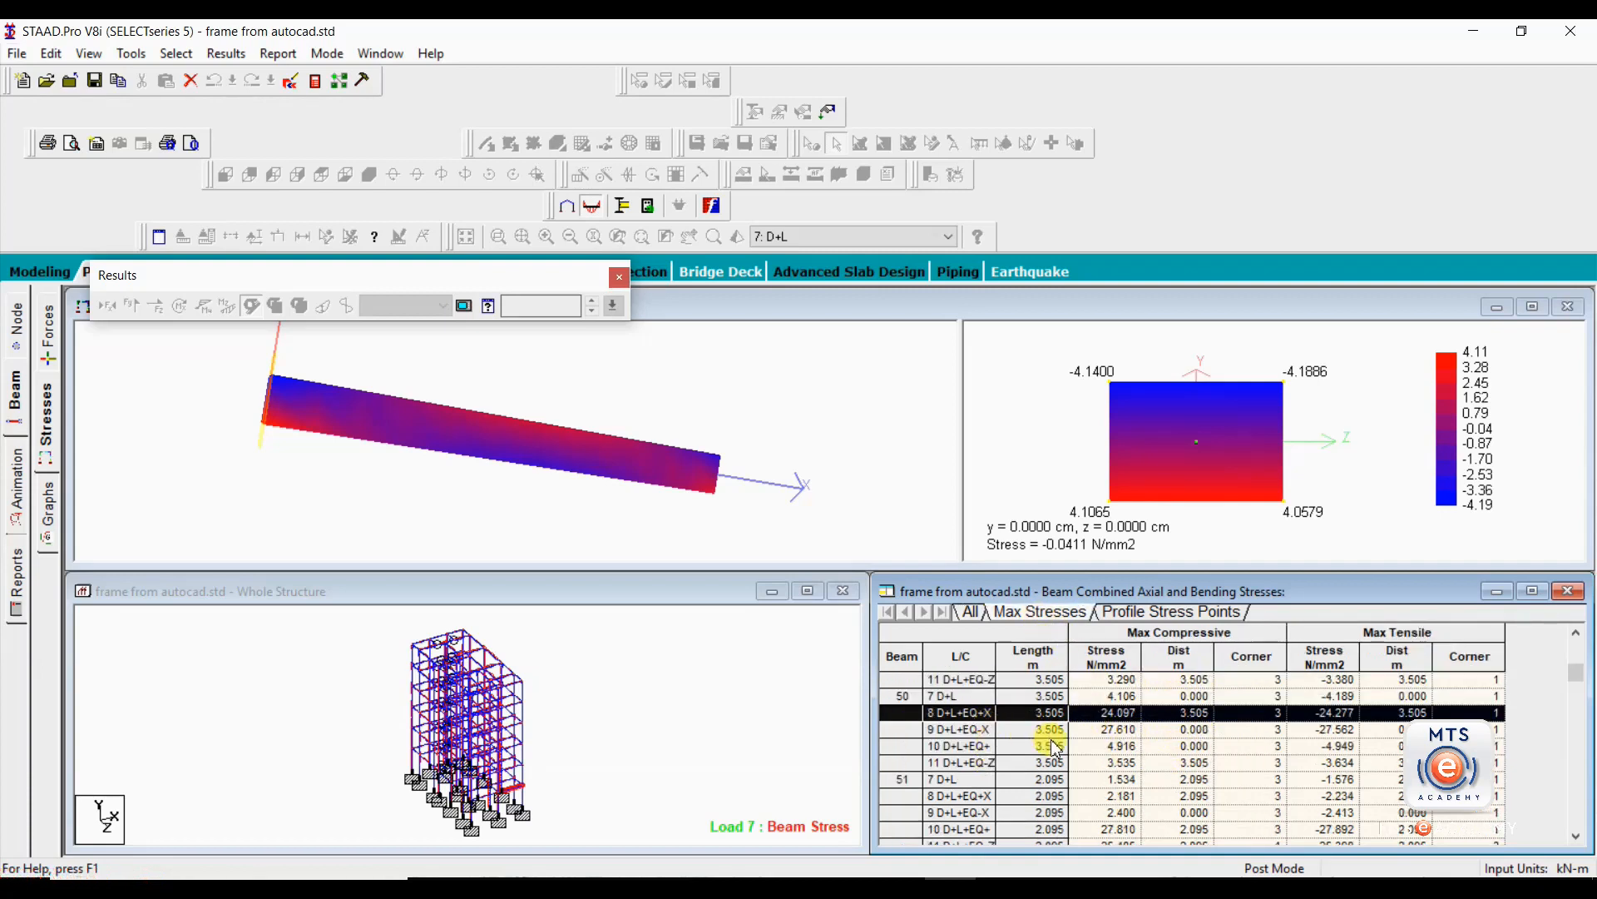
scroll(992, 736, up, 1)
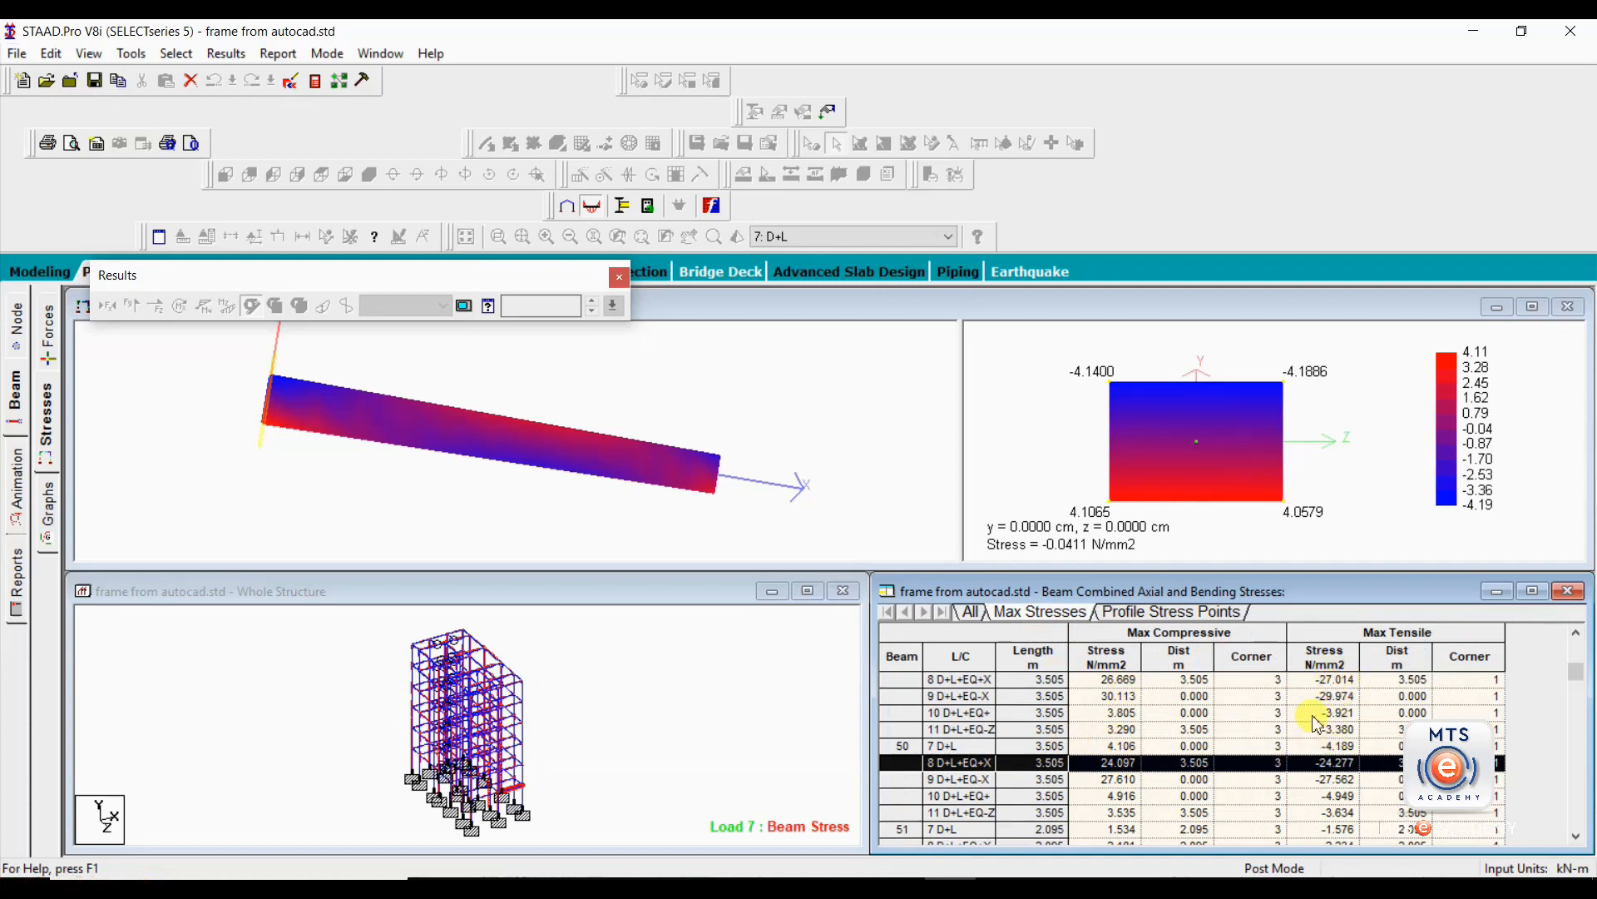
scroll(1324, 729, up, 1)
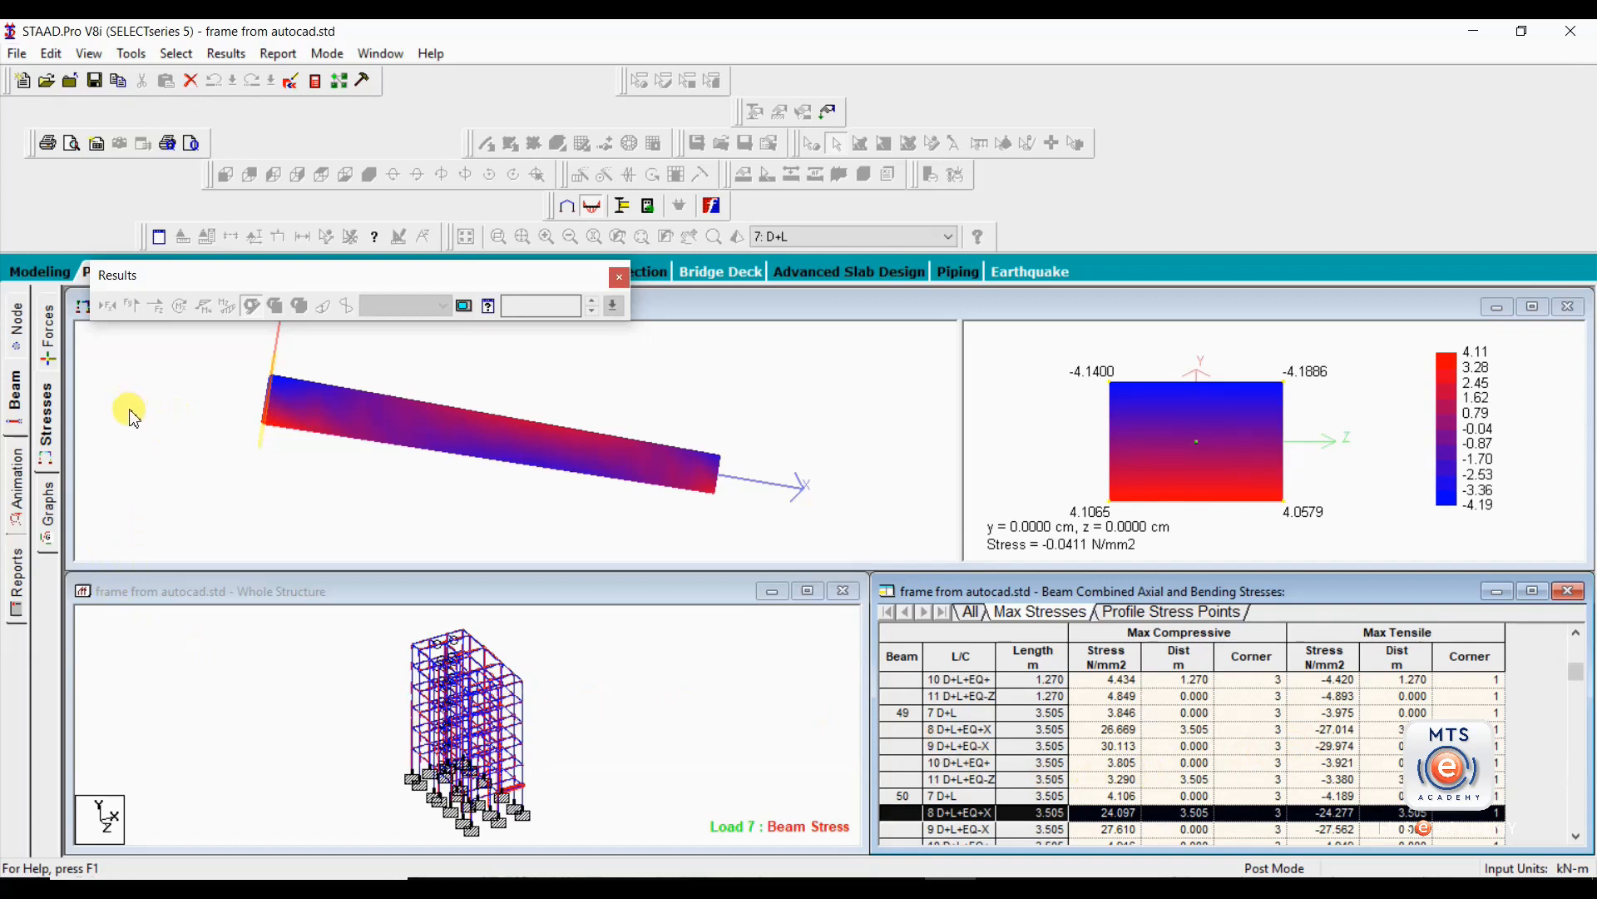
click(52, 520)
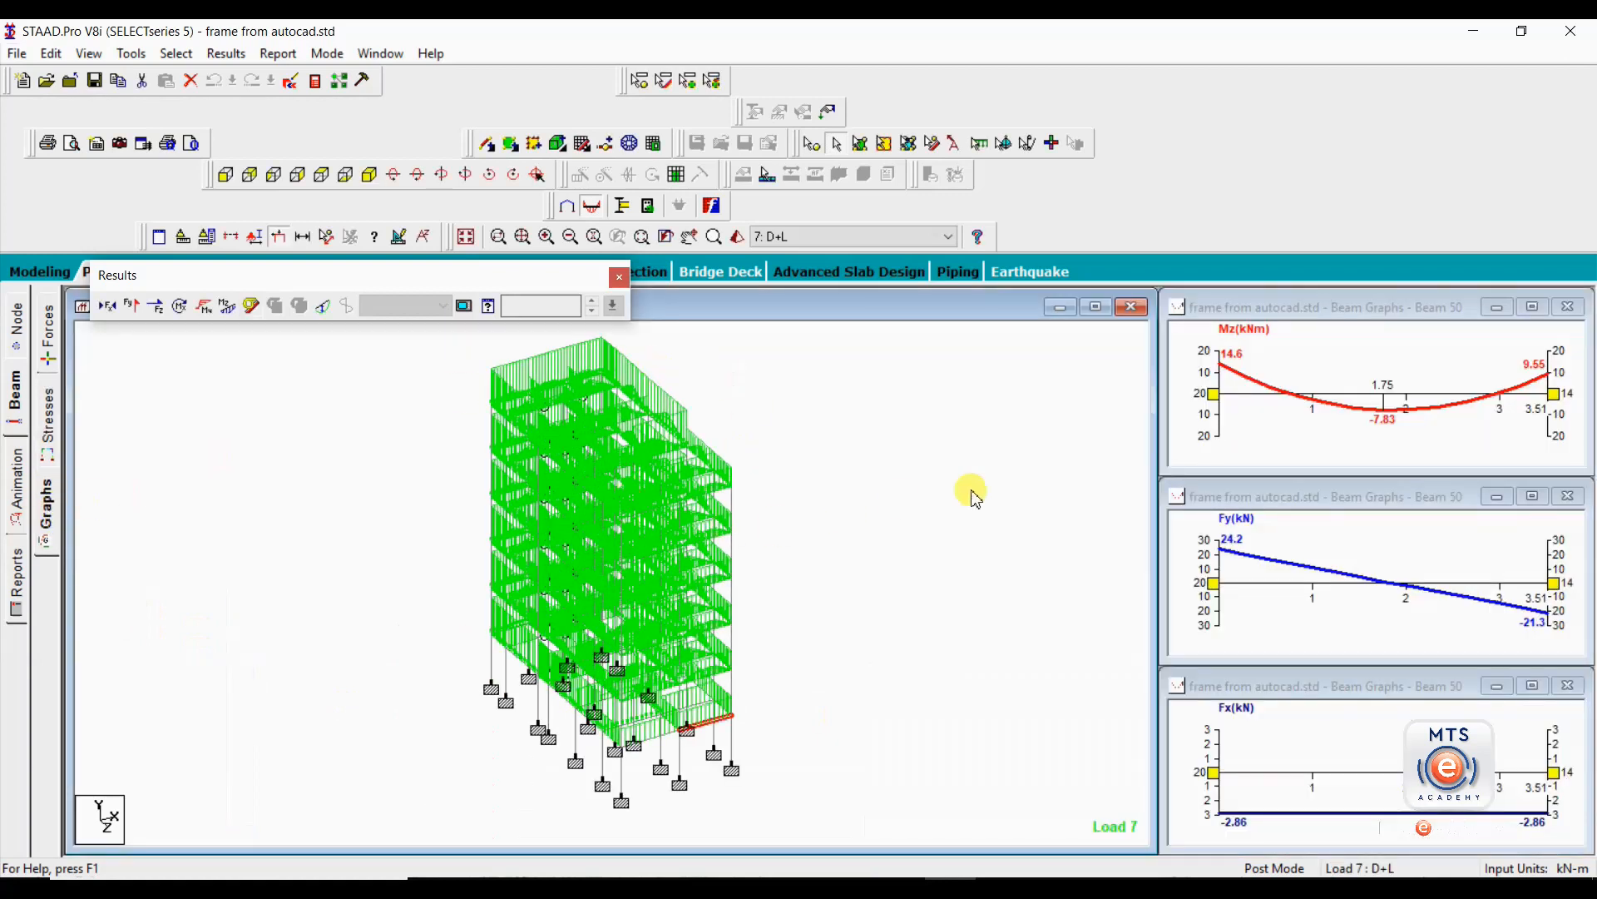
middle_drag(1087, 540, 823, 680)
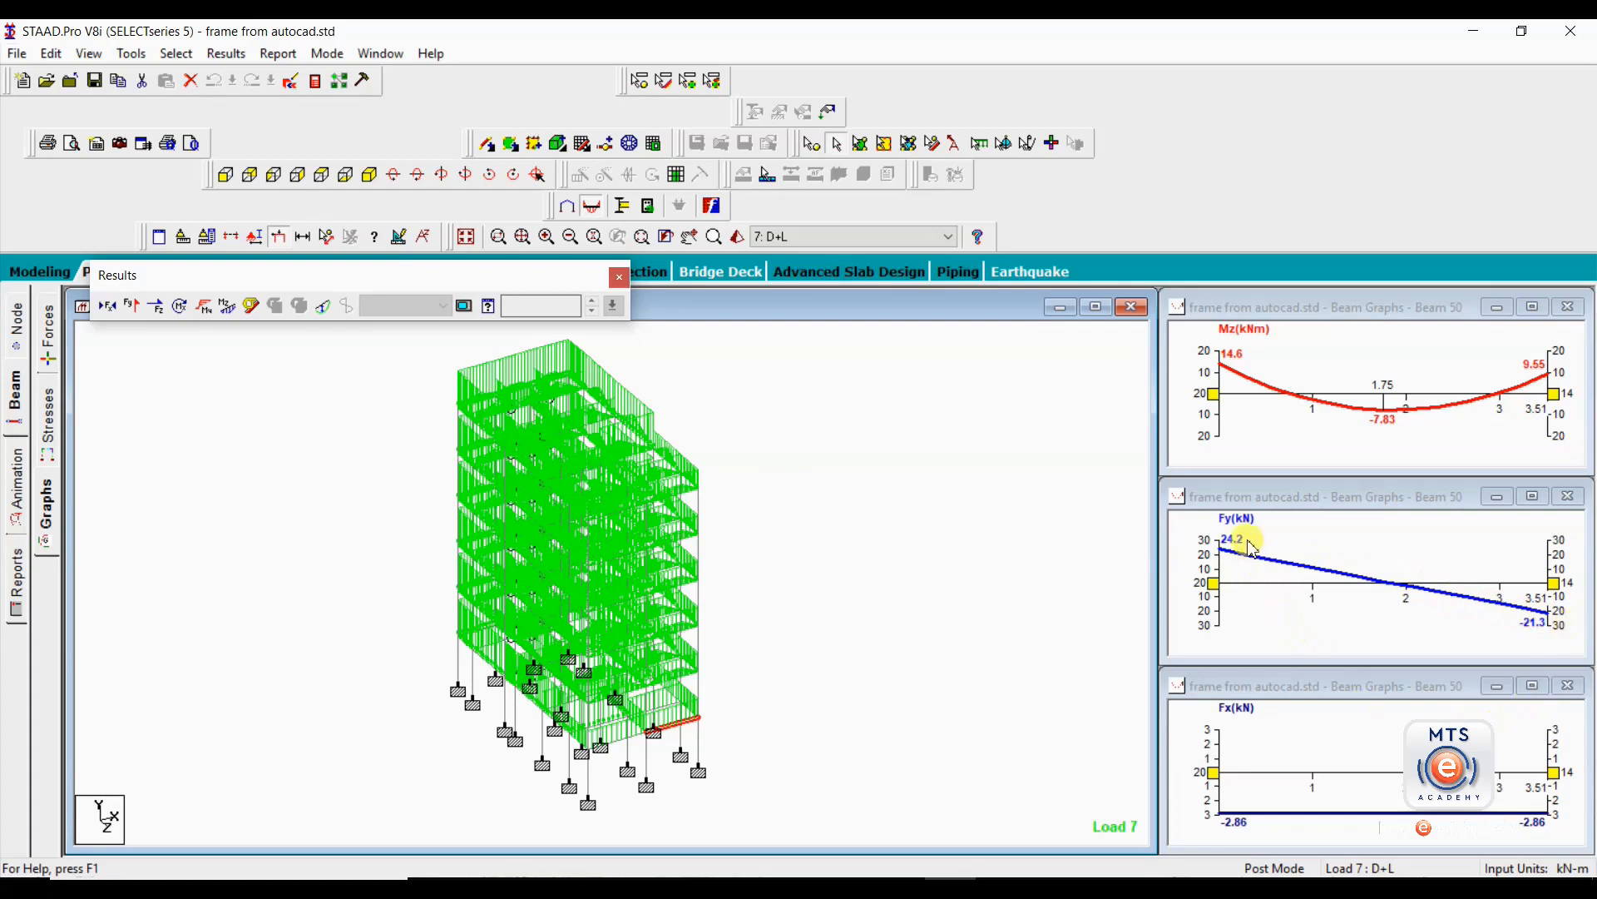
Set beam 50's Fx graph to draw combined stress instead of axial force.
right_click(1290, 737)
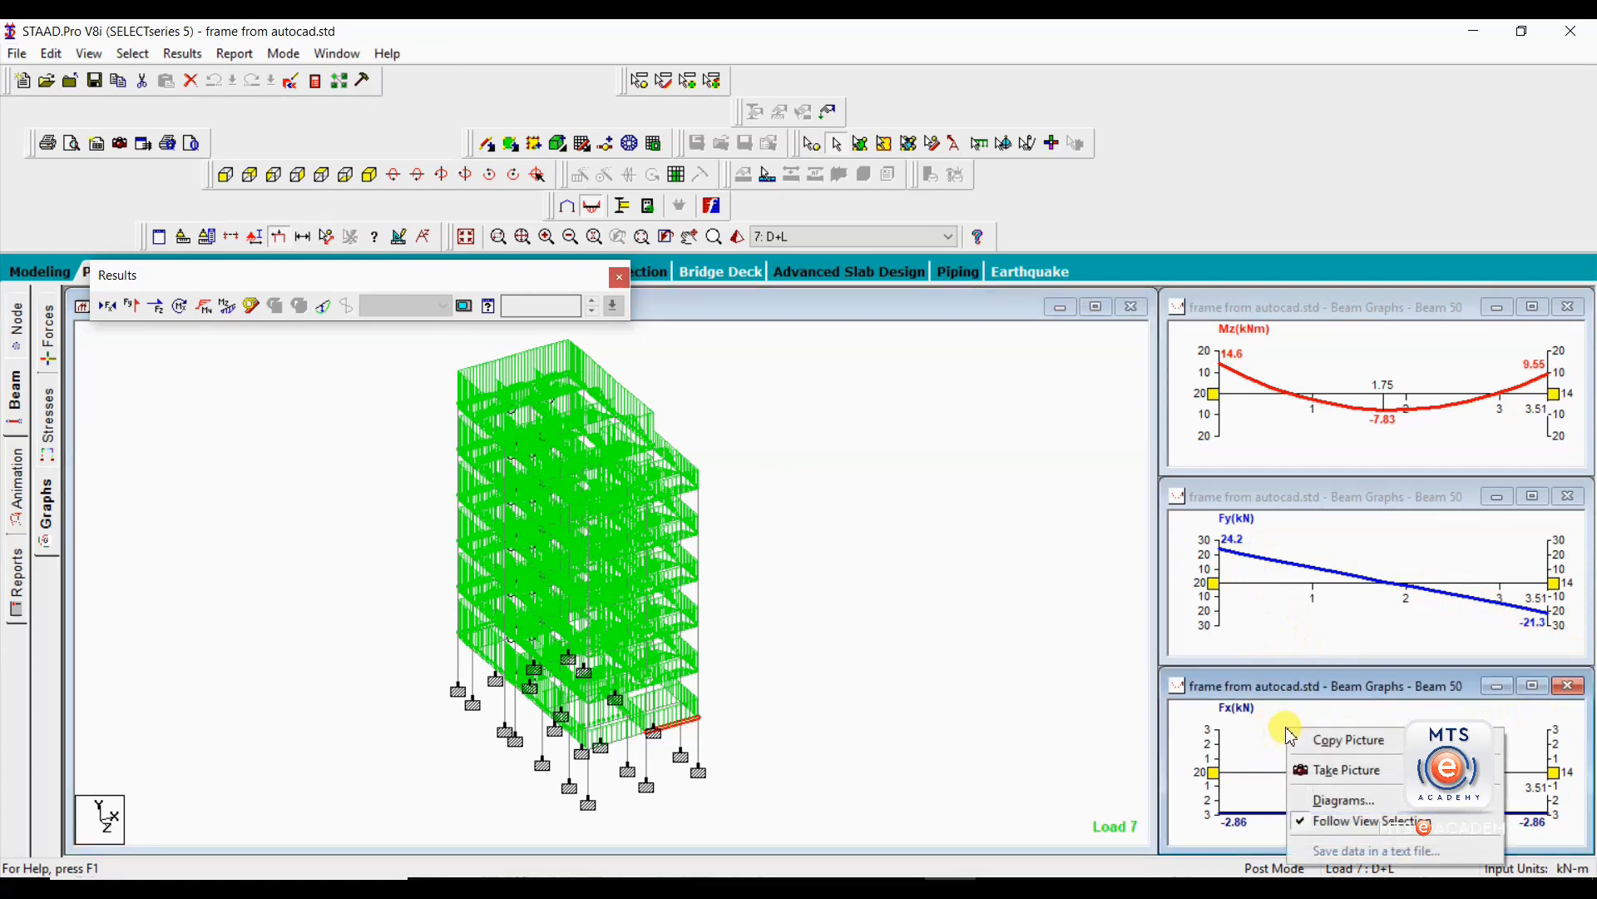
click(1332, 801)
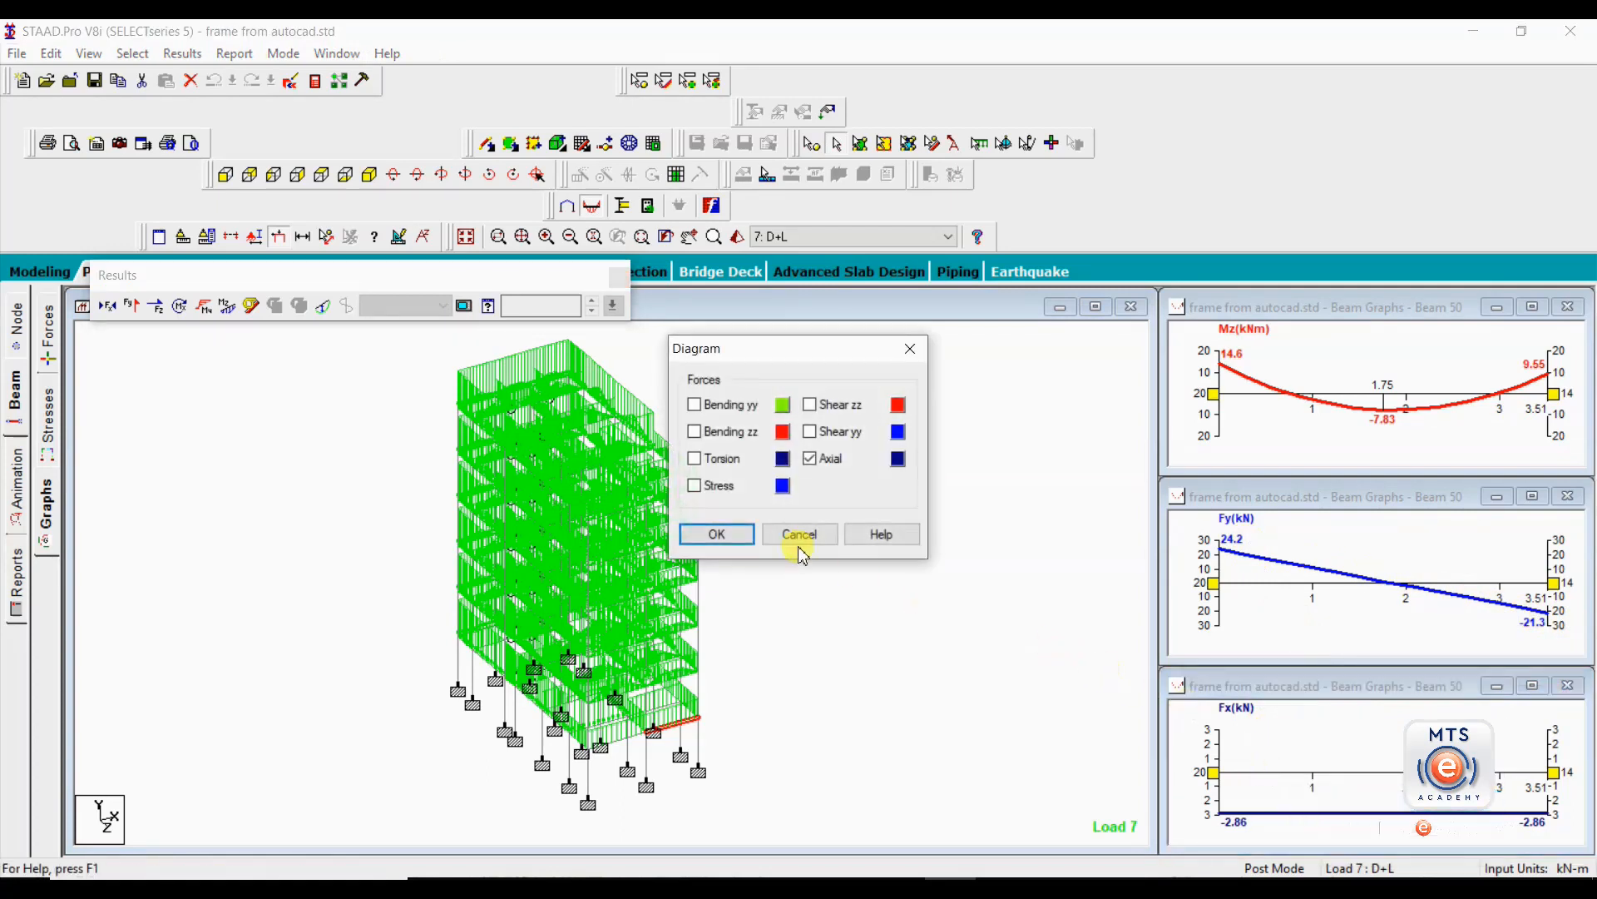
click(695, 487)
click(717, 537)
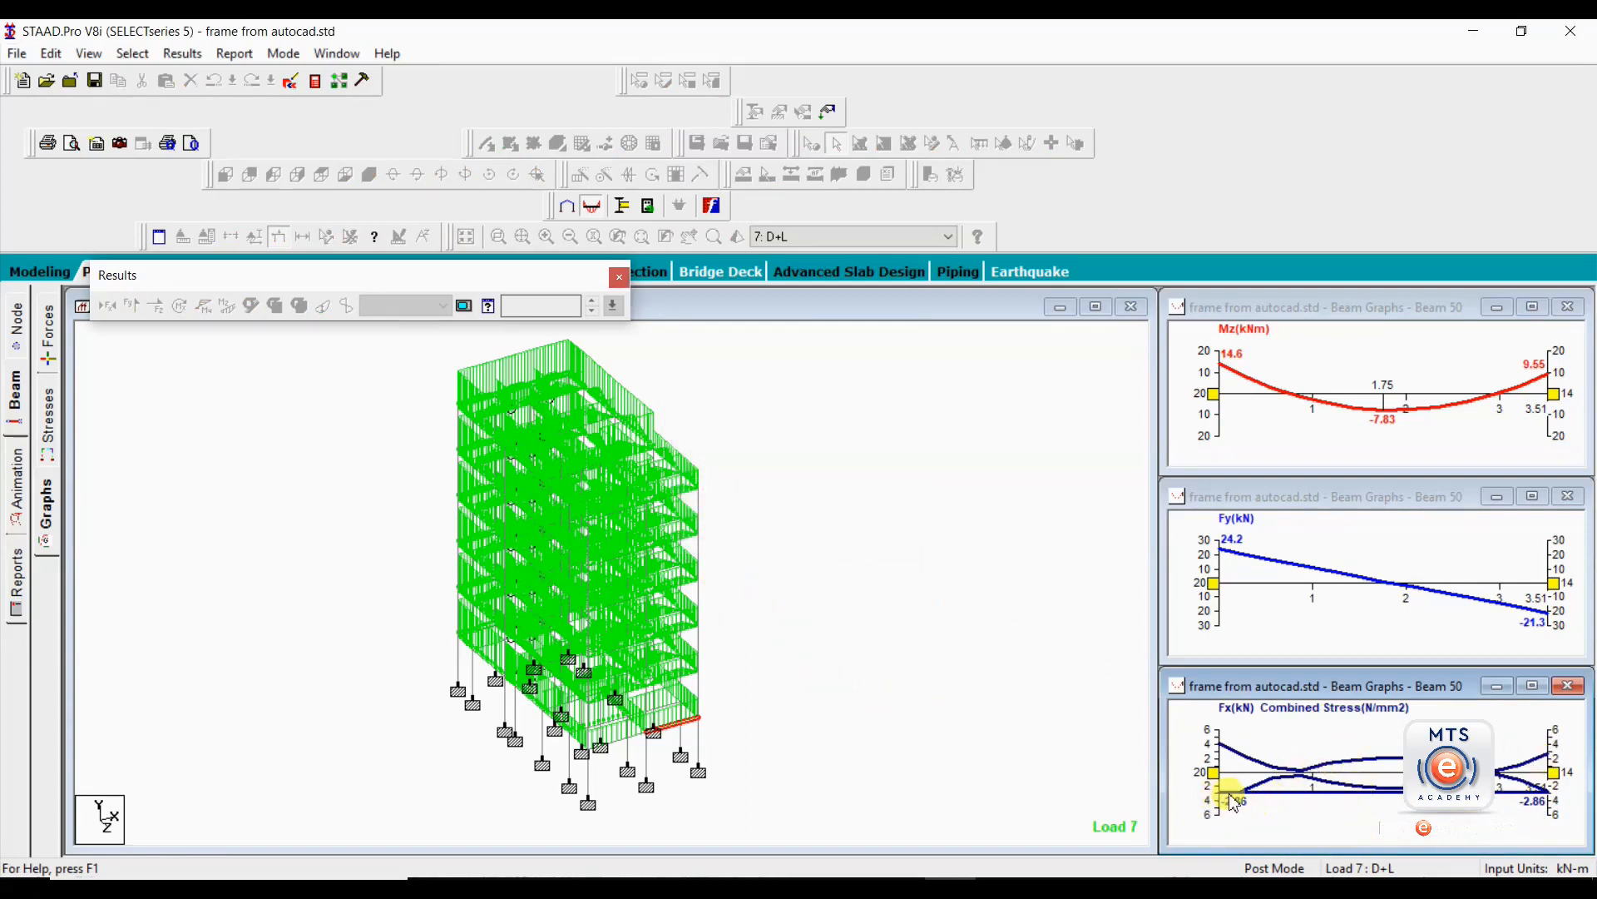
right_click(1354, 737)
click(1402, 809)
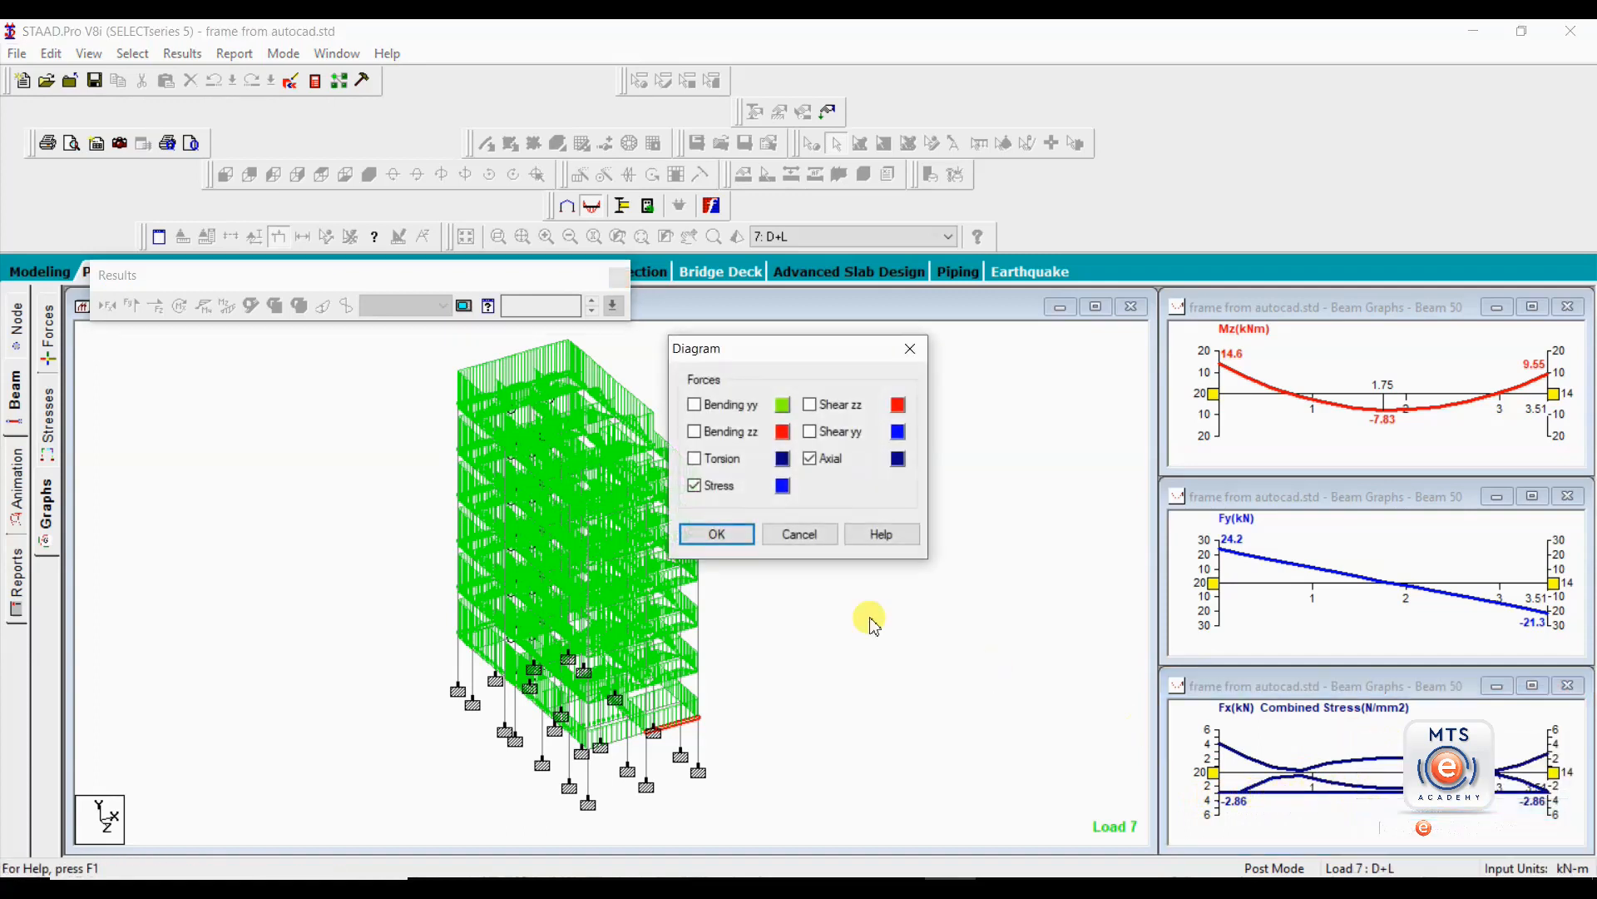
click(810, 458)
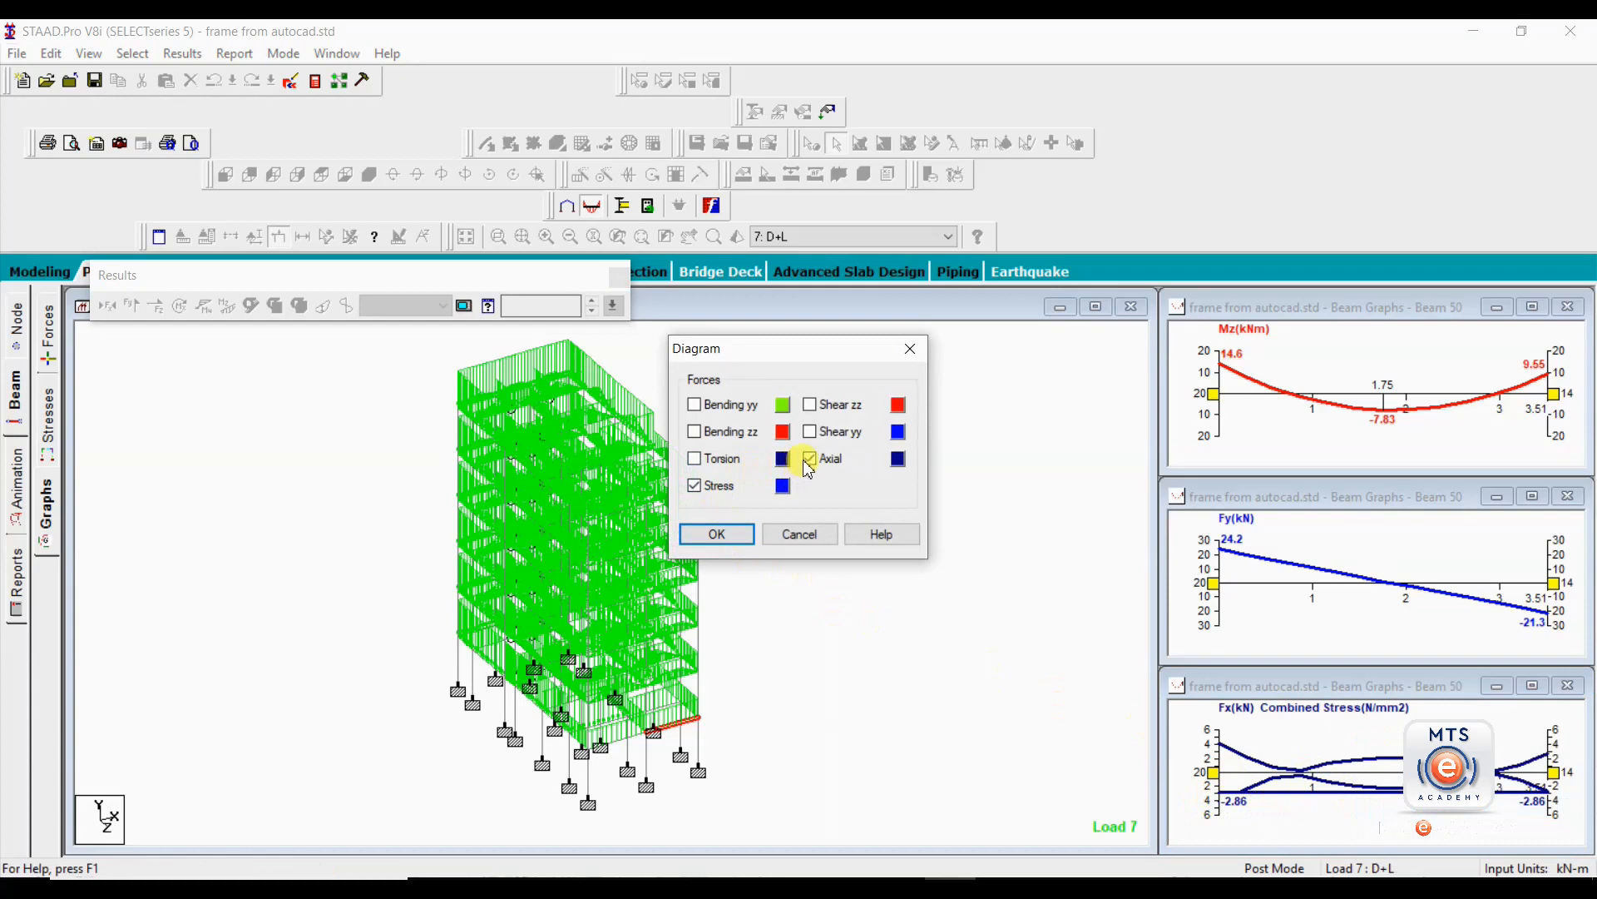
click(716, 534)
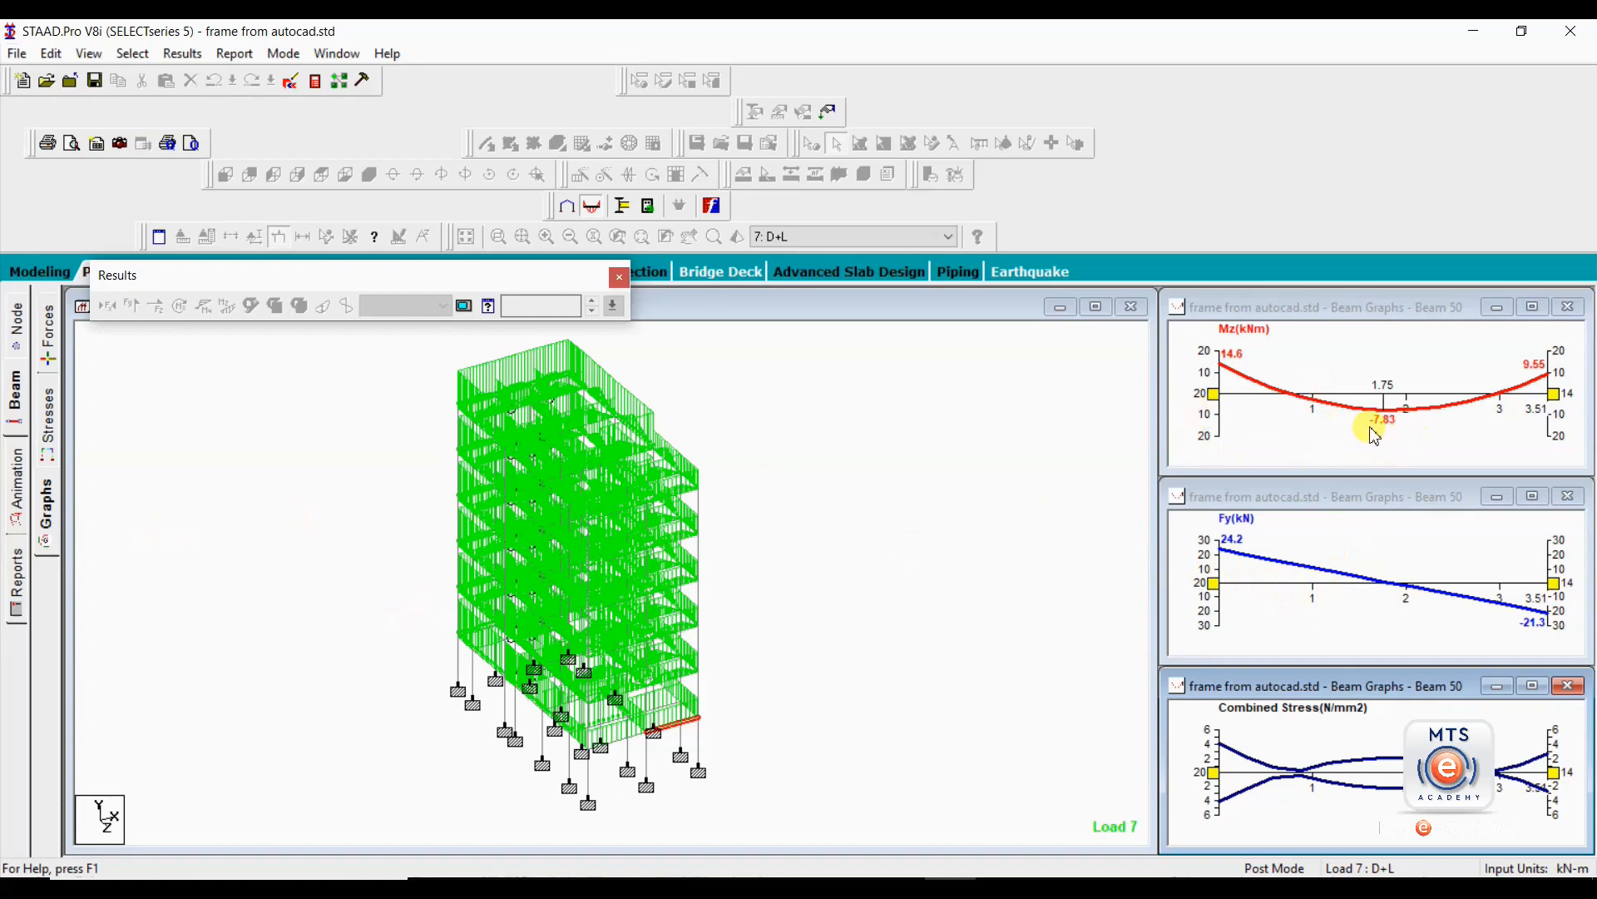
Copy a picture of beam 50's Mz bending moment graph, then clear the beam selection in the structure view.
click(1364, 375)
right_click(1324, 350)
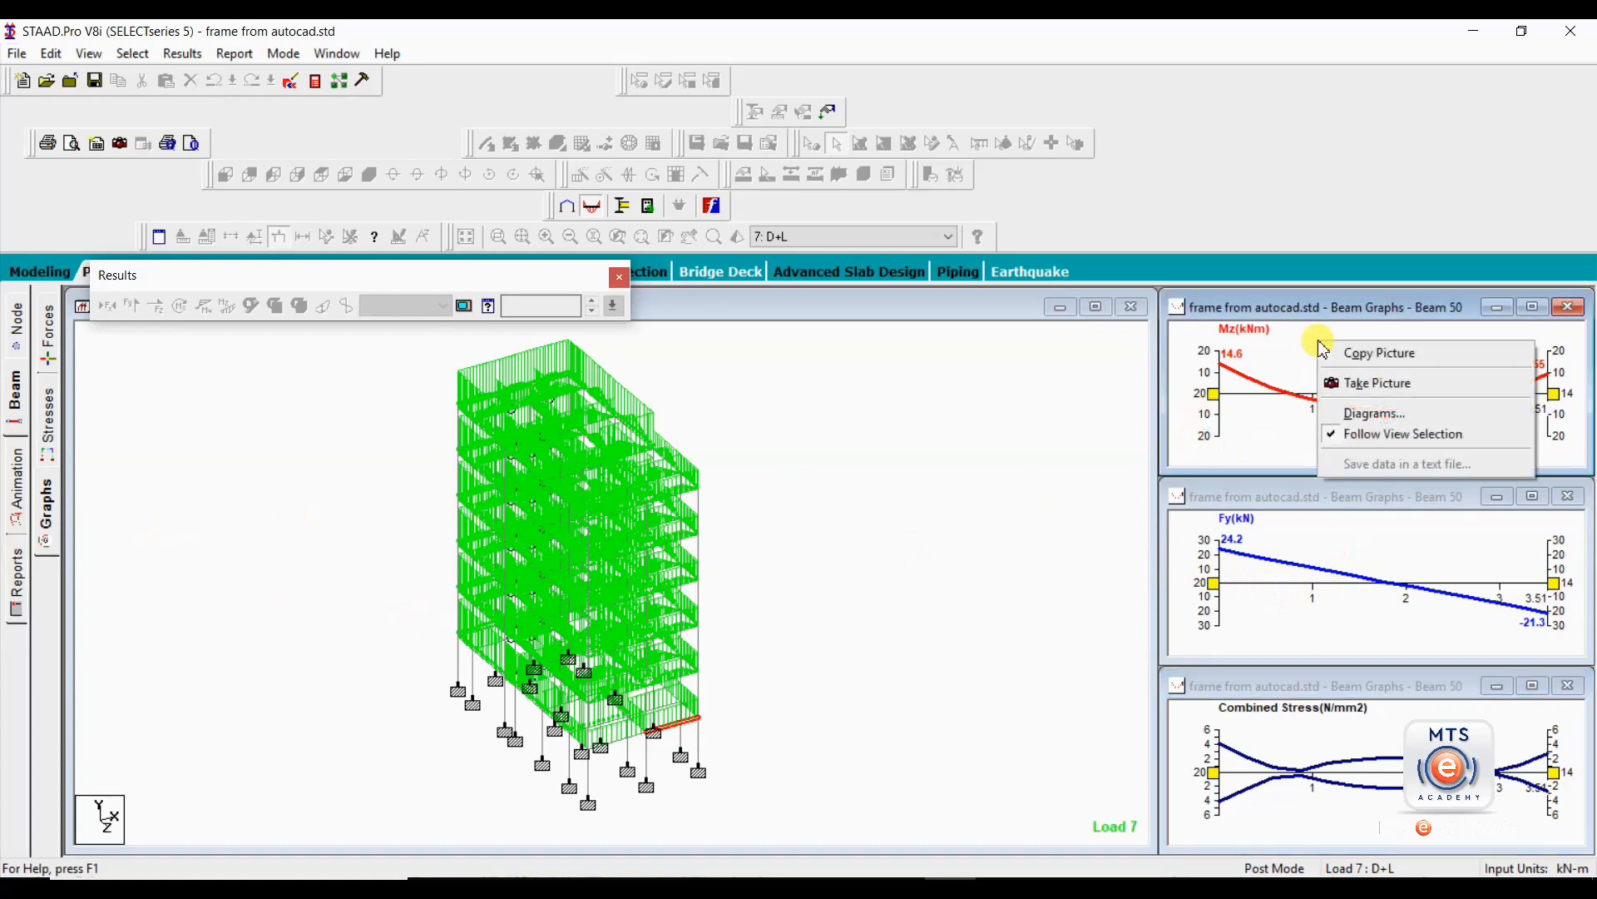
click(1362, 353)
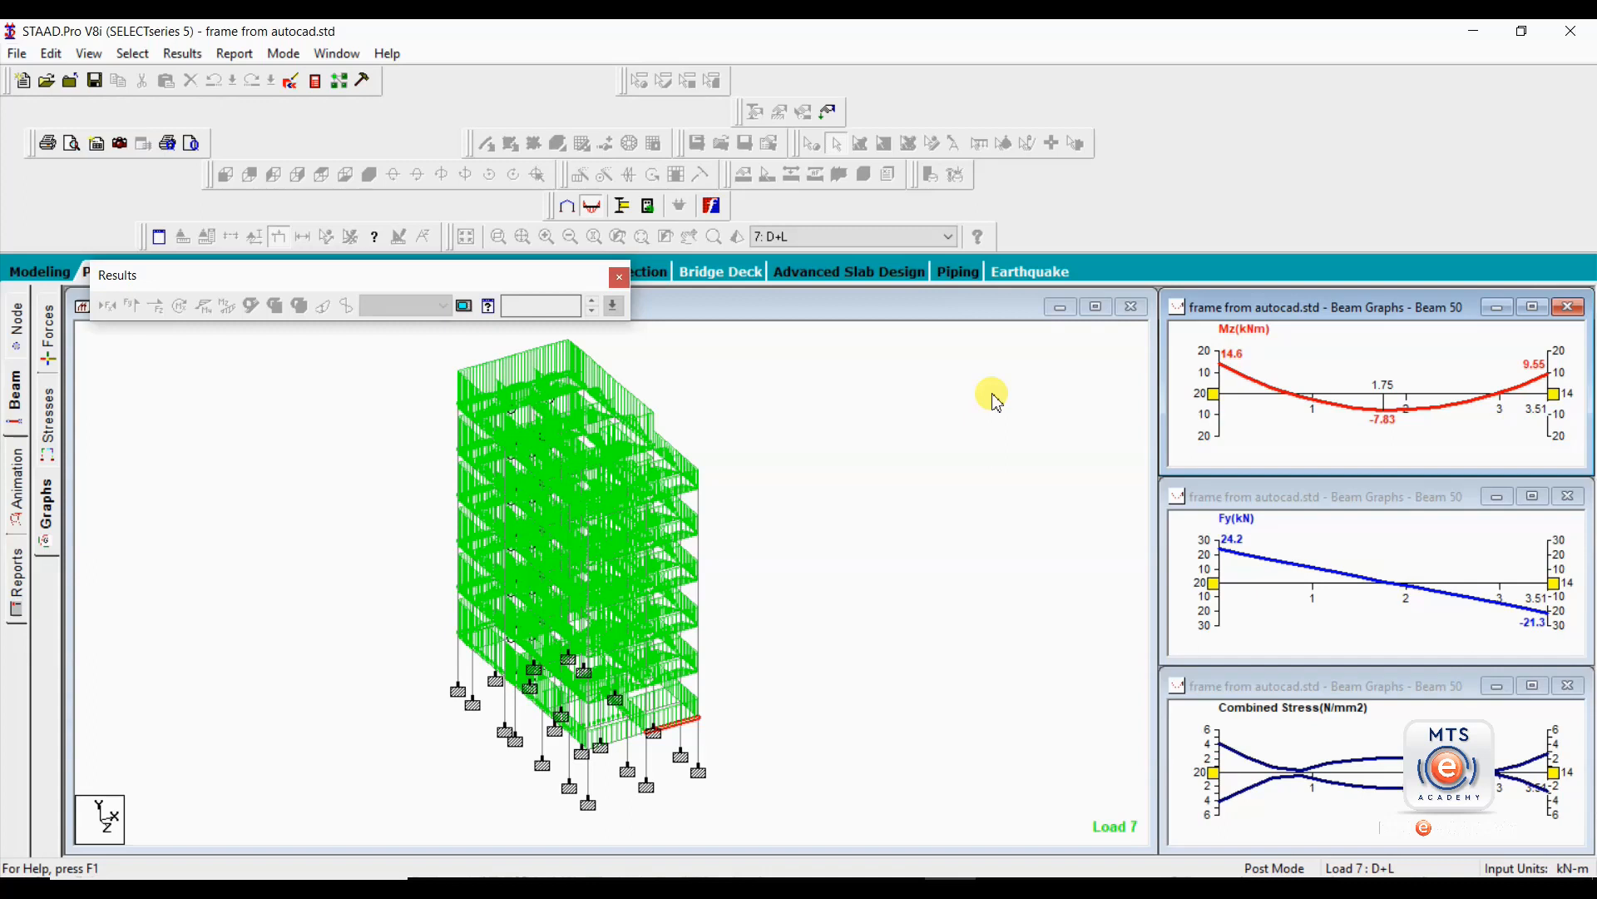
click(934, 545)
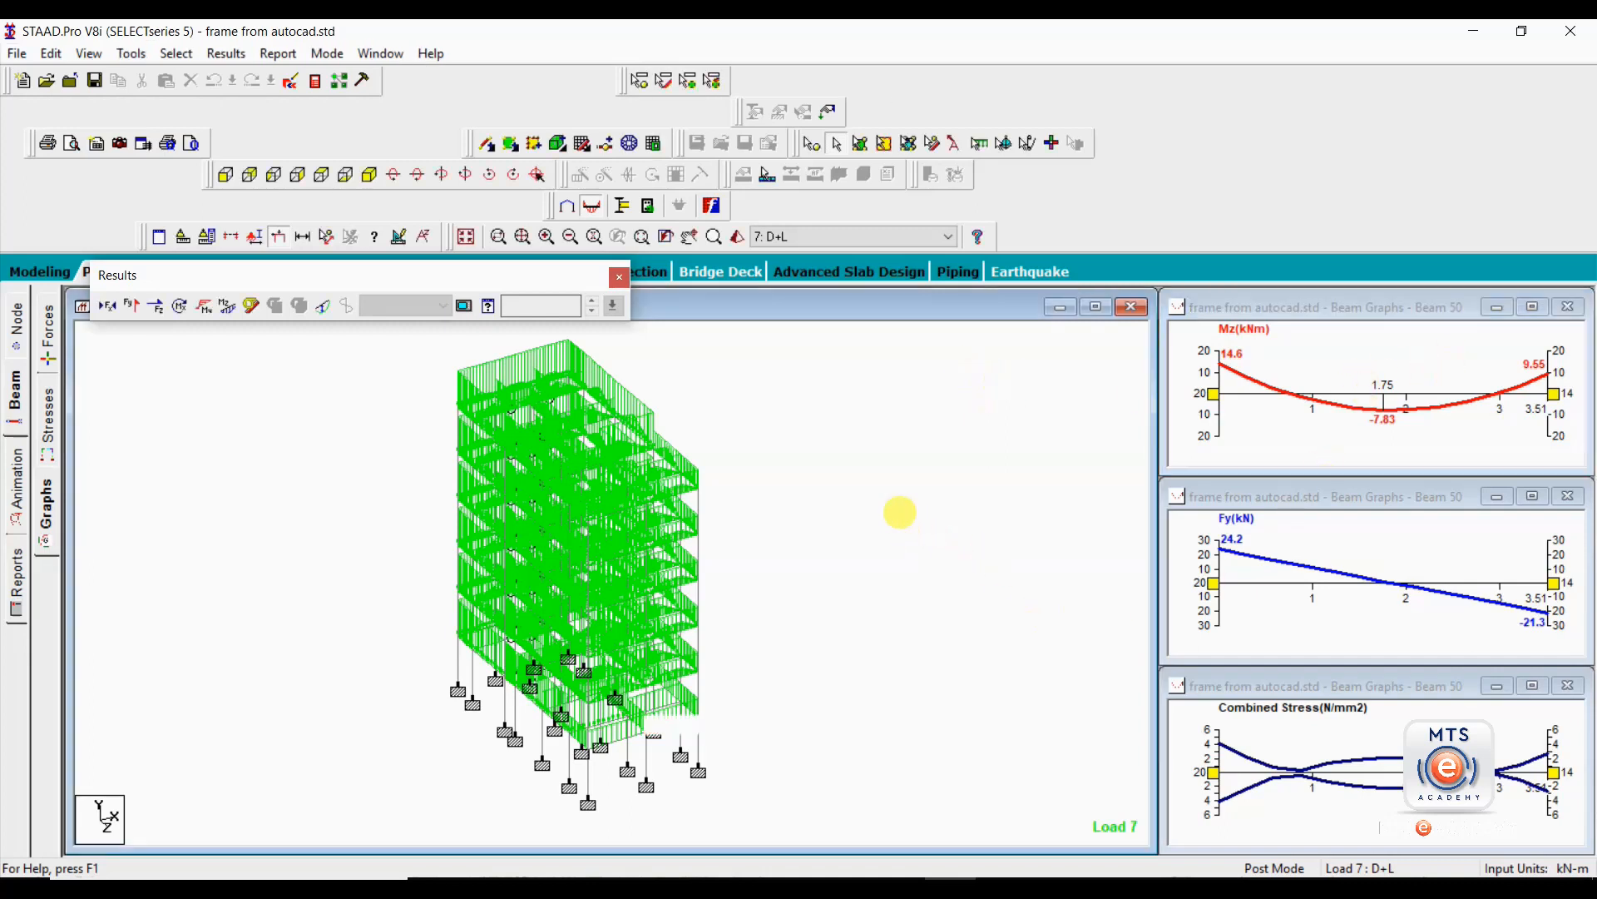
Animate the structure's deflection and switch the load case to 10: D+L+EQ+Z.
click(17, 491)
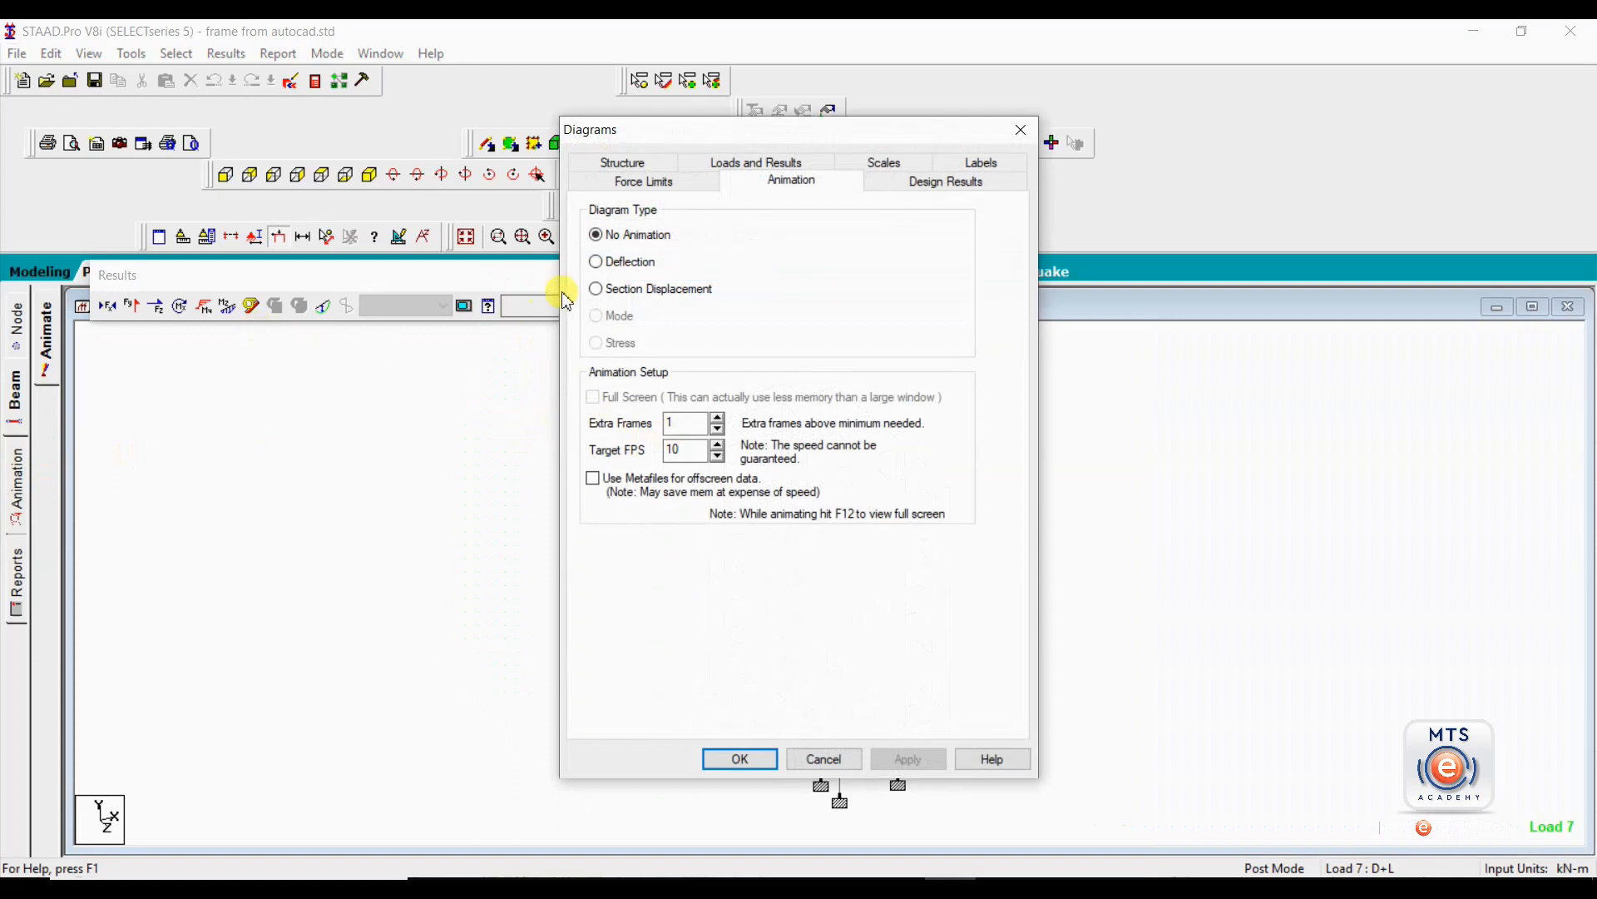
click(599, 263)
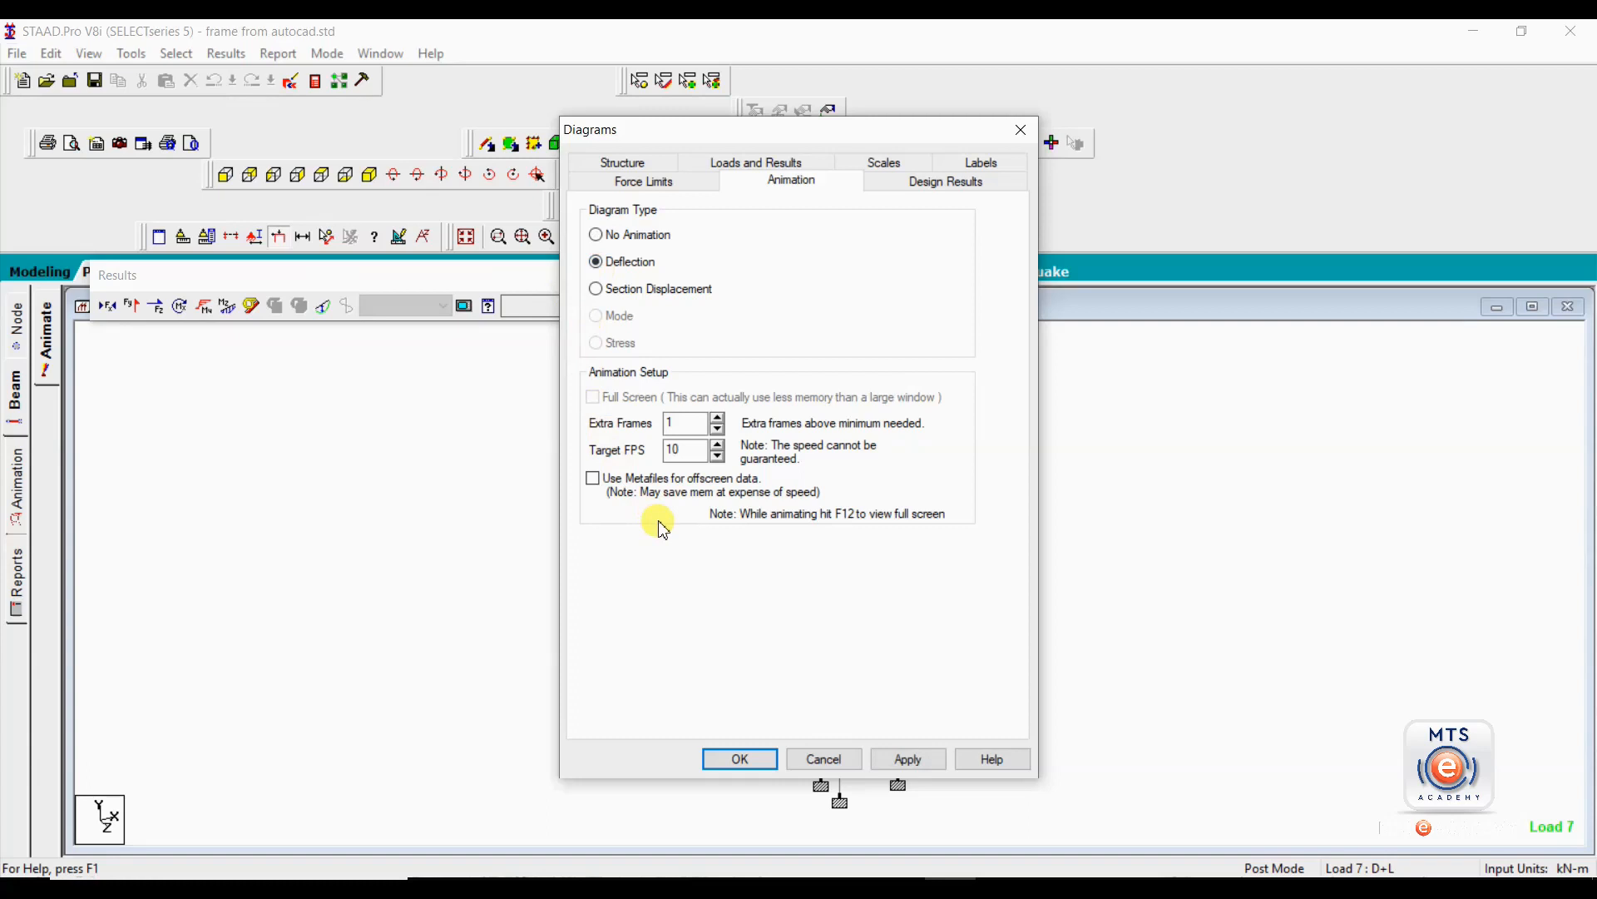
click(910, 759)
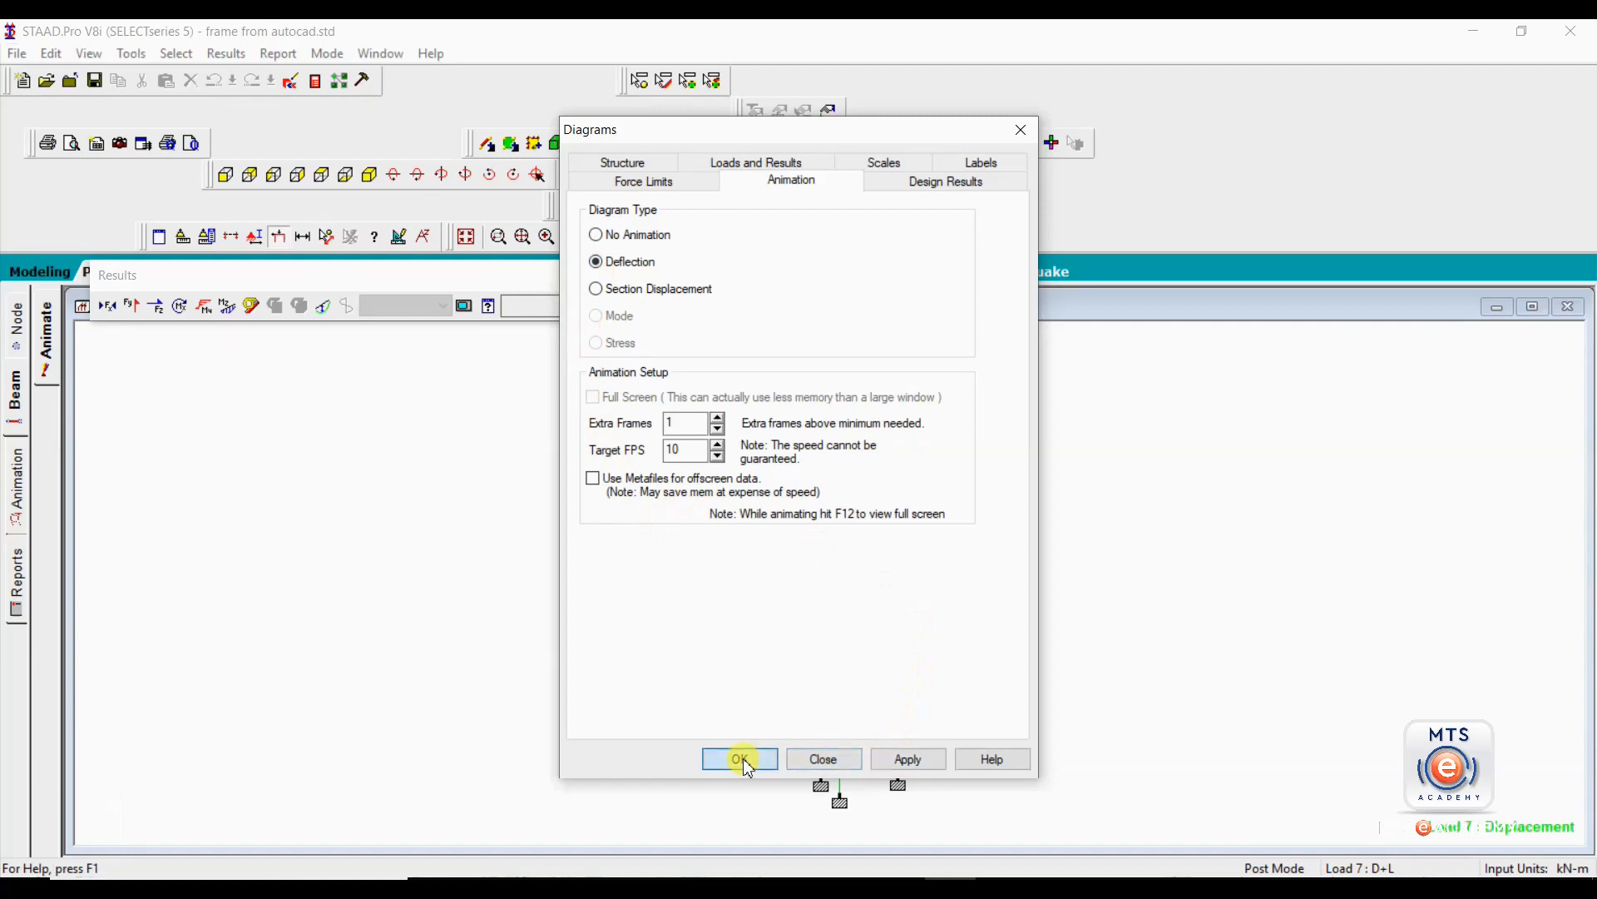
click(740, 759)
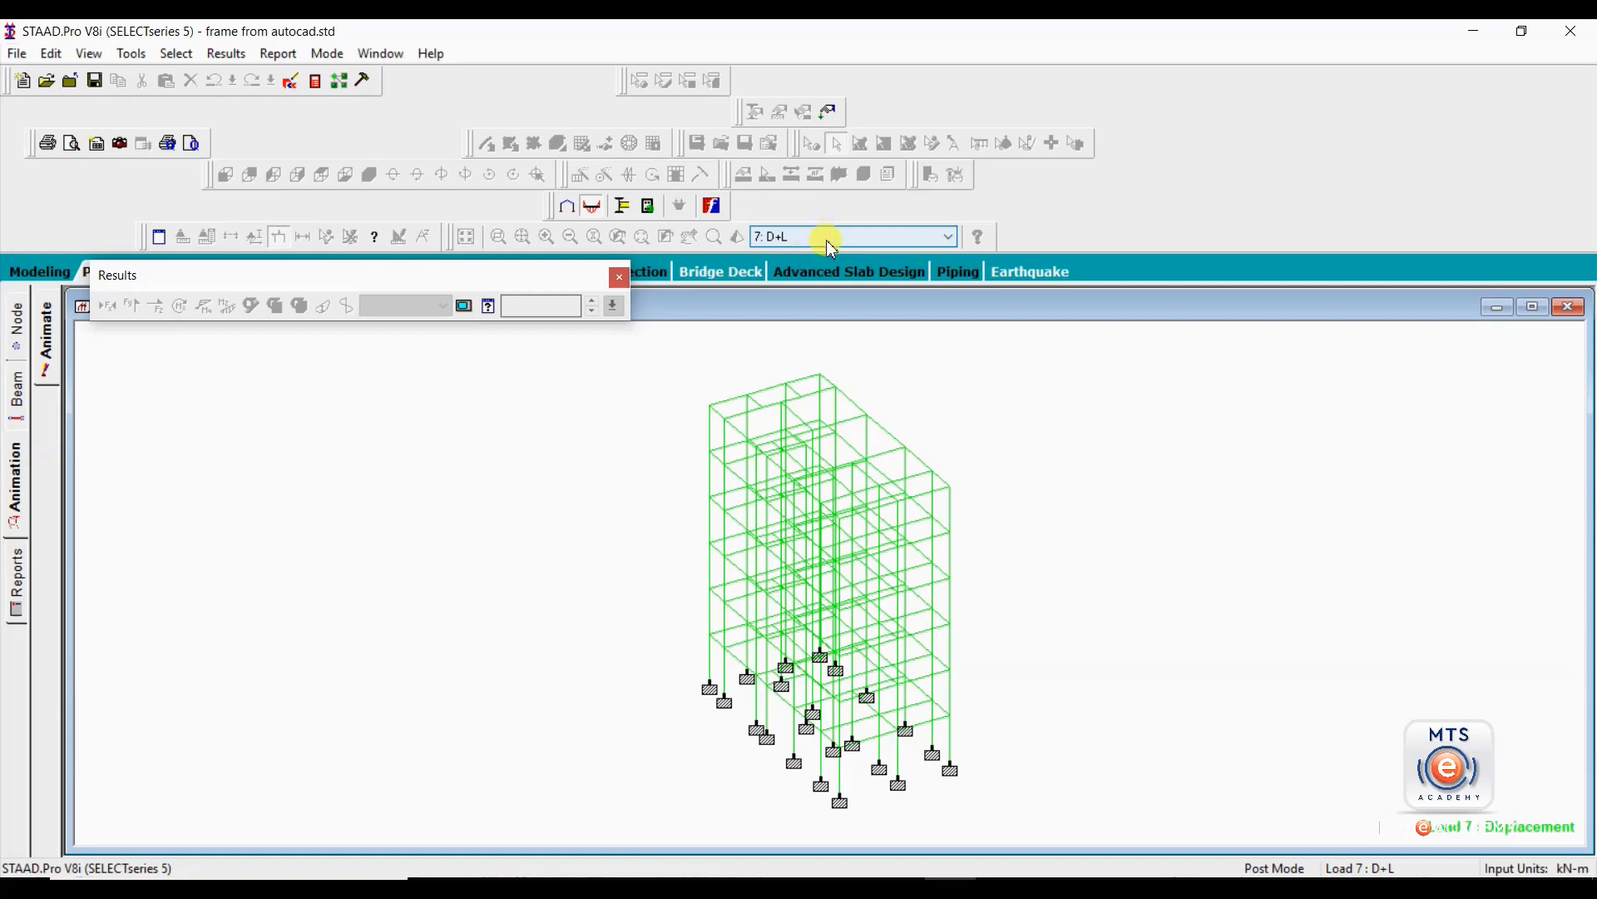
click(830, 240)
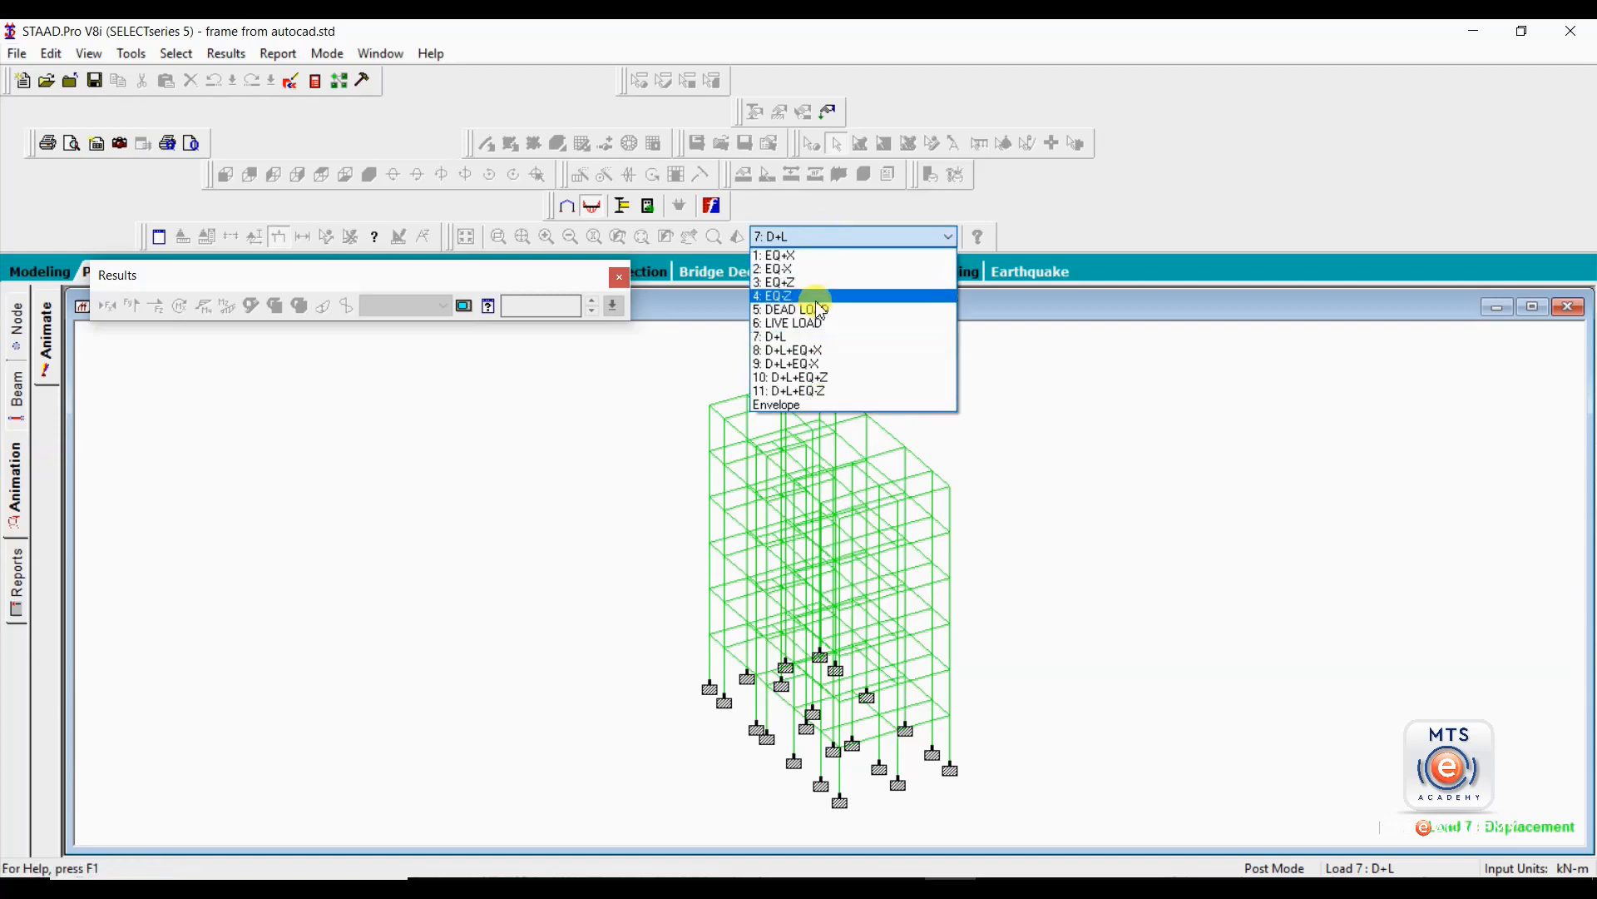
click(824, 379)
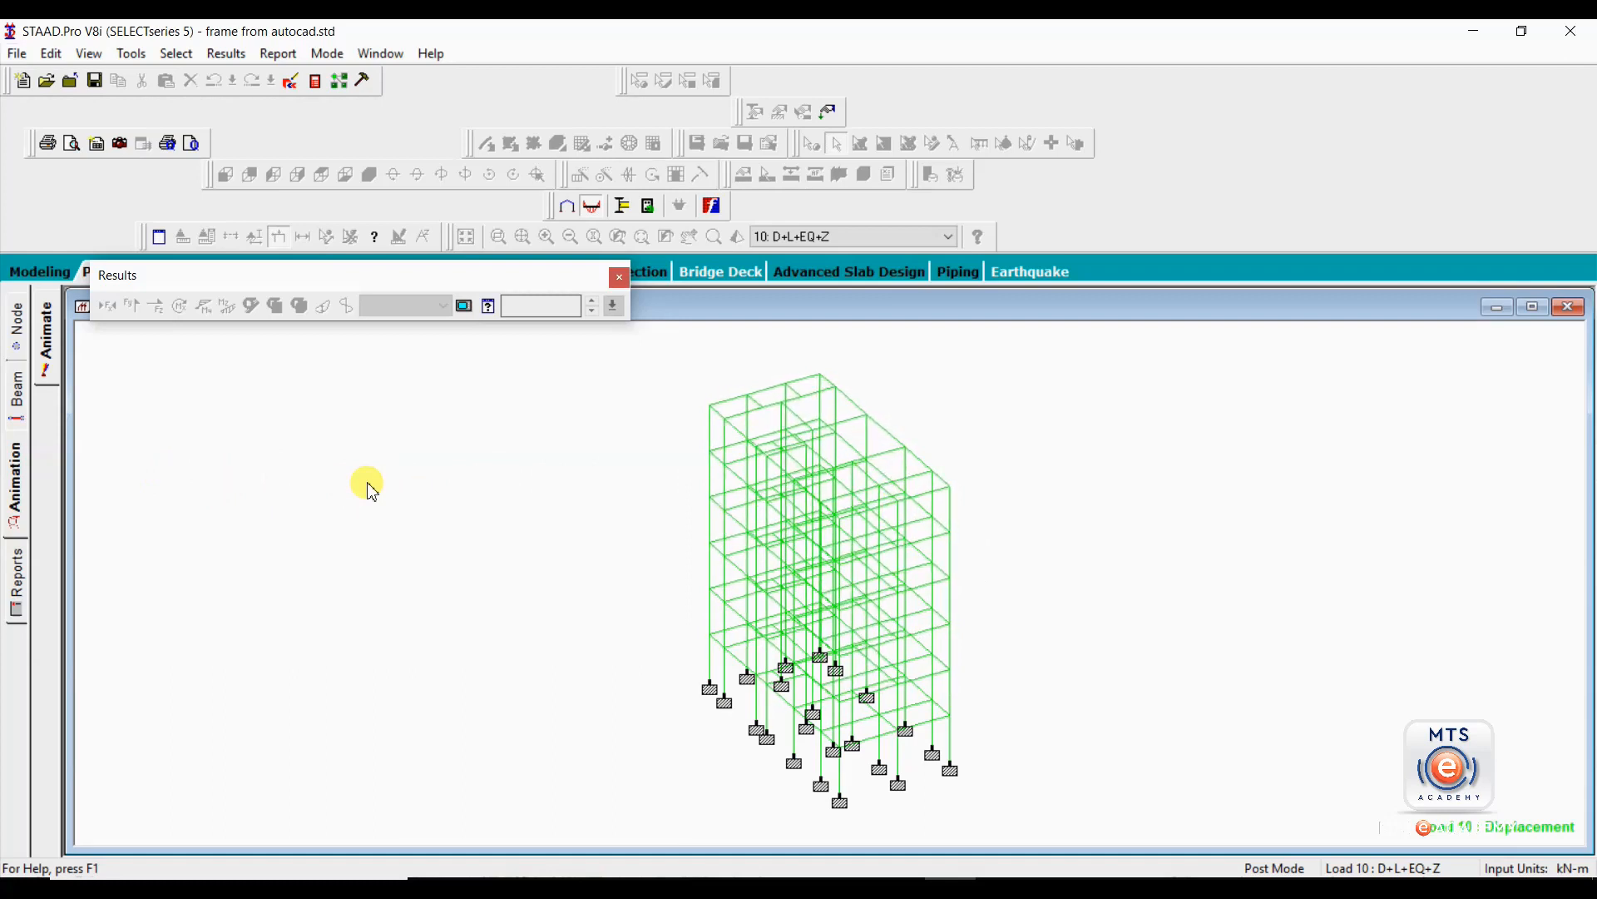
Set the displacement result scale to 100 mm per m in the diagram settings.
click(39, 348)
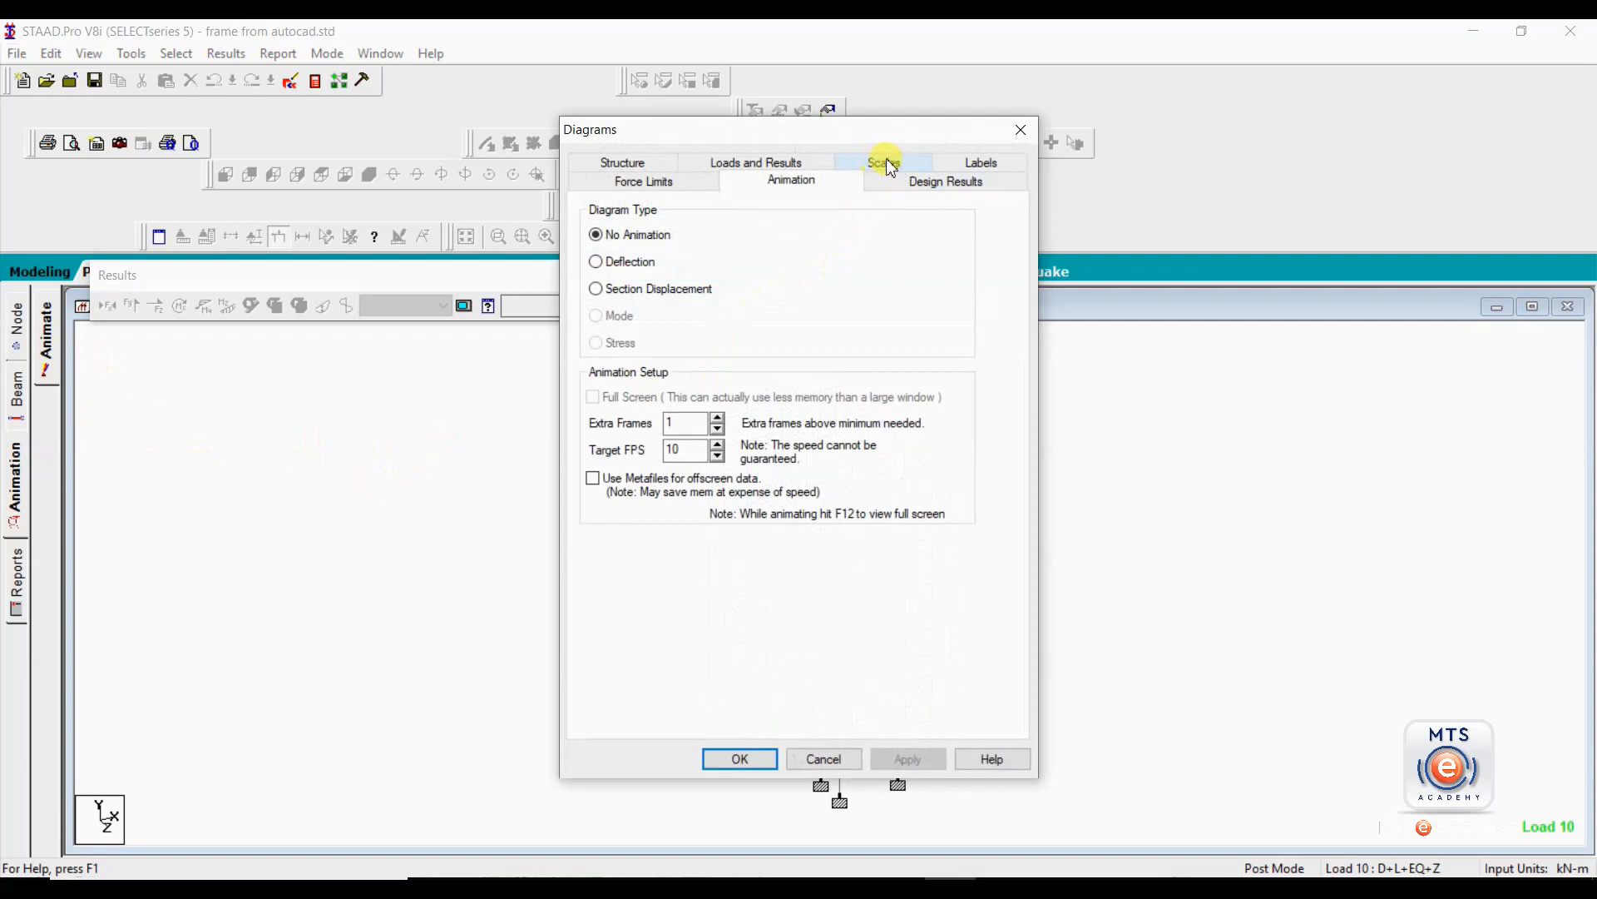
click(887, 163)
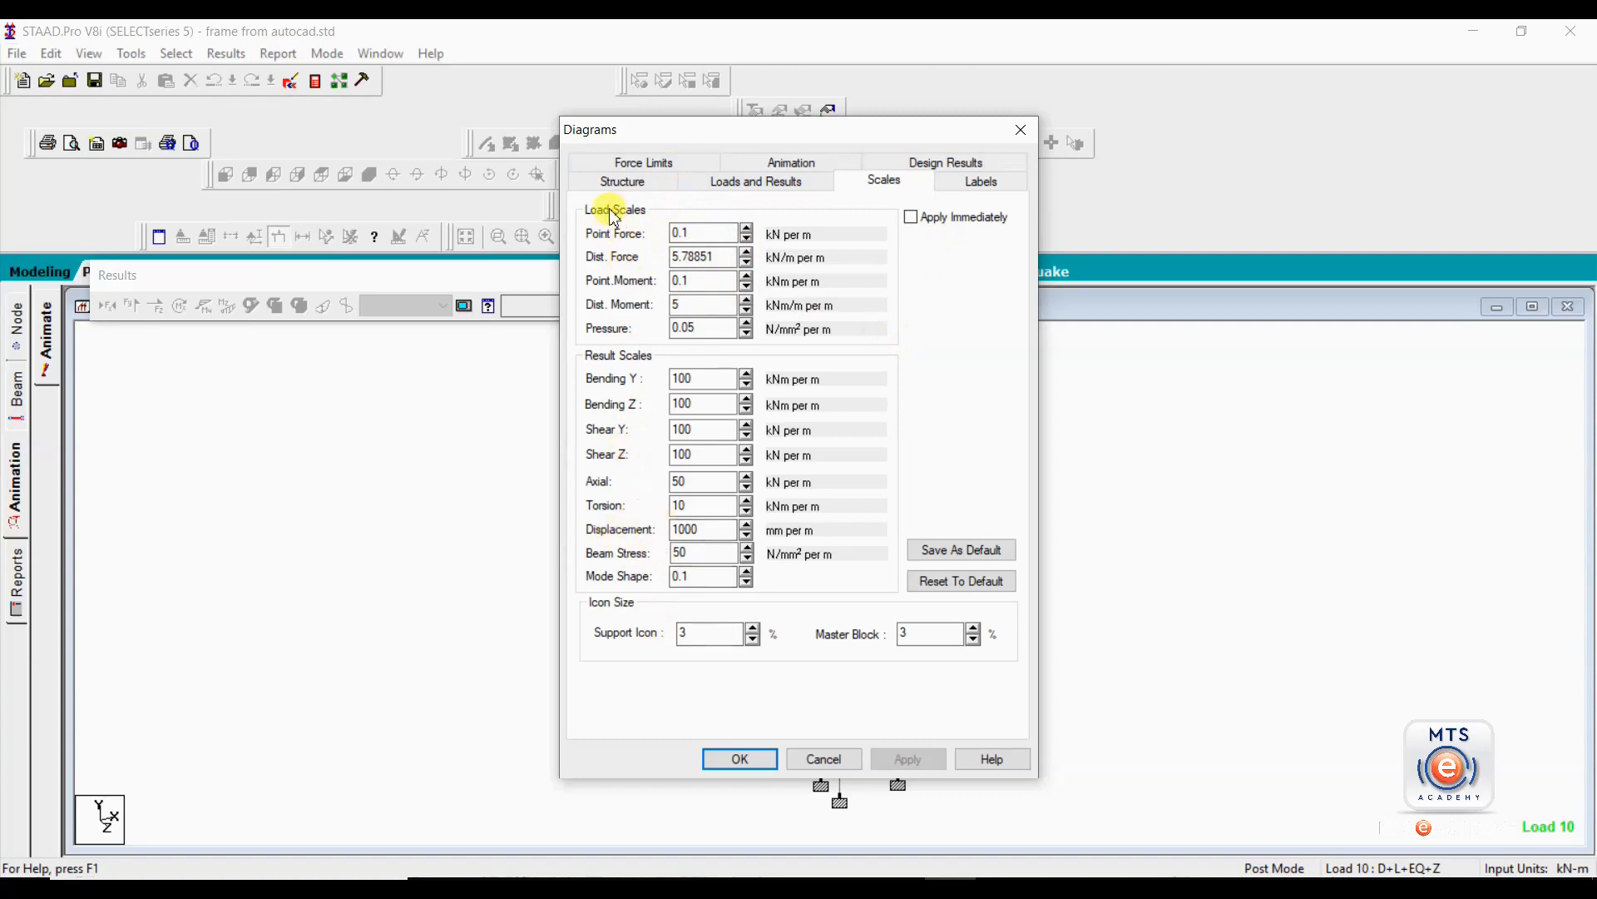
click(679, 233)
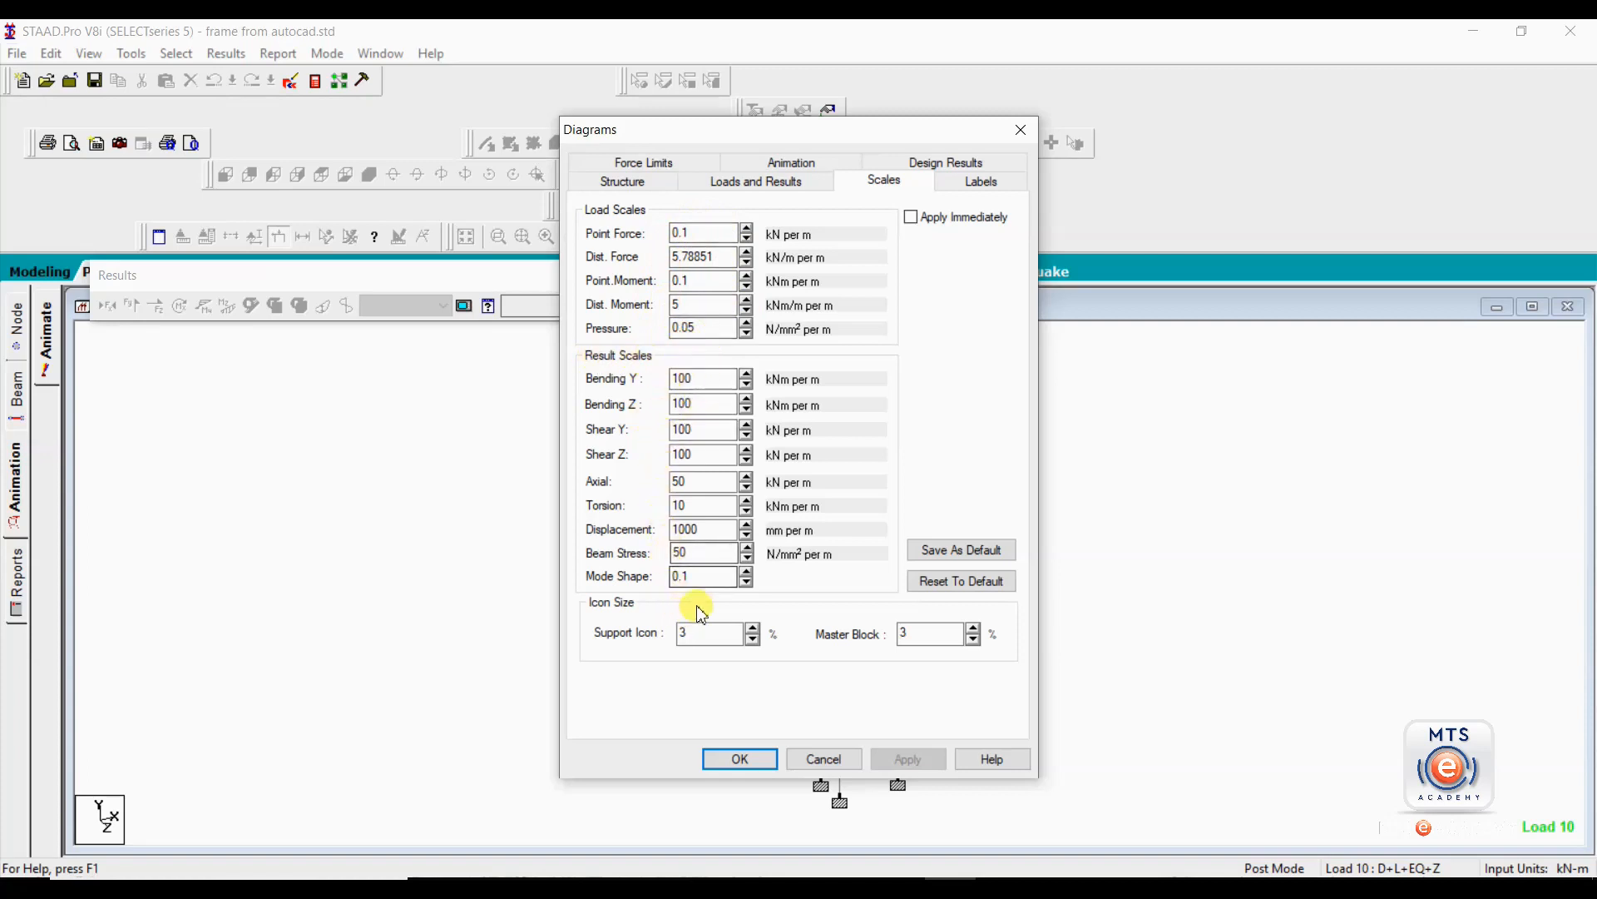
double_click(687, 529)
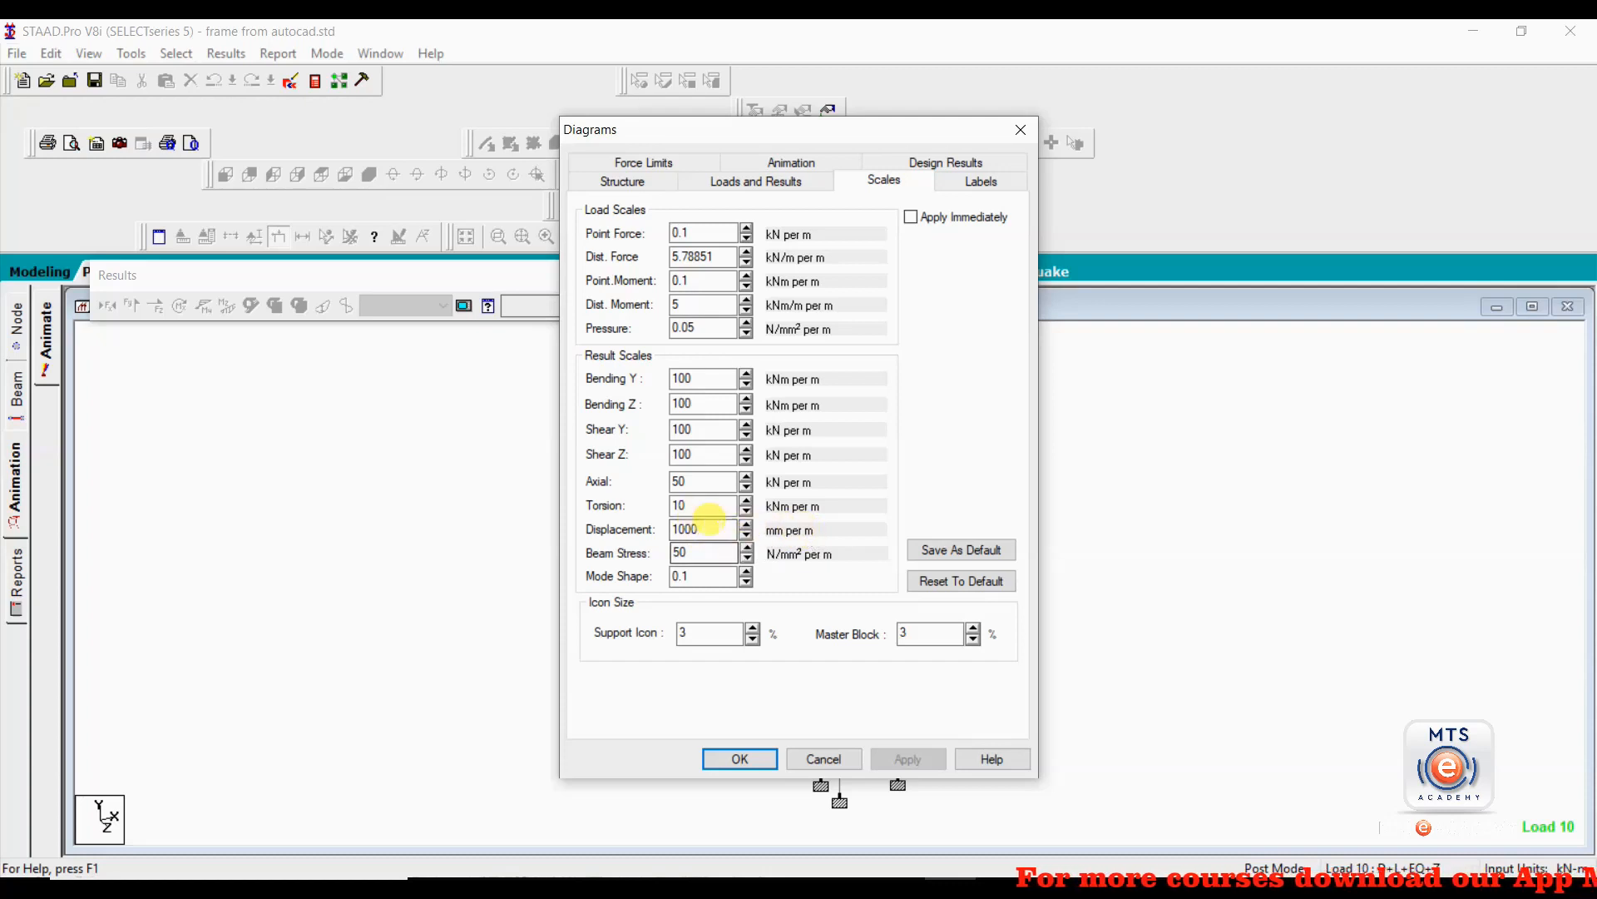
click(699, 529)
drag(648, 526, 619, 524)
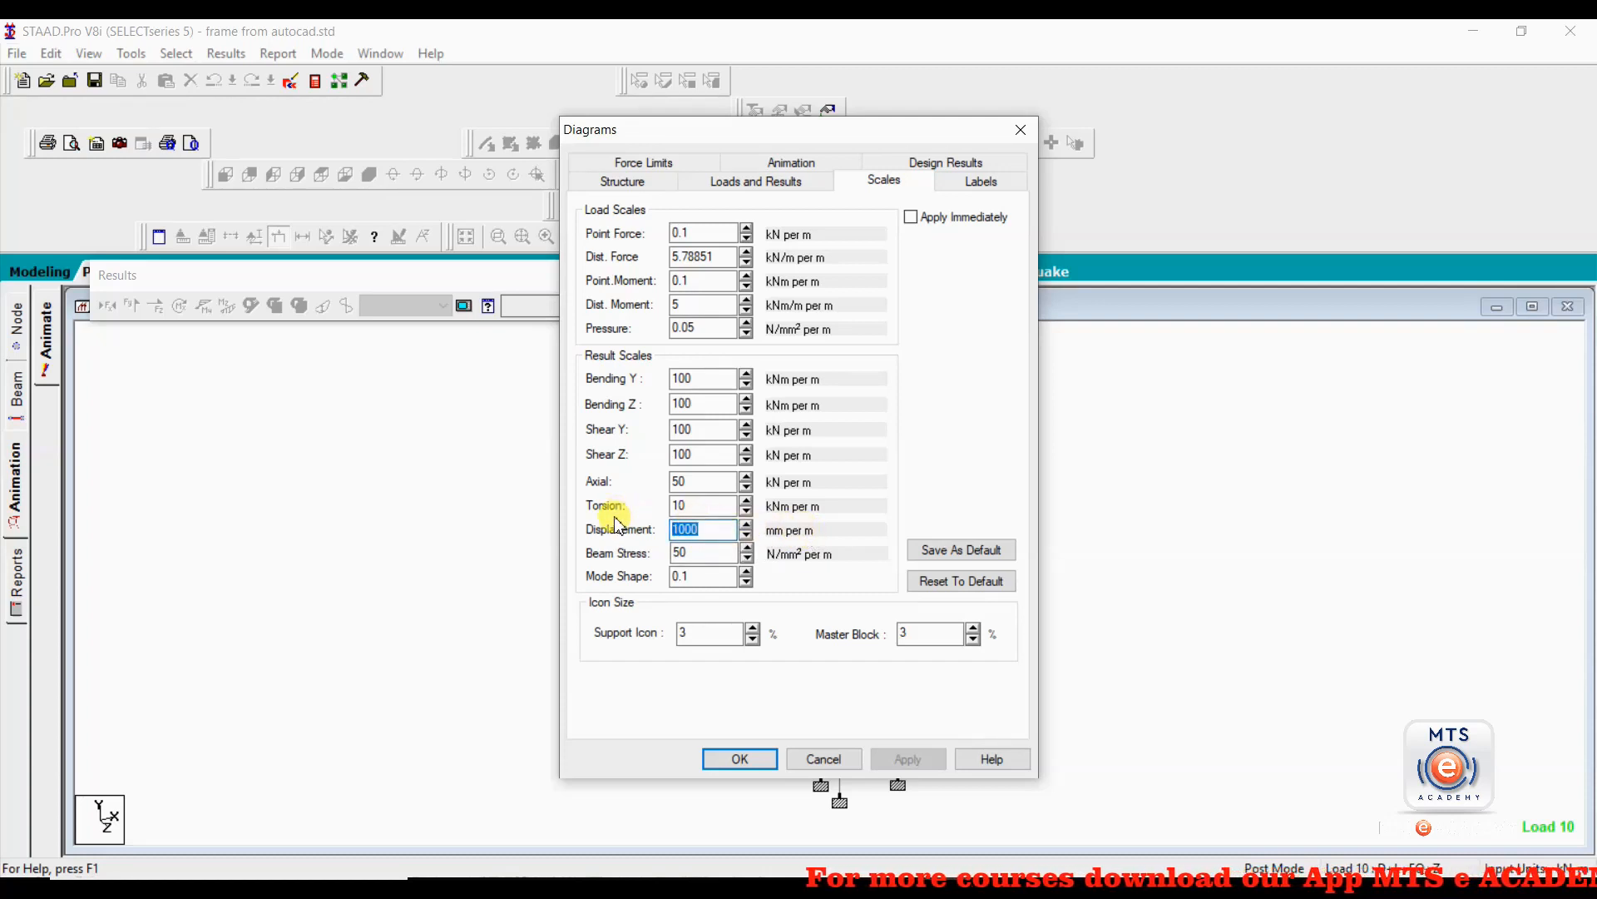
text(100)
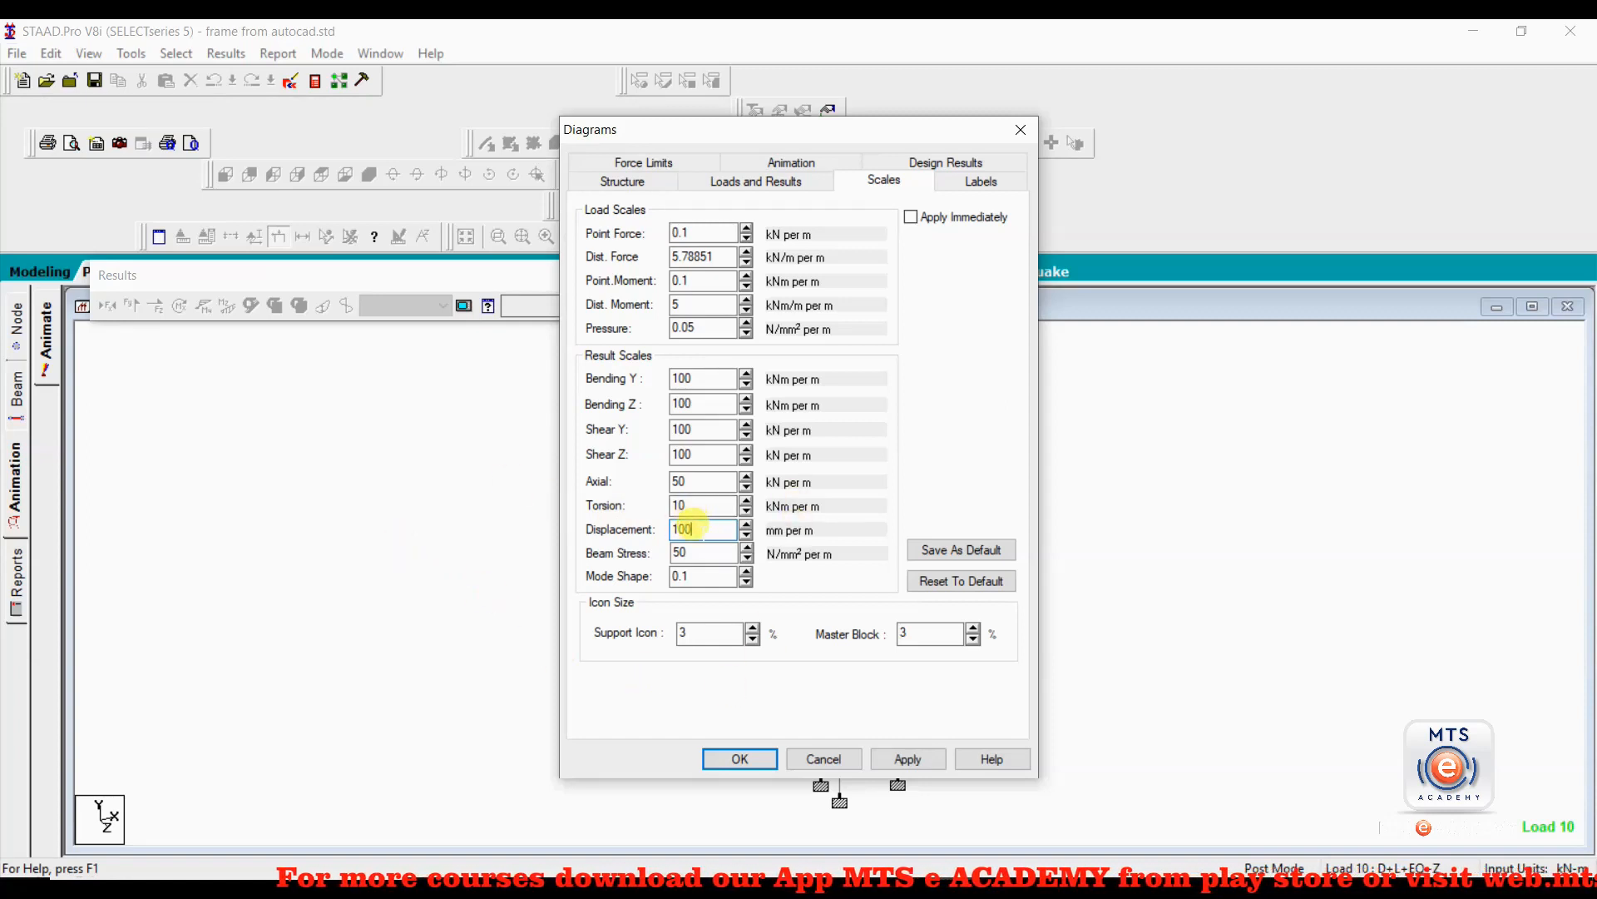
click(908, 759)
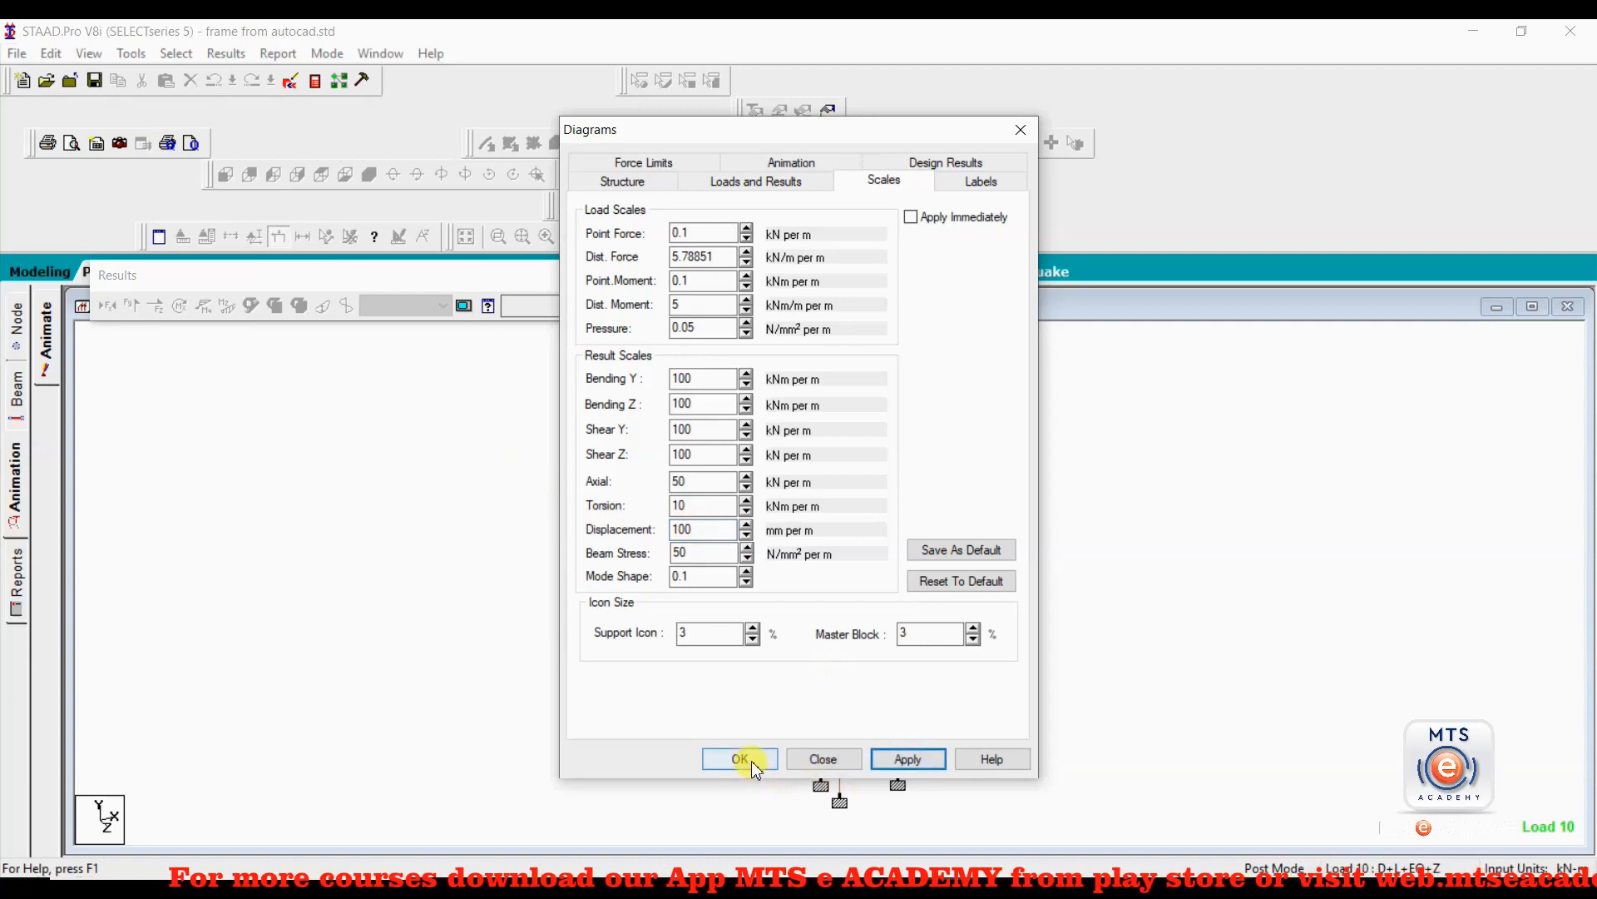
click(748, 759)
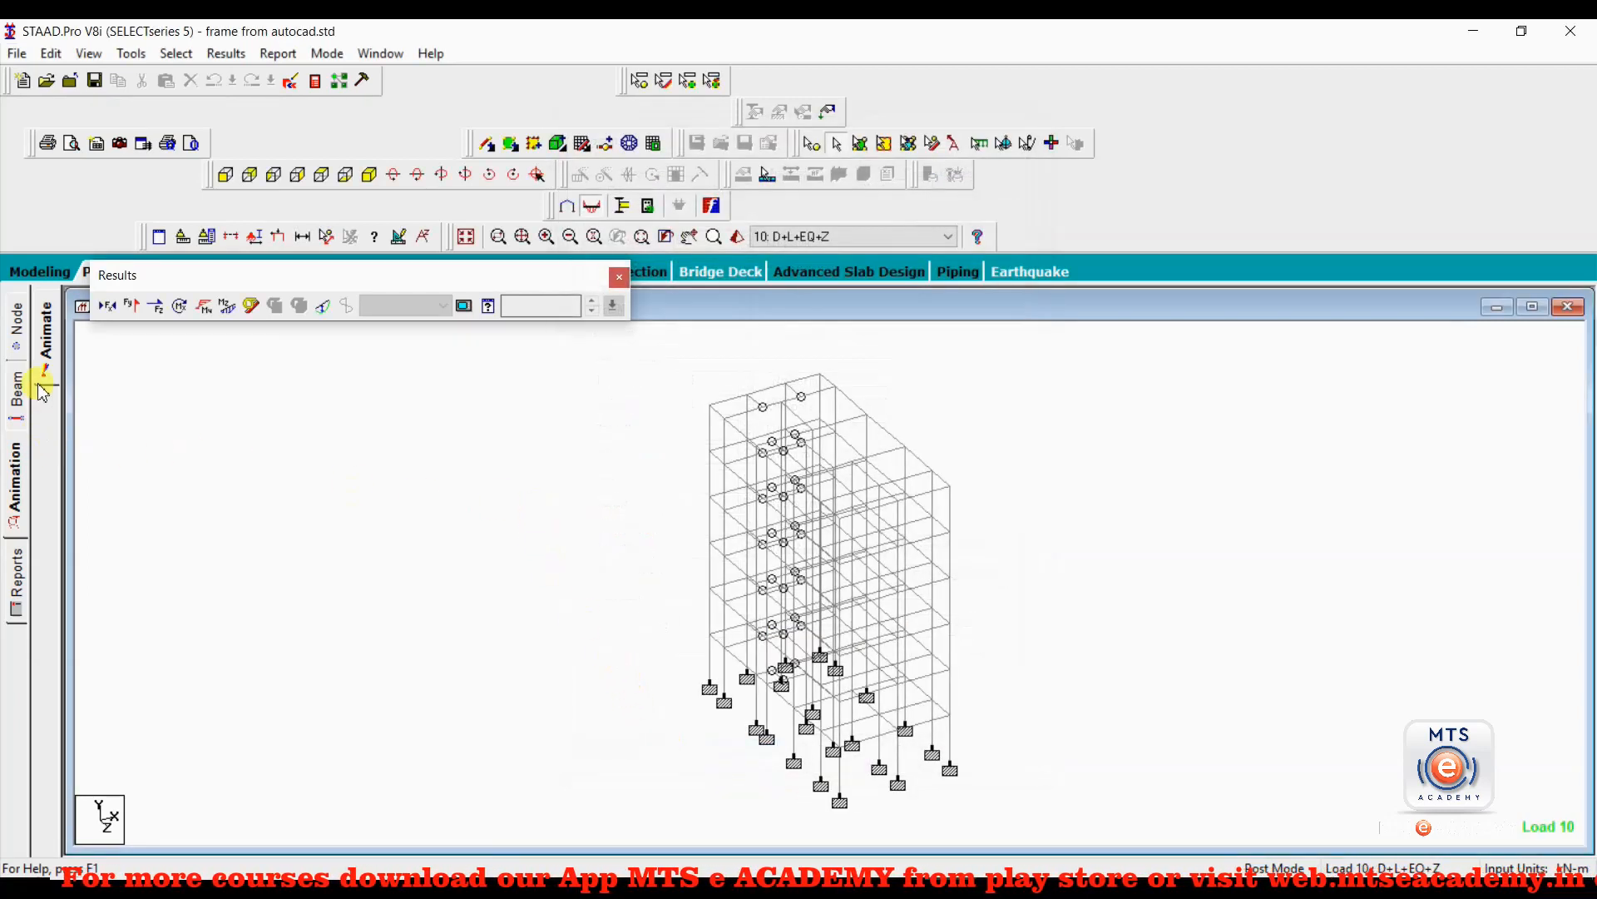
Restart the deflection animation of the whole structure for load case 10.
click(47, 363)
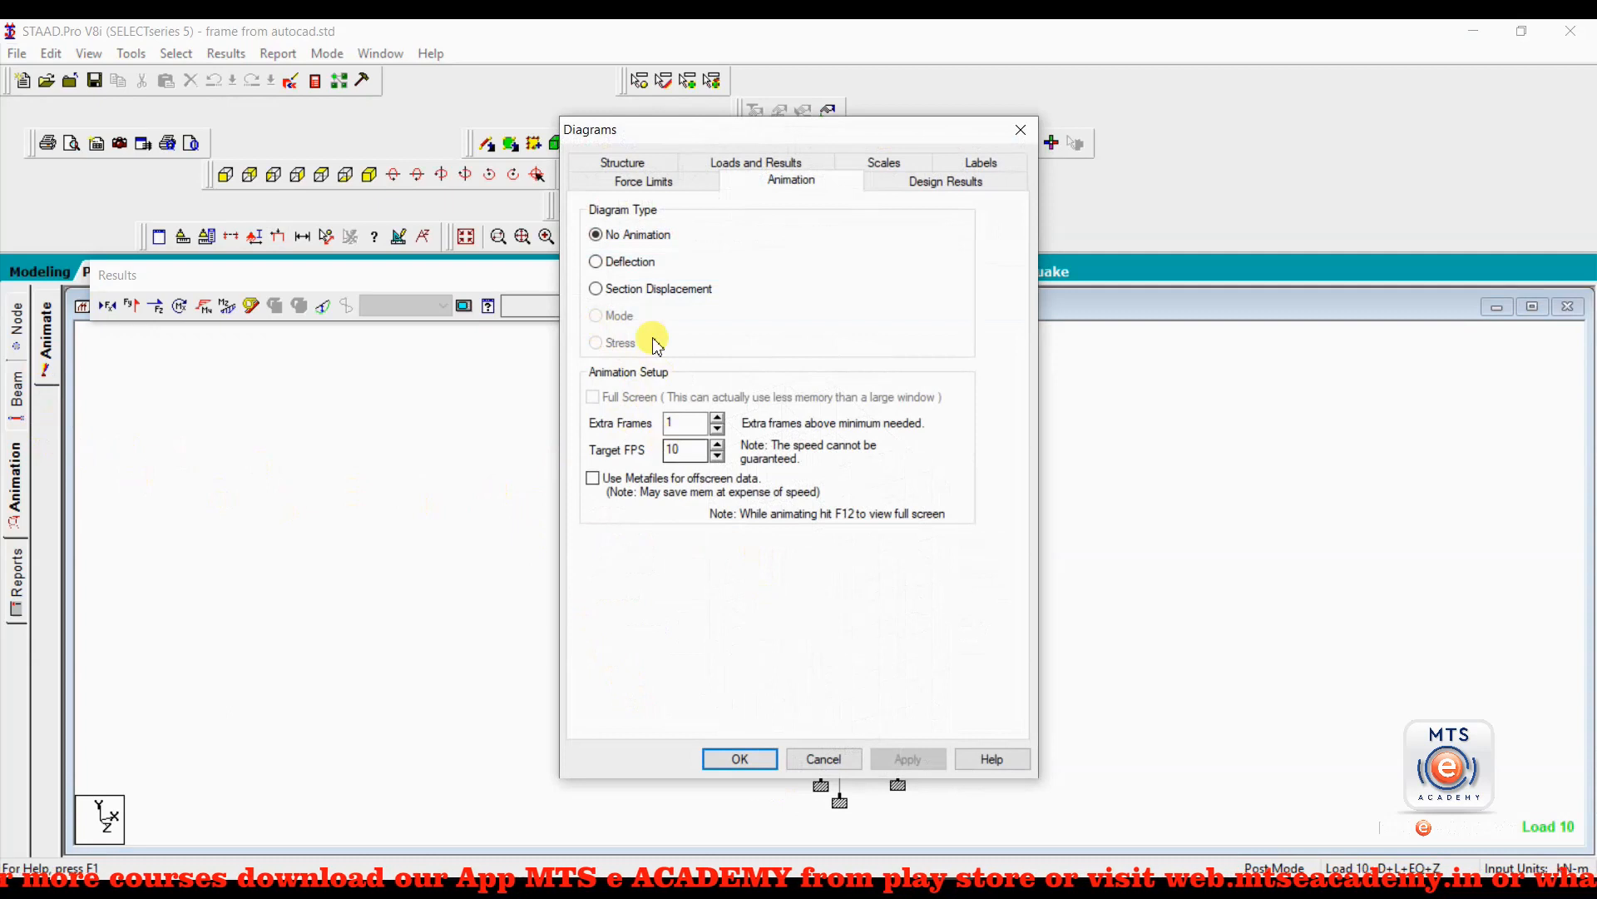
click(601, 261)
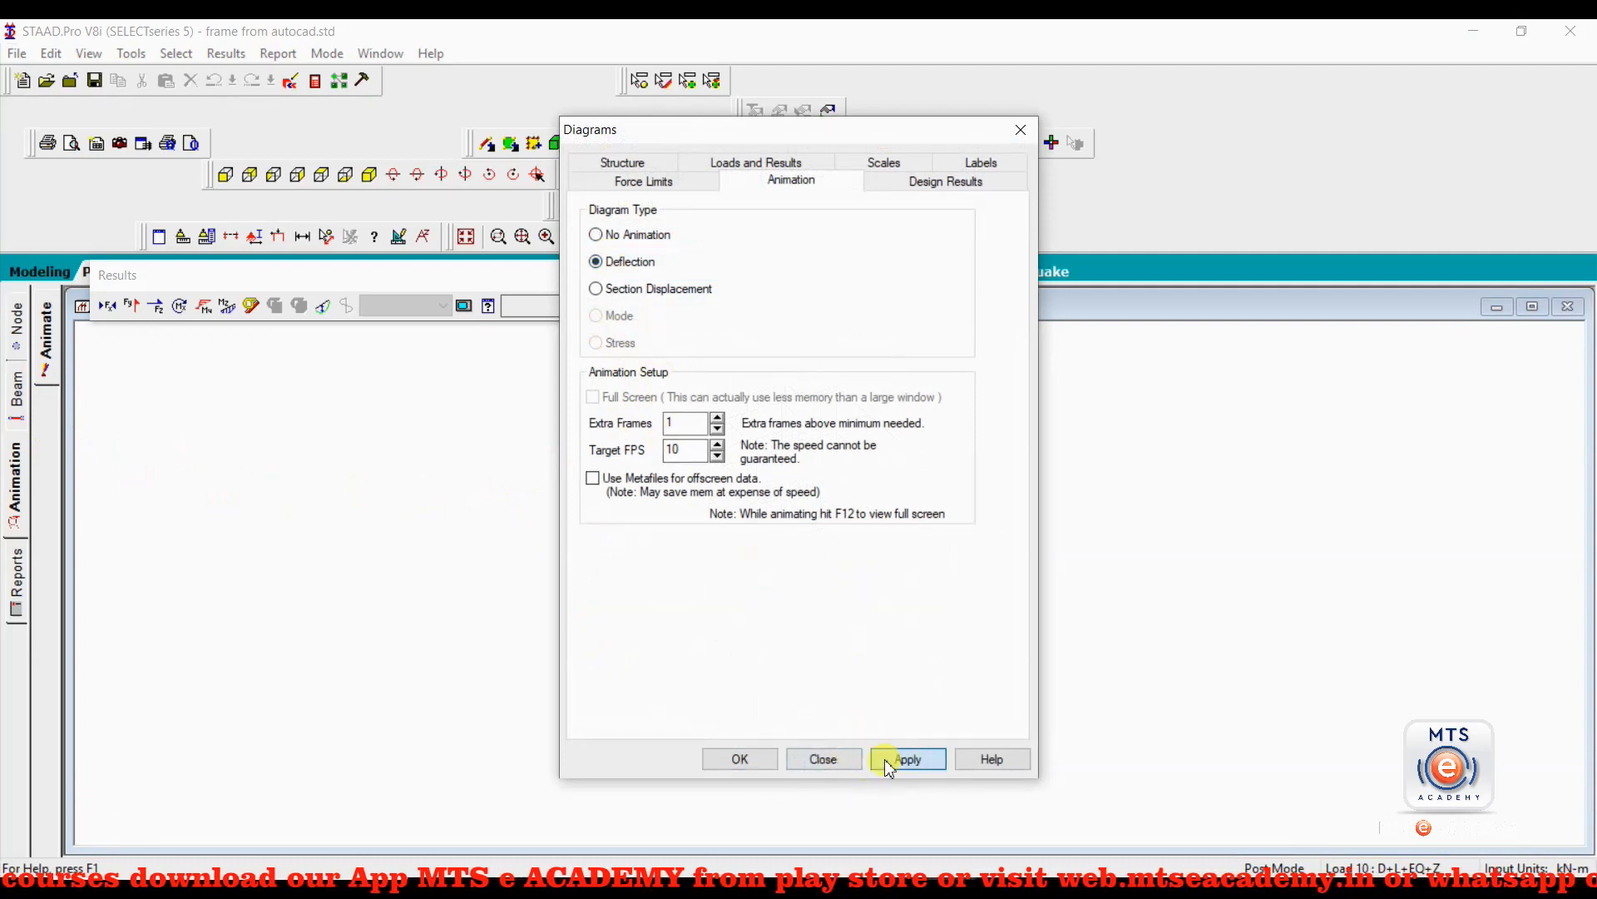
click(752, 760)
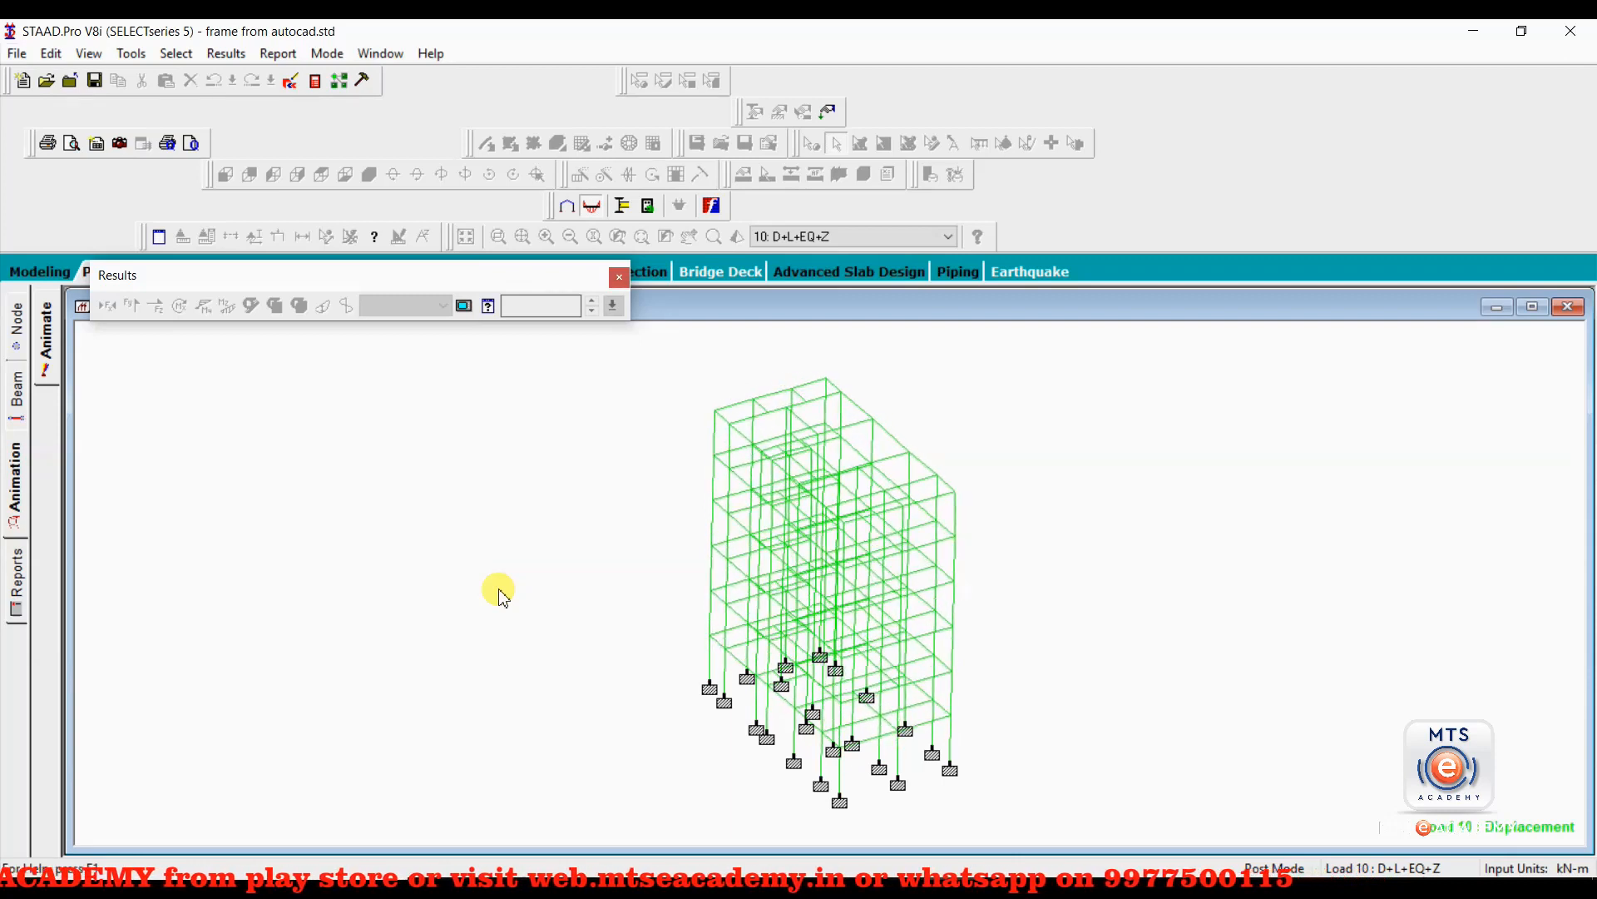
Dock the floating Results toolbar among the other toolbars and switch from the animation to the node and beam results.
drag(381, 271, 420, 140)
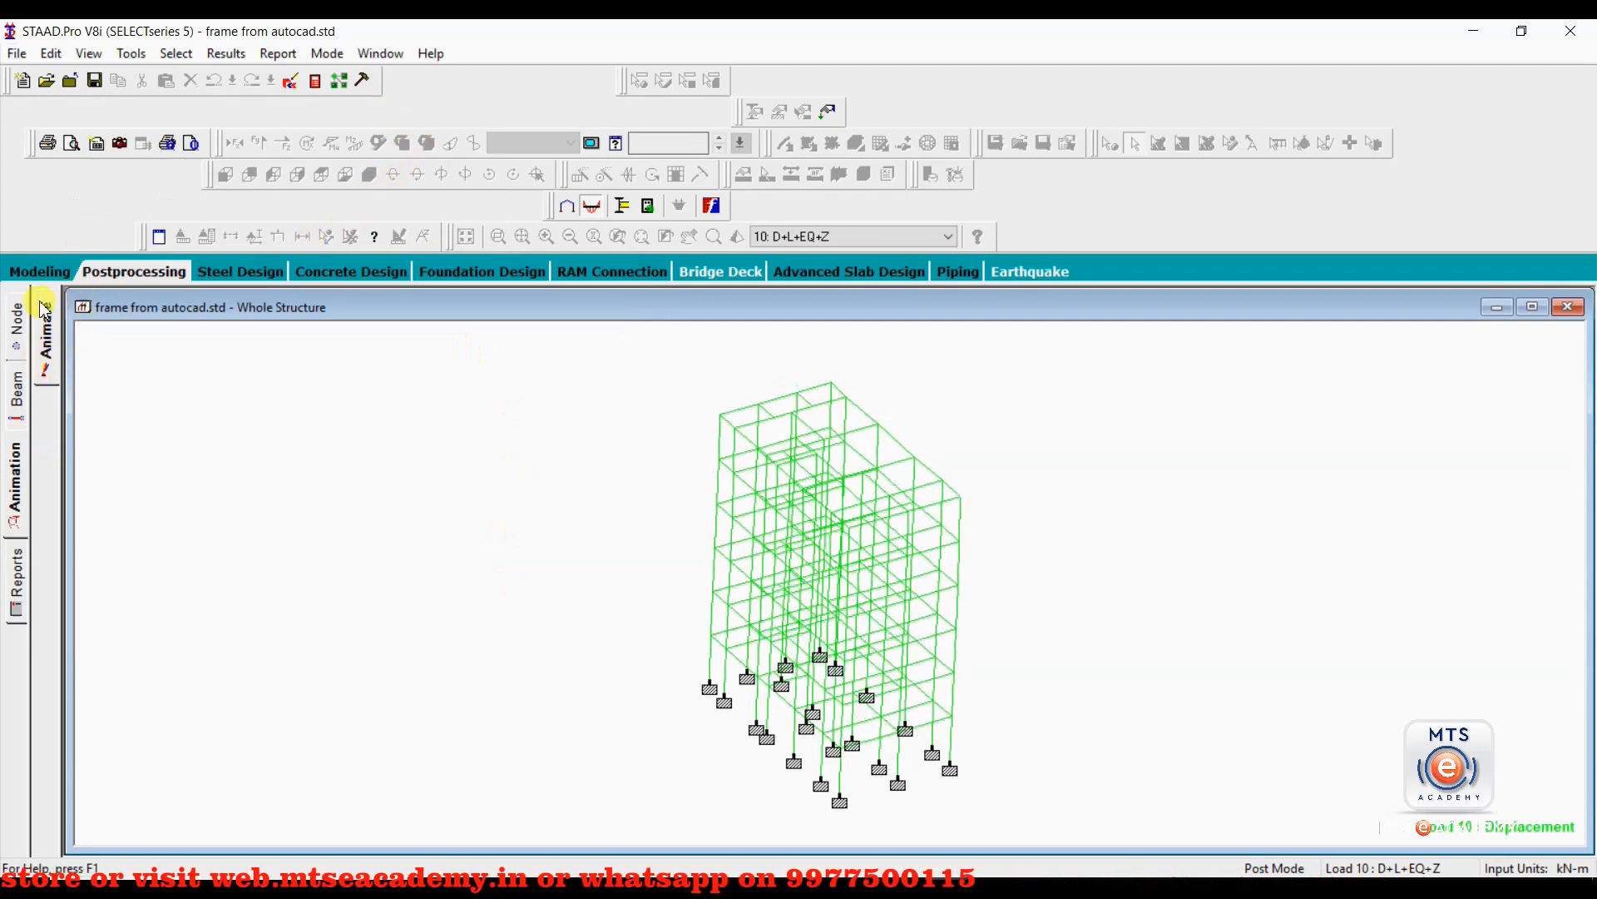
click(14, 328)
click(10, 370)
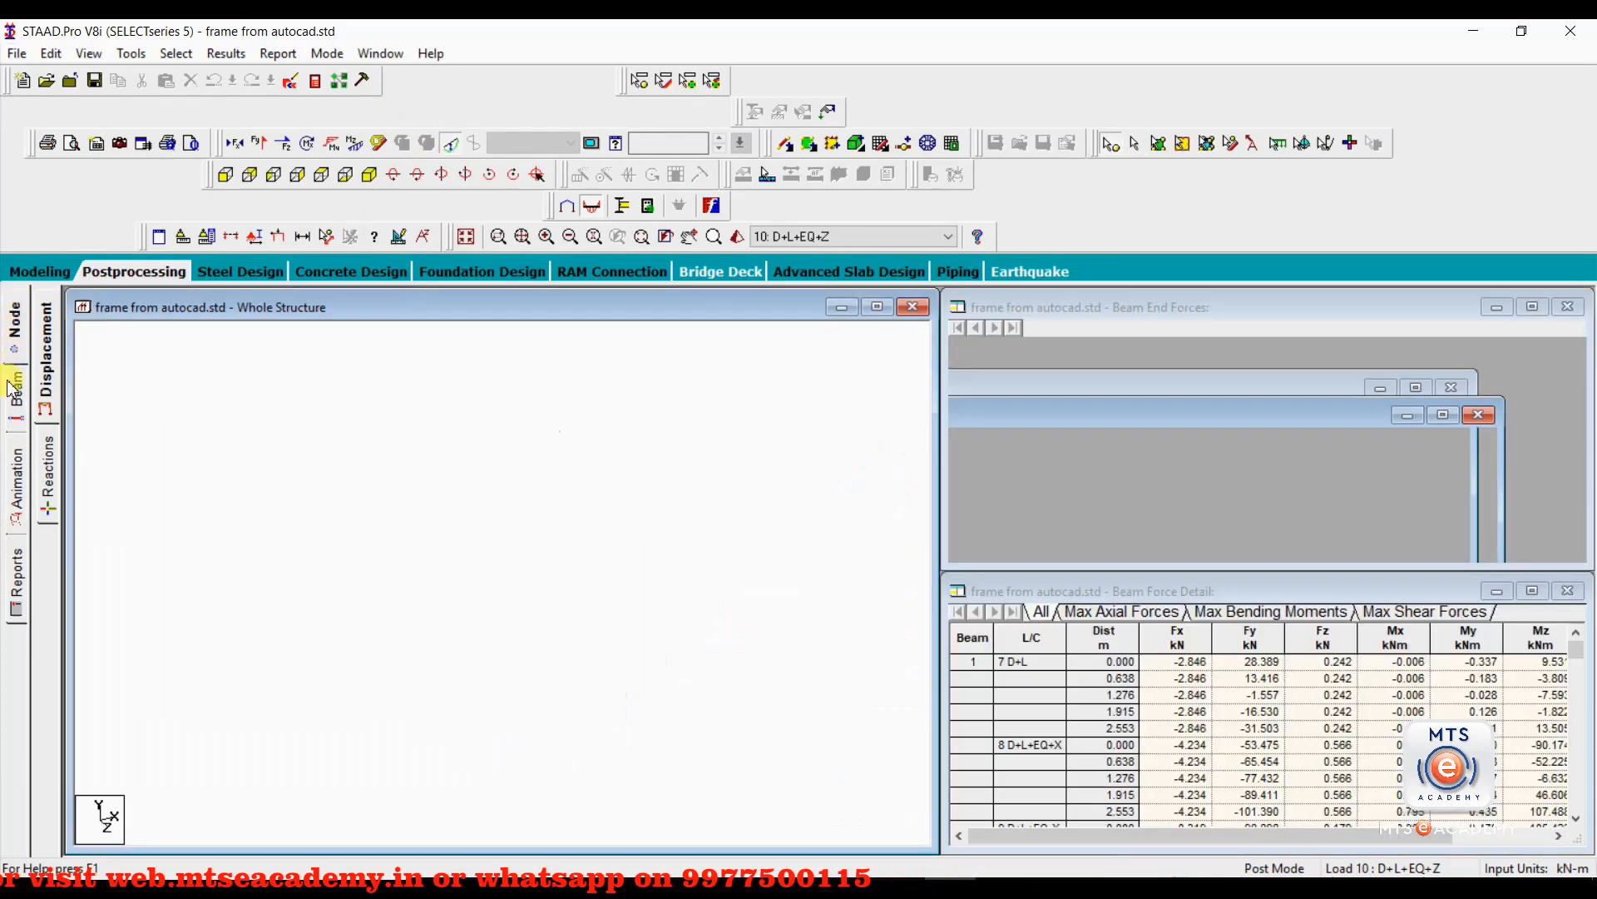